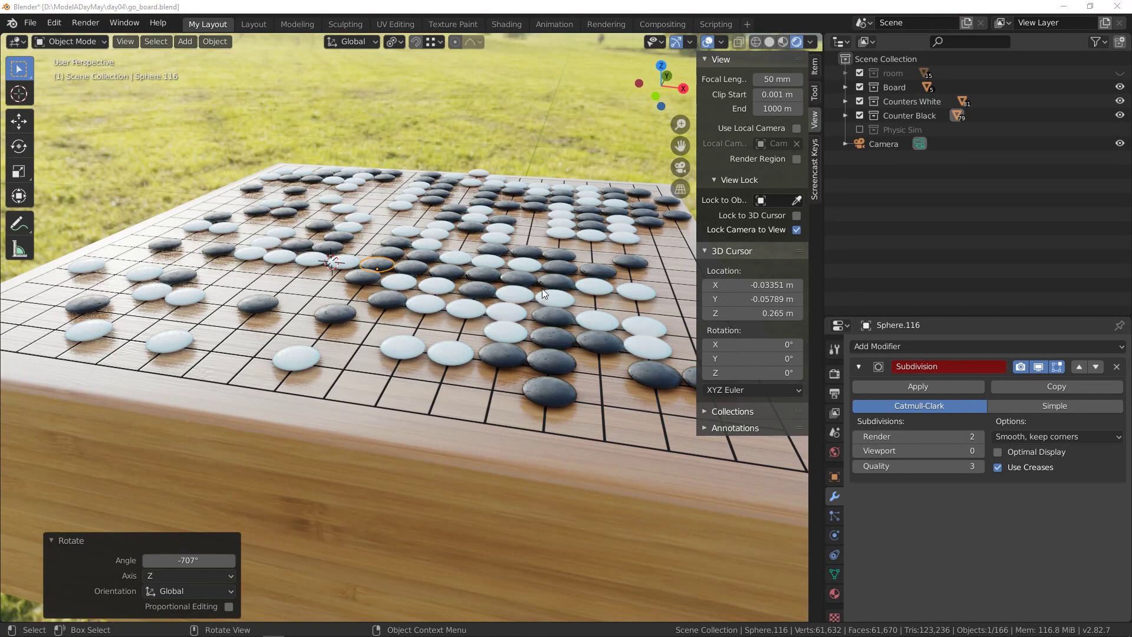
Exclude the Counters White and Counter Black collections from the view layer, leaving only the empty board.
middle_drag(585, 303, 491, 313)
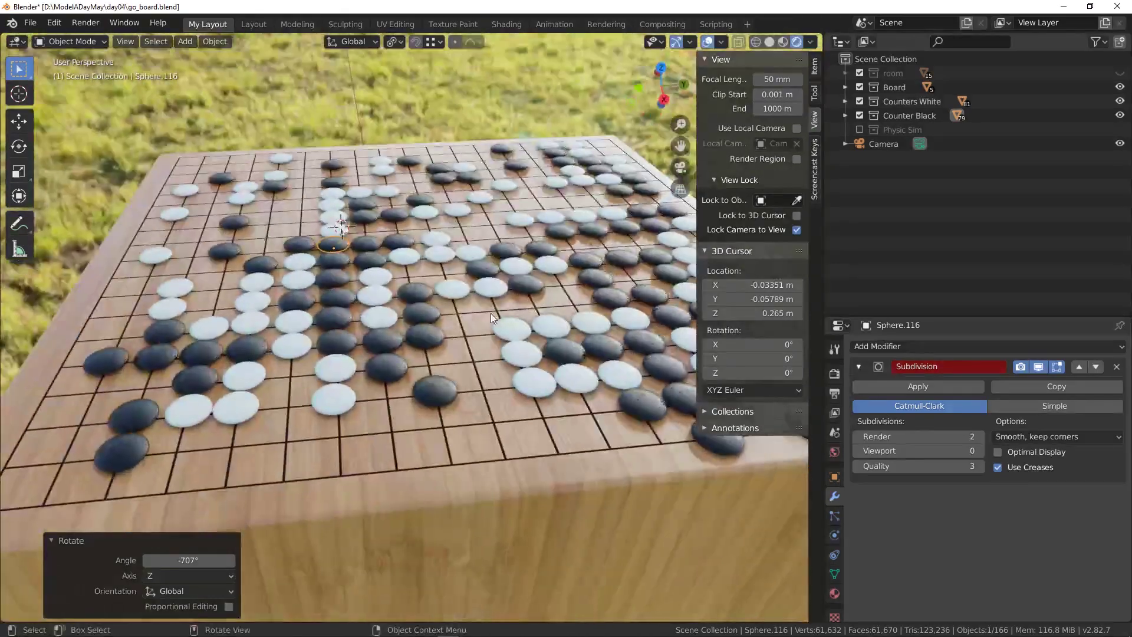
click(860, 102)
click(860, 116)
middle_drag(567, 360, 513, 389)
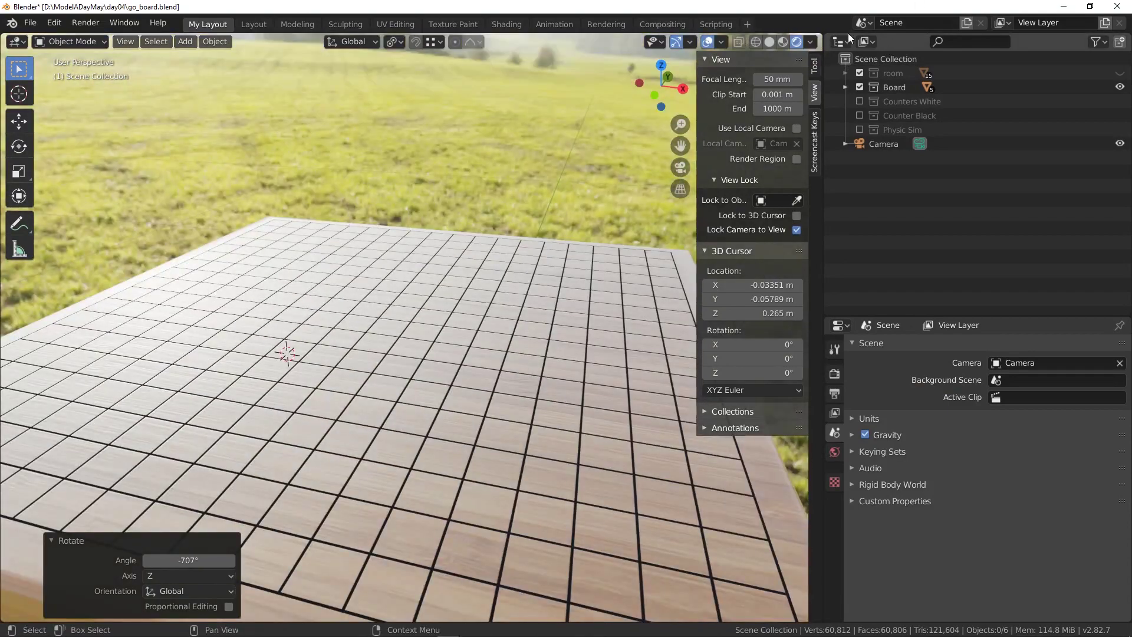
Replace the Outliner with an Image Editor showing the Go set reference photo, widen it slightly and frame the bowls and board.
click(841, 41)
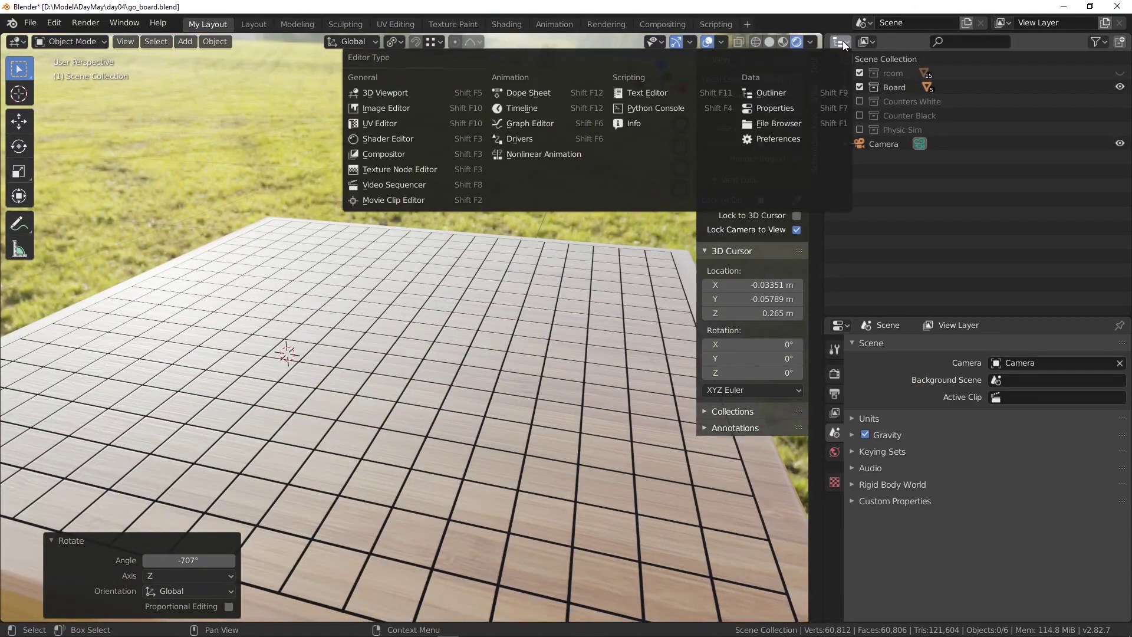
click(377, 111)
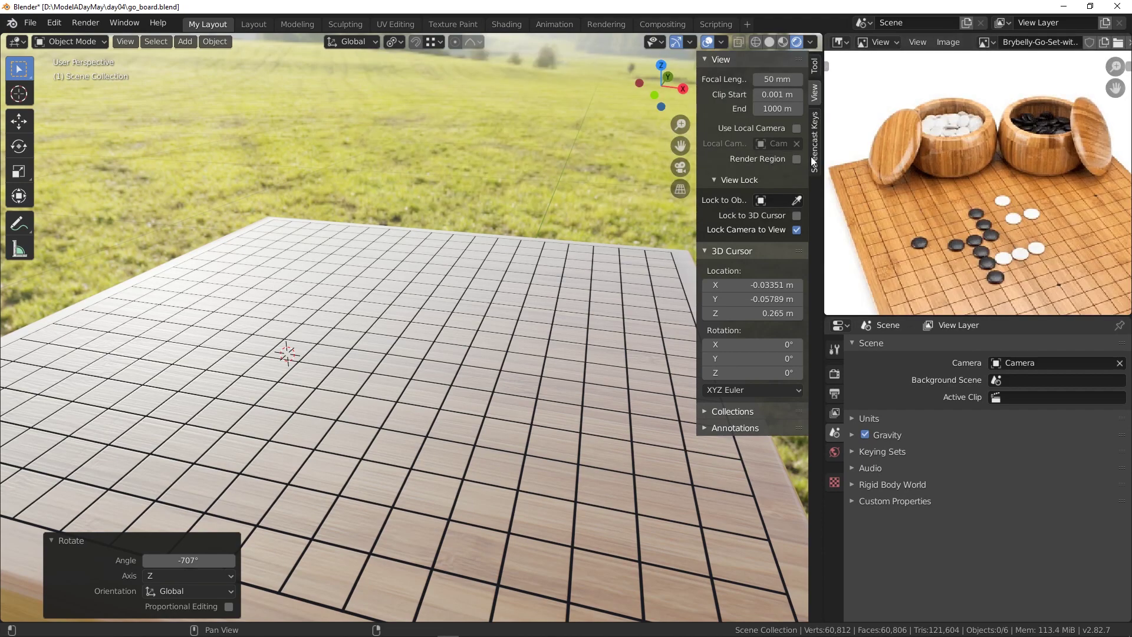
drag(822, 158, 803, 159)
middle_drag(1051, 196, 941, 162)
scroll(941, 162, up, 2)
scroll(980, 169, down, 2)
scroll(979, 168, up, 2)
scroll(985, 165, down, 2)
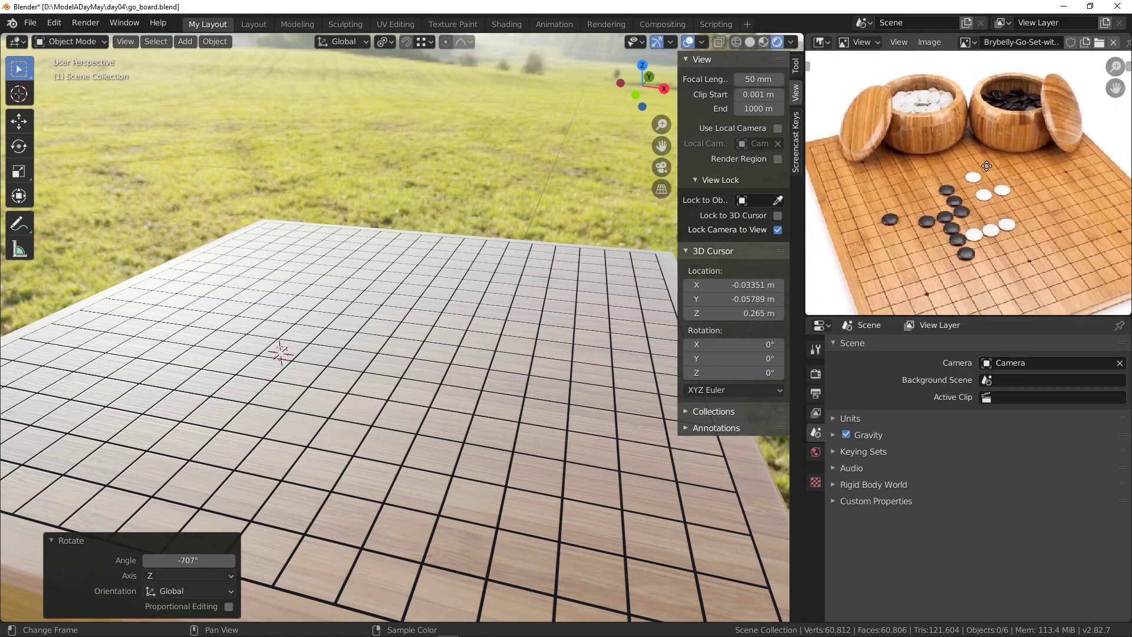
middle_drag(987, 168, 984, 160)
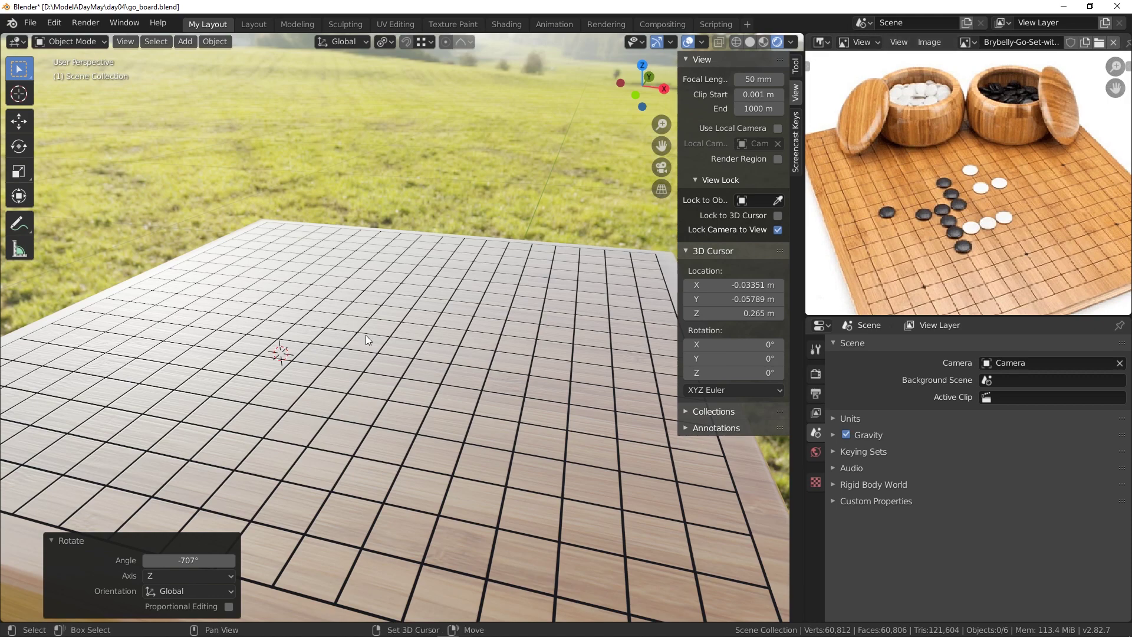
Add a UV sphere at the 3D cursor on the board's surface.
key(shift+a)
mouse_move(366, 335)
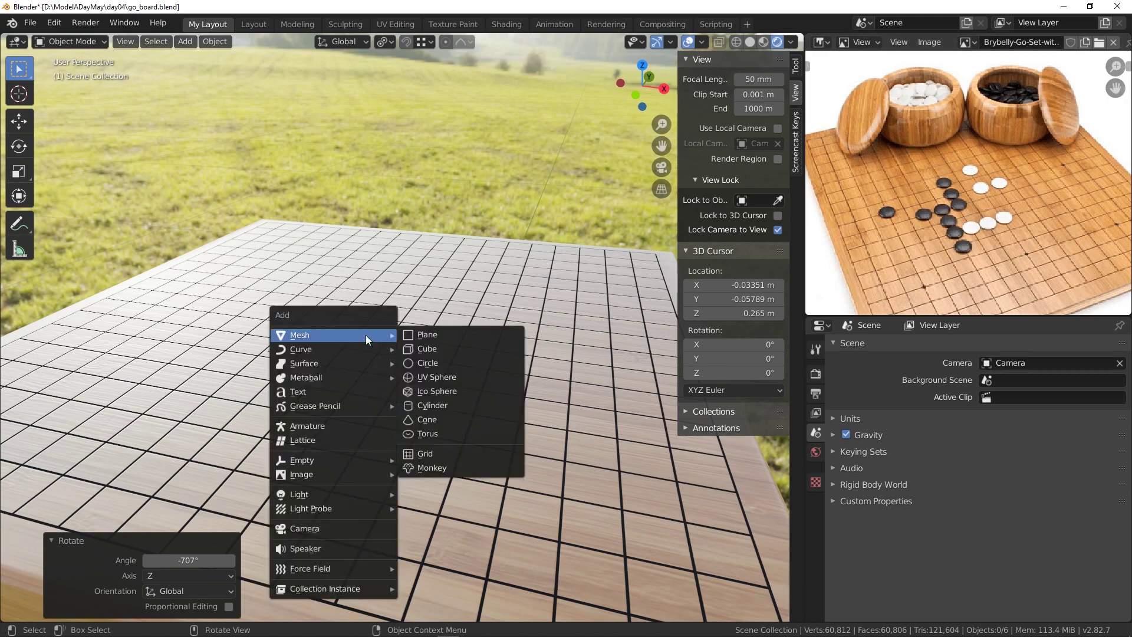
click(448, 376)
In Edit Mode, move the whole sphere mesh up 1 m along Z so its origin sits near its lowest point.
scroll(449, 376, down, 10)
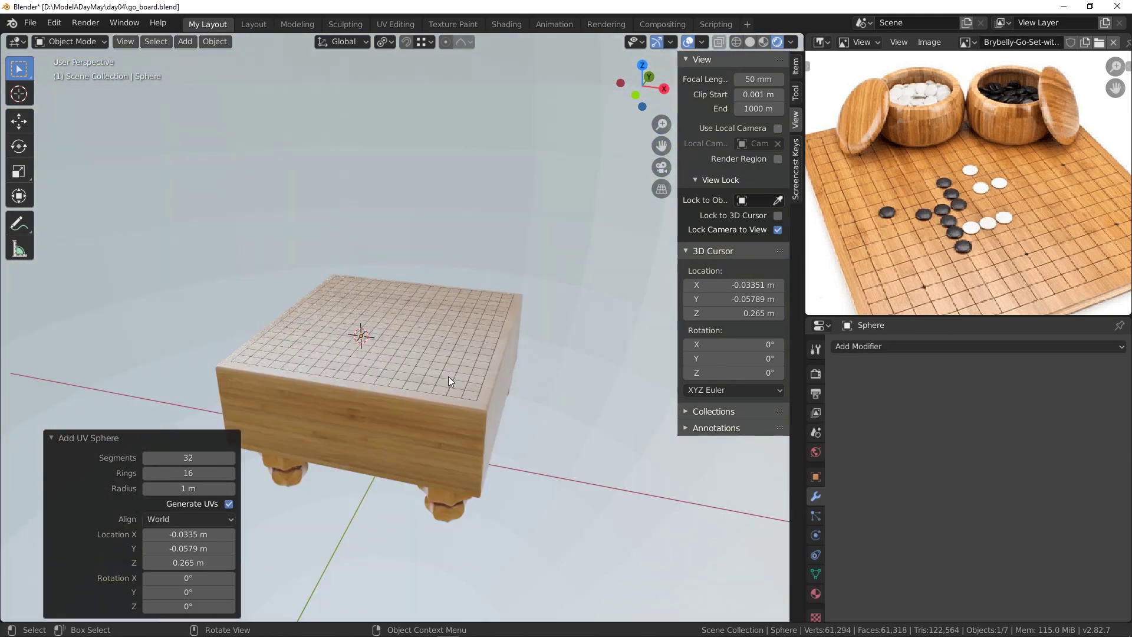
scroll(472, 311, up, 4)
key(KP_1)
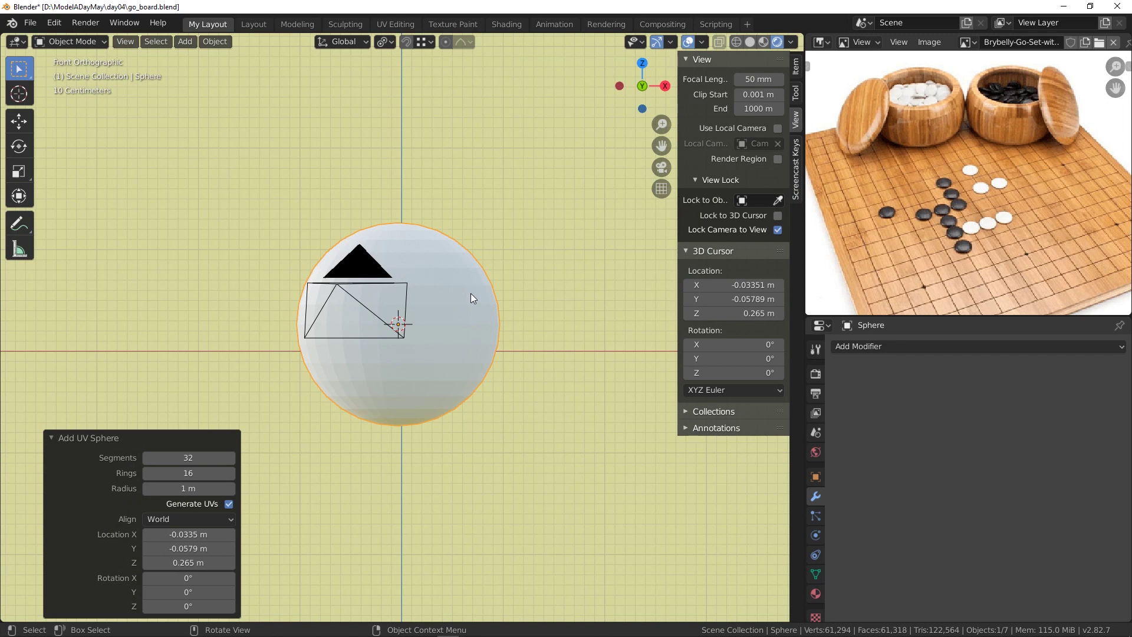
click(80, 48)
click(73, 65)
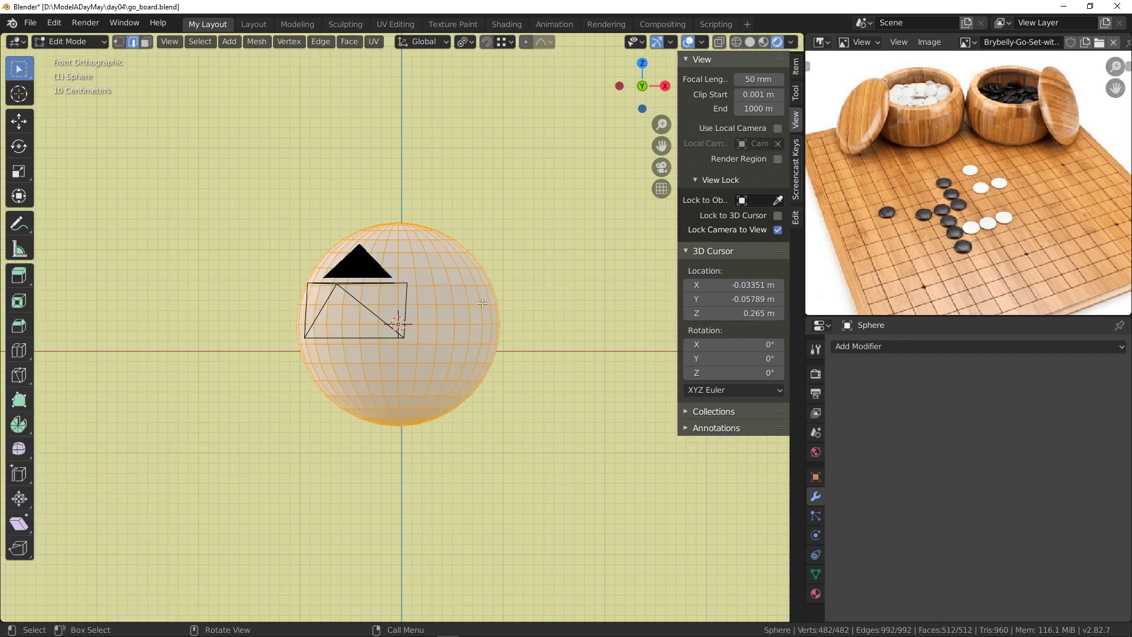
key(g)
text(z)
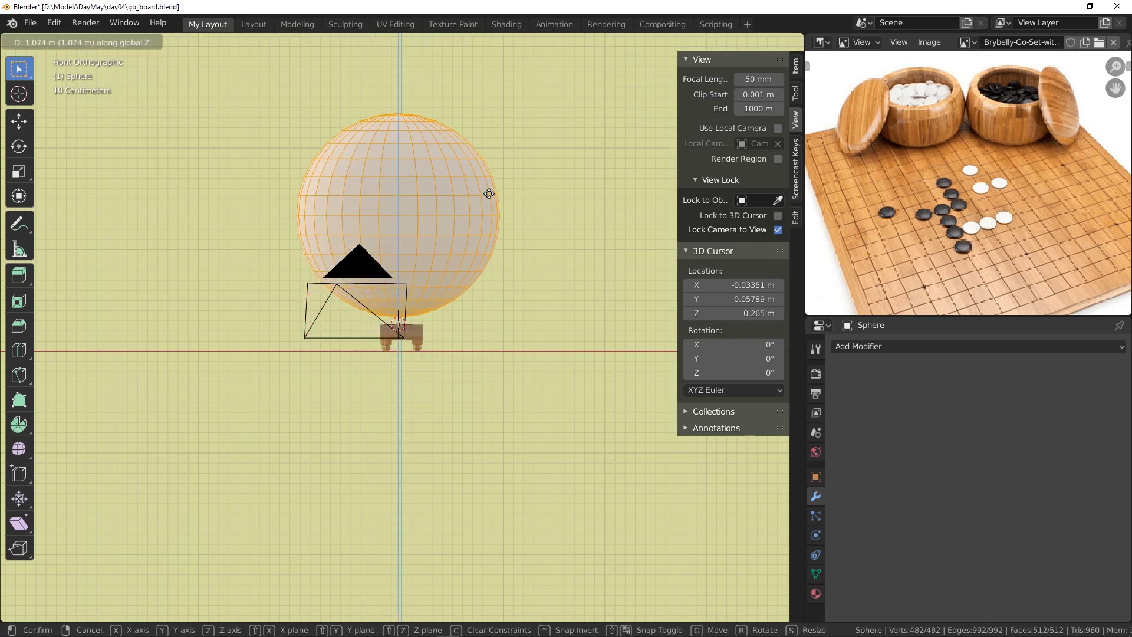
text(1)
key(Return)
Lower the sphere mesh about 0.004 m along Z so its bottom point meets the 3D cursor, and return to Object Mode.
scroll(398, 324, up, 10)
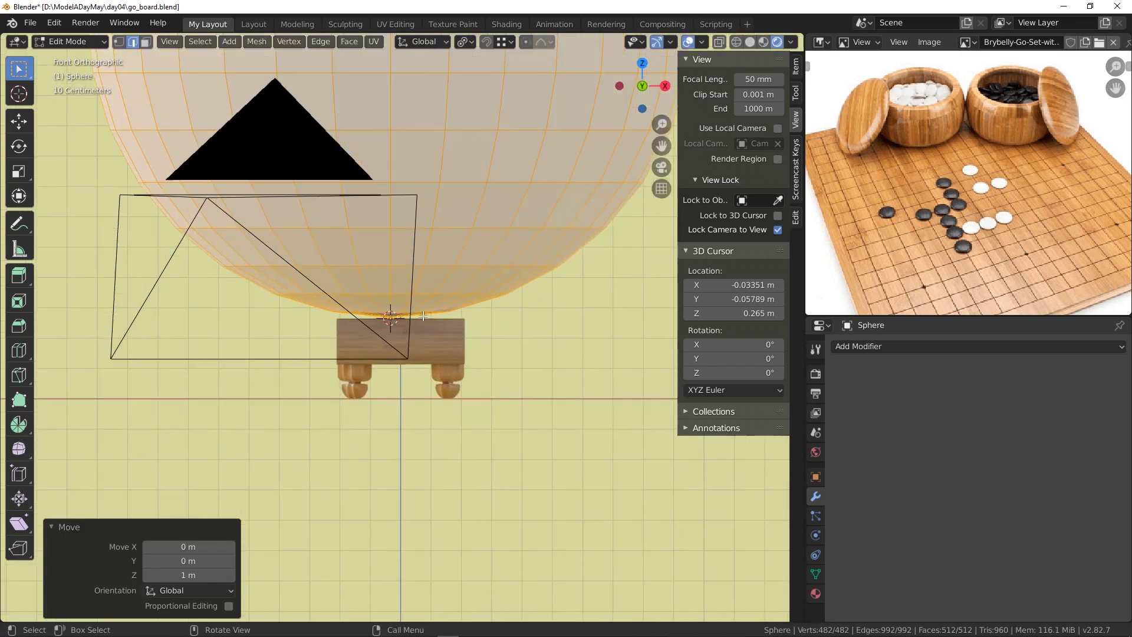
scroll(371, 314, up, 8)
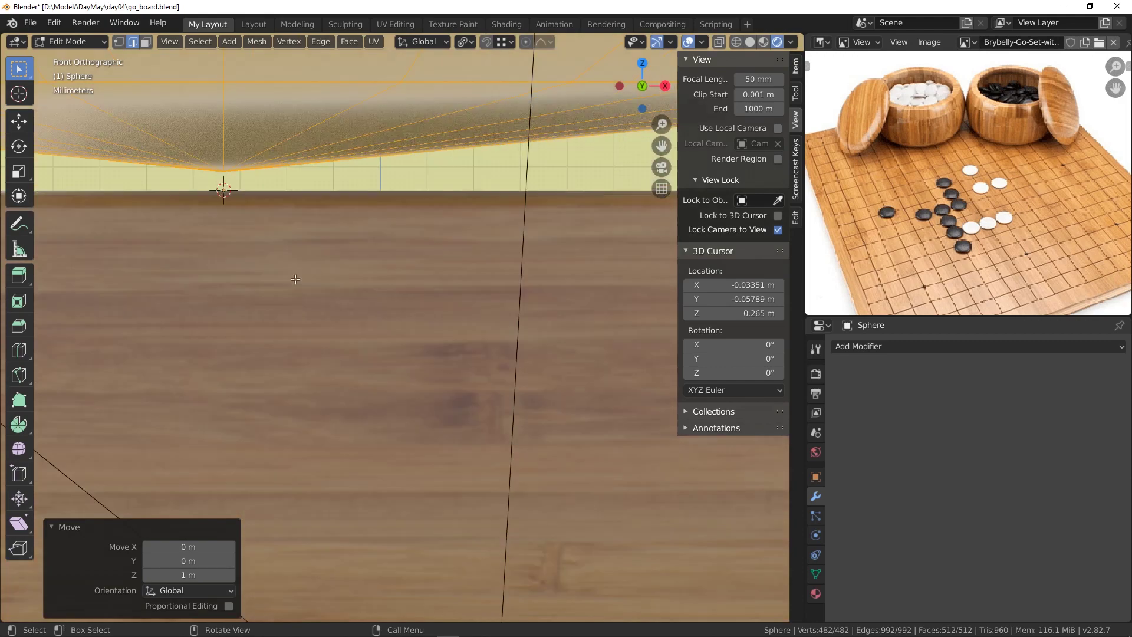
shift+middle_drag(411, 348, 455, 395)
key(g)
key(z)
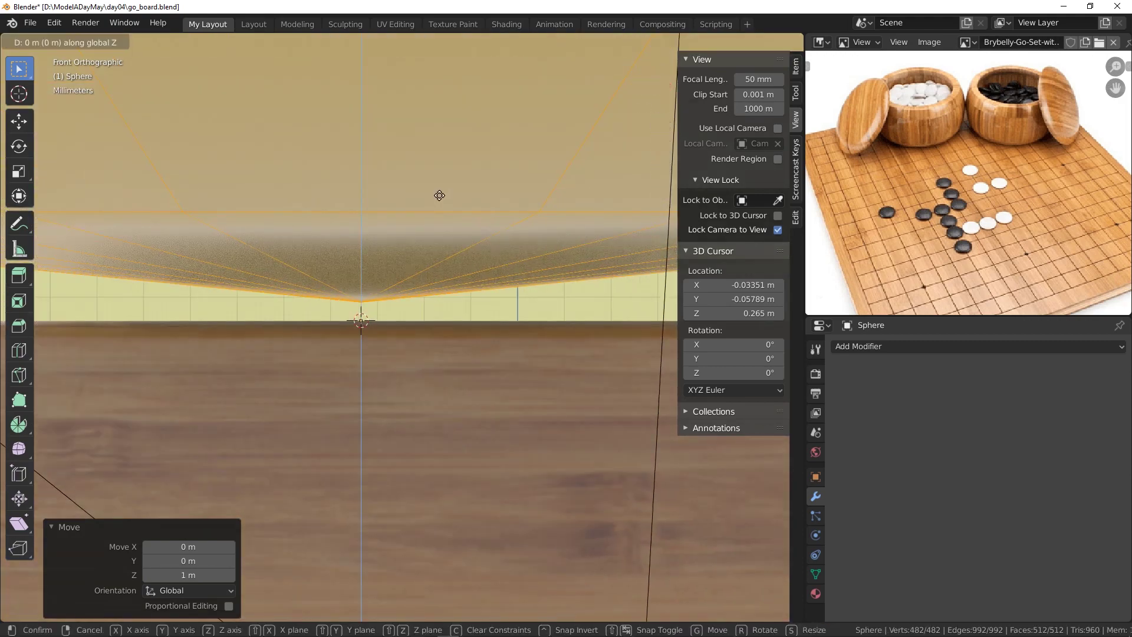
click(439, 212)
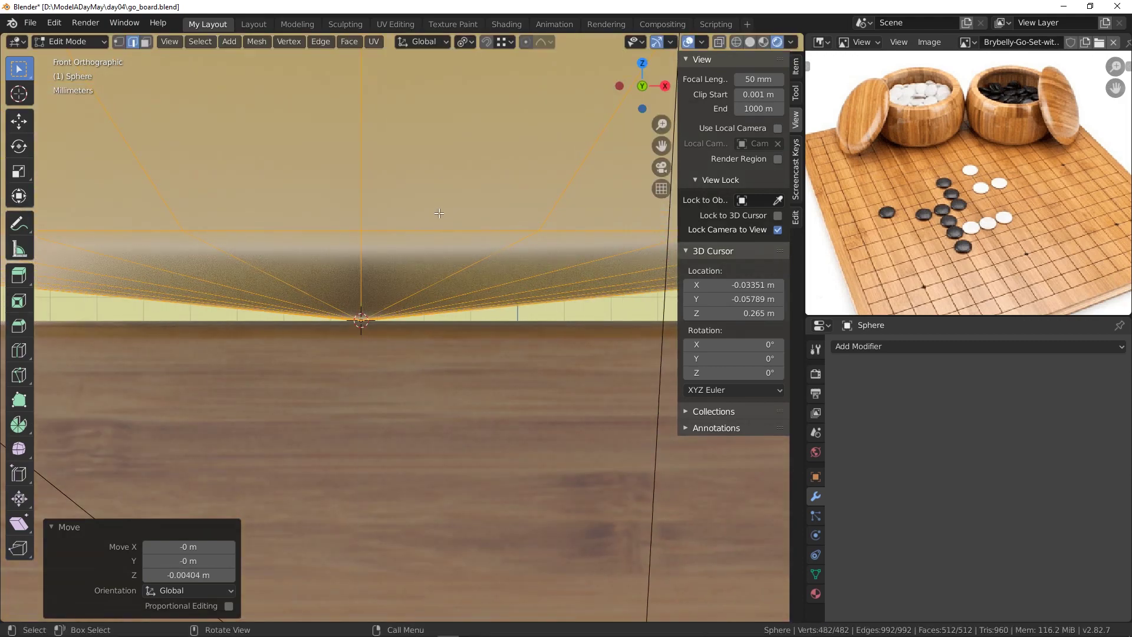
click(66, 42)
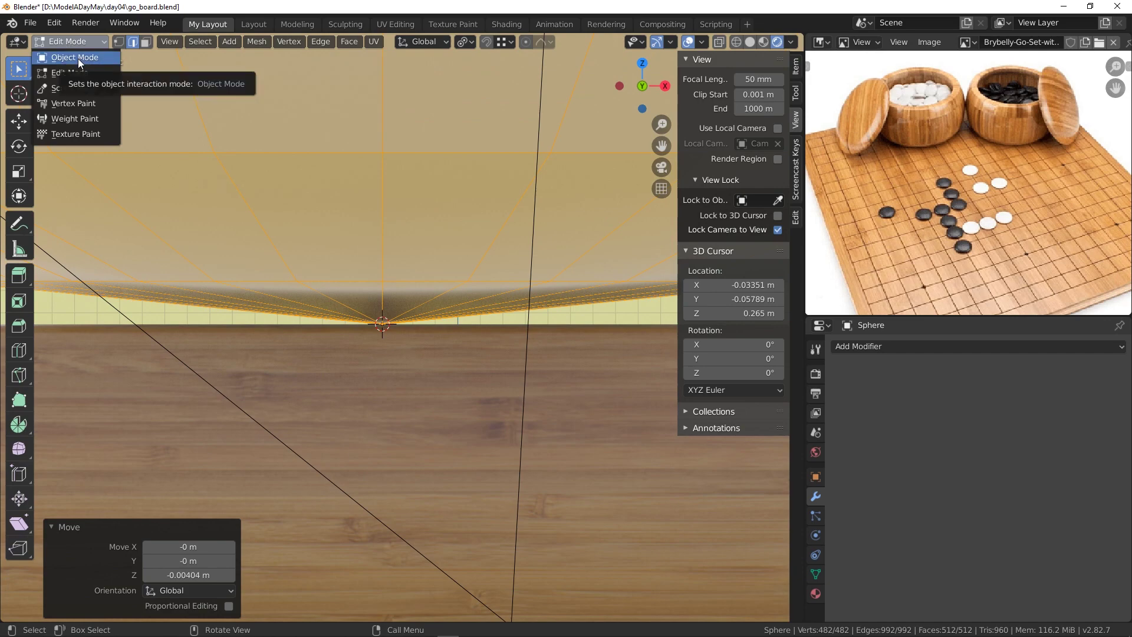
click(76, 61)
Scale the sphere down uniformly to about 0.107 so it fits on the board.
scroll(327, 244, down, 6)
middle_drag(328, 244, 425, 231)
scroll(424, 229, down, 5)
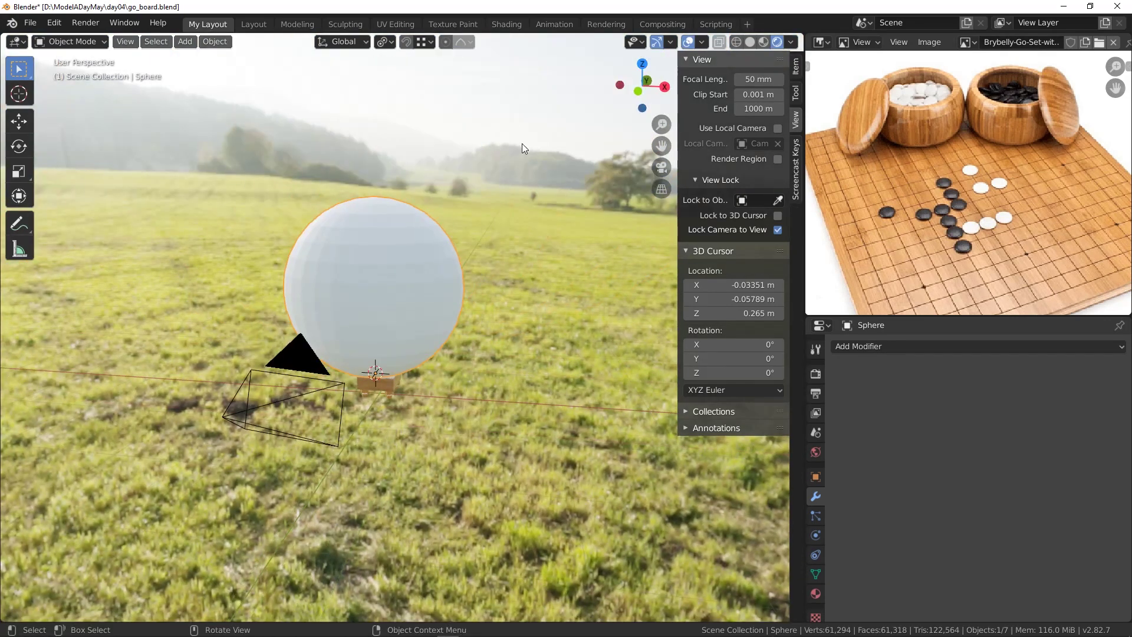
key(s)
key(z)
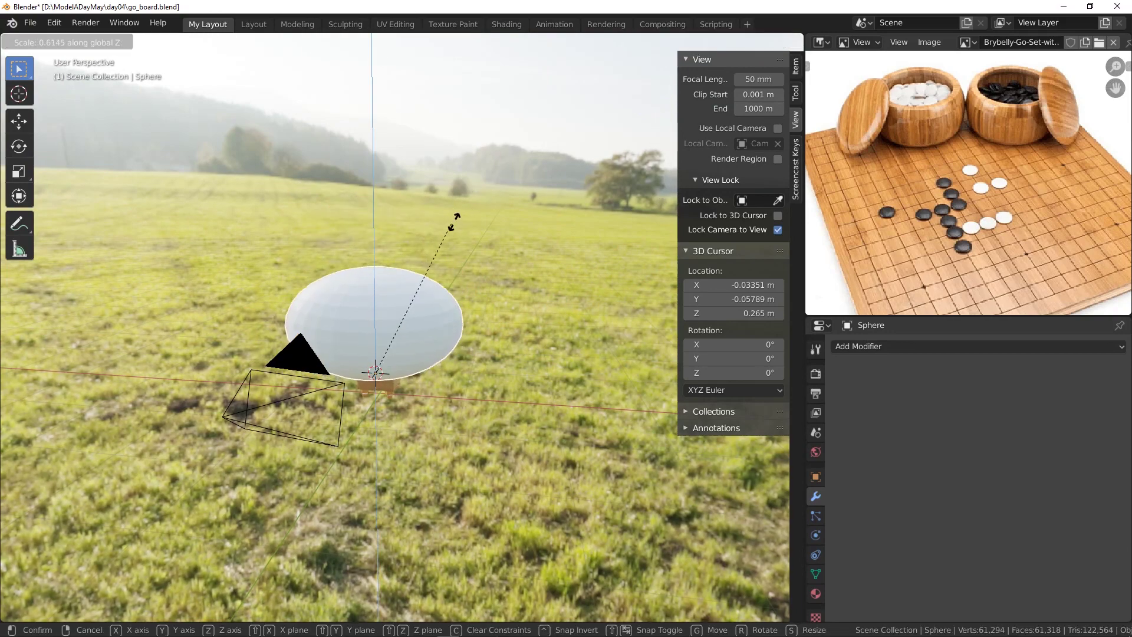
key(z)
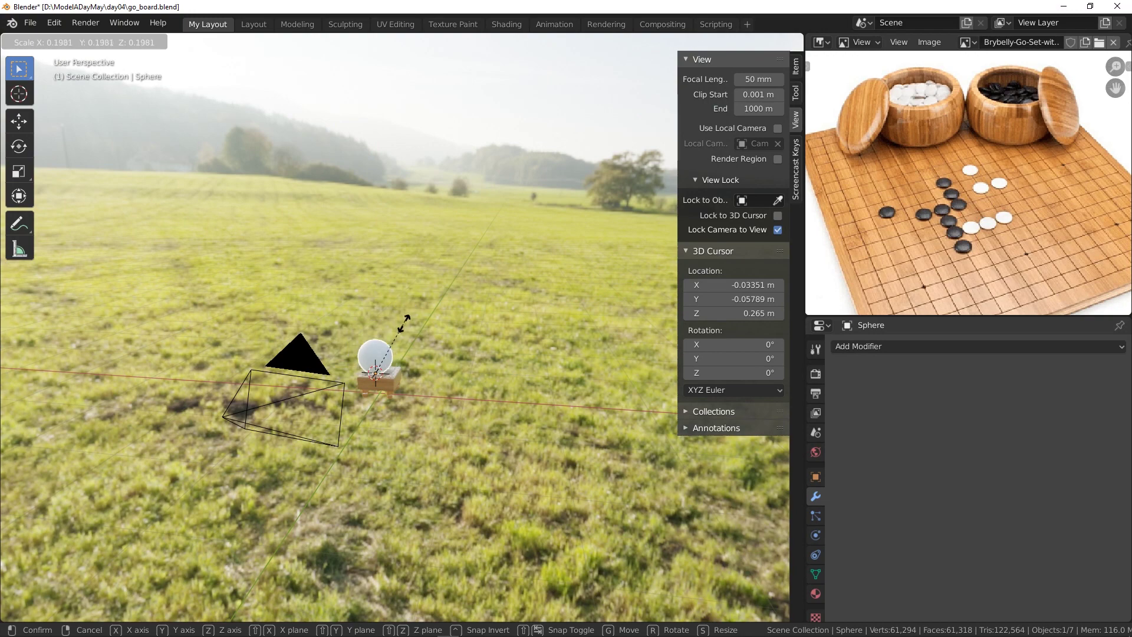
click(380, 370)
Shrink the sphere further by a uniform factor of about 0.495 to approximate the size of a reference bowl.
scroll(377, 375, up, 8)
shift+middle_drag(373, 383, 516, 197)
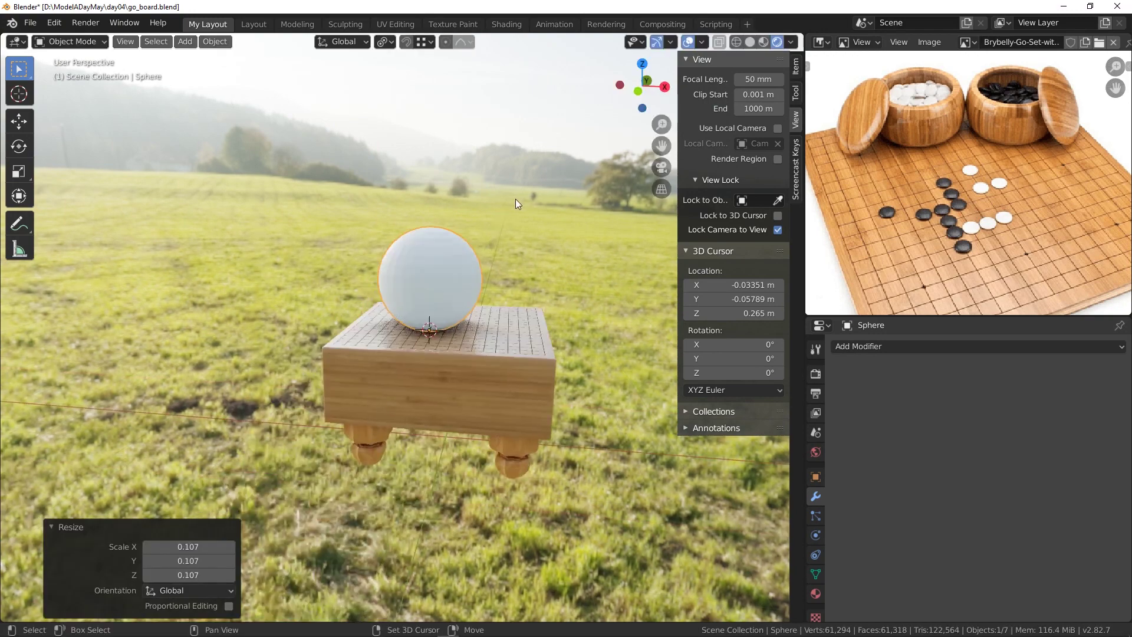
scroll(504, 271, up, 5)
middle_drag(563, 260, 532, 282)
scroll(501, 277, down, 3)
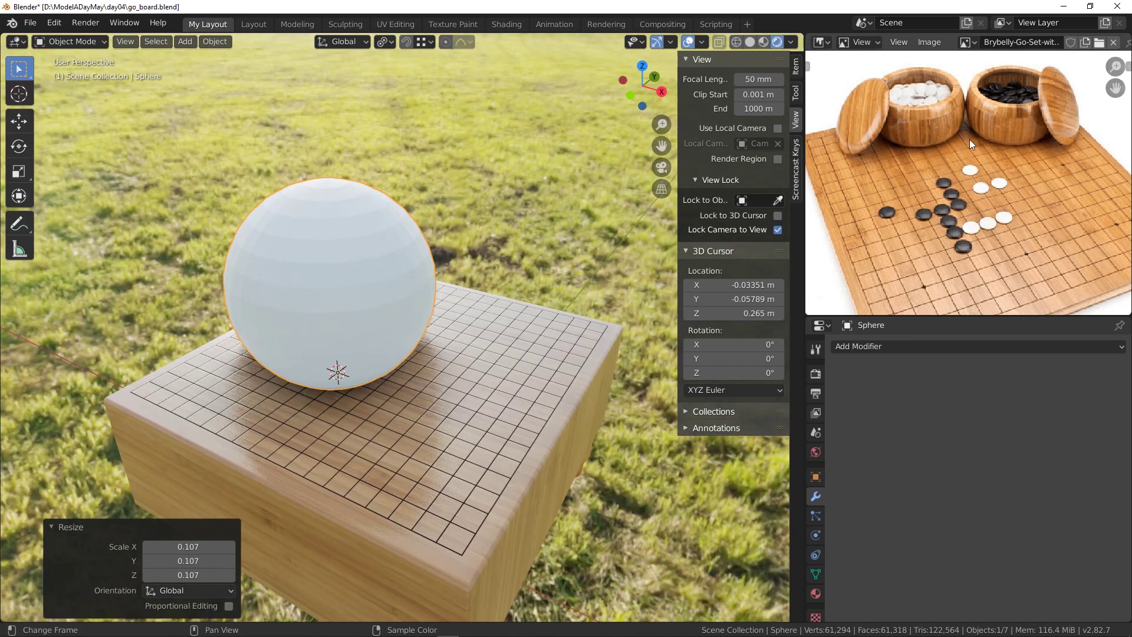
middle_drag(484, 348, 319, 310)
scroll(348, 282, up, 5)
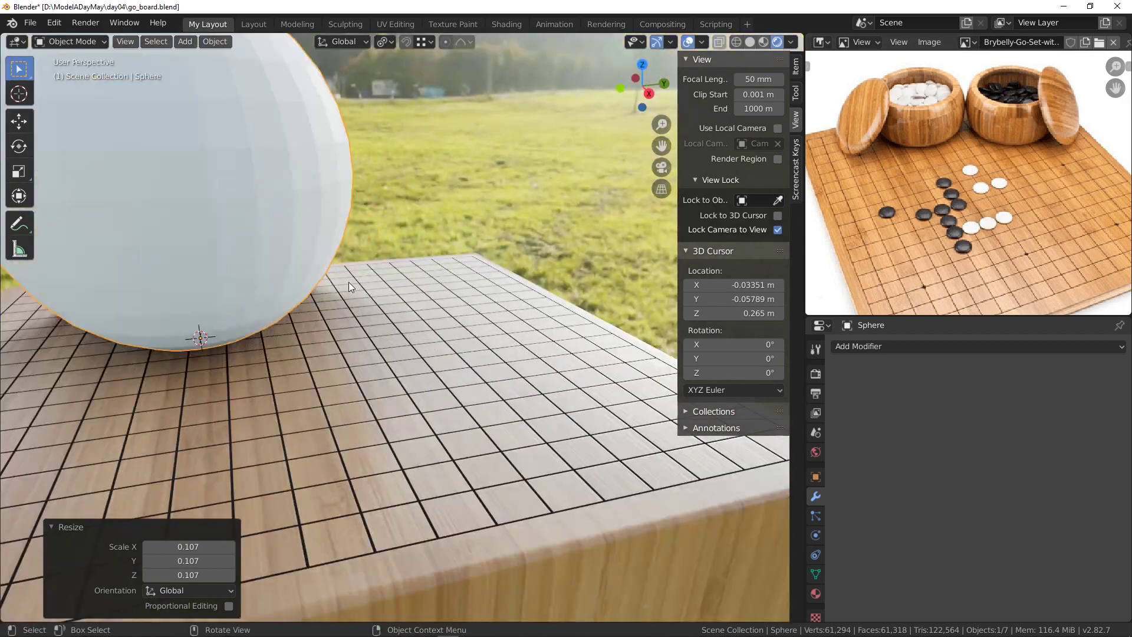
key(KP_1)
middle_drag(487, 279, 501, 253)
key(s)
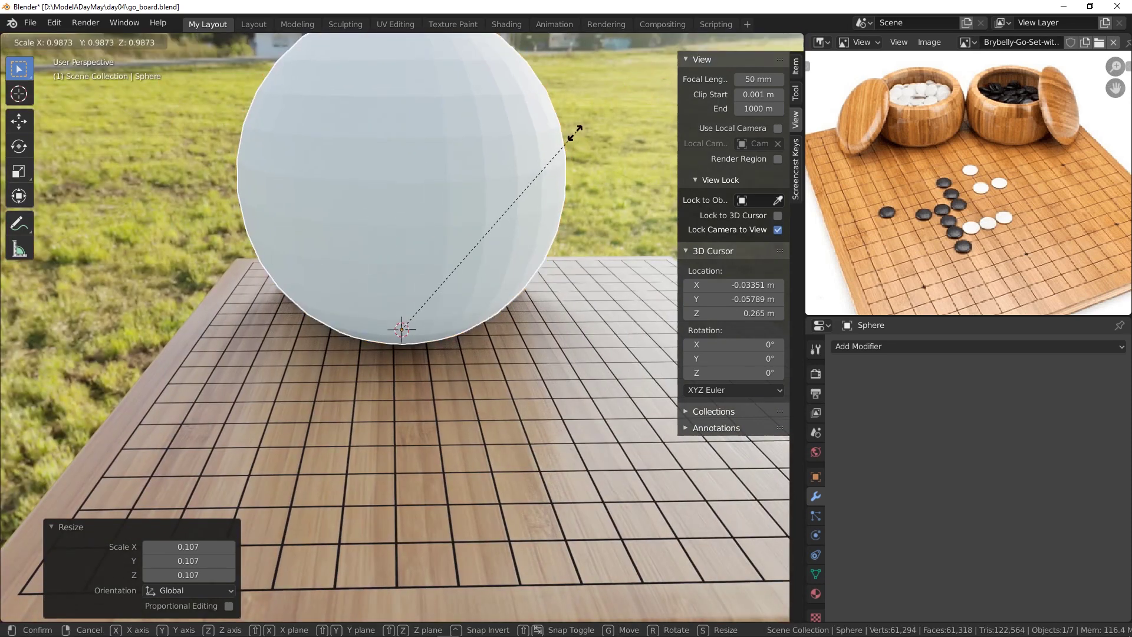
click(494, 236)
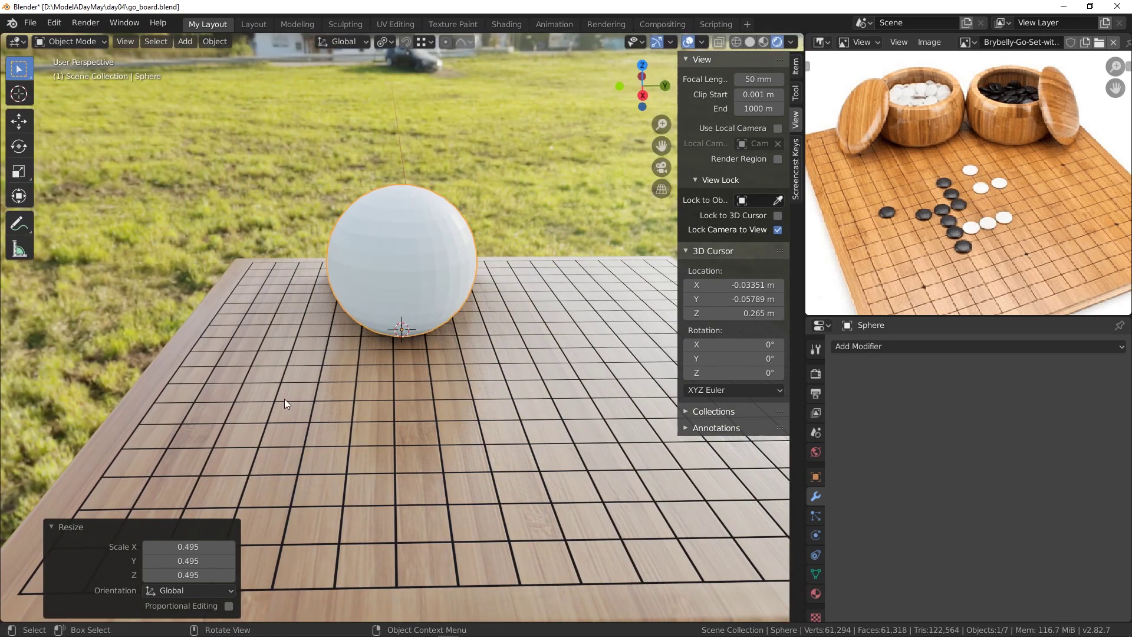
Examine the sphere's size and seating on the board from several angles, comparing it with the bowls in the reference photo.
middle_drag(479, 370, 480, 341)
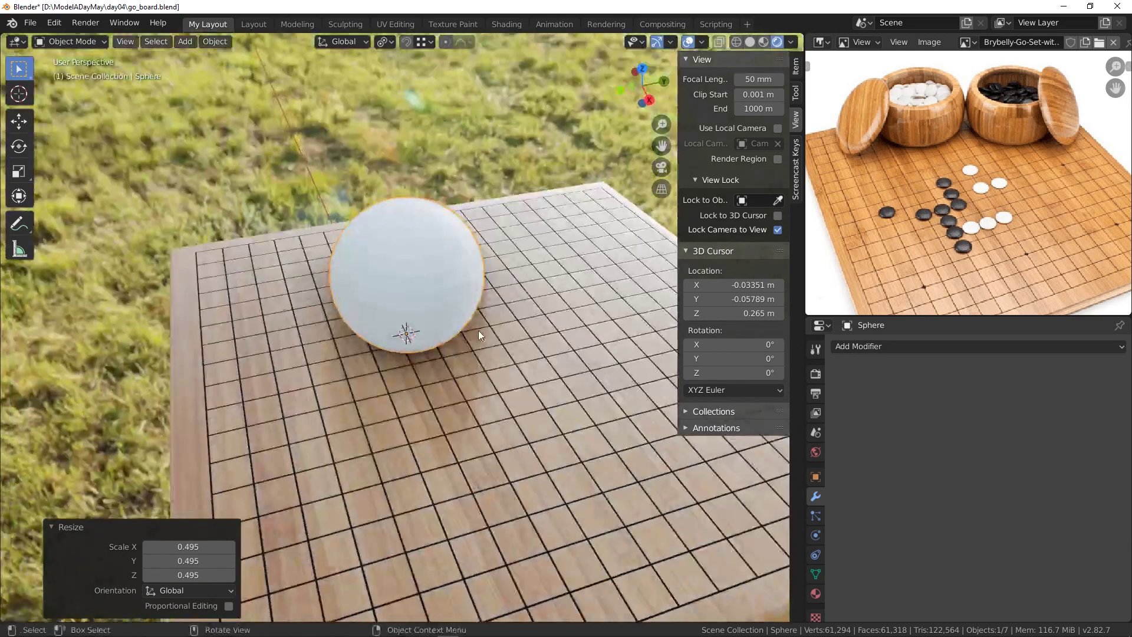
key(KP_1)
scroll(394, 281, up, 5)
scroll(477, 267, down, 4)
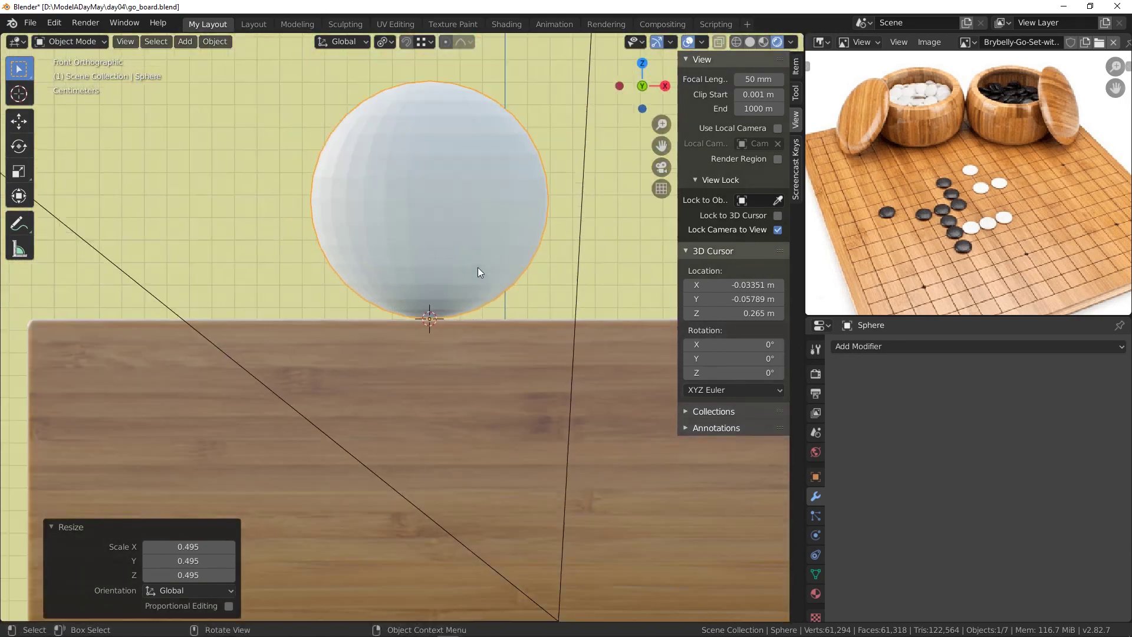
shift+middle_drag(494, 266, 468, 277)
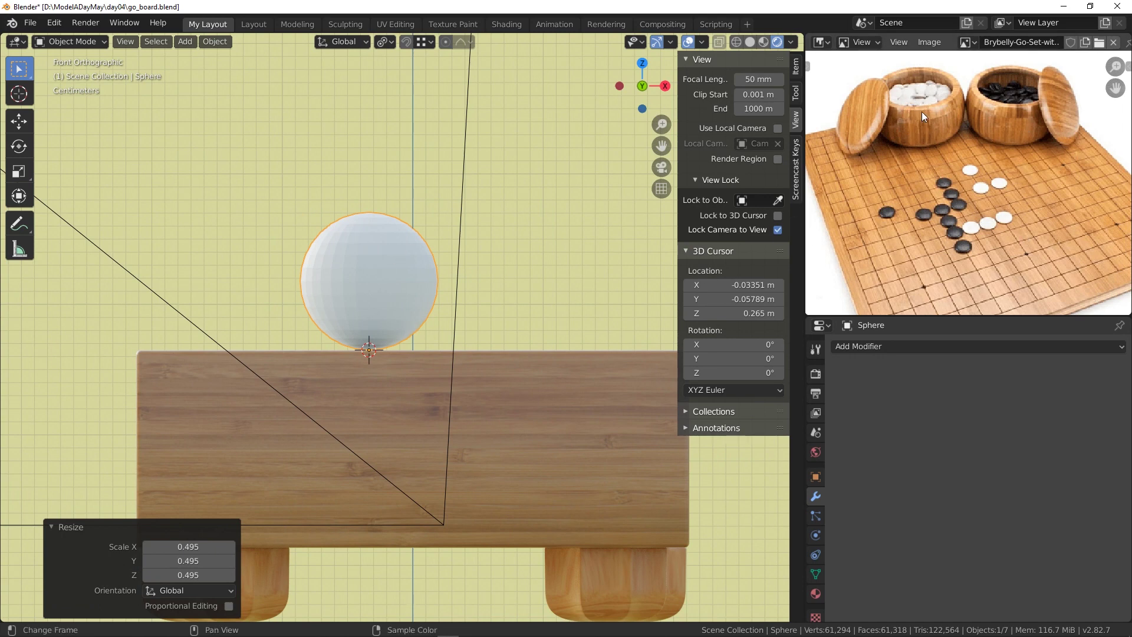
middle_drag(517, 262, 565, 242)
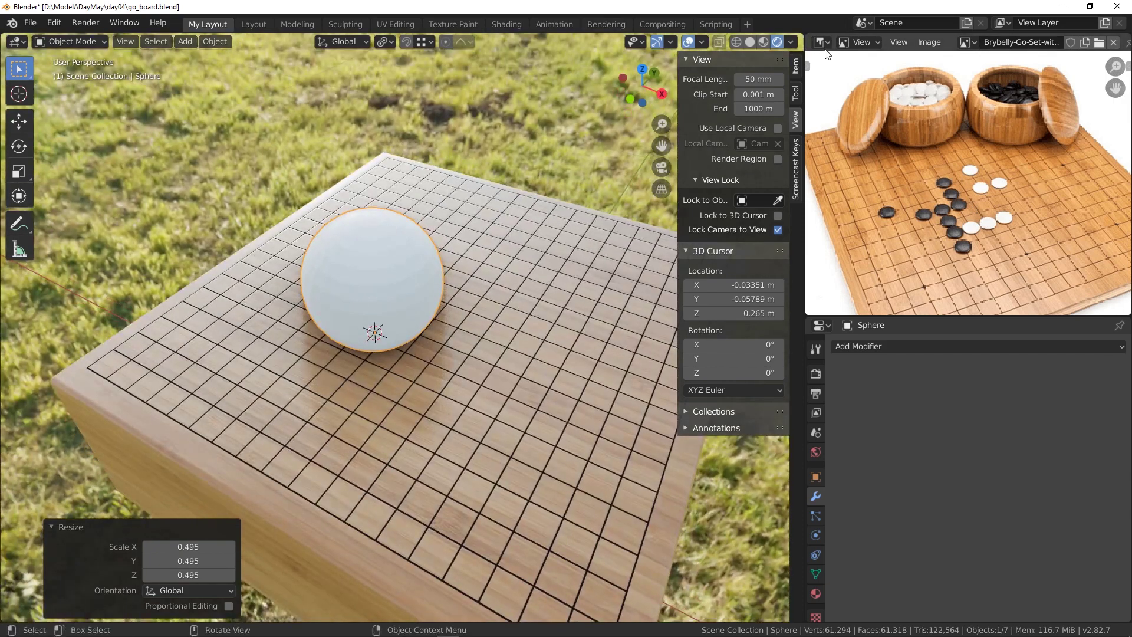
middle_drag(462, 278, 416, 229)
In Edit Mode, select the second horizontal edge loop below the sphere's equator and apply Edge Split to it.
key(KP_1)
scroll(299, 331, up, 3)
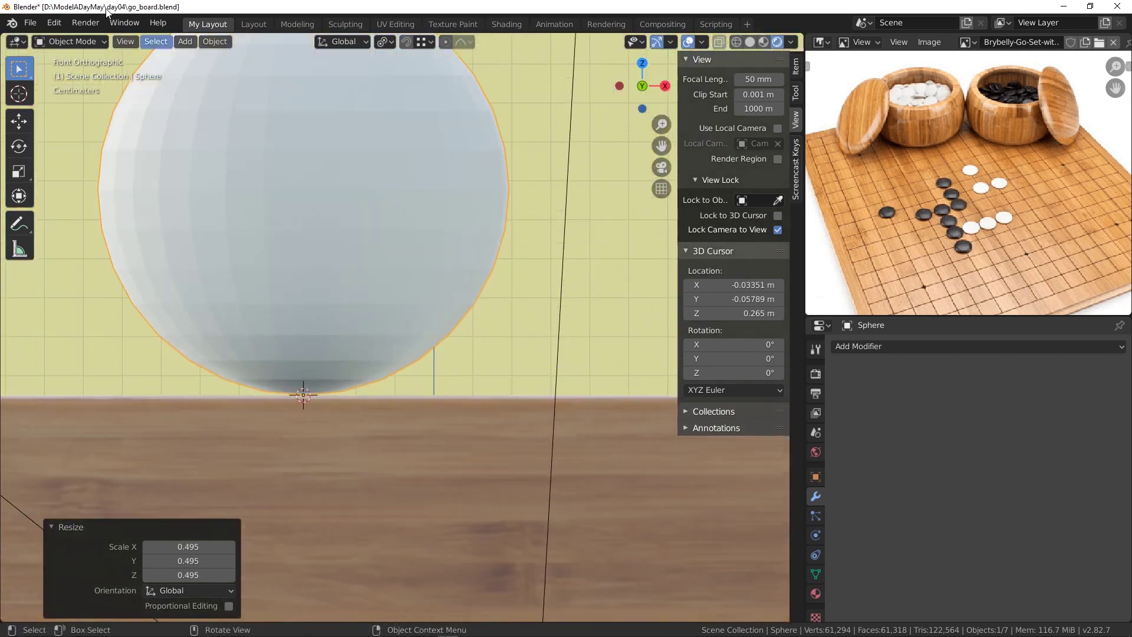
click(68, 42)
click(73, 75)
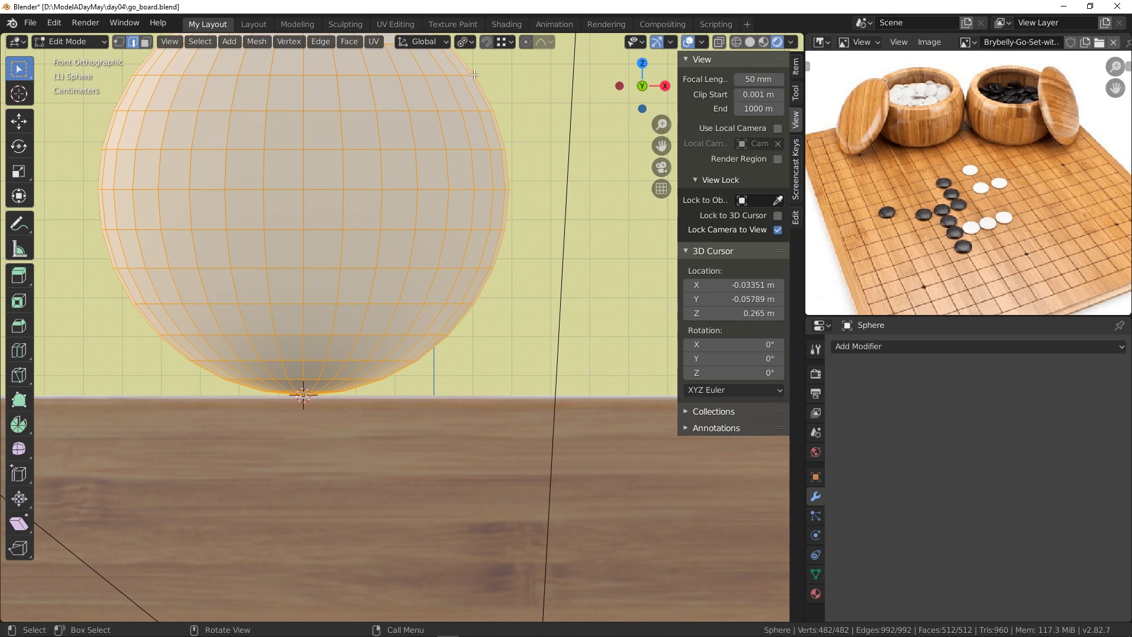
alt+click(399, 268)
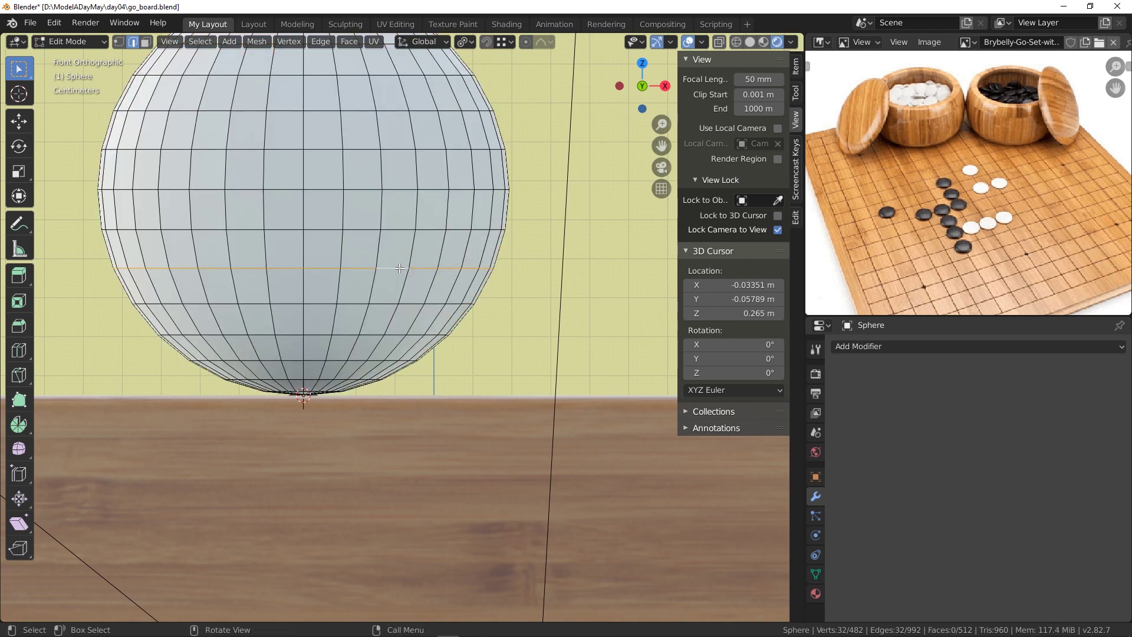
key(ctrl+e)
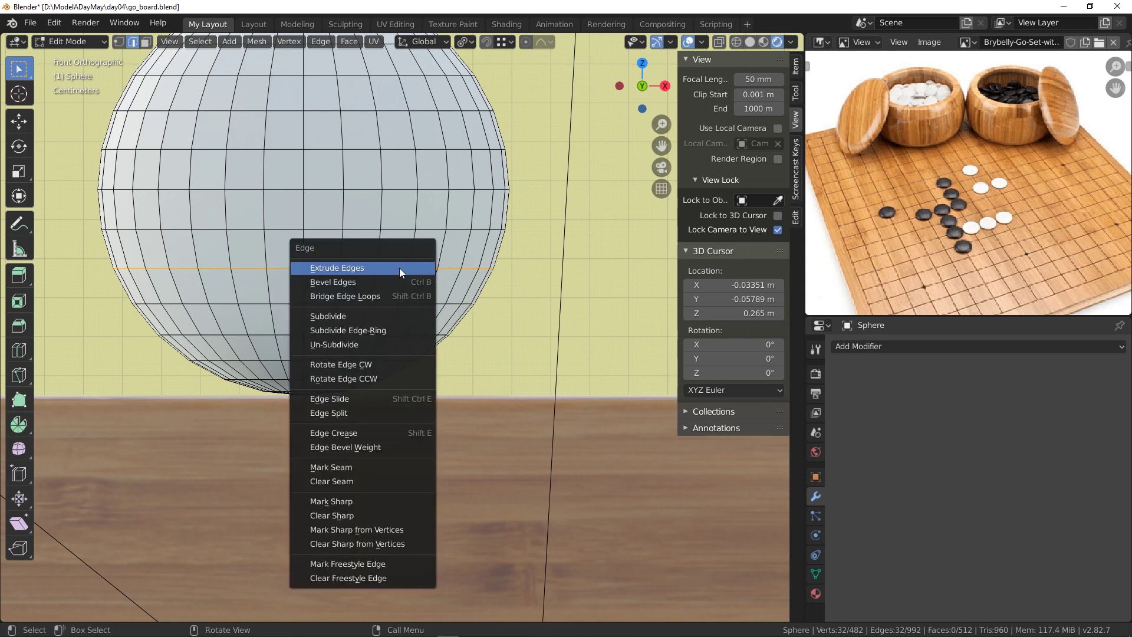
click(355, 414)
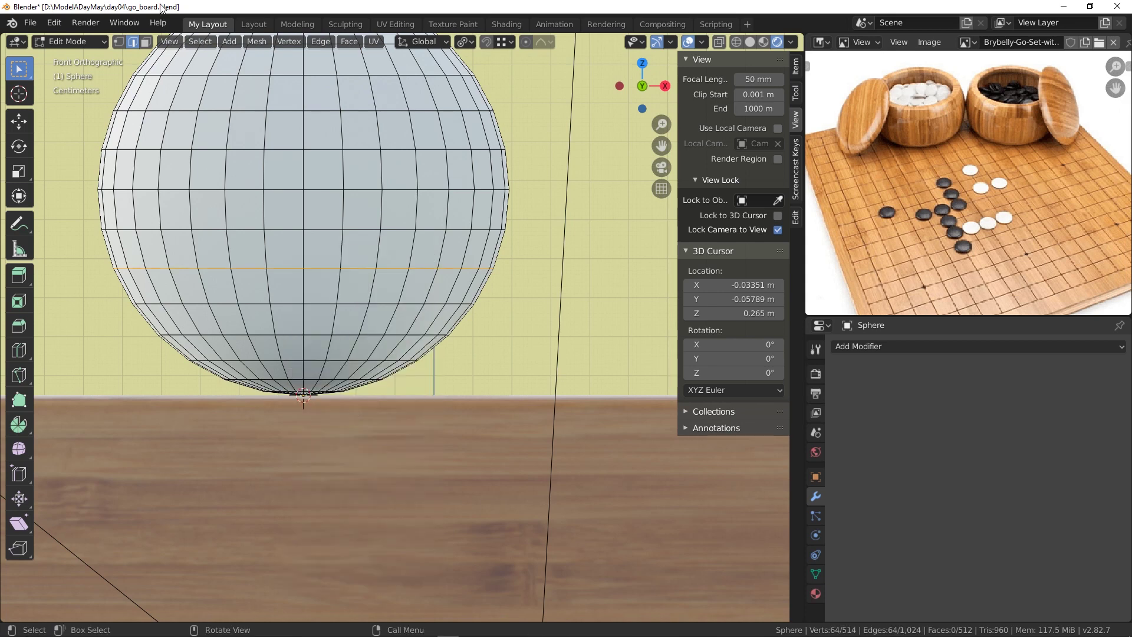
Switch to face selection and grow the selection from one face until it covers the split-off bottom cap of the sphere.
click(145, 41)
click(273, 309)
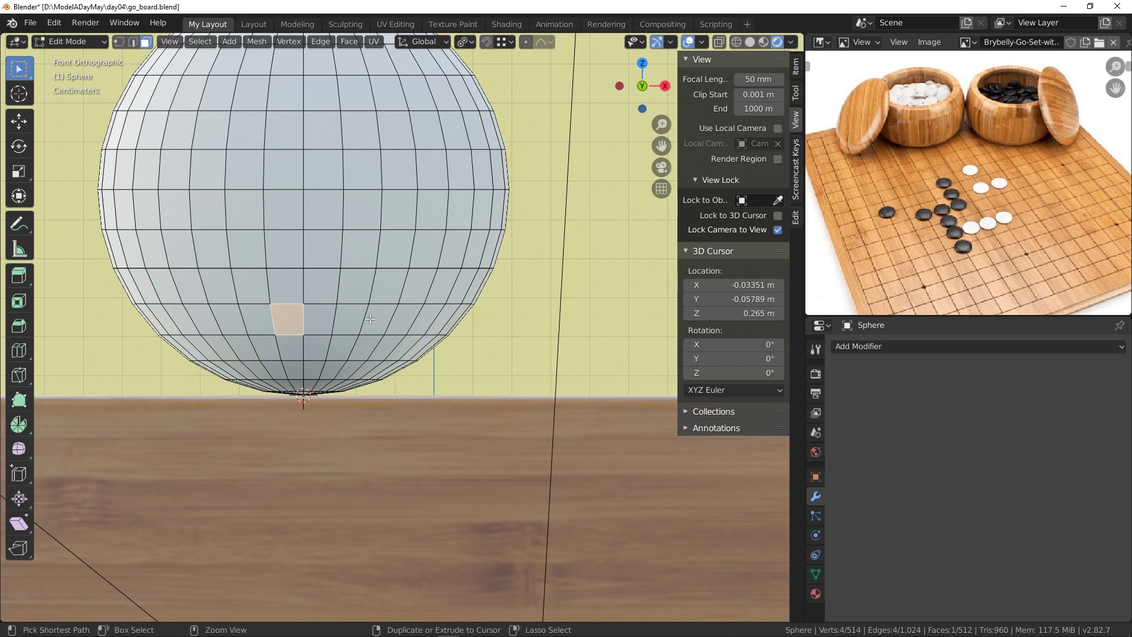
key(ctrl+KP_Add)
key(ctrl+KP_Add)
key(ctrl+KP_Add)
key(ctrl+KP_Add)
key(ctrl+KP_Add)
key(ctrl+KP_Add)
key(ctrl+KP_Add)
key(ctrl+KP_Add)
key(ctrl+KP_Add)
key(ctrl+KP_Add)
key(ctrl+KP_Add)
key(ctrl+KP_Add)
key(ctrl+KP_Add)
key(ctrl+KP_Add)
key(ctrl+KP_Add)
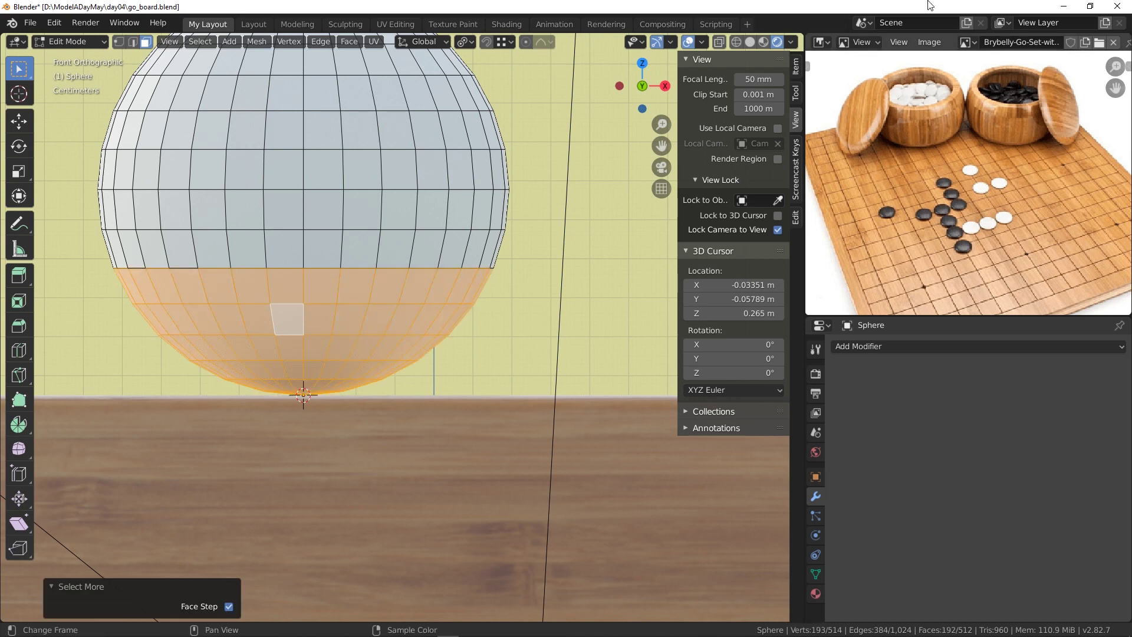
Turn on the Screencast Keys display for the viewport and clear the cap selection.
click(793, 175)
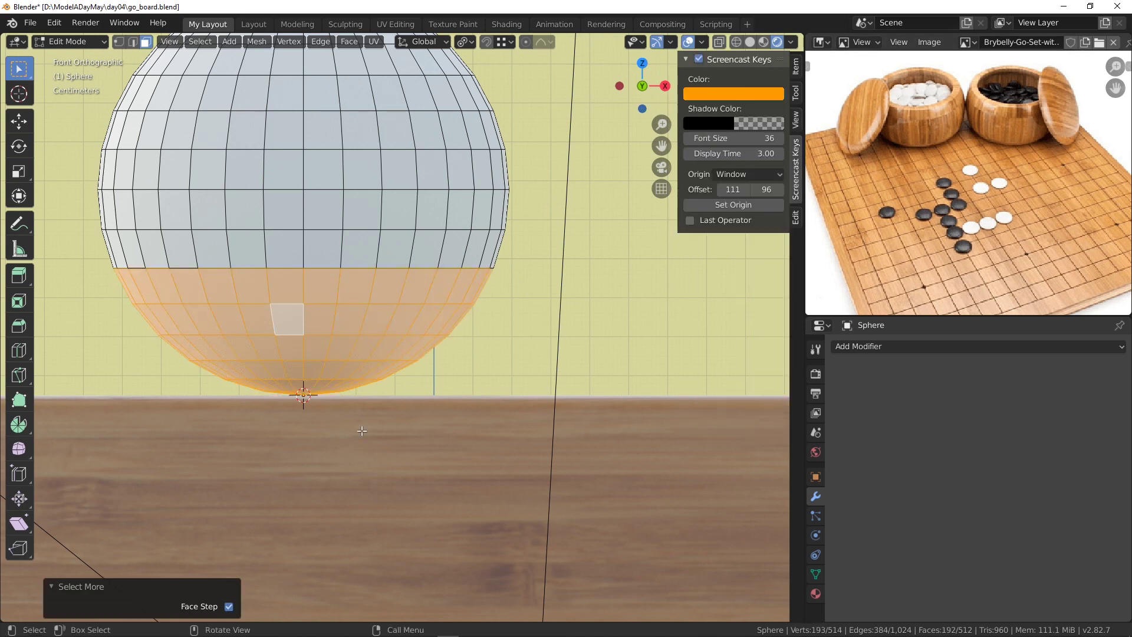
click(371, 448)
double_click(307, 289)
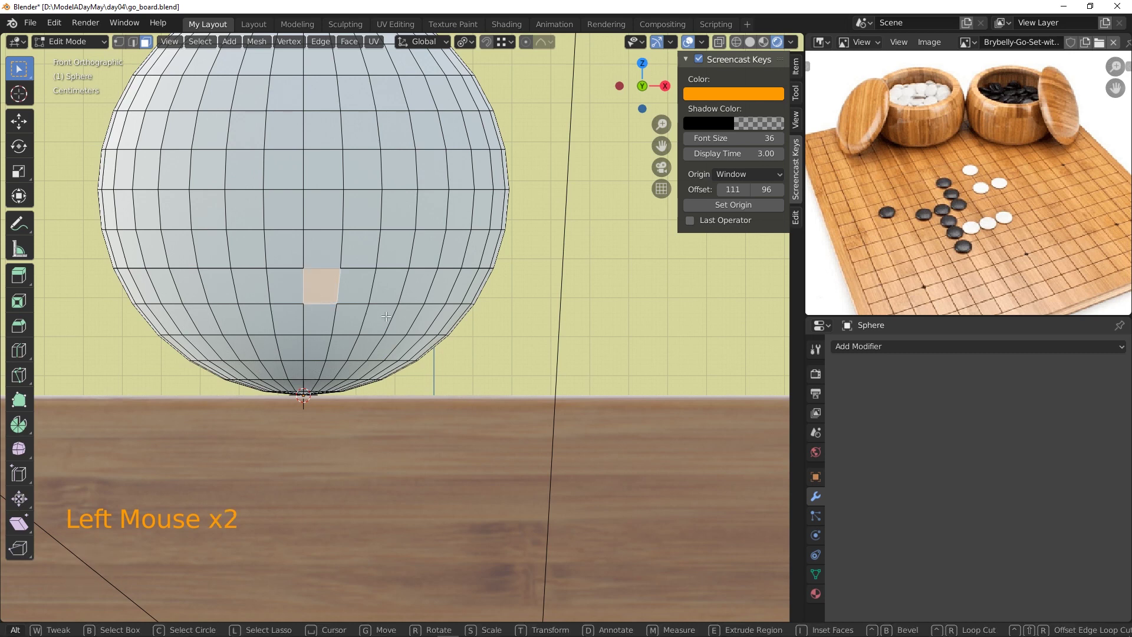
Grow a selection from one face over the sphere's whole split-off bottom cap and delete it.
click(361, 308)
key(ctrl+KP_Add)
key(ctrl+KP_Add)
key(ctrl+KP_Add)
key(ctrl+KP_Add)
key(ctrl+KP_Add)
key(ctrl+KP_Add)
key(ctrl+KP_Add)
key(ctrl+KP_Add)
key(ctrl+KP_Add)
key(ctrl+KP_Add)
key(ctrl+KP_Add)
key(ctrl+KP_Add)
key(ctrl+KP_Add)
key(ctrl+KP_Add)
key(ctrl+KP_Add)
key(ctrl+KP_Add)
key(ctrl+KP_Add)
key(ctrl+KP_Add)
key(ctrl+KP_Add)
key(ctrl+KP_Add)
key(ctrl+KP_Add)
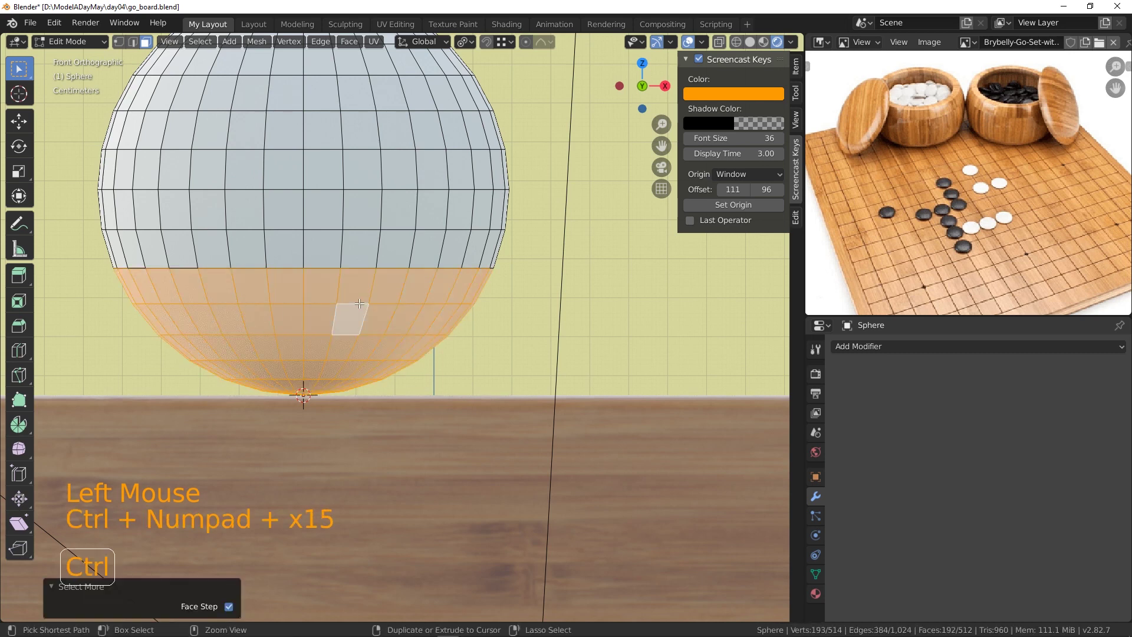
key(x)
click(329, 320)
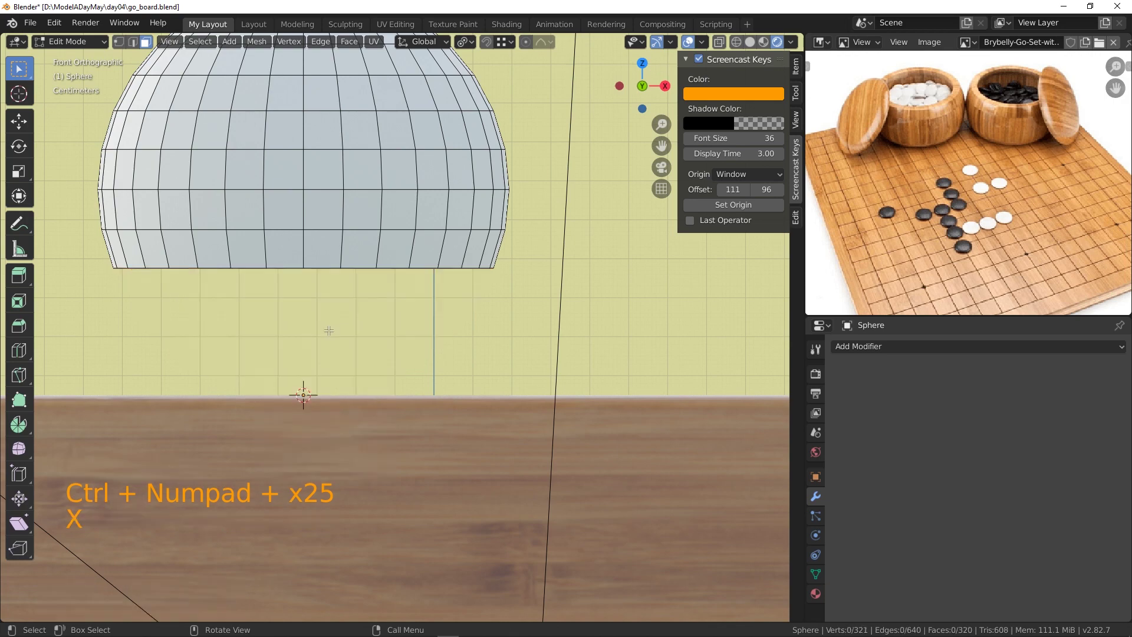
Select the sphere's open bottom edge loop, isolate the object in local view and fill the opening with a face.
click(132, 42)
alt+click(311, 275)
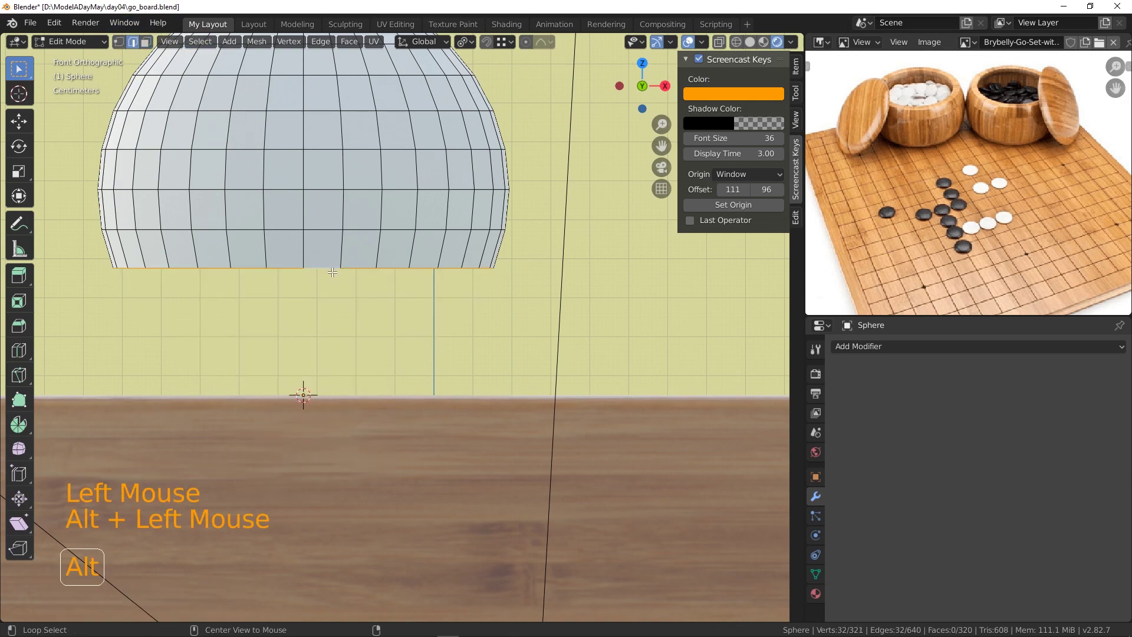
middle_drag(333, 273, 374, 311)
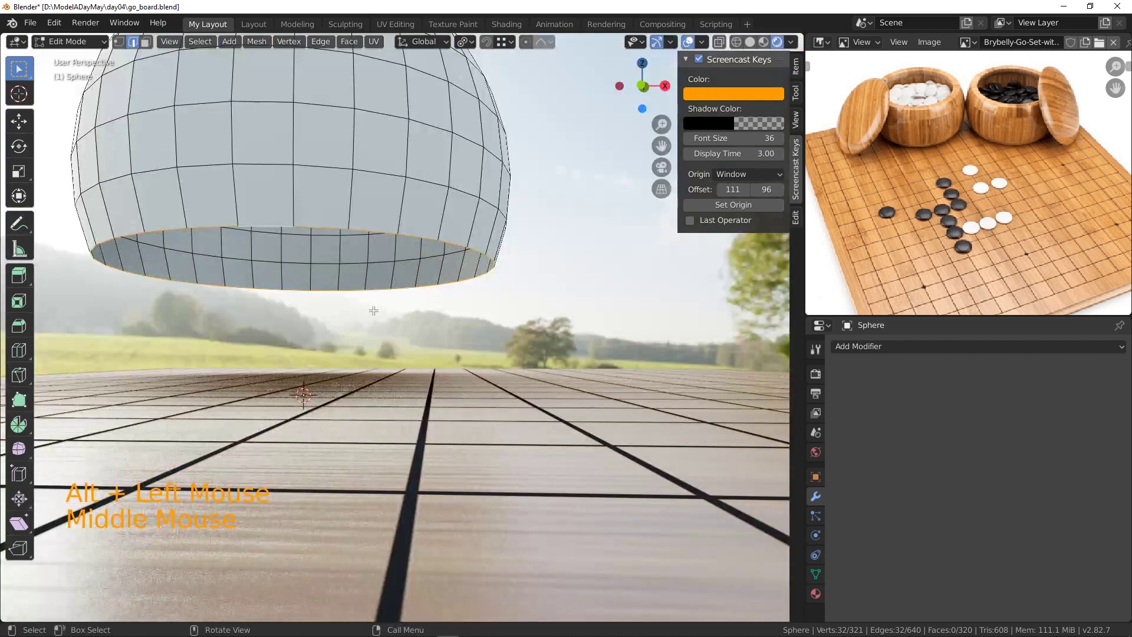
key(KP_Divide)
middle_drag(414, 391, 433, 330)
key(f)
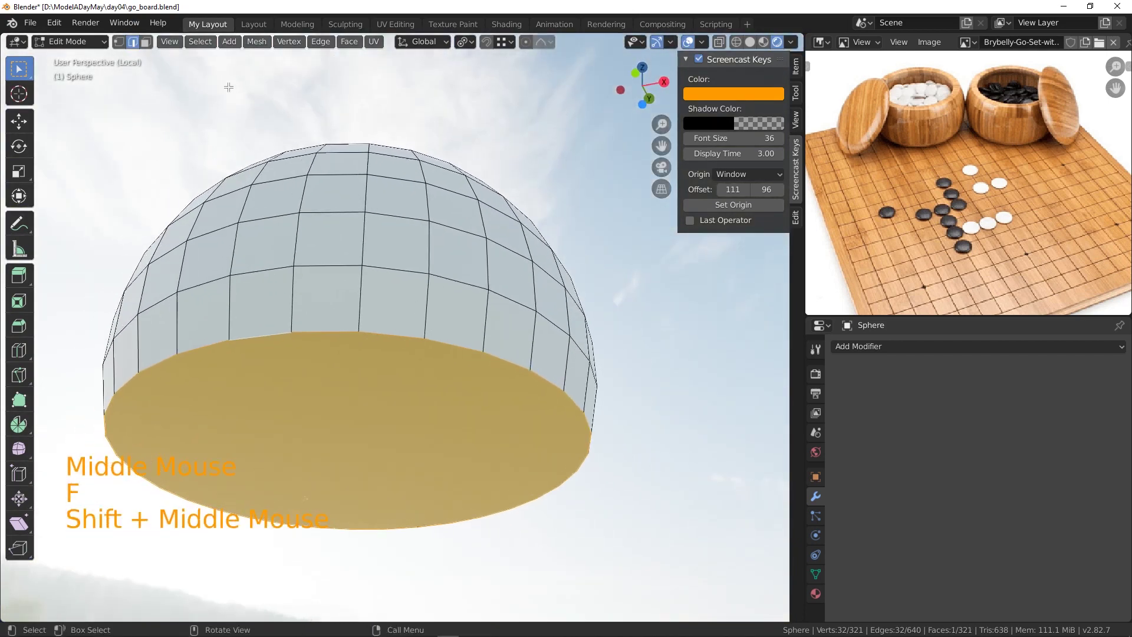
Bevel the edge loop around the flat base with 3 segments and an offset of about 0.063 m.
alt+click(341, 339)
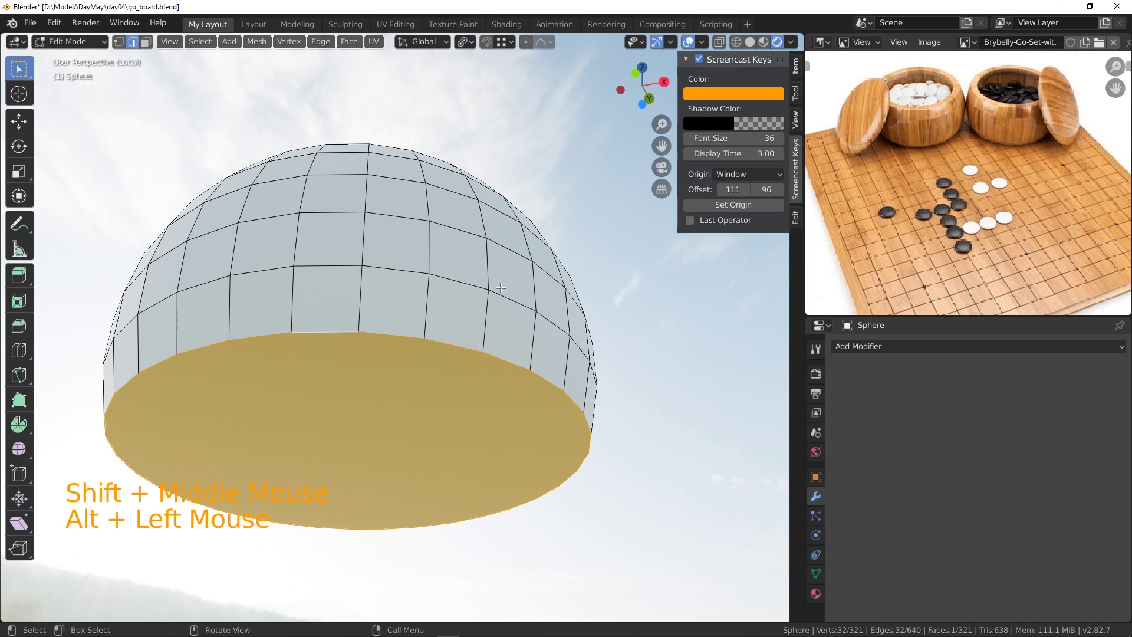
key(ctrl+b)
scroll(525, 268, up, 2)
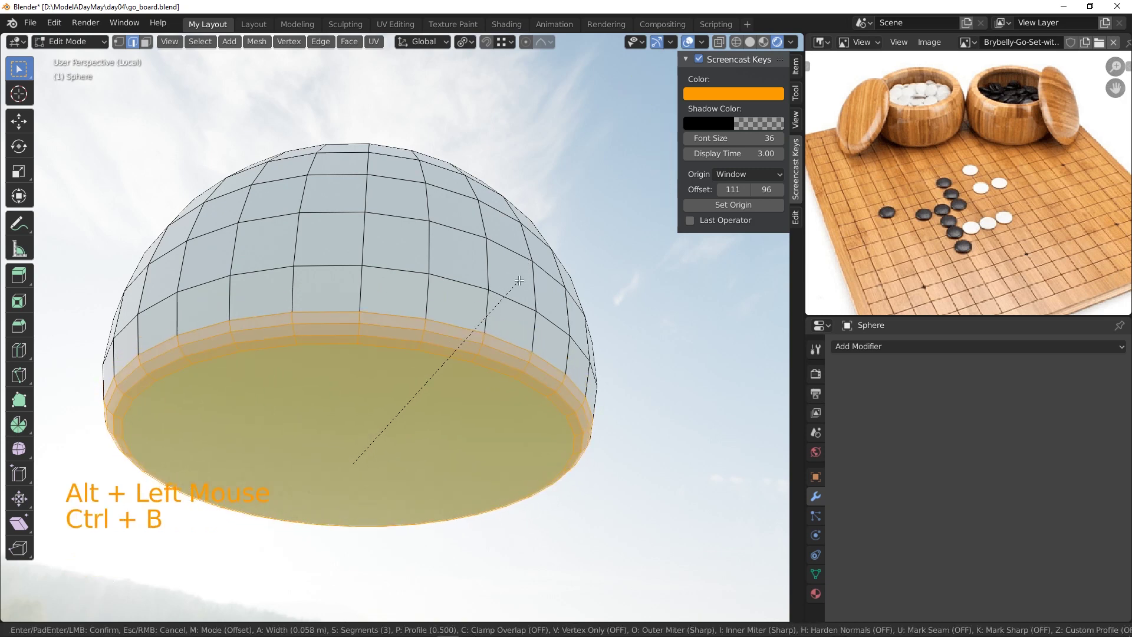
click(519, 280)
Examine the bevelled base from the front, and leave local view to compare it with the board.
middle_drag(520, 279, 562, 433)
key(KP_1)
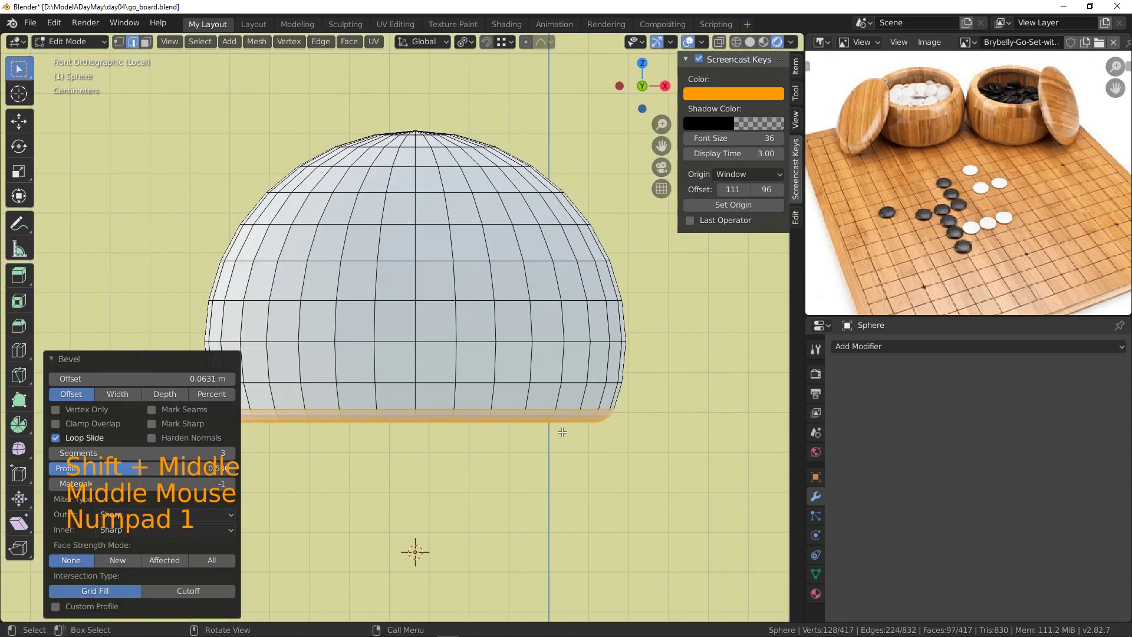
scroll(494, 412, up, 3)
scroll(494, 412, down, 9)
scroll(493, 412, down, 2)
shift+middle_drag(494, 412, 493, 412)
shift+scroll(494, 412, up, 1)
scroll(494, 412, up, 4)
key(KP_Divide)
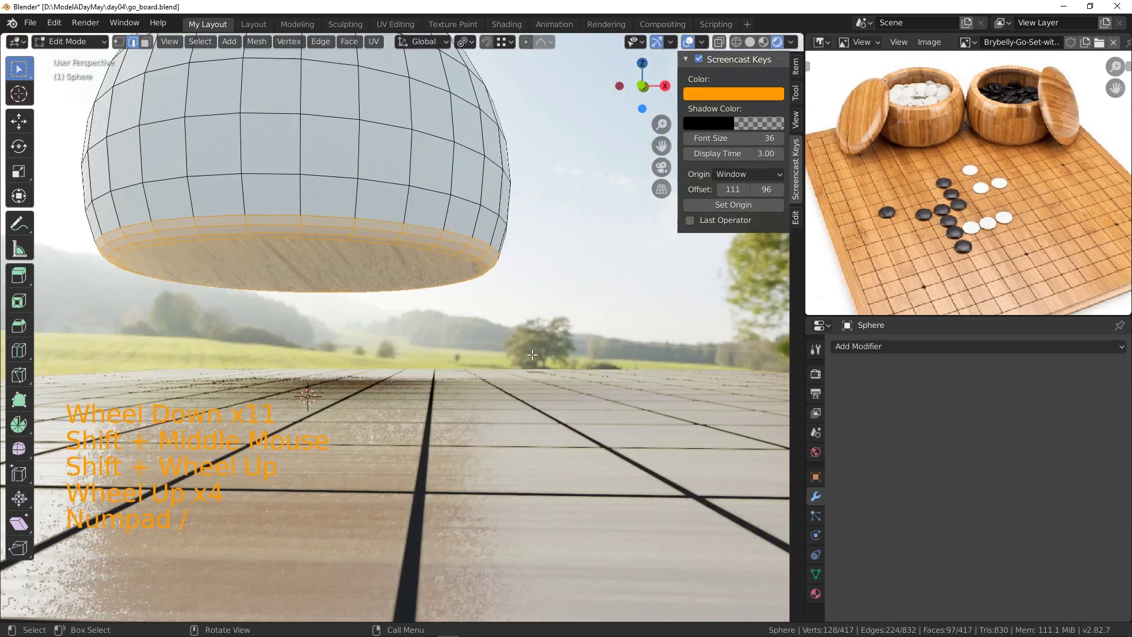
scroll(398, 386, down, 2)
middle_drag(398, 386, 377, 366)
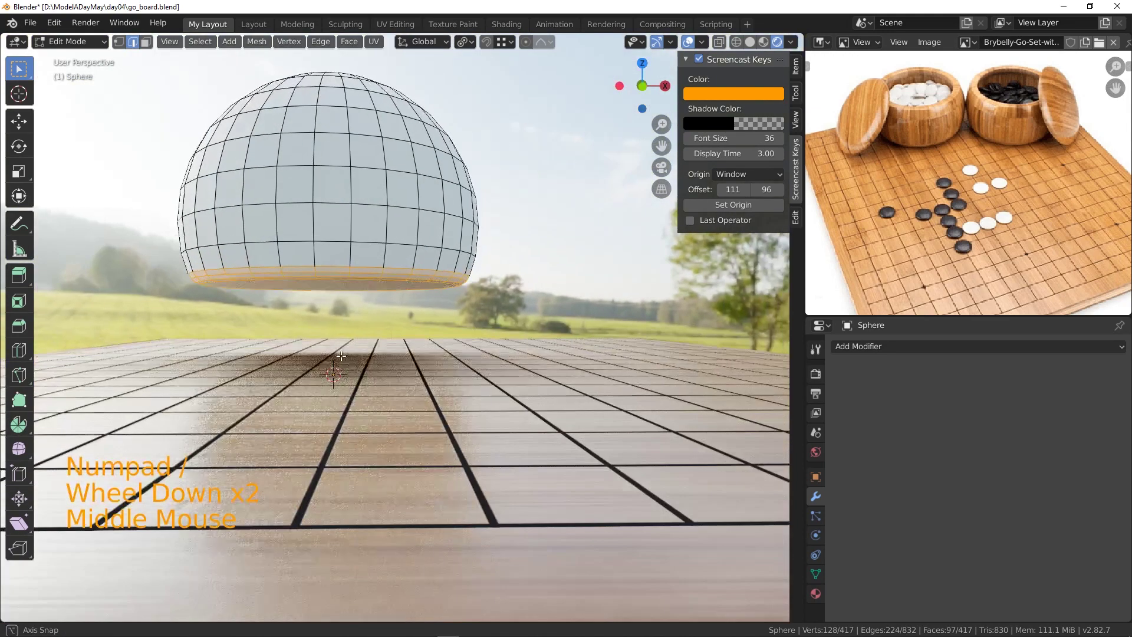
Select the entire mesh and move it down along Z by about 0.0325 m so the base rests on the board.
click(146, 42)
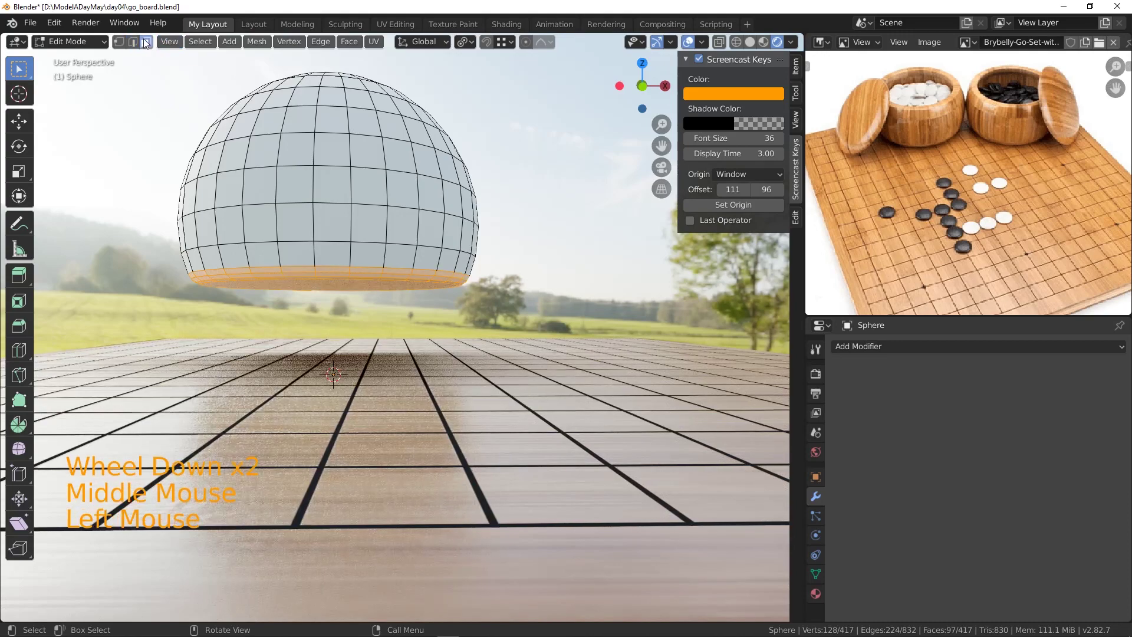
key(s)
right_click(293, 160)
key(a)
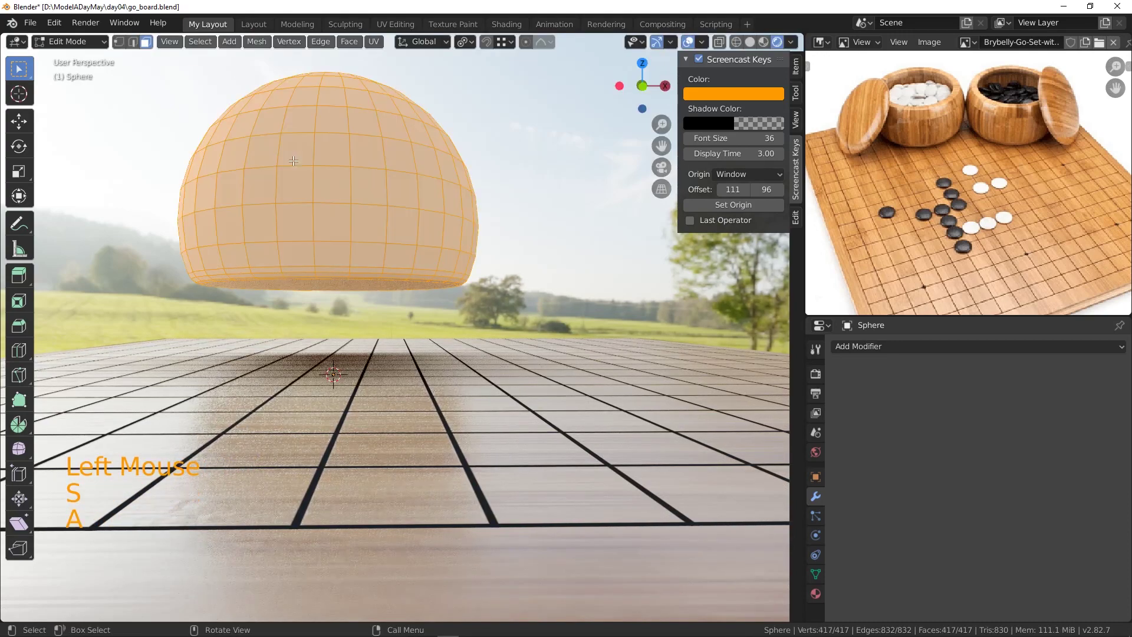
key(g)
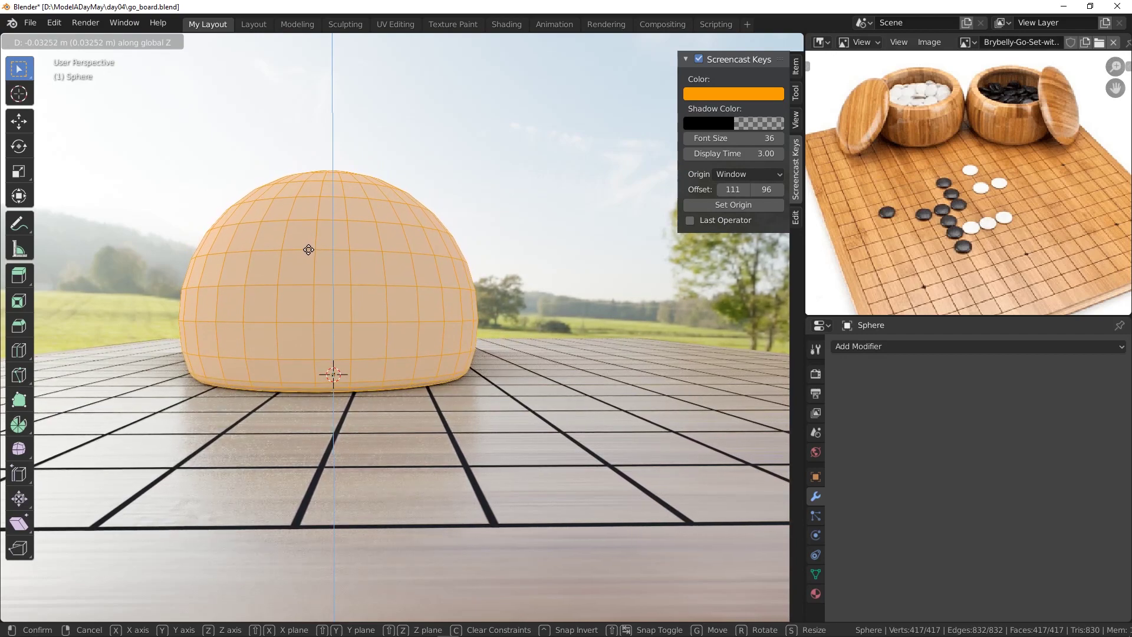
click(308, 249)
key(KP_1)
scroll(308, 250, up, 7)
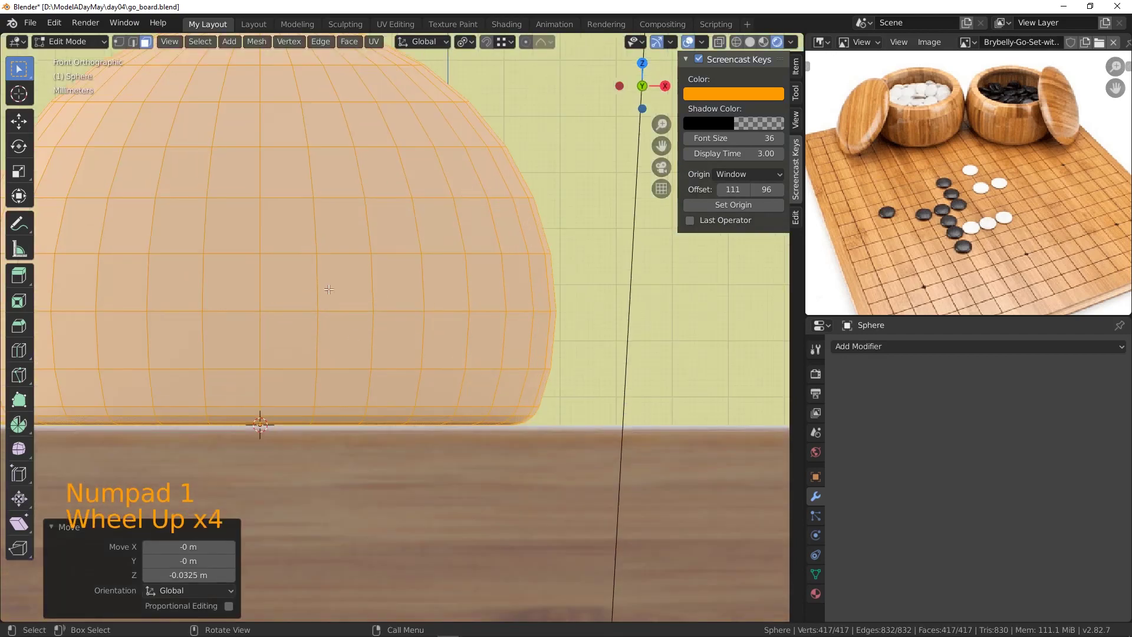
shift+middle_drag(471, 445, 453, 333)
scroll(475, 365, down, 8)
Select the third horizontal edge loop above the bowl's widest ring and apply Edge Split to it.
key(KP_1)
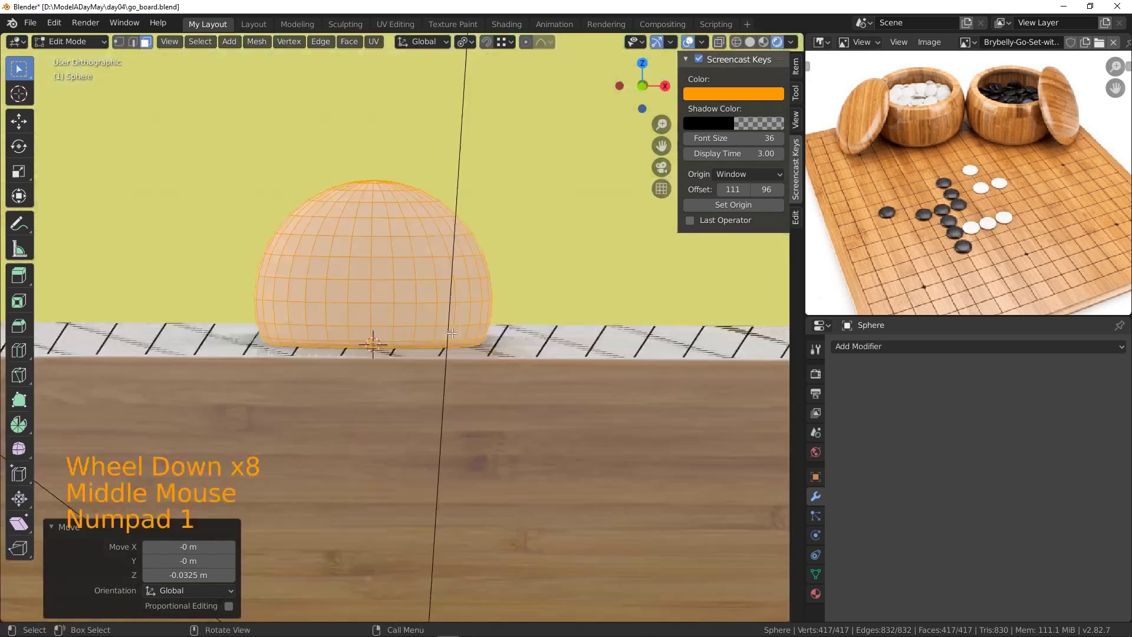
scroll(491, 318, up, 3)
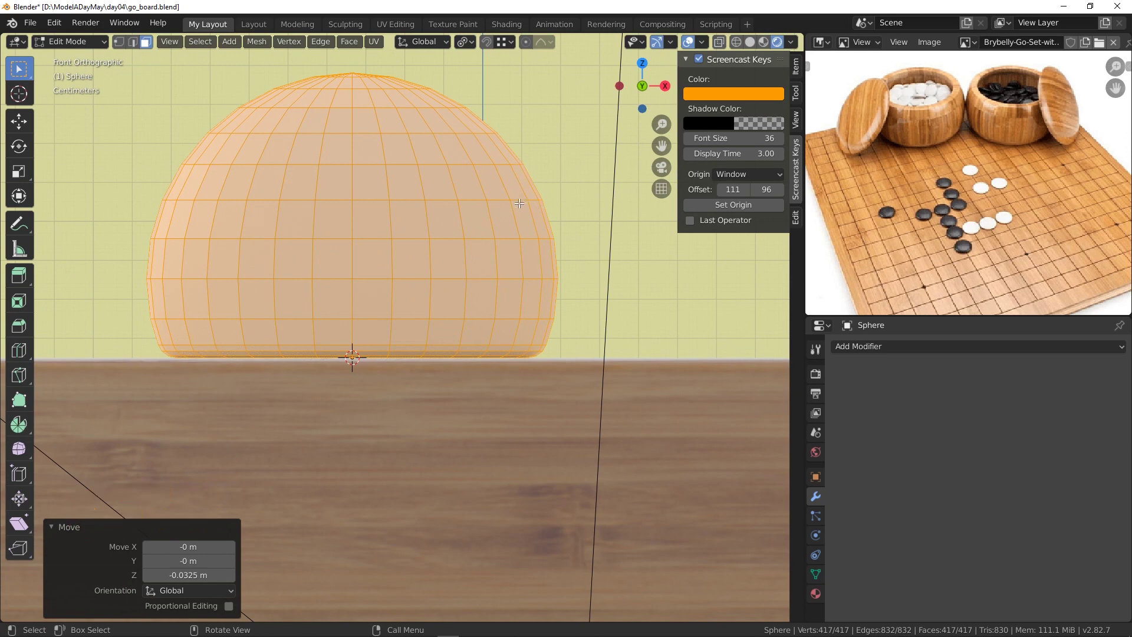
alt+click(453, 162)
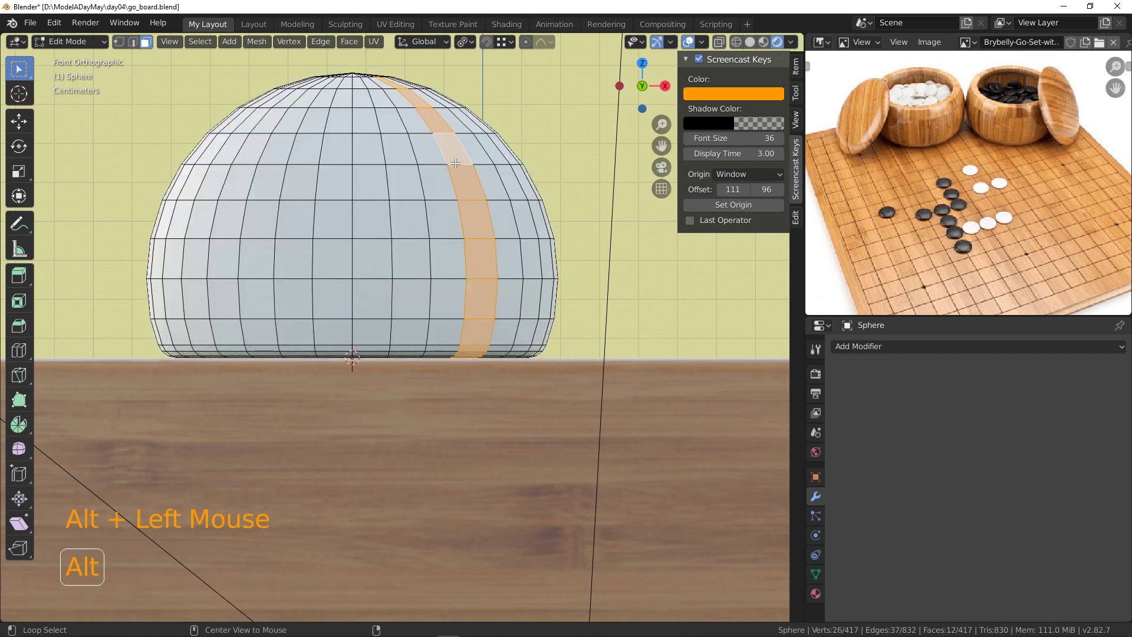
click(132, 43)
alt+click(413, 164)
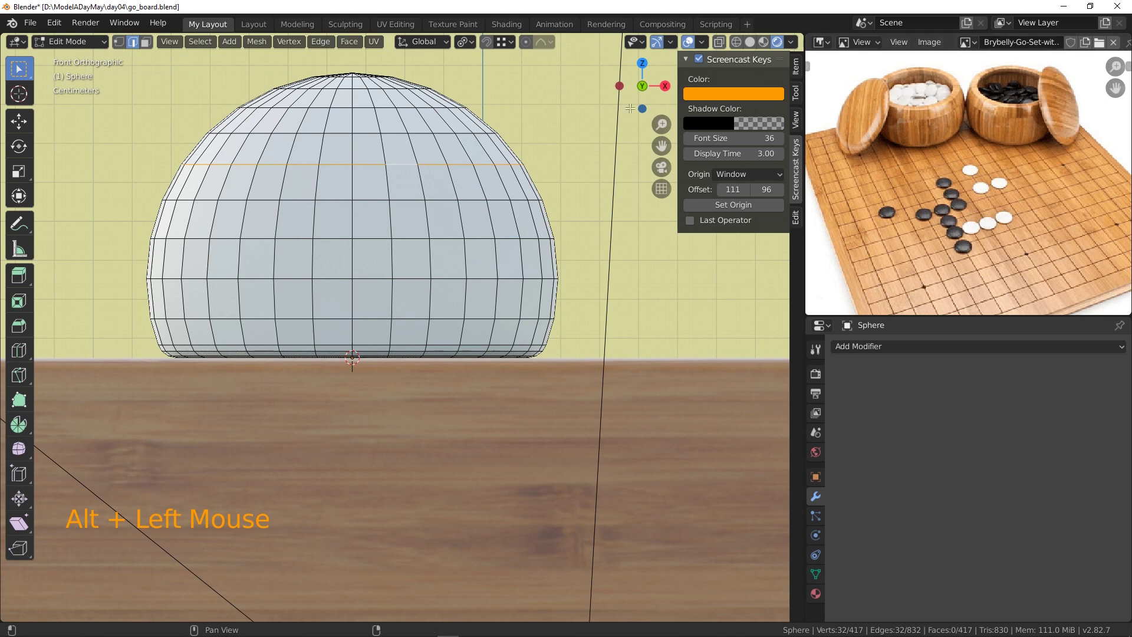
key(ctrl+e)
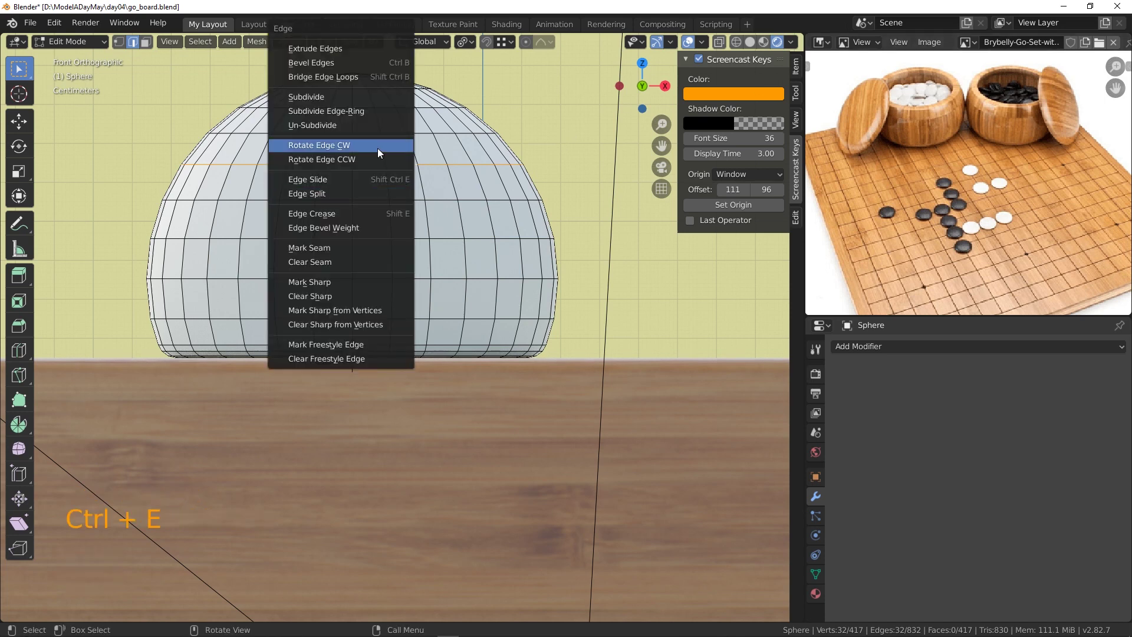
click(349, 196)
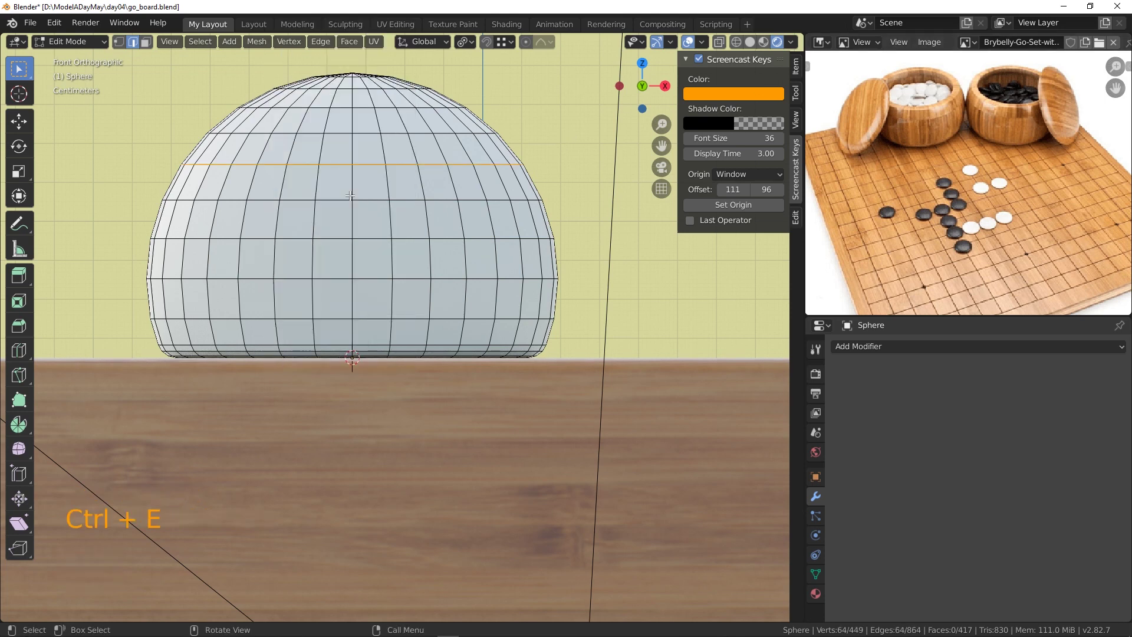
Grow a face selection over the split-off top cap and raise it along Z by about 0.0136 m as a separate lid.
click(145, 41)
click(313, 121)
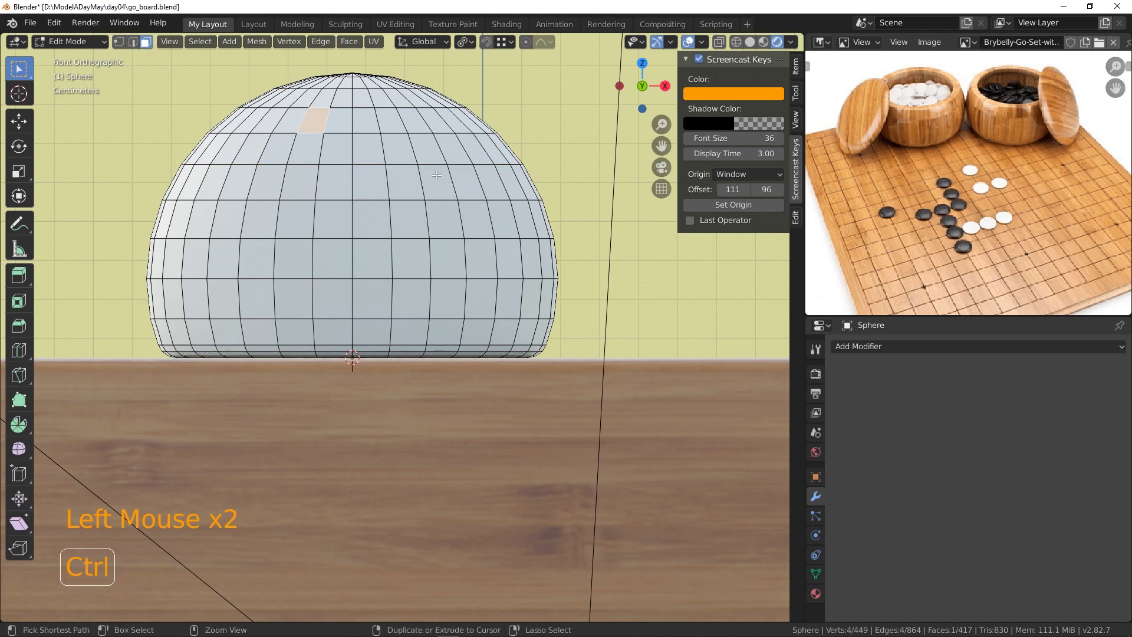
key(ctrl+KP_Add)
key(ctrl+KP_Add)
key(ctrl+KP_Add)
key(ctrl+KP_Add)
key(ctrl+KP_Add)
key(ctrl+KP_Add)
key(ctrl+KP_Add)
key(ctrl+KP_Add)
key(ctrl+KP_Add)
key(ctrl+KP_Add)
key(ctrl+KP_Add)
key(ctrl+KP_Add)
key(ctrl+KP_Add)
key(ctrl+KP_Add)
key(ctrl+KP_Add)
key(ctrl+KP_Add)
key(ctrl+KP_Add)
key(ctrl+KP_Add)
key(ctrl+KP_Add)
key(ctrl+KP_Add)
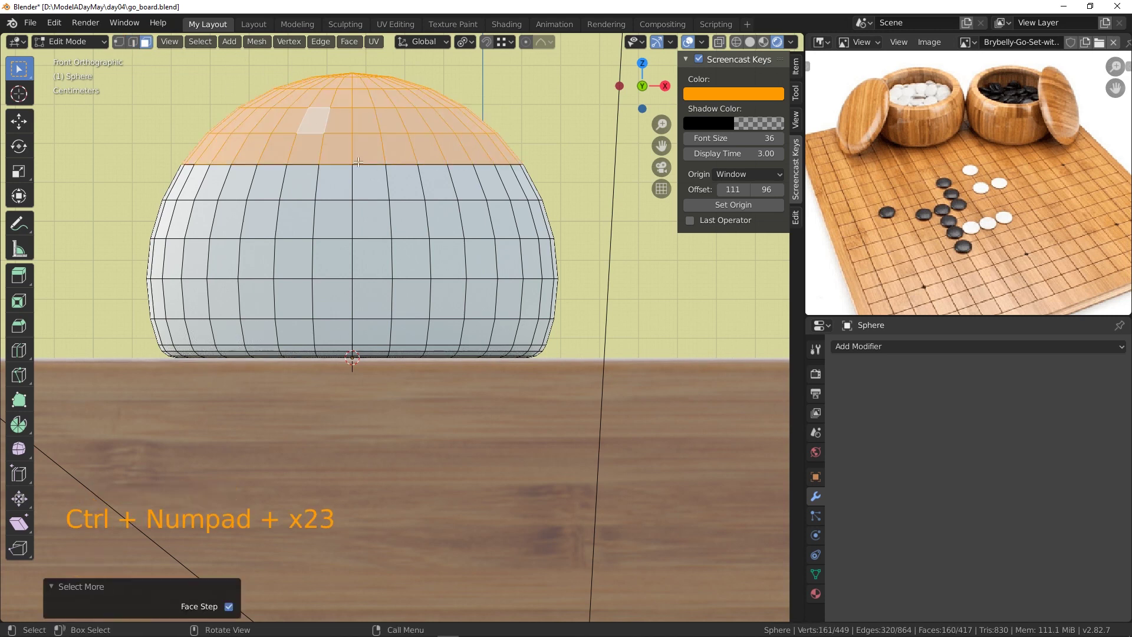
shift+middle_drag(374, 158, 392, 285)
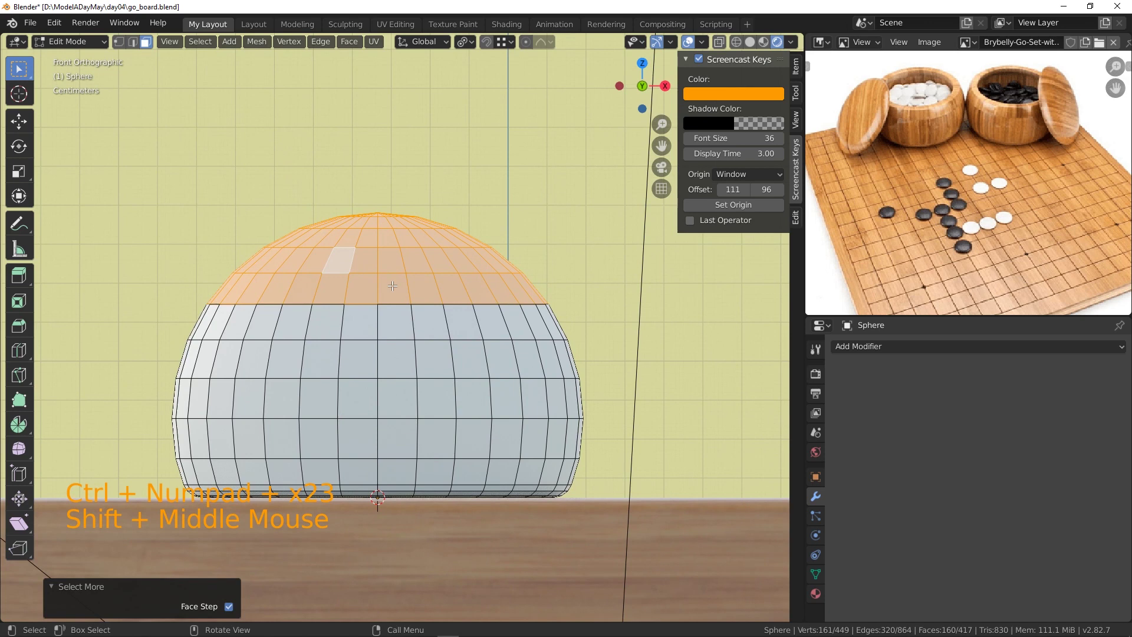
key(g)
key(z)
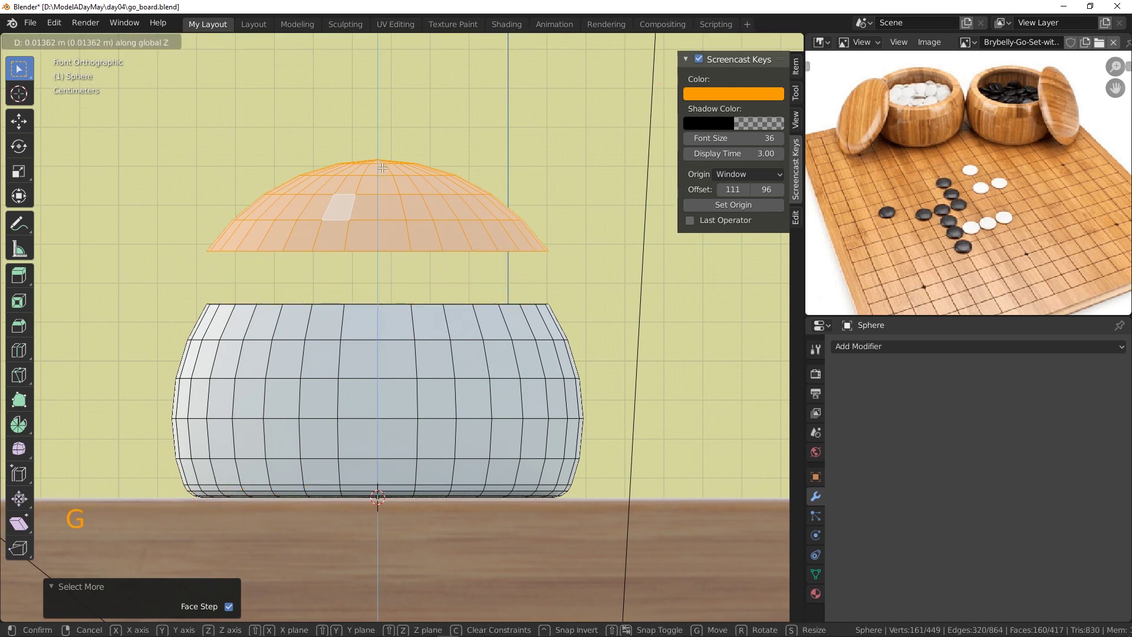
click(384, 169)
Select the open edge loop at the underside of the lid and save the file.
scroll(369, 221, up, 2)
shift+middle_drag(370, 221, 386, 297)
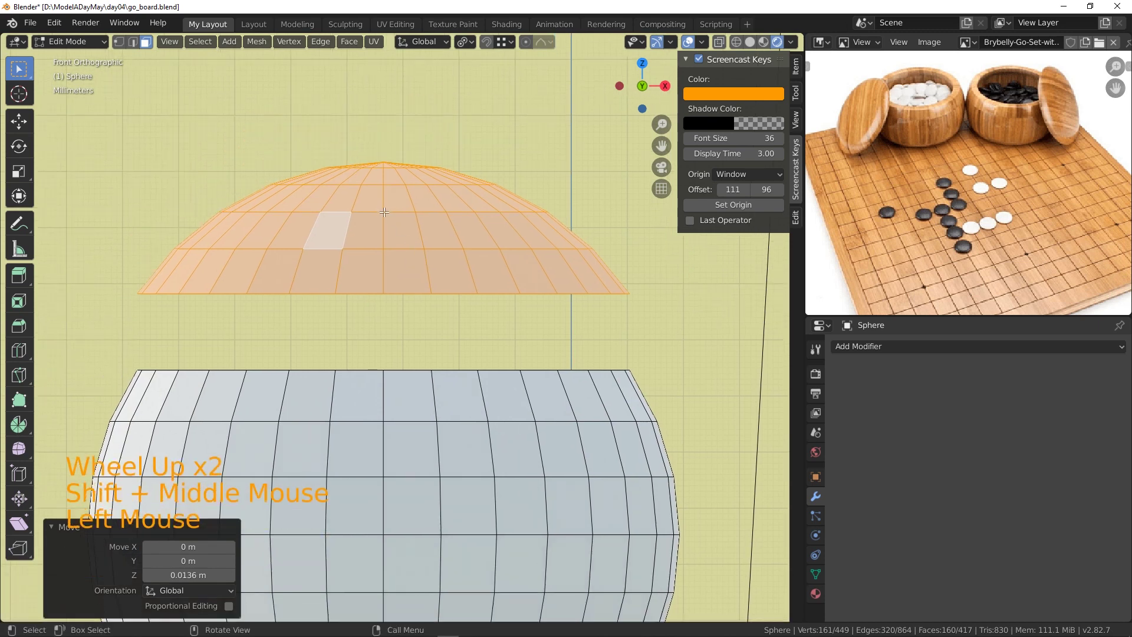
click(400, 199)
click(132, 41)
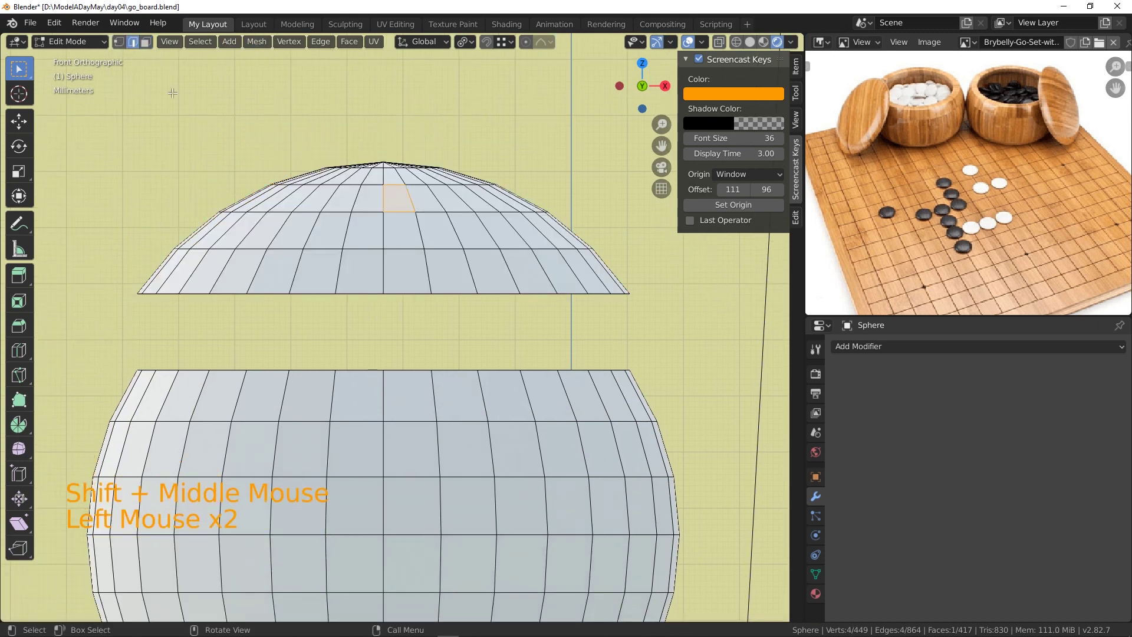
alt+click(401, 291)
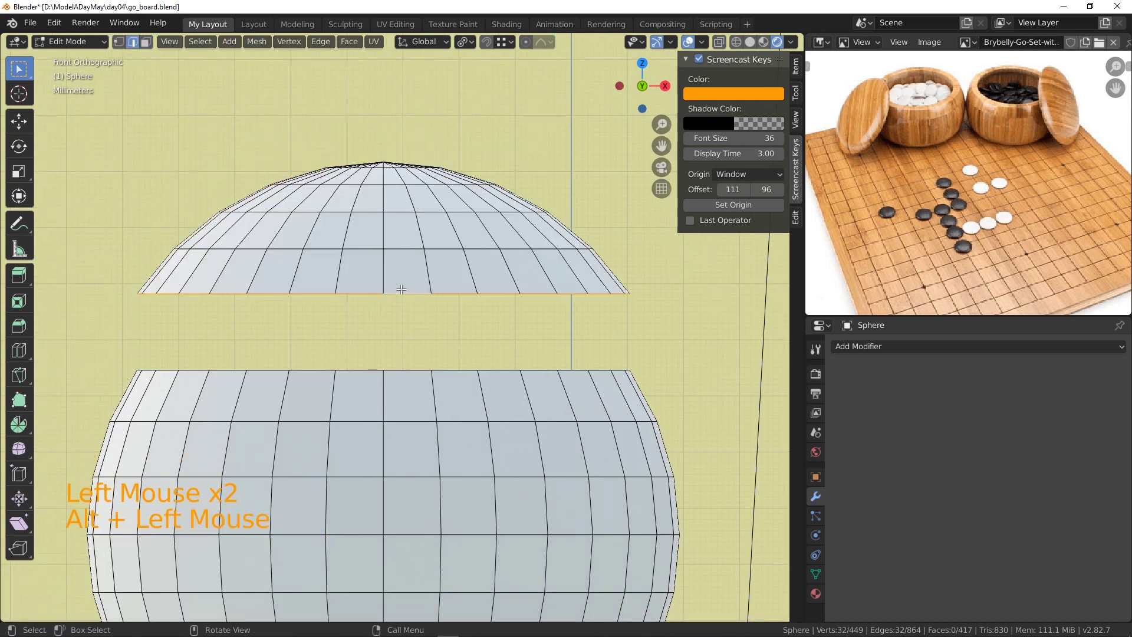
key(ctrl+s)
Snap the 3D cursor to the selected lid edge loop and set the transform pivot point to 3D Cursor.
key(shift+s)
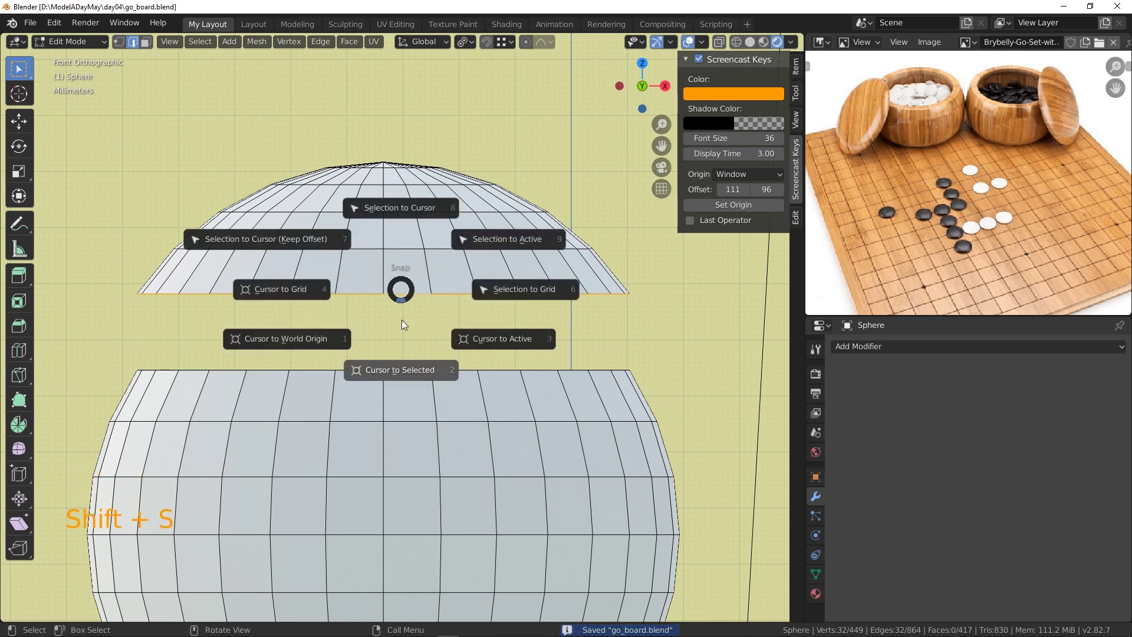
click(389, 370)
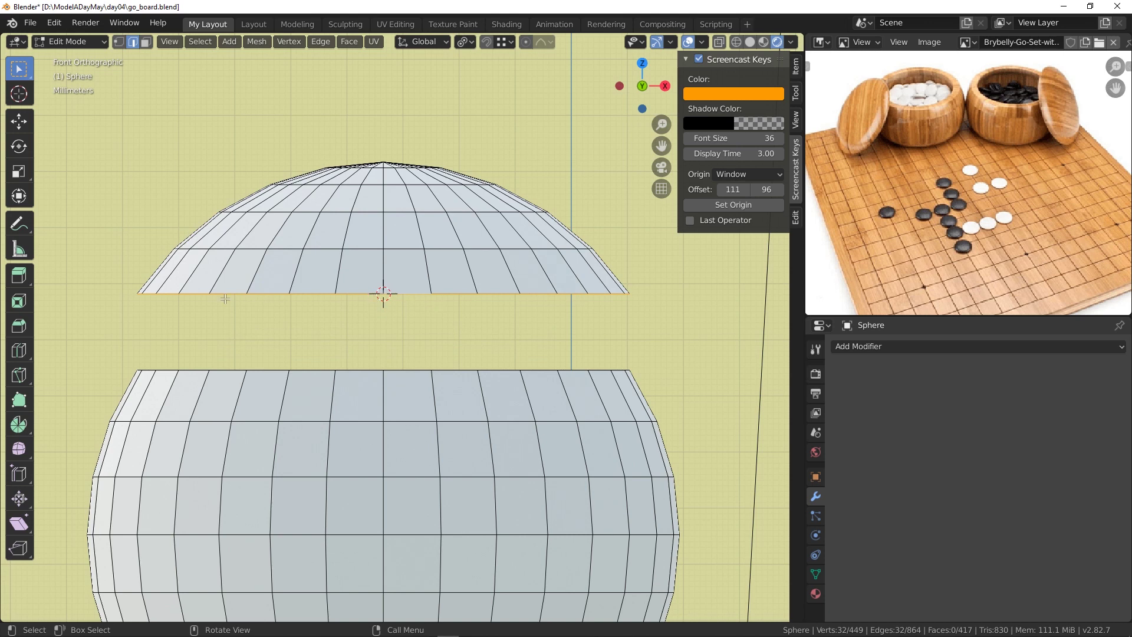
click(462, 42)
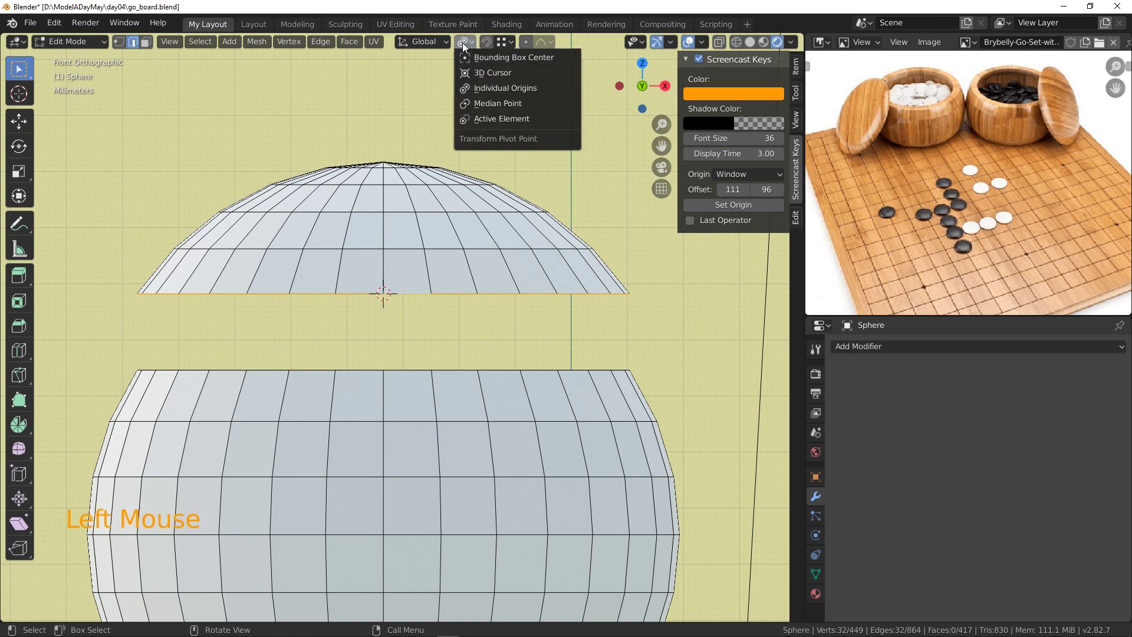
click(472, 72)
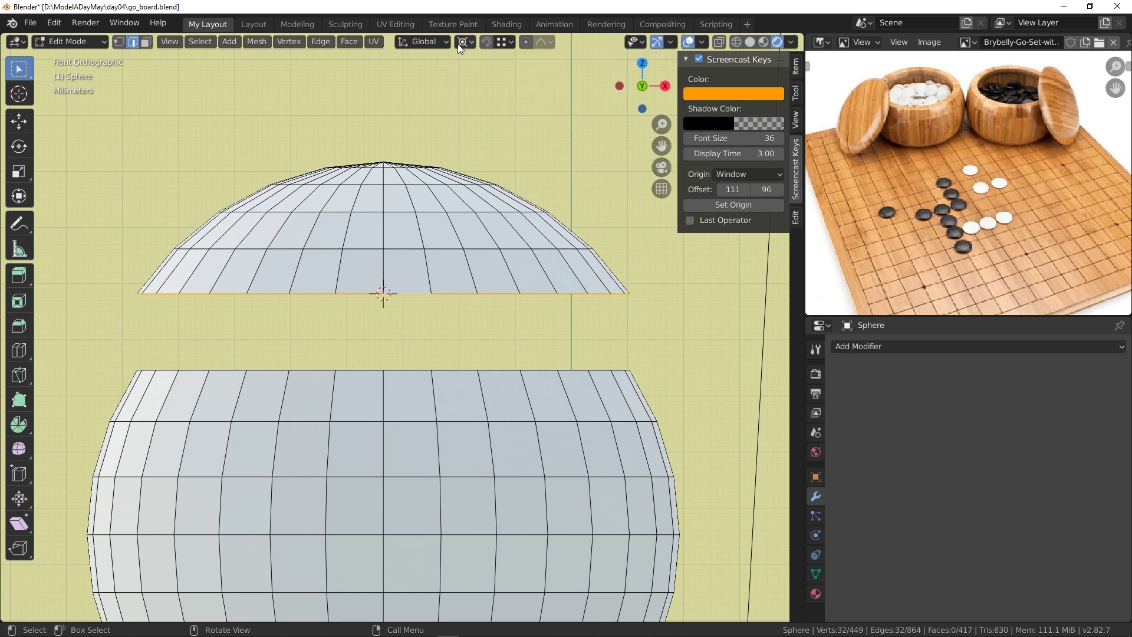
Grow a face selection over the whole lid and flatten it along Z to a scale of about 0.272.
click(145, 42)
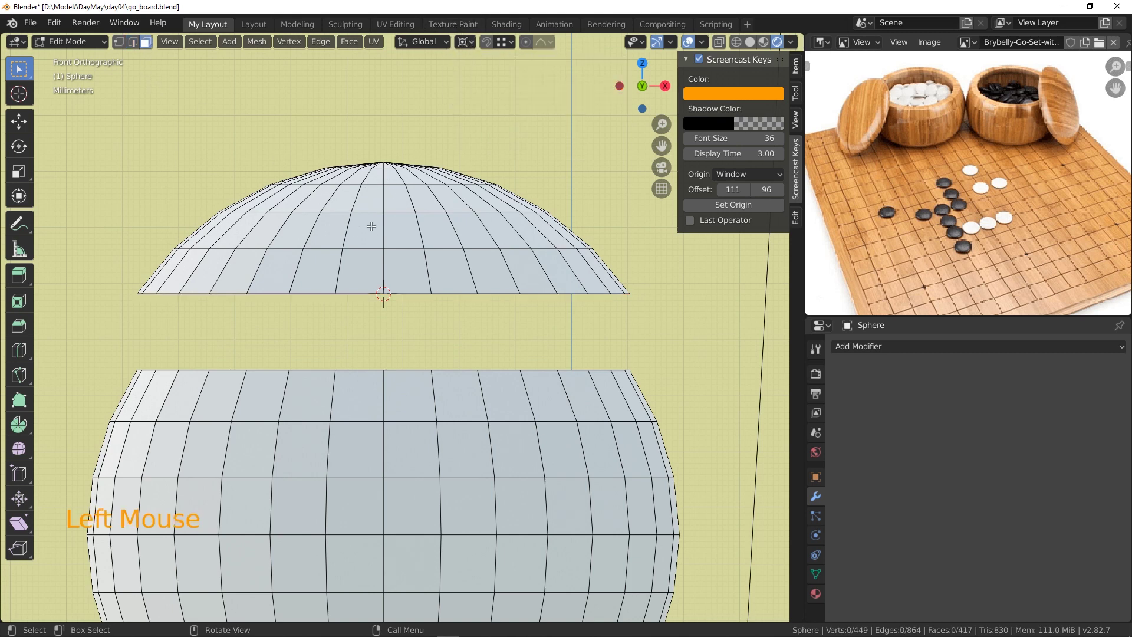
ctrl+click(391, 202)
key(ctrl+KP_Add)
key(ctrl+KP_Add)
key(ctrl+KP_Add)
key(ctrl+KP_Add)
key(ctrl+KP_Add)
key(ctrl+KP_Add)
key(ctrl+KP_Add)
key(ctrl+KP_Add)
key(ctrl+KP_Add)
key(ctrl+KP_Add)
key(ctrl+KP_Add)
key(ctrl+KP_Add)
key(ctrl+KP_Add)
key(ctrl+KP_Add)
key(ctrl+KP_Add)
key(ctrl+KP_Add)
key(ctrl+KP_Add)
key(ctrl+KP_Add)
key(ctrl+KP_Add)
key(ctrl+KP_Add)
key(ctrl+KP_Add)
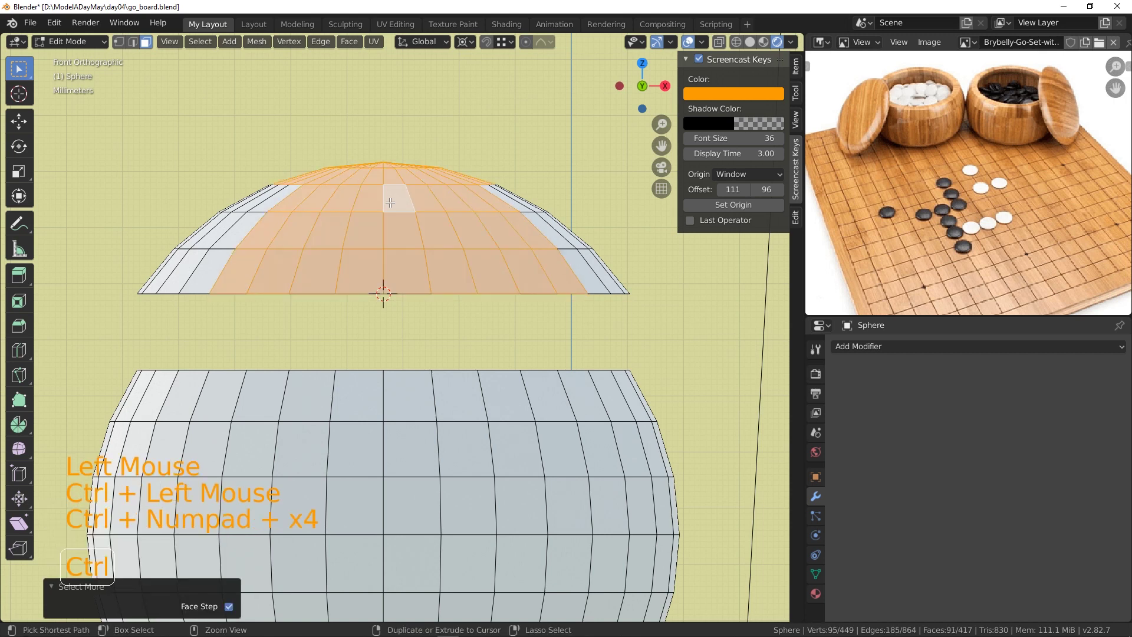
key(s)
key(z)
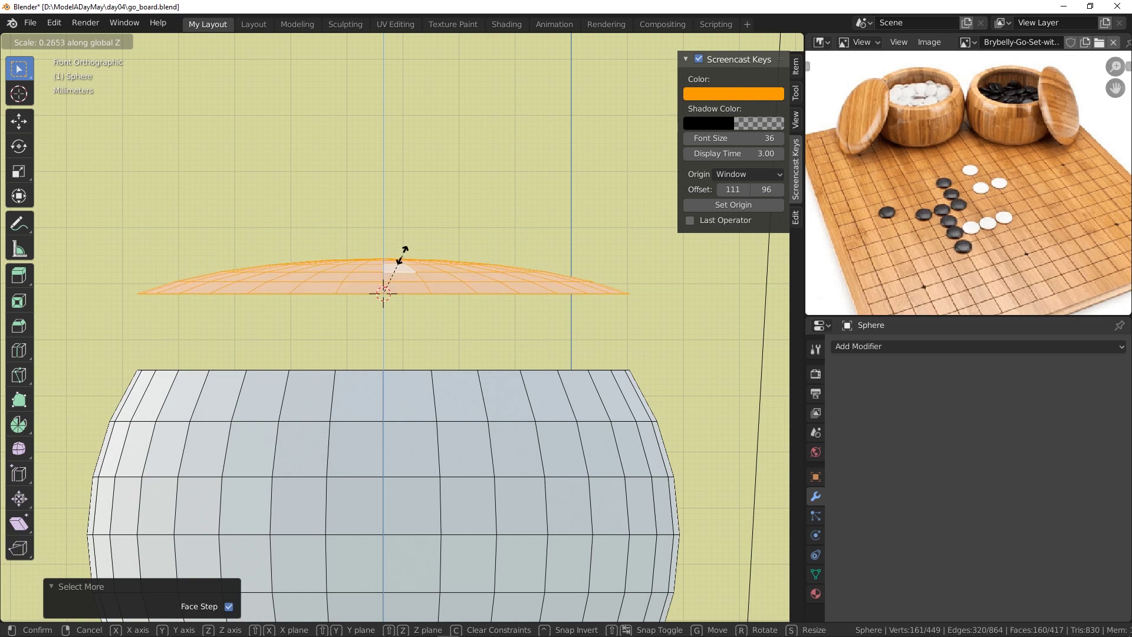
click(399, 253)
Select the horizontal edge loop near the lid's top and apply Edge Split to it.
scroll(379, 293, up, 2)
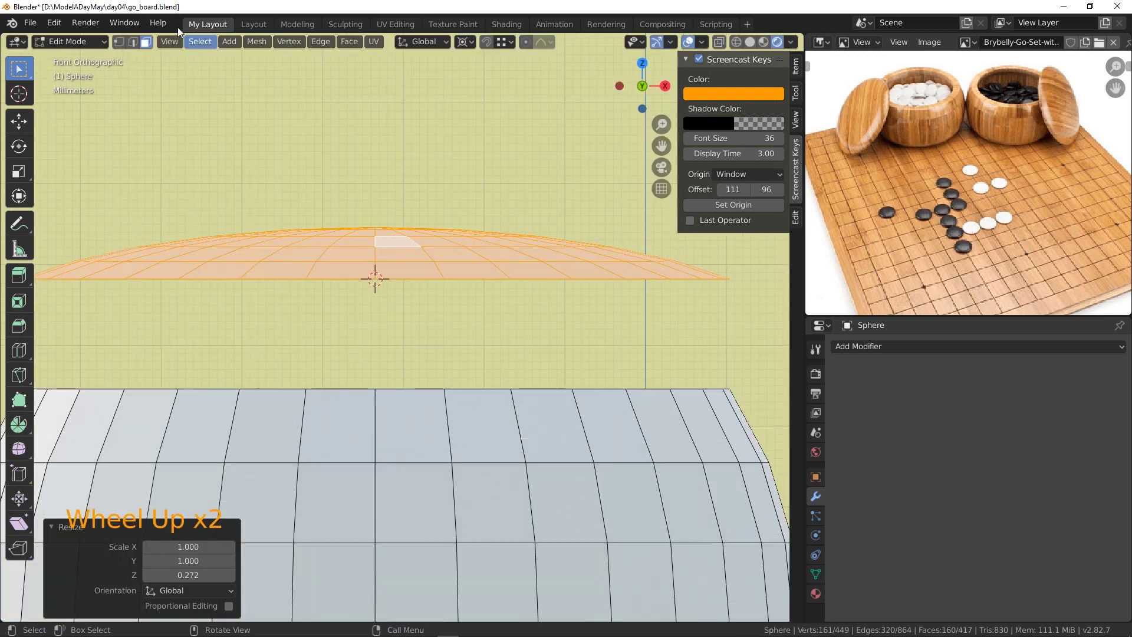
click(133, 41)
alt+click(357, 254)
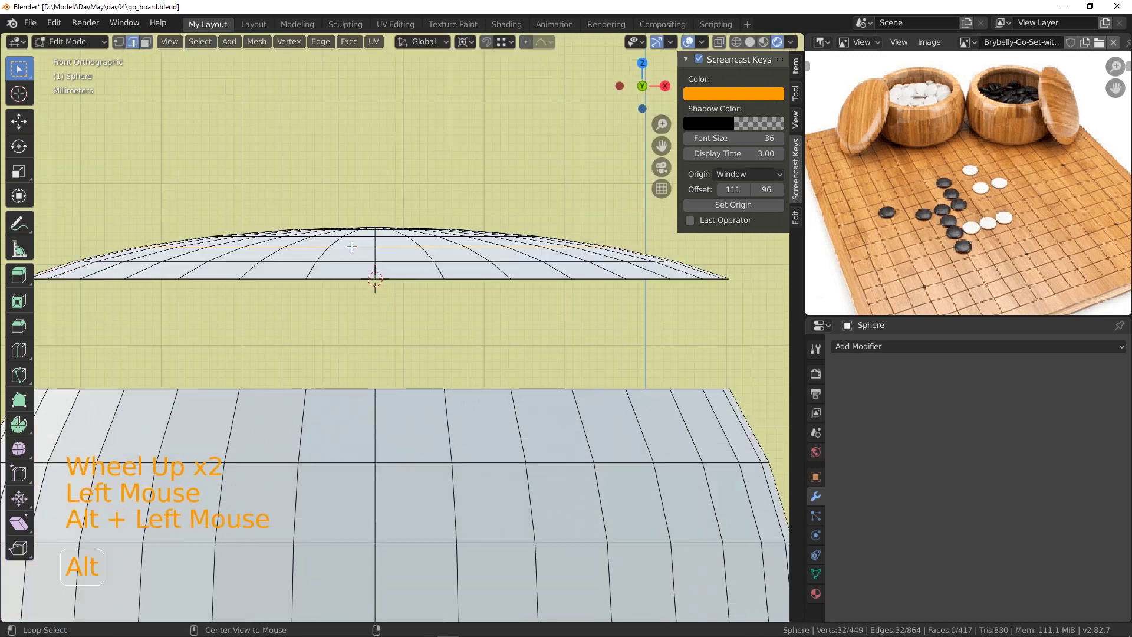
alt+click(356, 236)
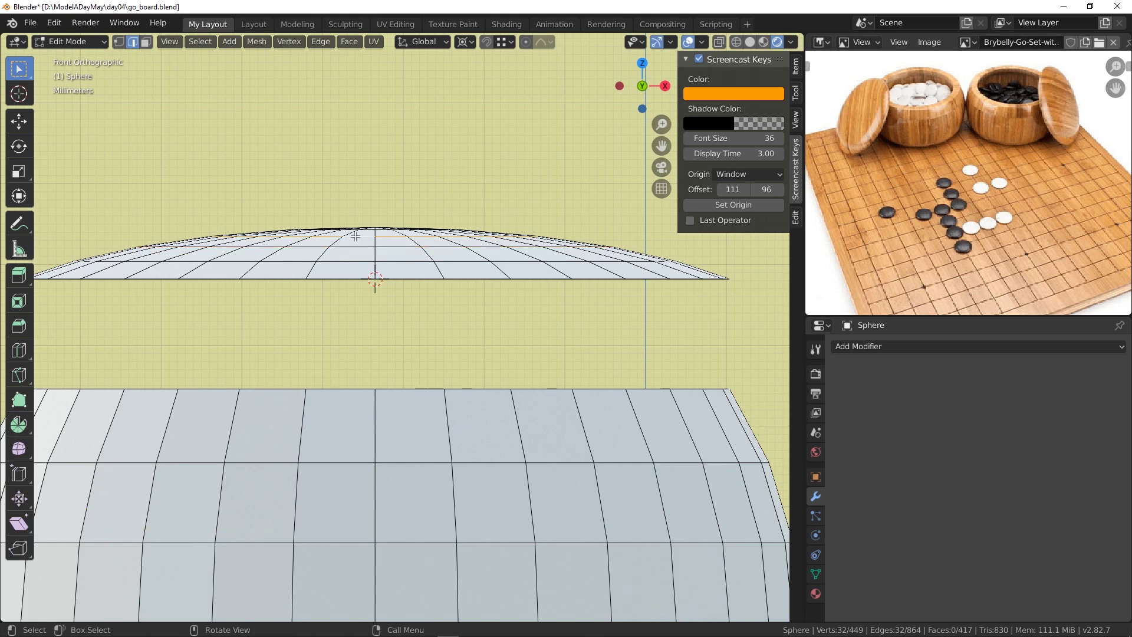
key(ctrl+e)
click(355, 236)
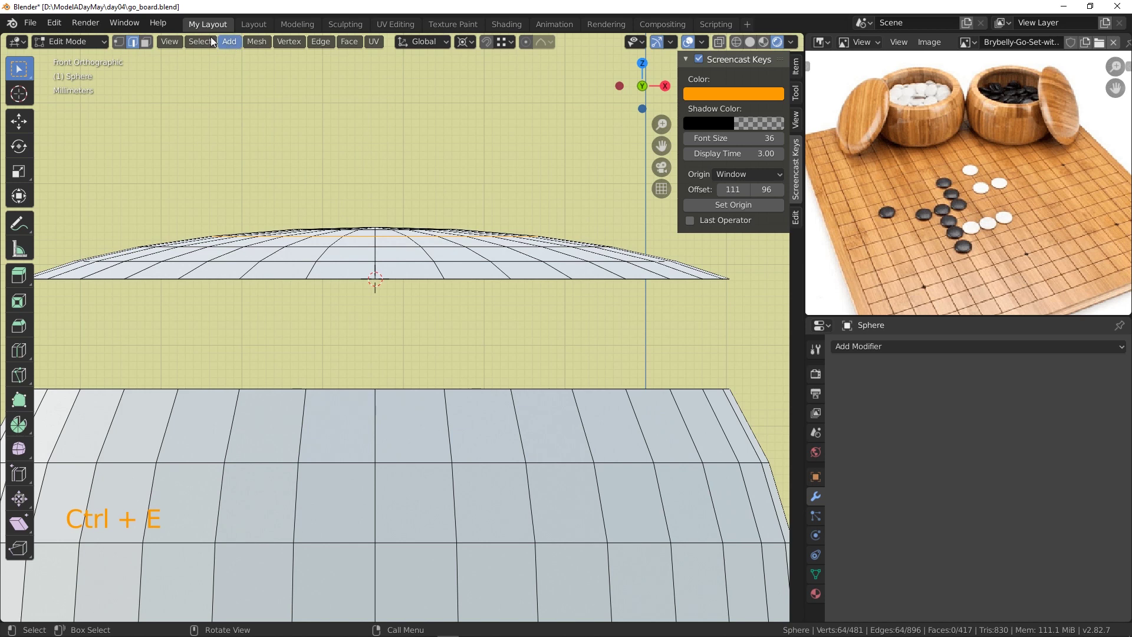
Grow a face selection over the split-off cap at the lid's top and delete its faces.
click(146, 41)
click(392, 233)
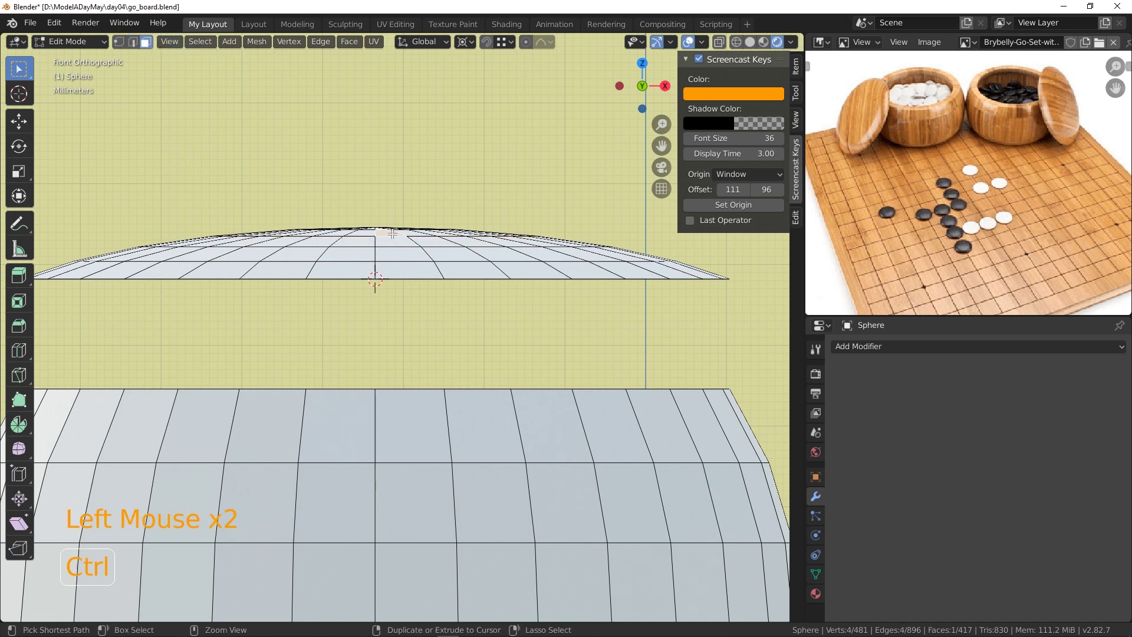
key(ctrl+KP_Add)
key(ctrl+KP_Add)
key(ctrl+KP_Add)
key(ctrl+KP_Add)
key(ctrl+KP_Add)
key(ctrl+KP_Add)
key(x)
click(391, 233)
middle_drag(391, 233, 448, 260)
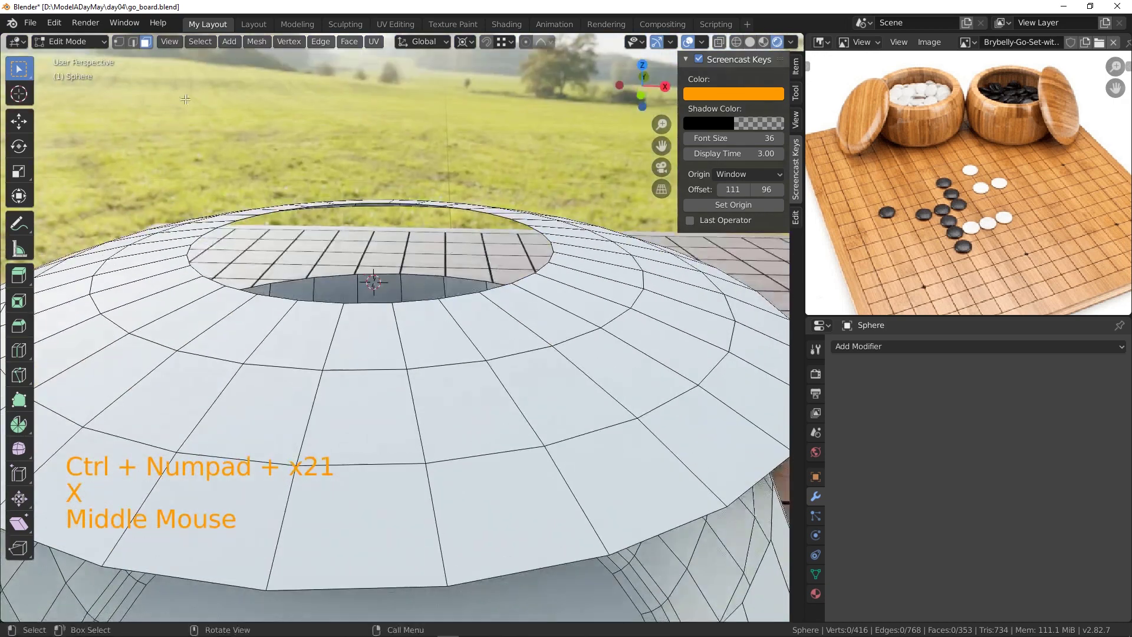
Fill the open hole at the lid's top with a single face and inset that face by about 0.3333 m.
click(133, 41)
alt+click(376, 299)
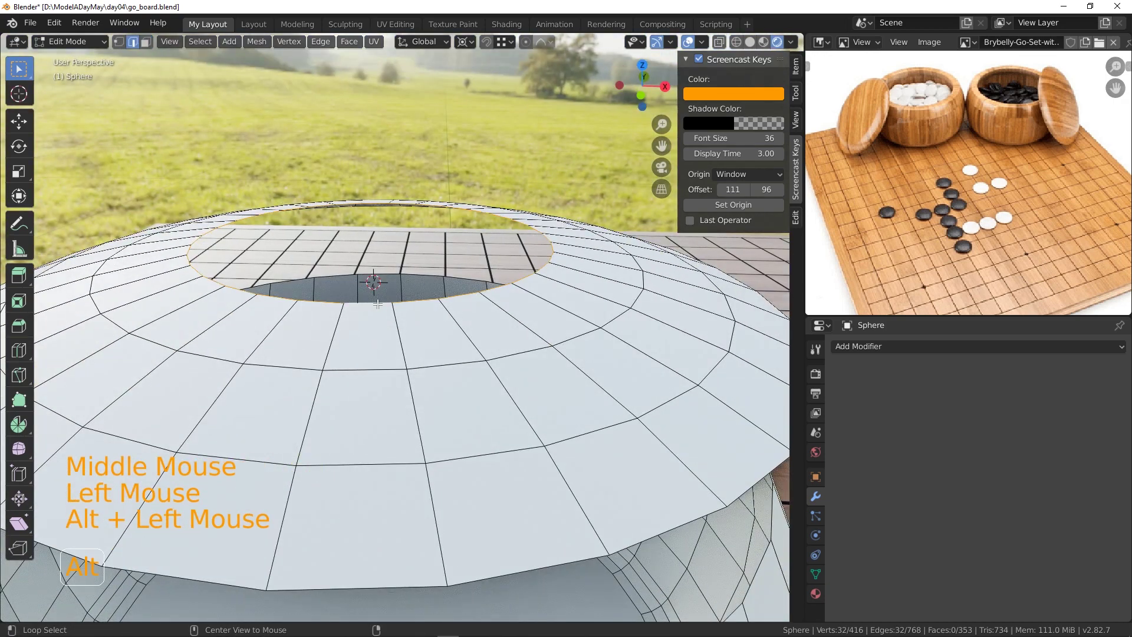
key(f)
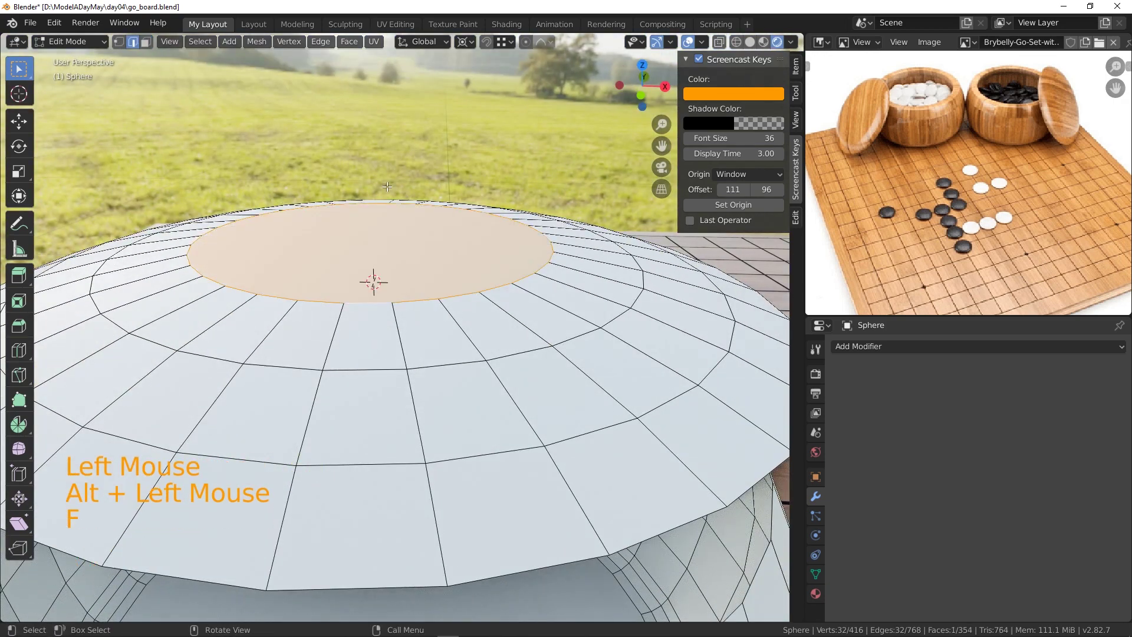
click(145, 41)
click(367, 261)
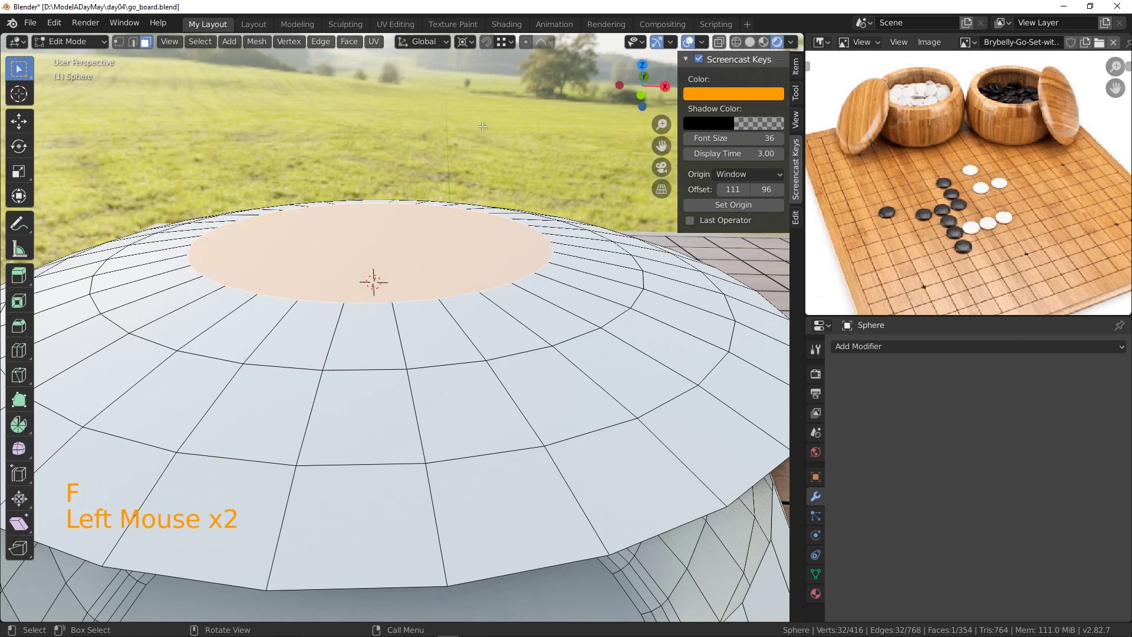
key(i)
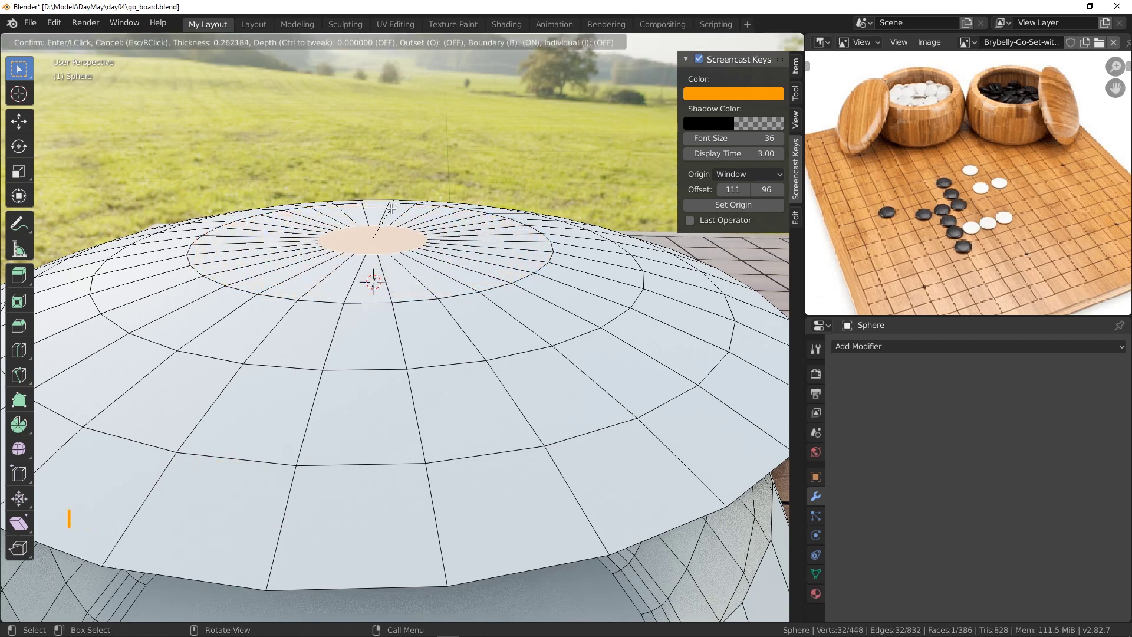
click(418, 240)
key(ctrl)
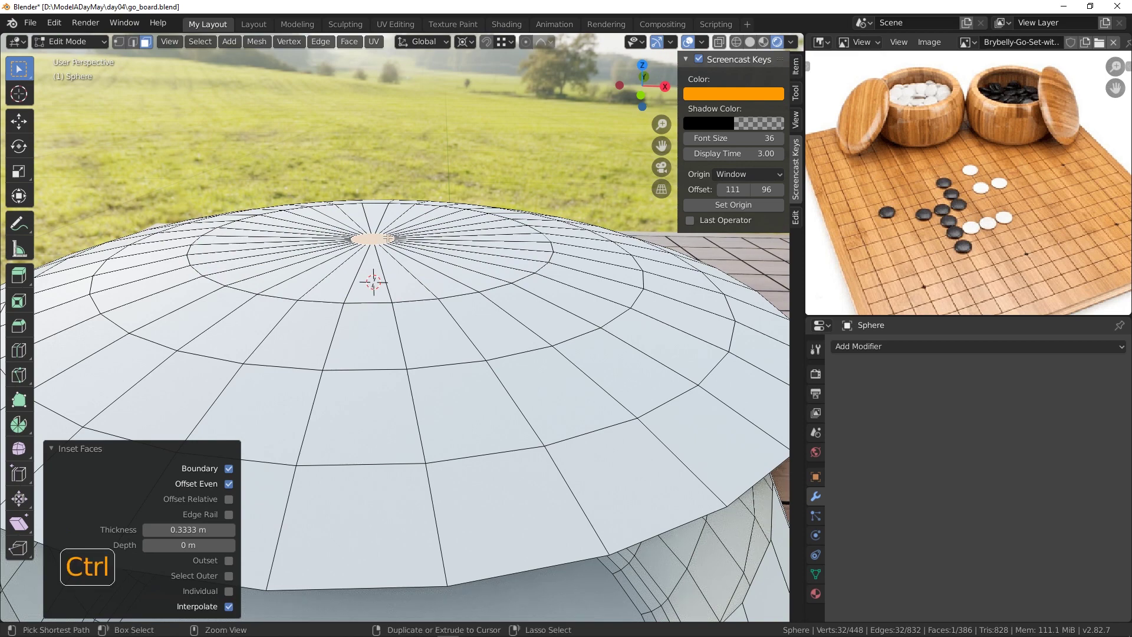
Merge the vertices of the small inset face at the lid's top into one vertex at their center.
click(119, 42)
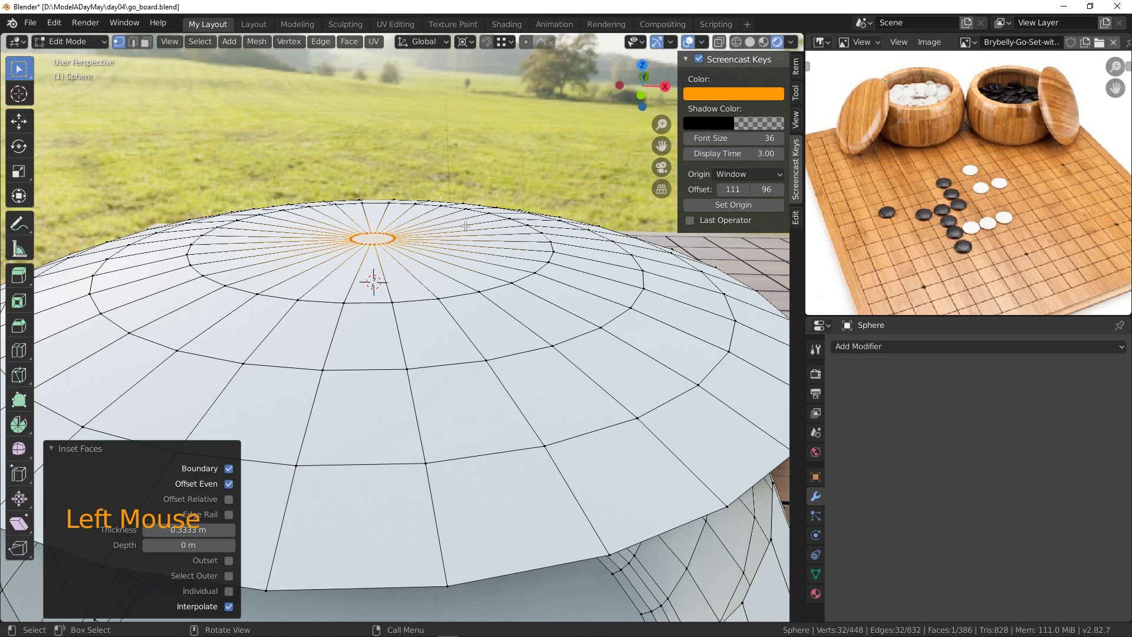
key(alt+m)
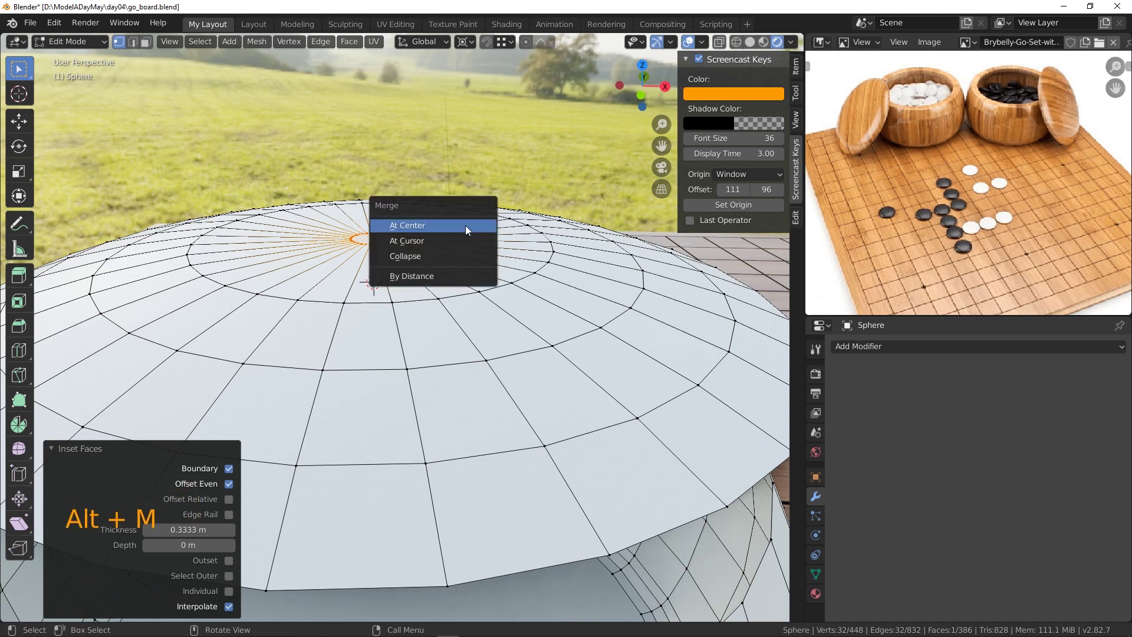
click(439, 225)
scroll(443, 267, down, 2)
middle_drag(444, 267, 320, 293)
middle_drag(364, 323, 392, 333)
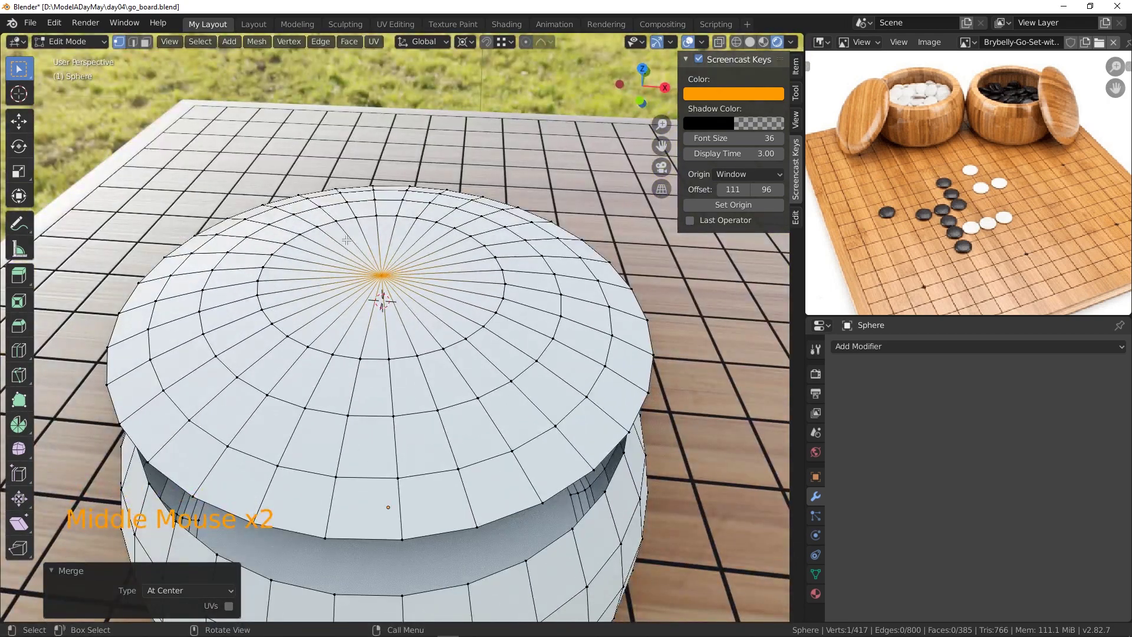
middle_drag(449, 289, 471, 298)
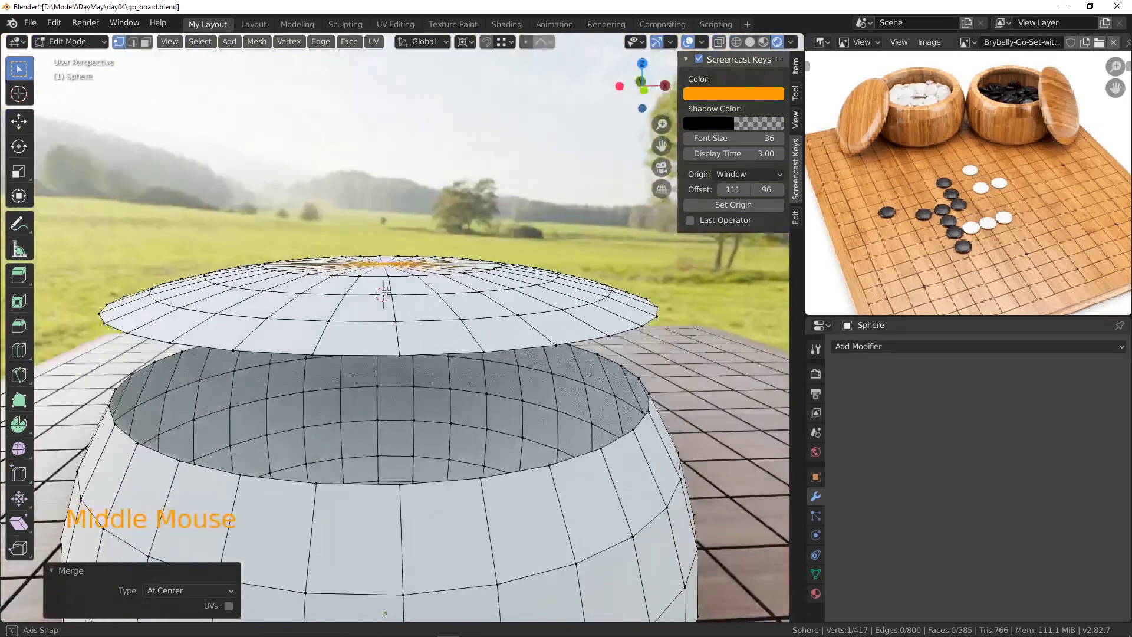
key(KP_1)
scroll(378, 277, up, 3)
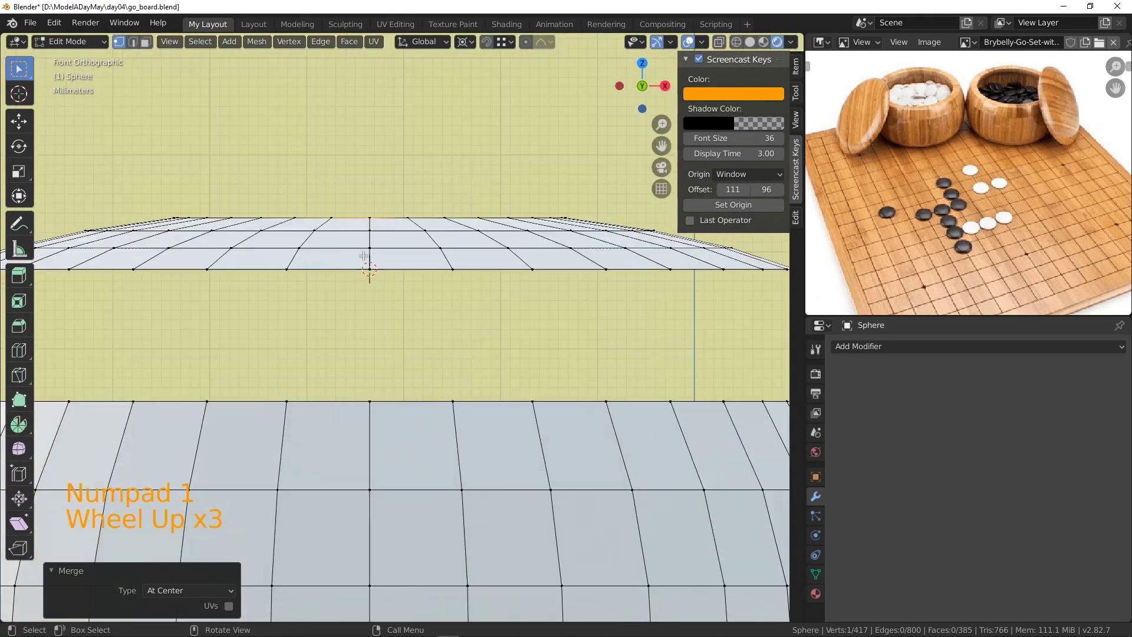
shift+middle_drag(419, 205, 466, 322)
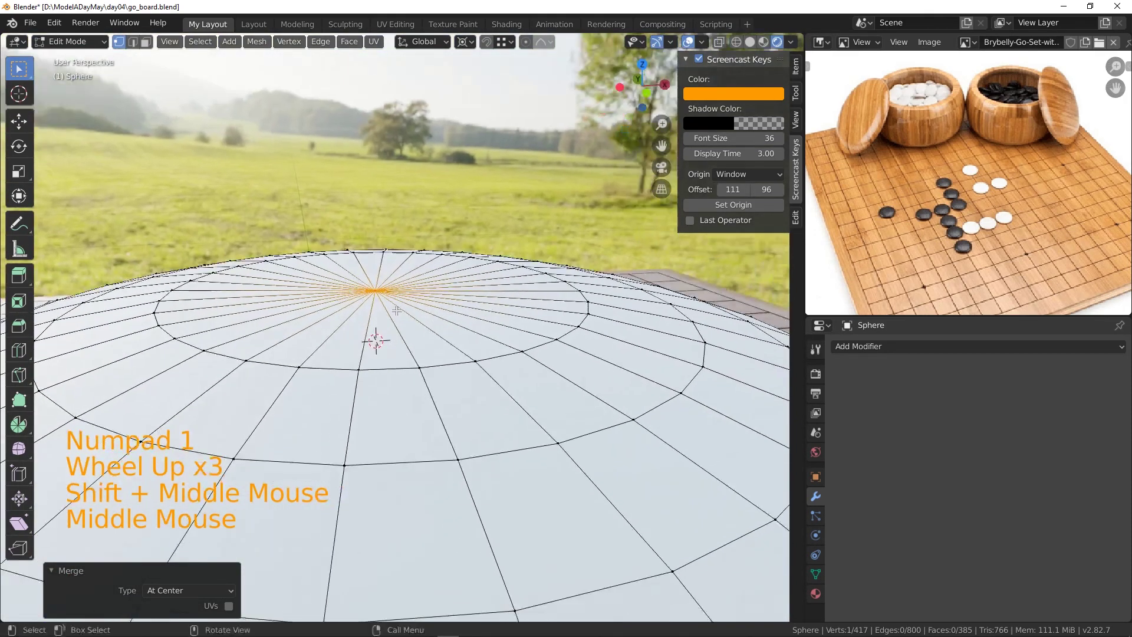
scroll(466, 322, down, 2)
key(KP_1)
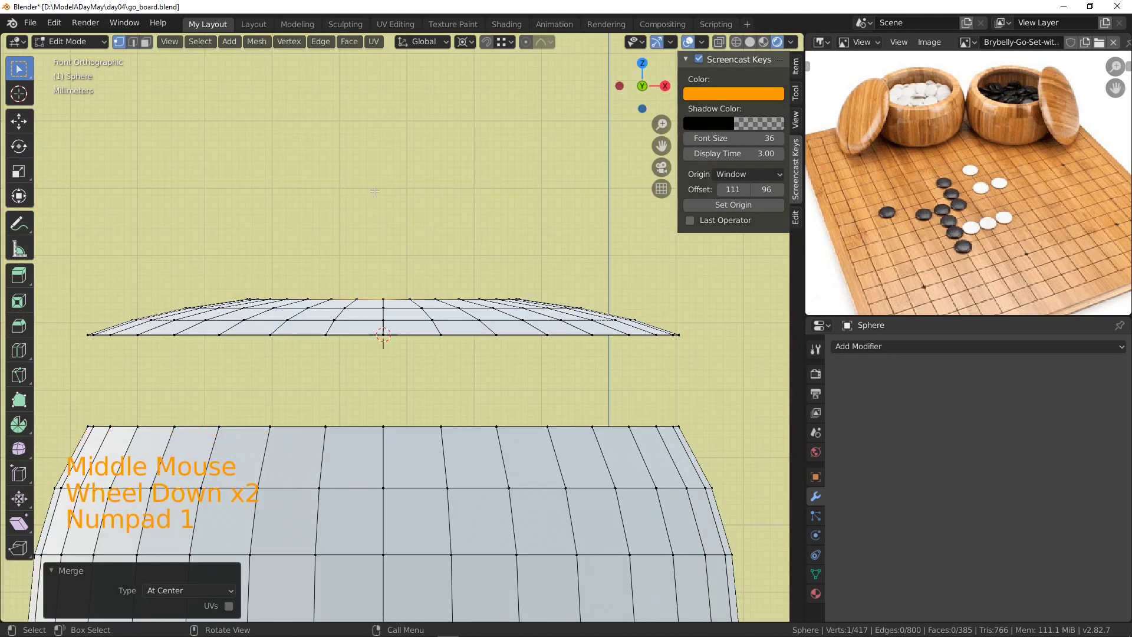
click(132, 40)
alt+click(399, 300)
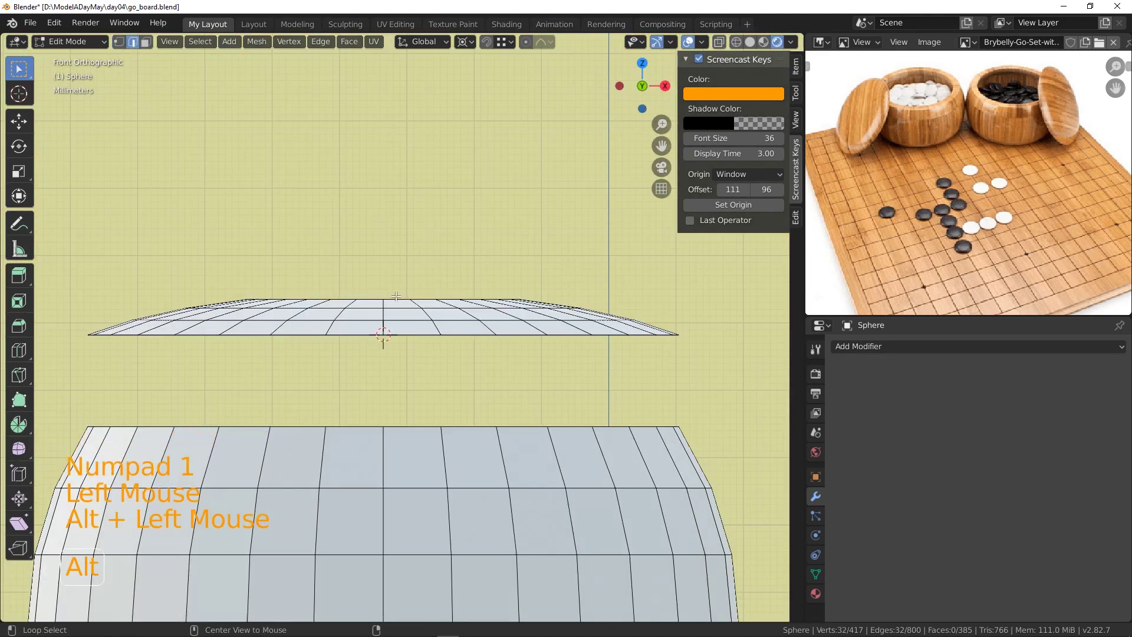
click(145, 41)
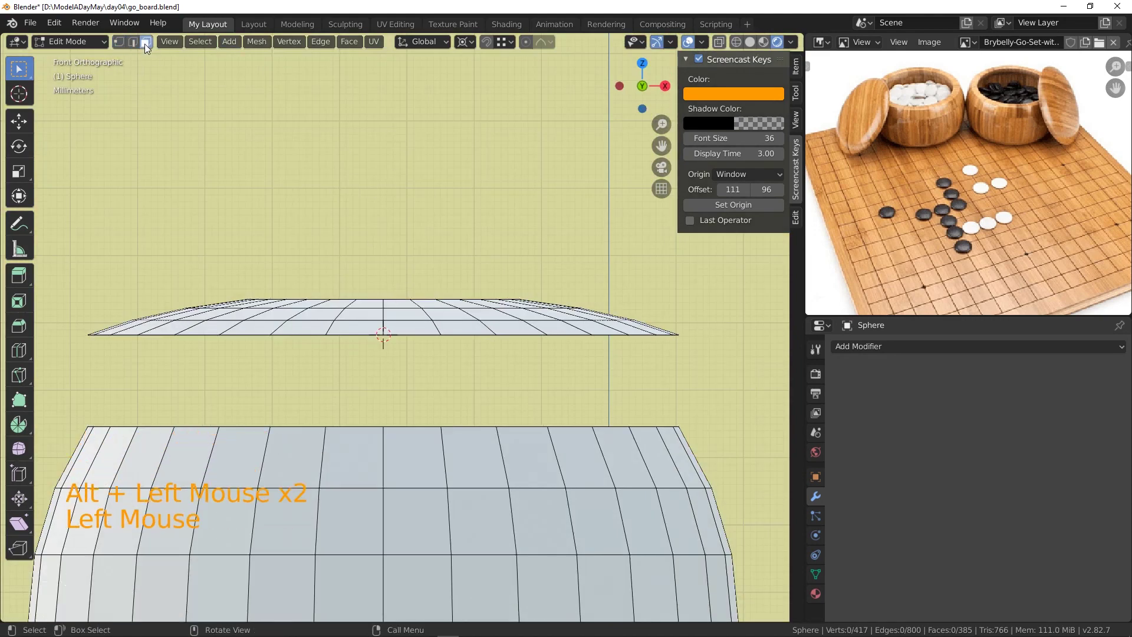
Select the lid's center vertex with the innermost edge loop around it and lower them along Z by about 0.0008 m.
middle_drag(360, 199, 399, 302)
click(119, 42)
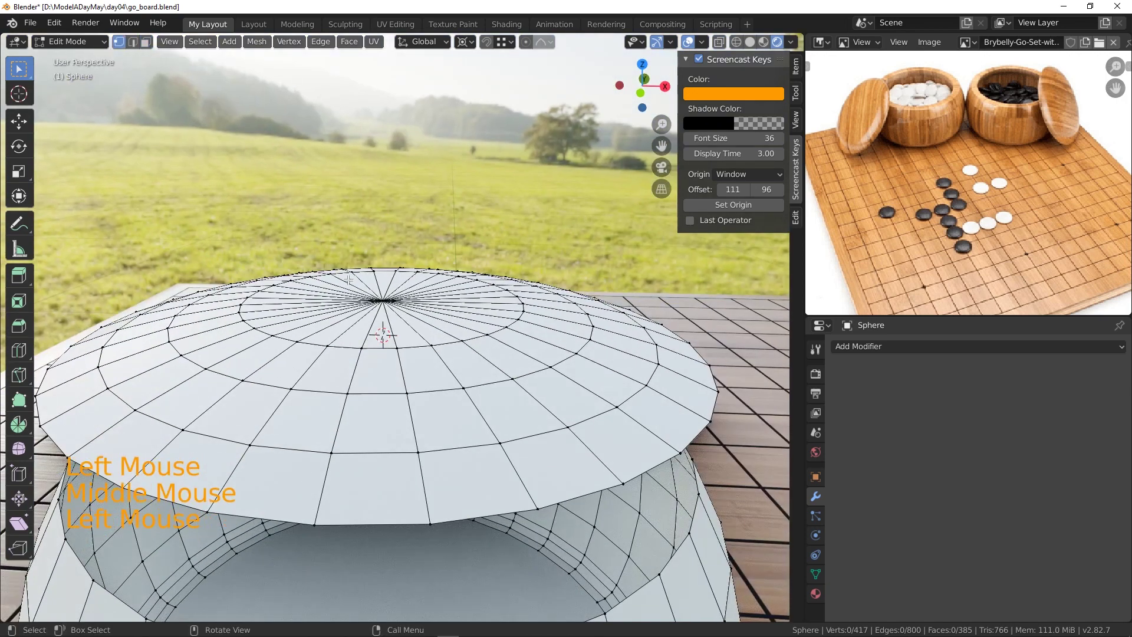
click(383, 301)
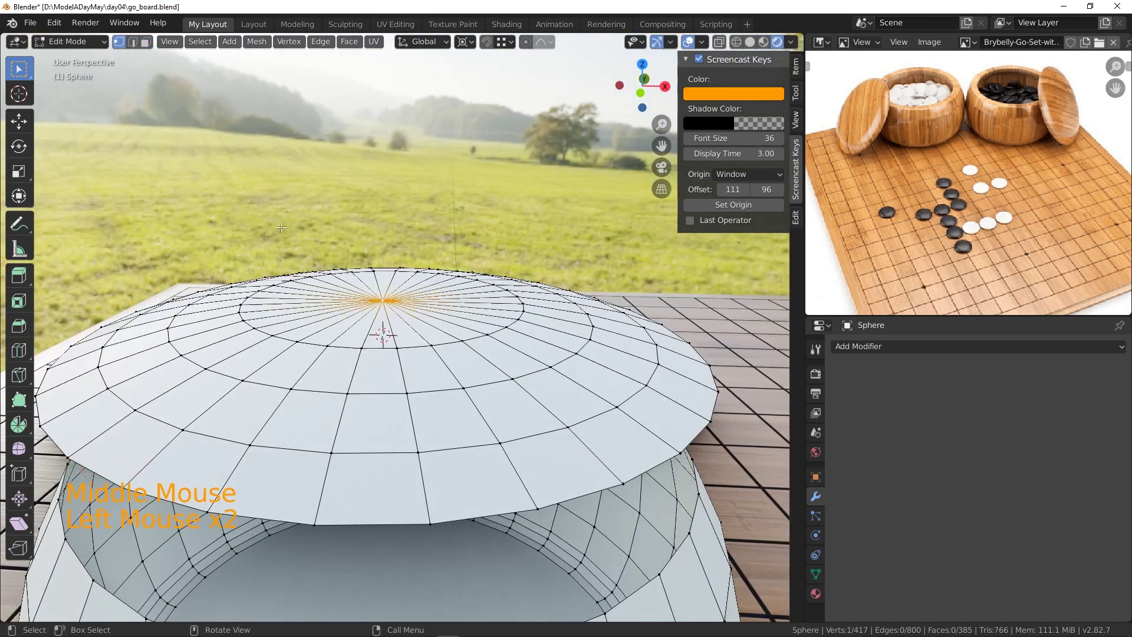
click(132, 41)
alt+click(398, 345)
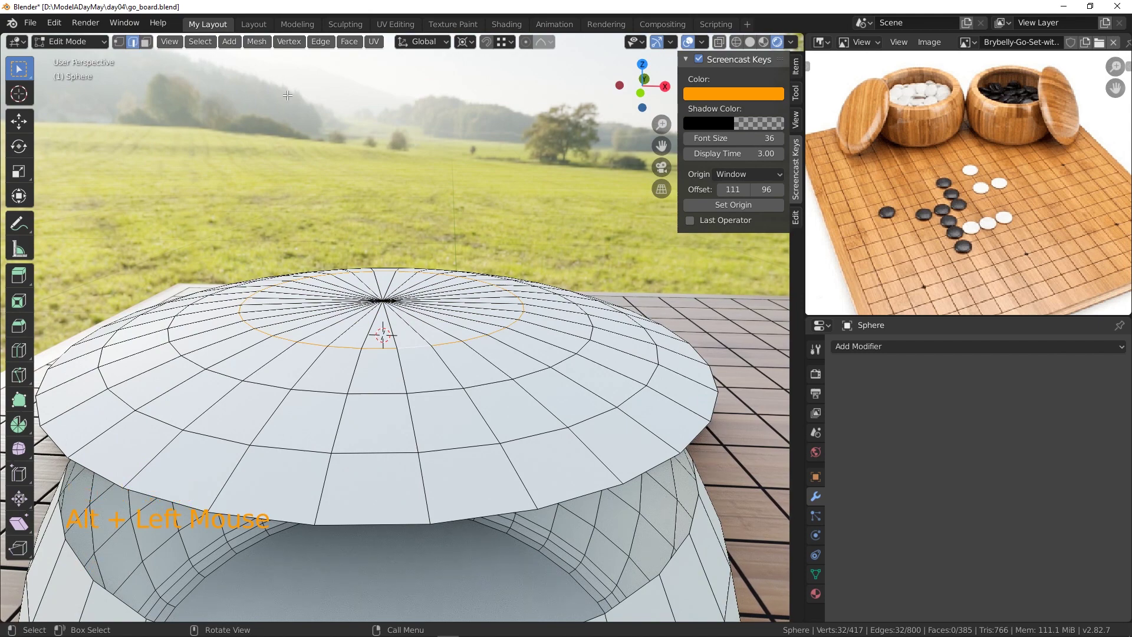
click(119, 42)
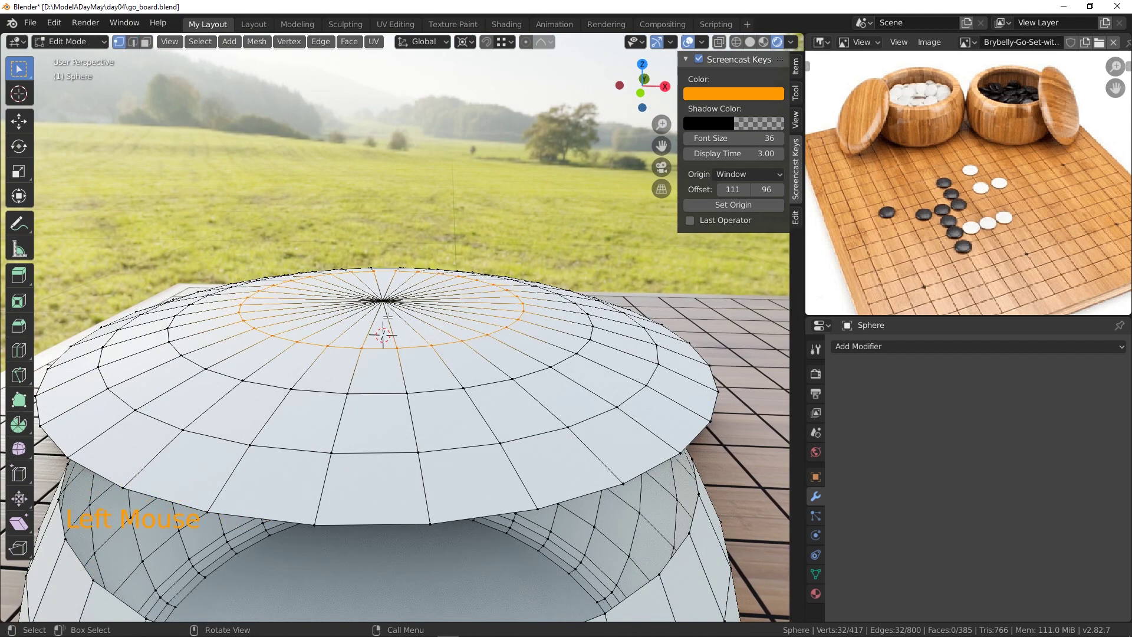
shift+click(405, 301)
key(KP_1)
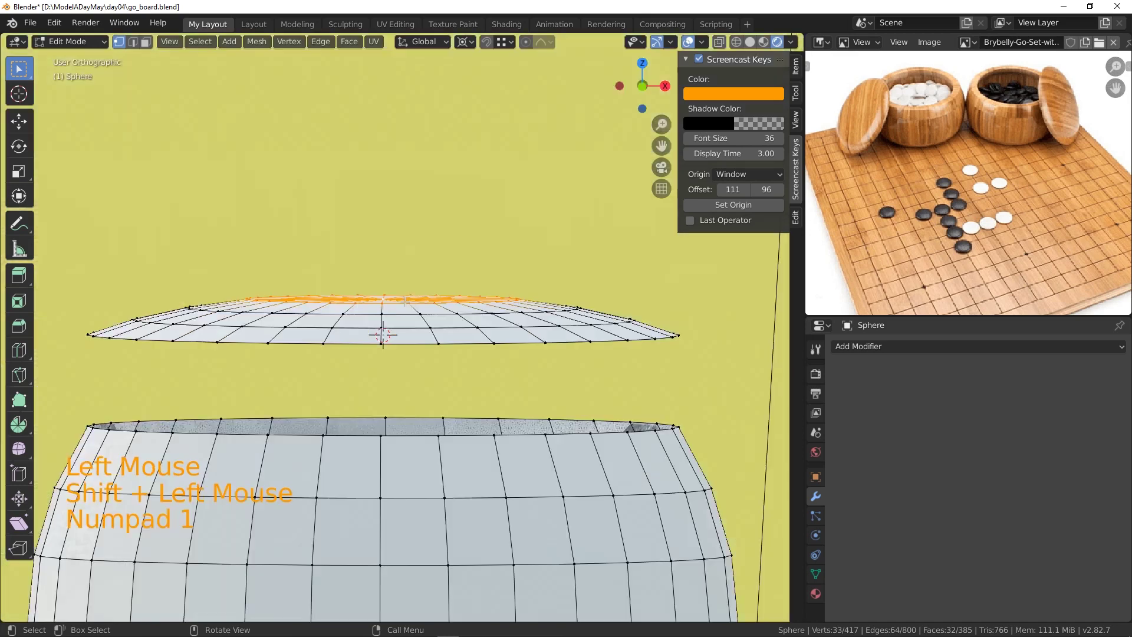
key(g)
key(z)
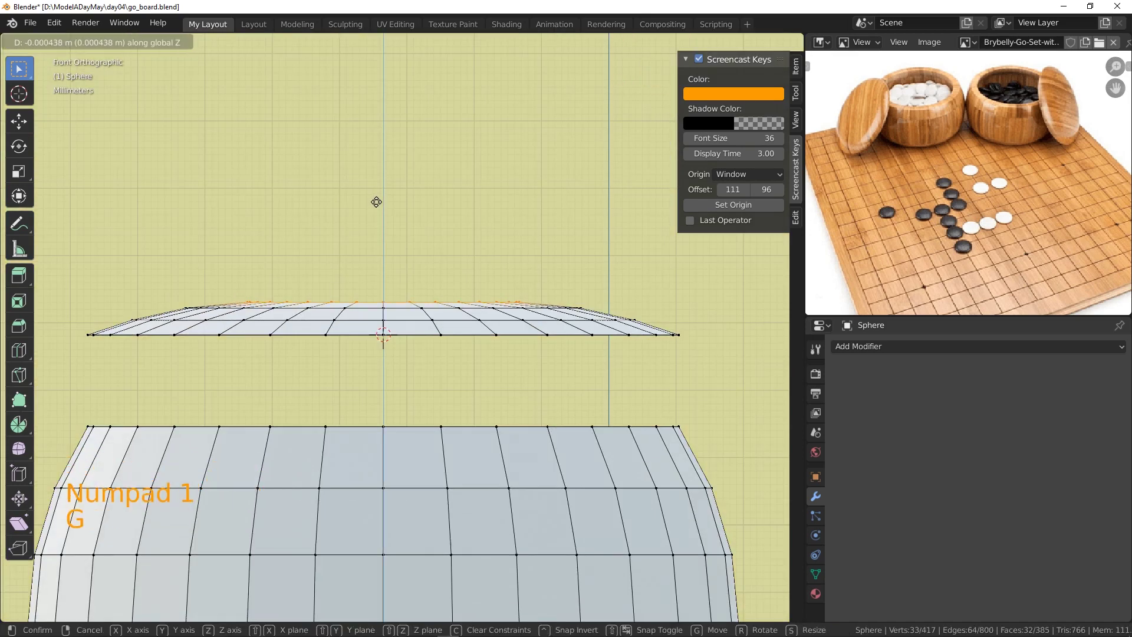
click(376, 203)
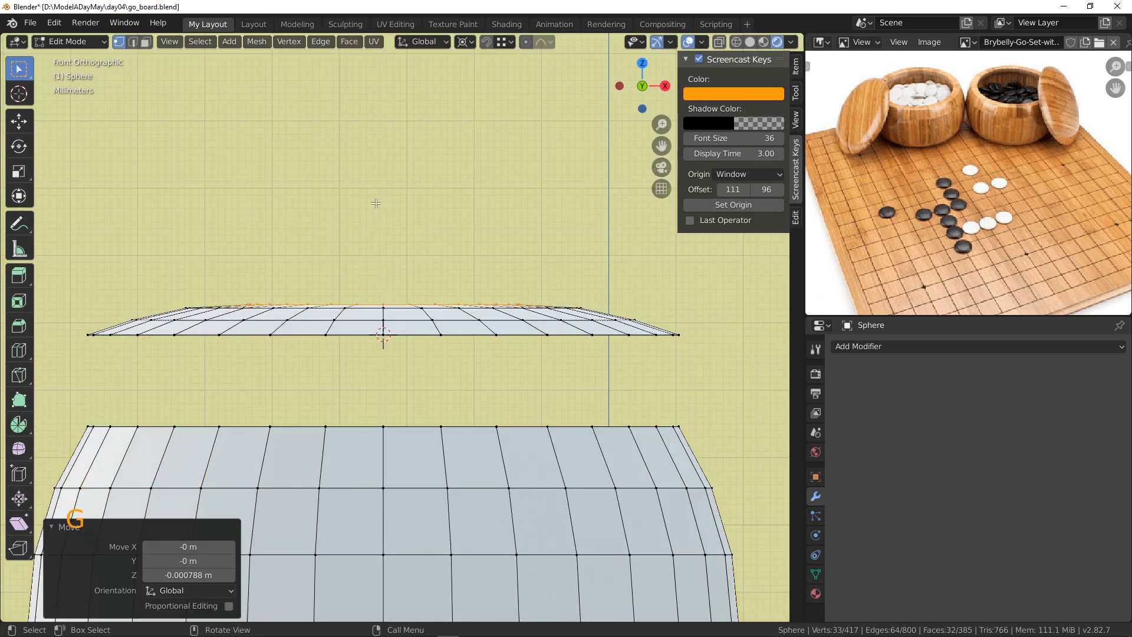
Expand the selection by one ring of the lid and lower it along Z by about 0.0009 m.
key(ctrl+KP_Add)
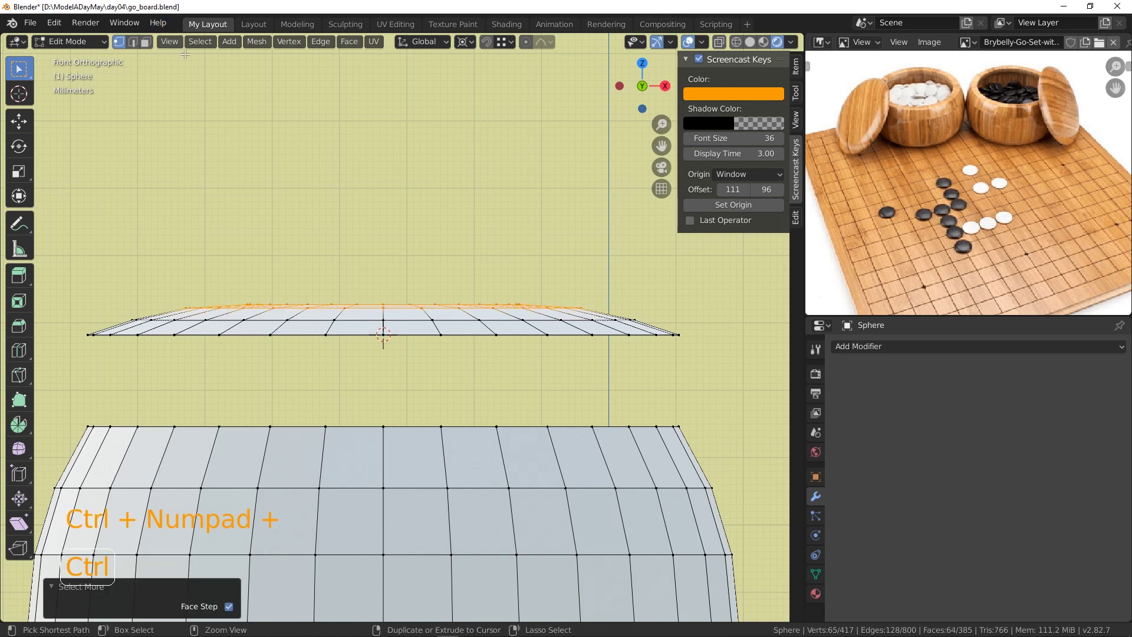
key(g)
key(z)
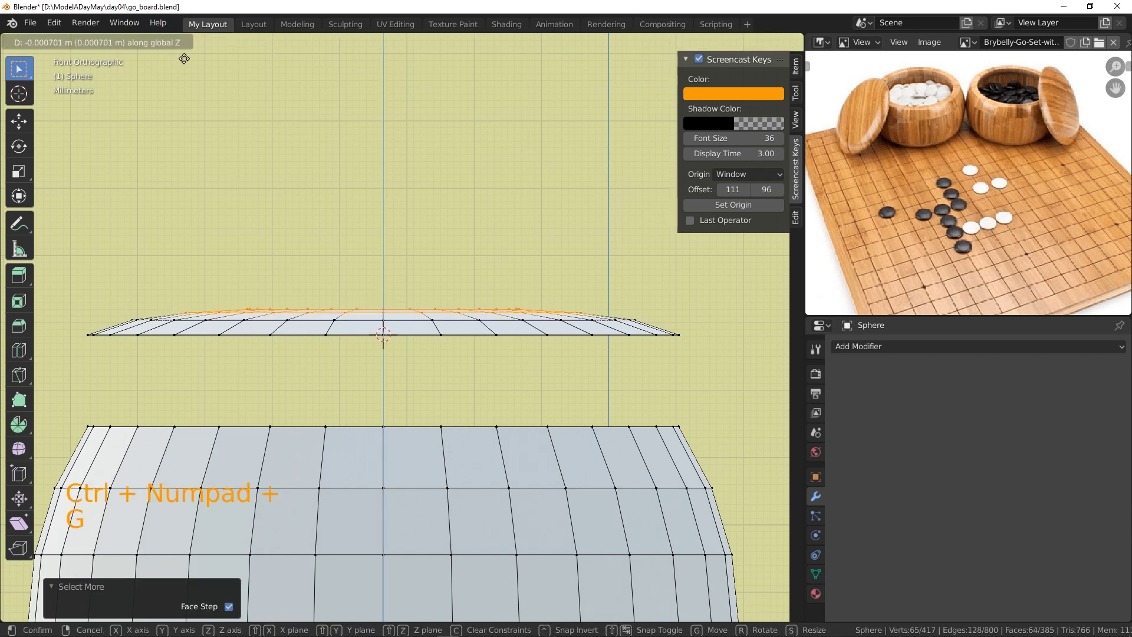
click(250, 263)
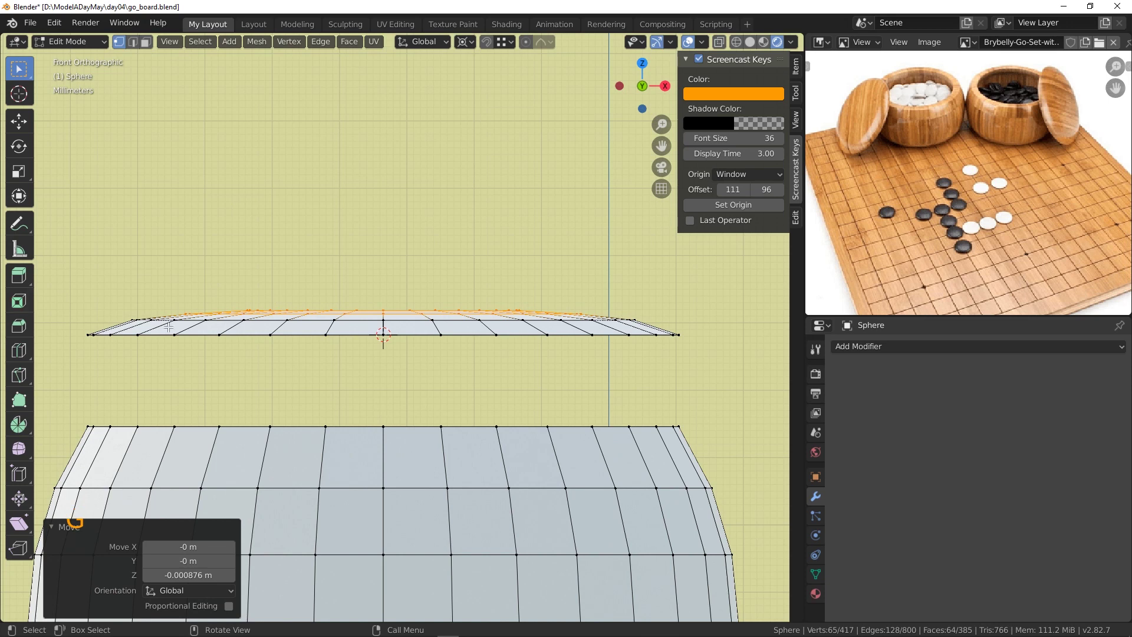
Select the lid's edge loop just above the lower rim in edge mode and scale it by about 1.043.
click(135, 42)
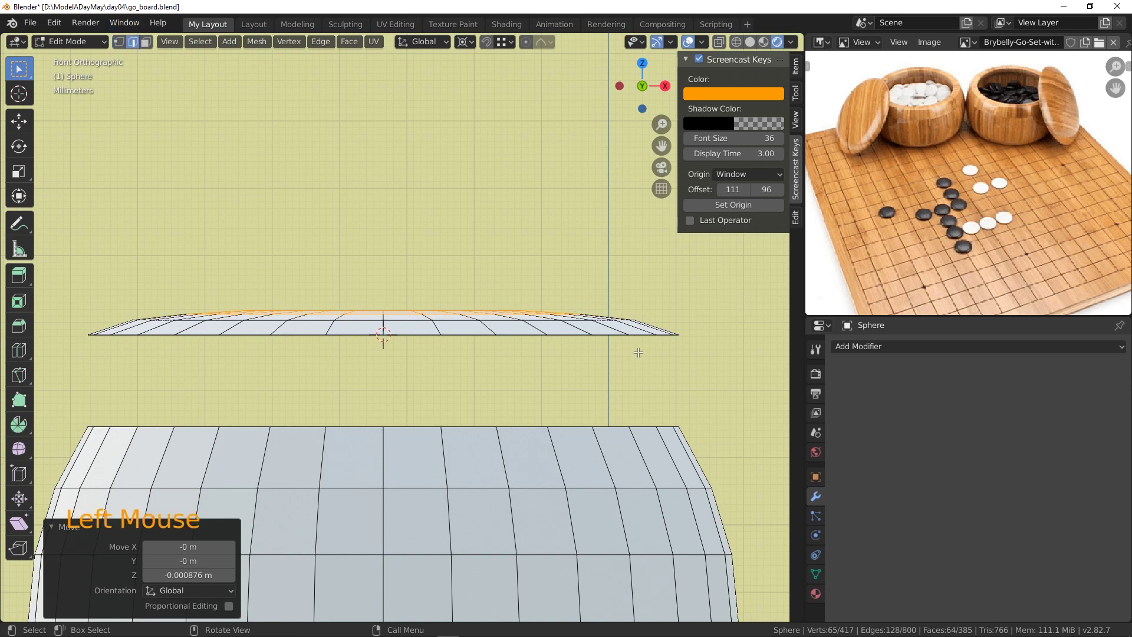
alt+click(504, 323)
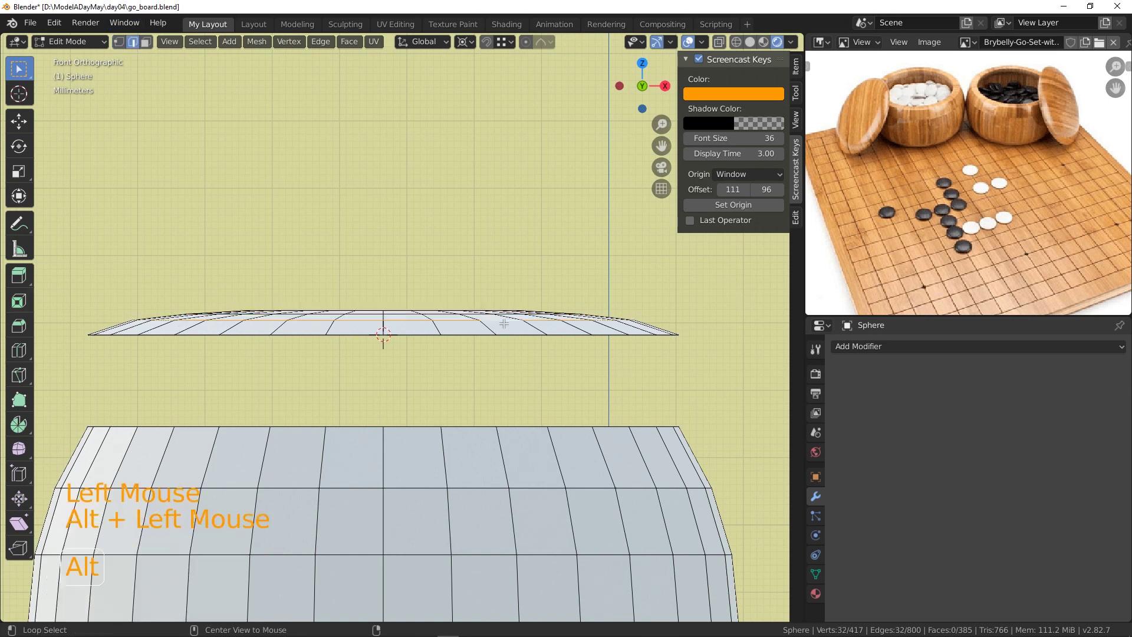
key(s)
click(580, 218)
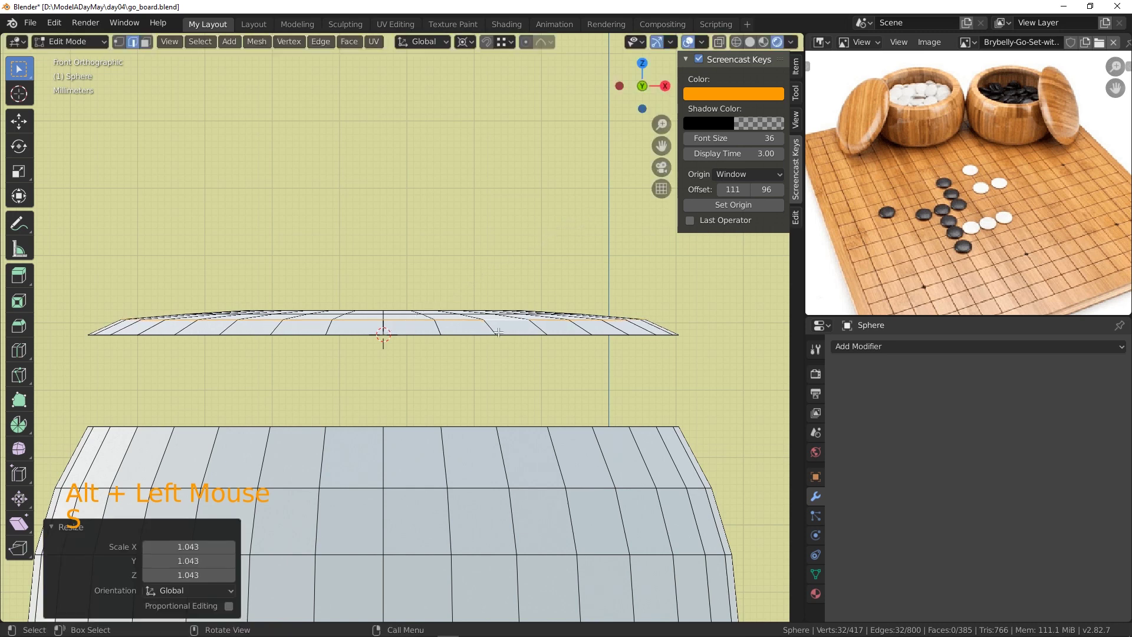
Extrude the lid's open rim edge loop straight down by about 0.002 m.
alt+click(483, 334)
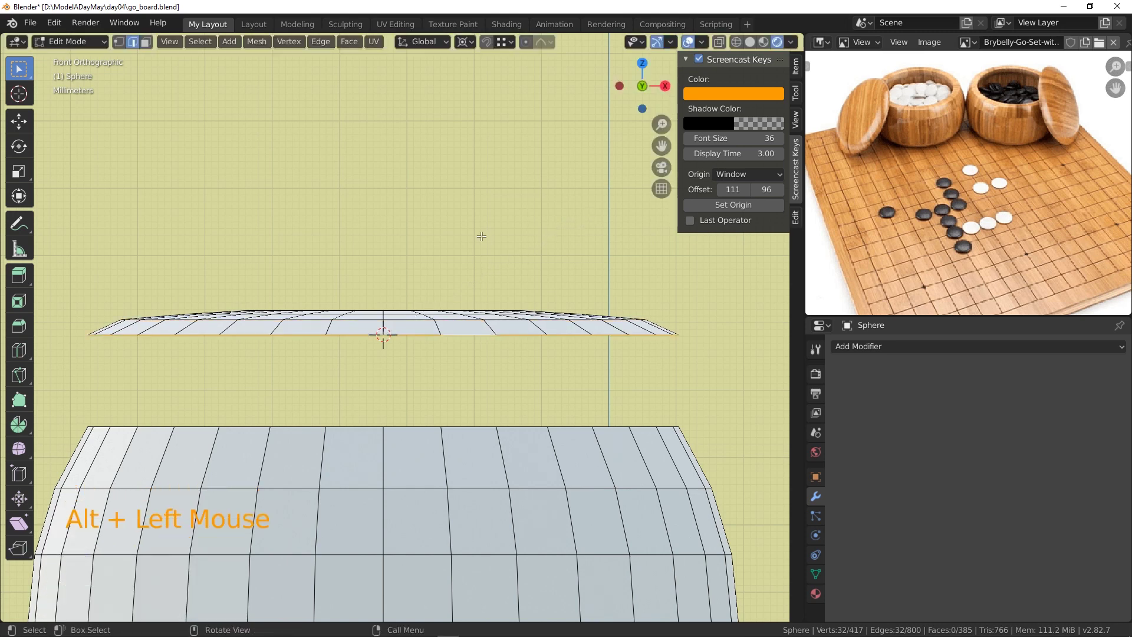
key(e)
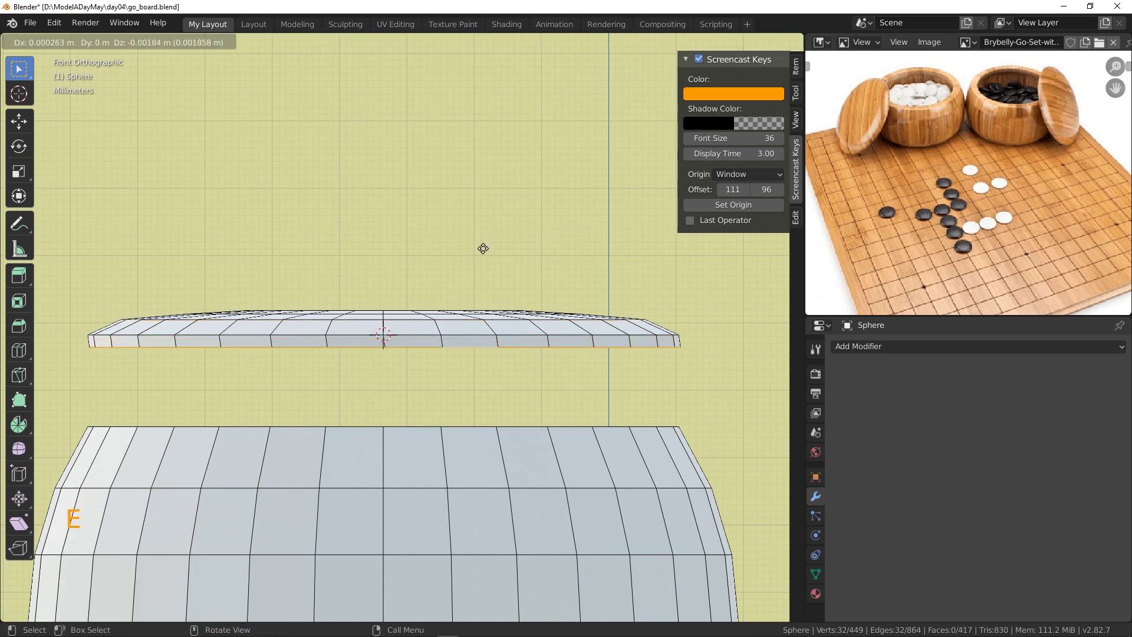
click(484, 248)
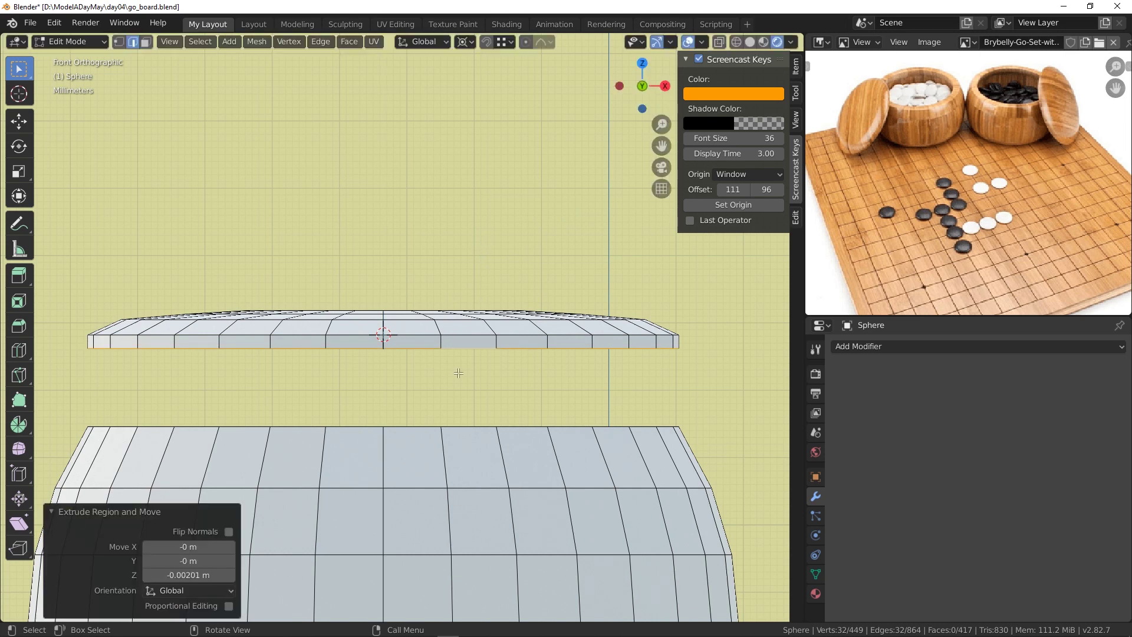
alt+click(481, 334)
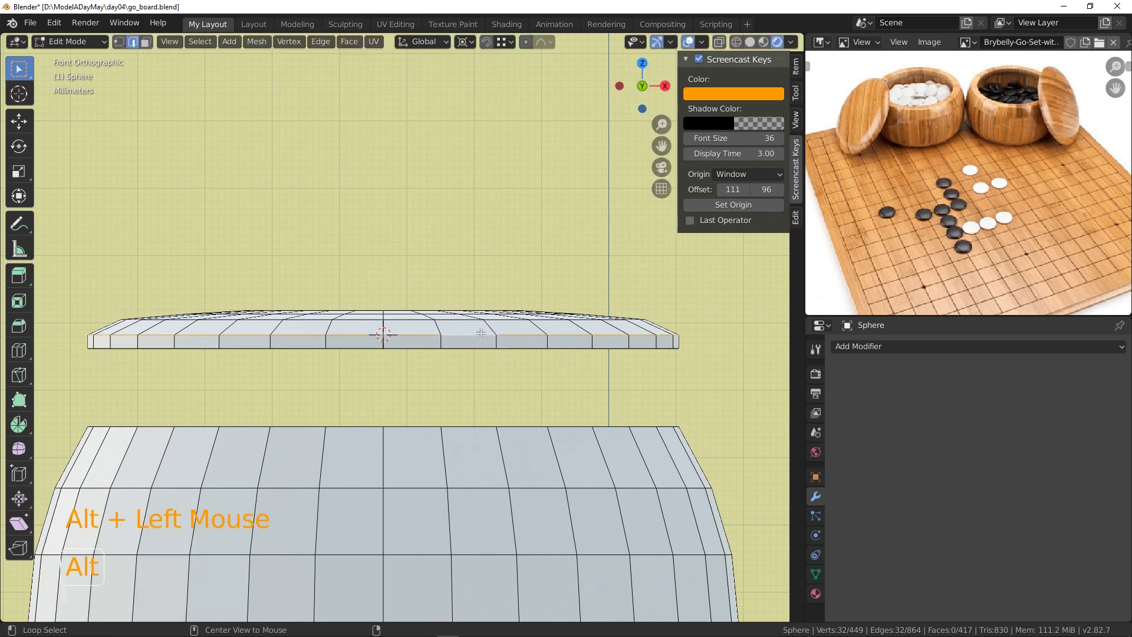
key(ctrl+b)
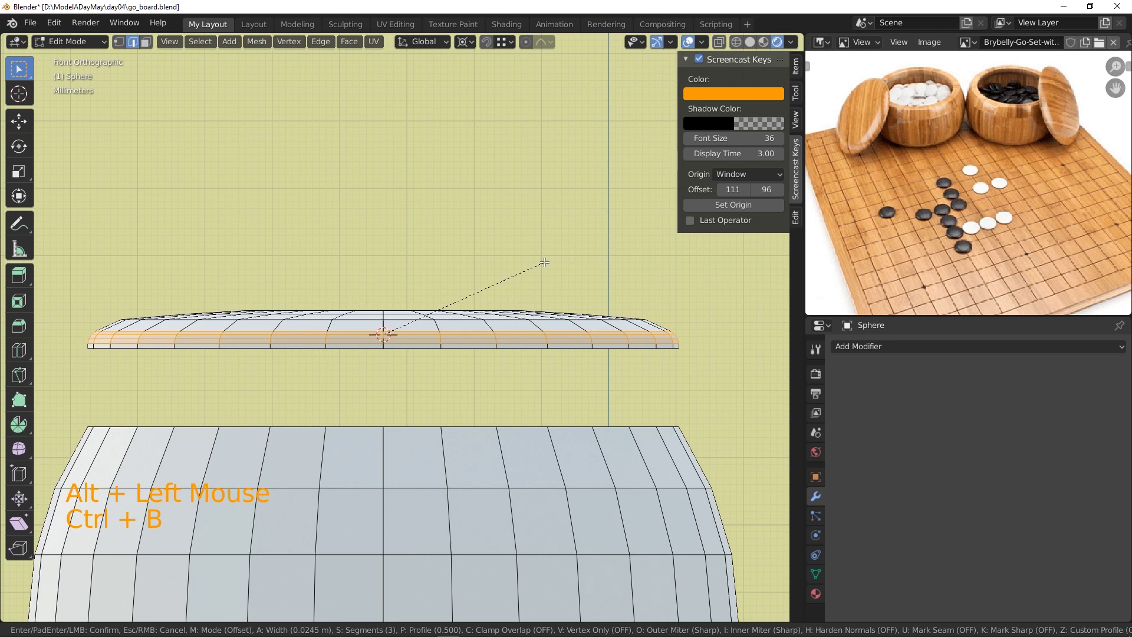
scroll(545, 264, down, 2)
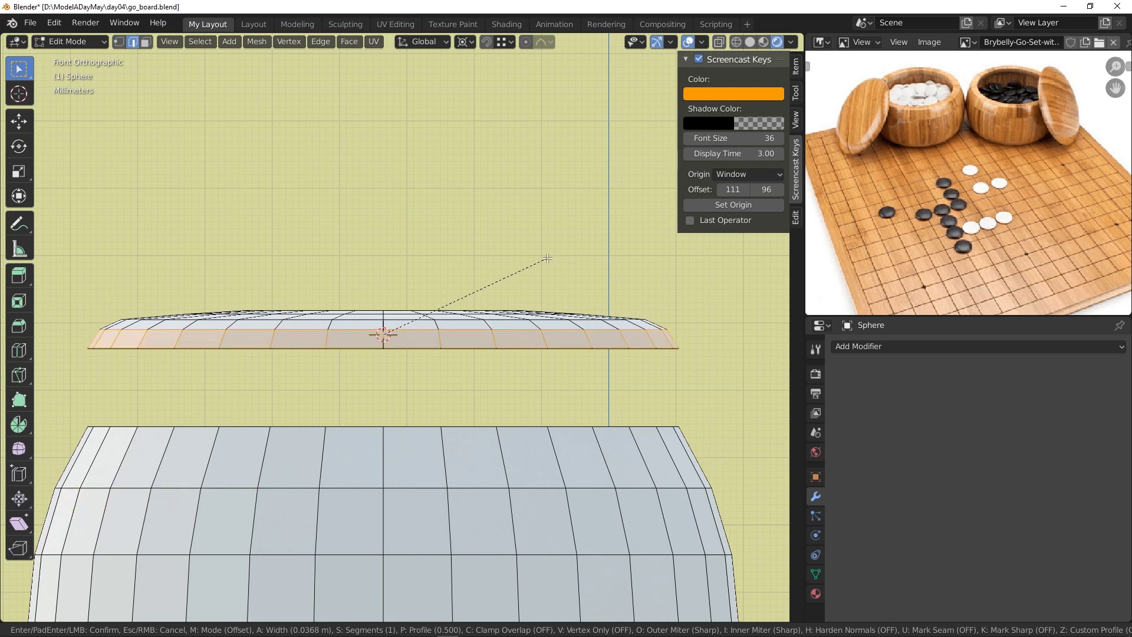
key(Escape)
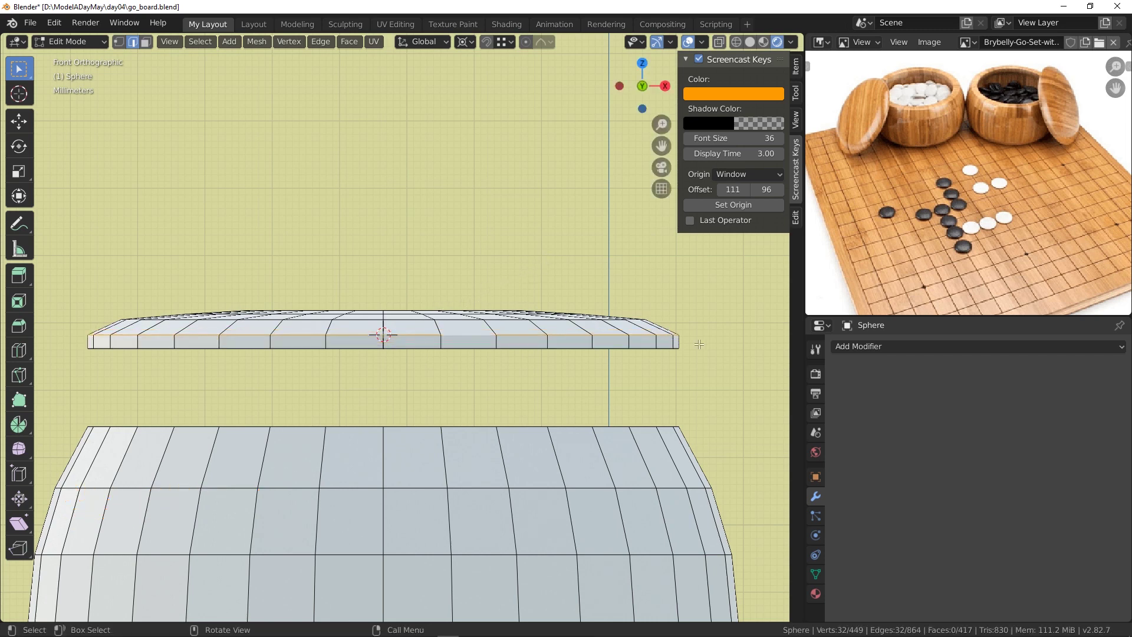
click(597, 343)
Select the edge loop around the lid's open underside and fill it with a single face.
middle_drag(597, 343, 370, 308)
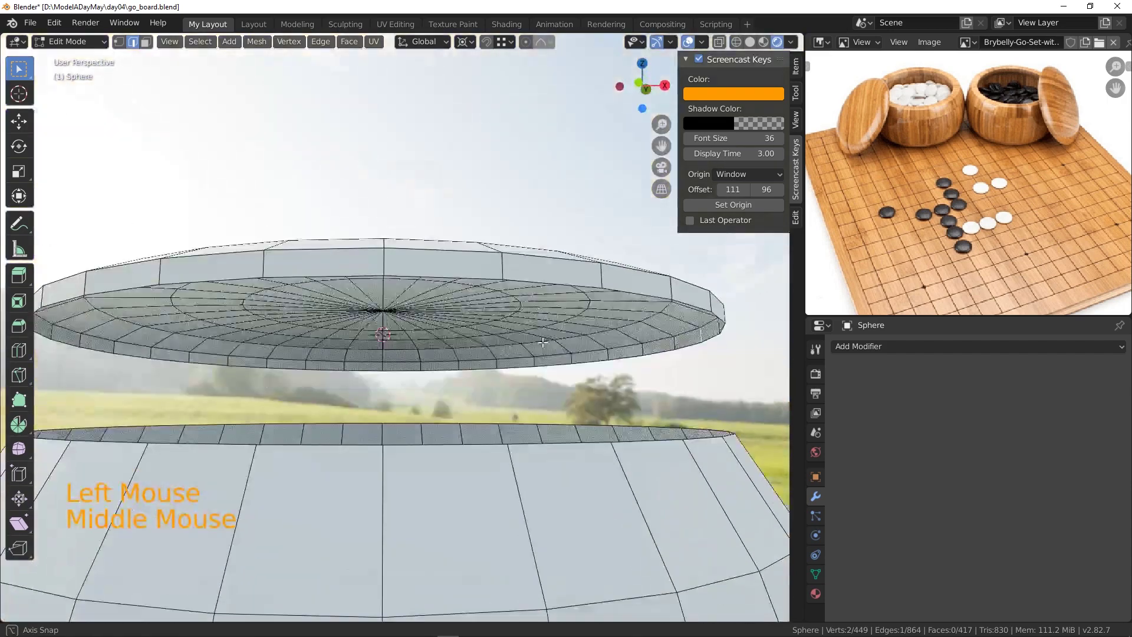
scroll(370, 308, up, 2)
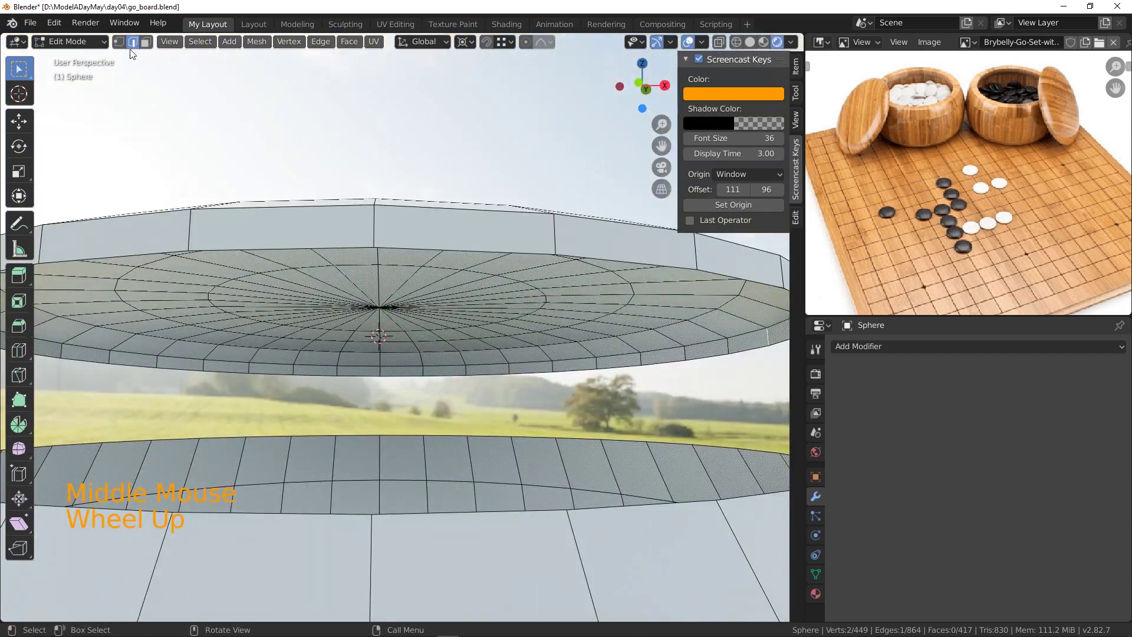
alt+click(364, 251)
middle_drag(391, 287, 405, 296)
scroll(402, 299, down, 2)
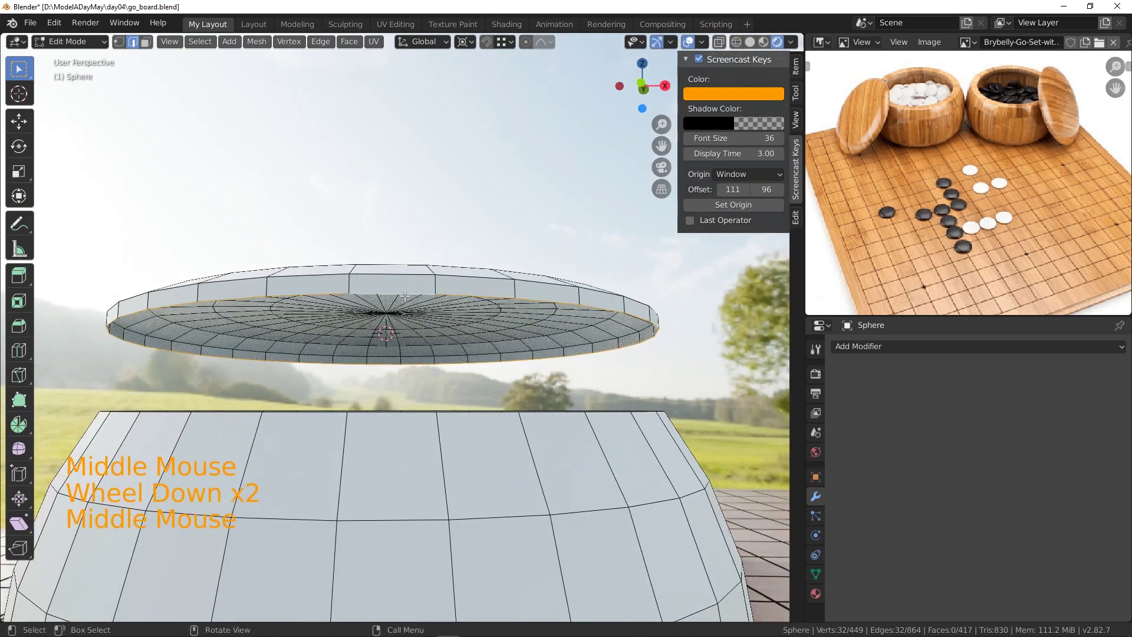
key(f)
Inset the lid's underside face by about 0.1114 m and extrude it downward by about 0.0022 m.
click(146, 42)
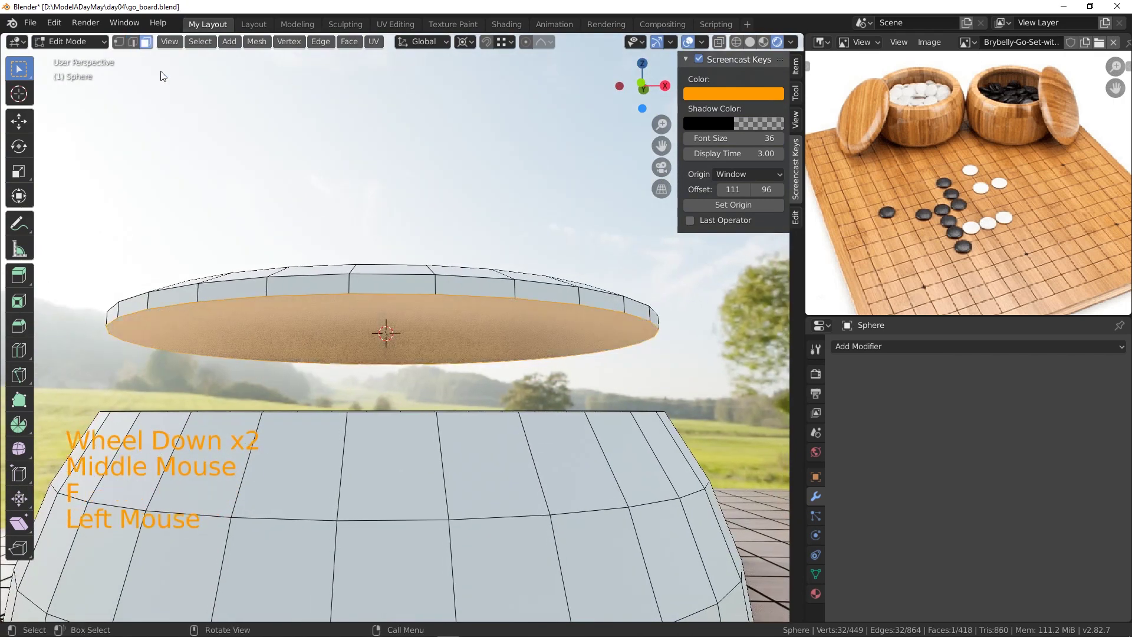
click(544, 169)
key(i)
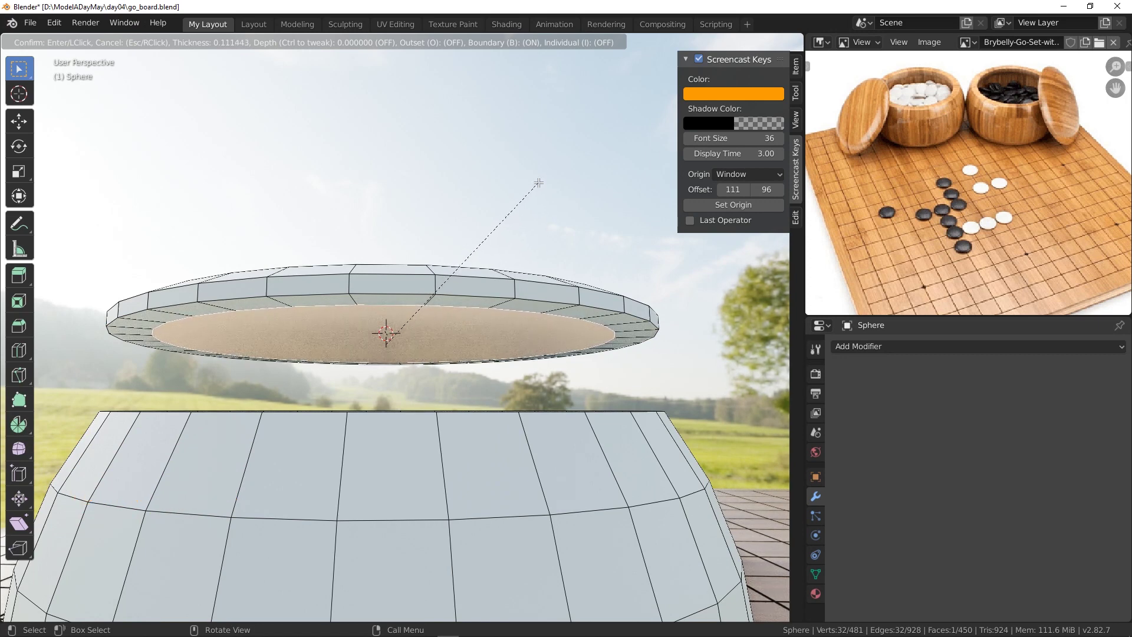
click(538, 183)
key(e)
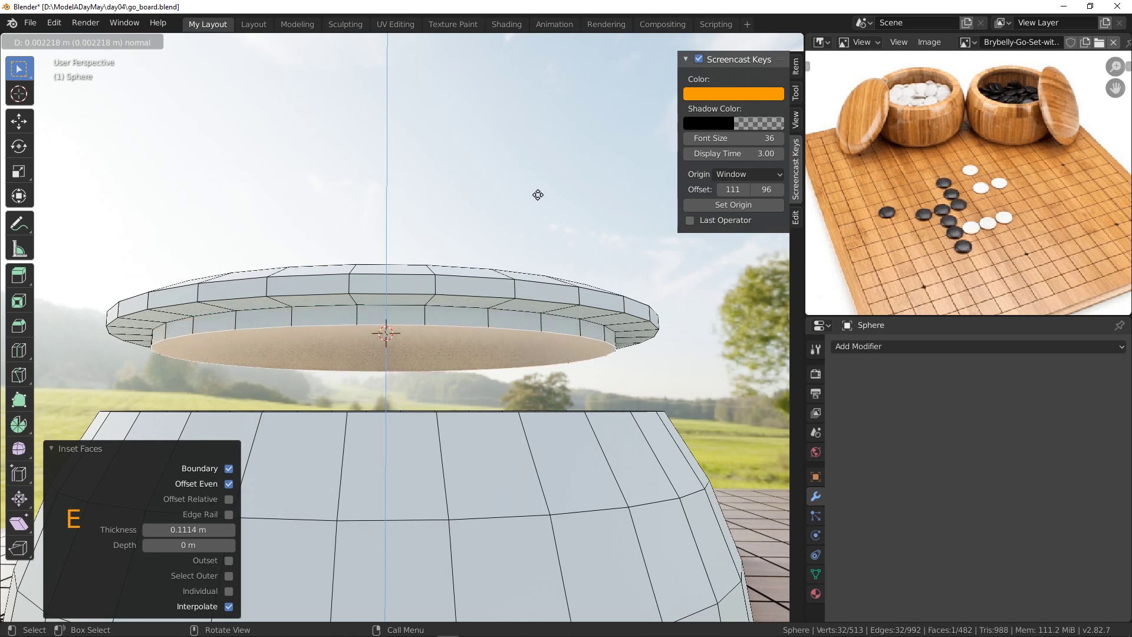
click(538, 194)
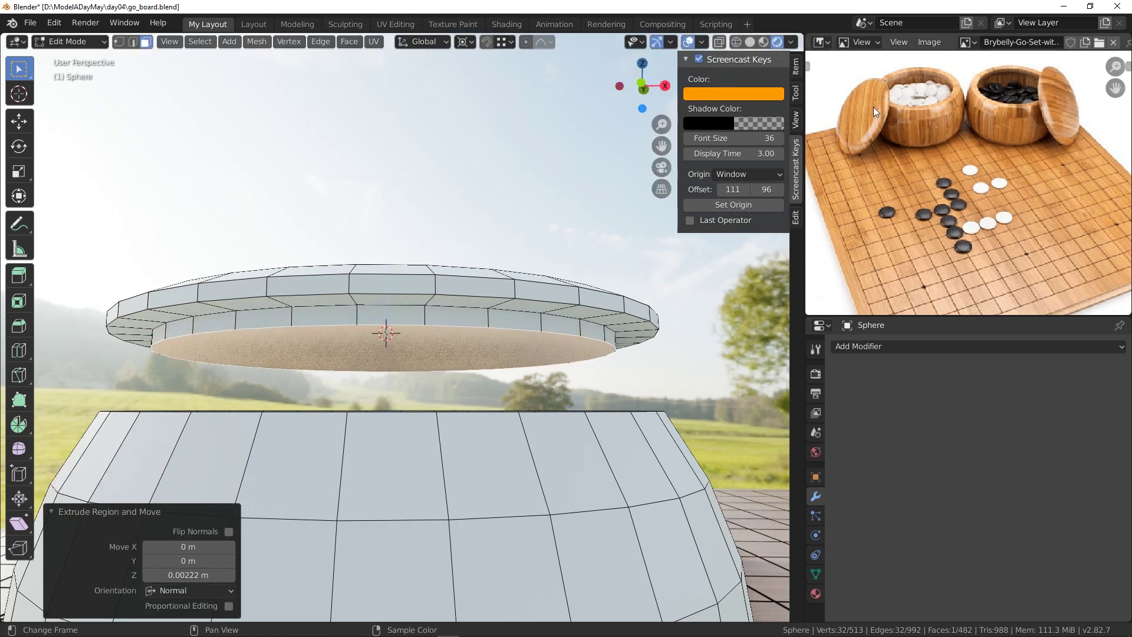
Inset the lid's bottom face by about 0.089 m, and inset it again by about 0.6017 m toward the center.
middle_drag(613, 286, 570, 295)
middle_drag(501, 334, 463, 334)
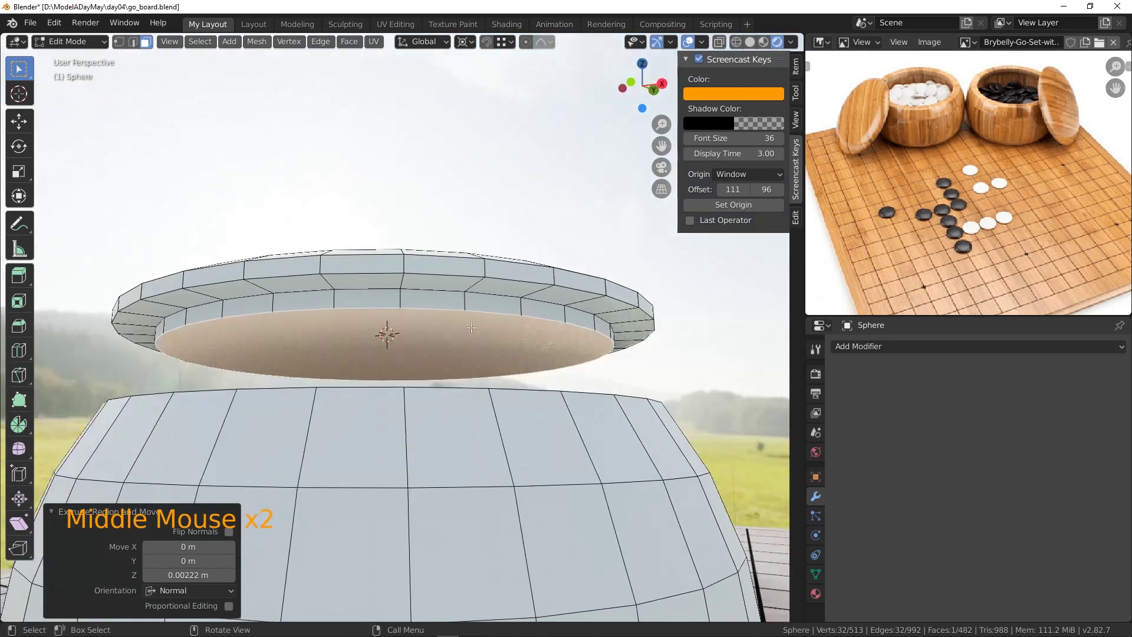
key(i)
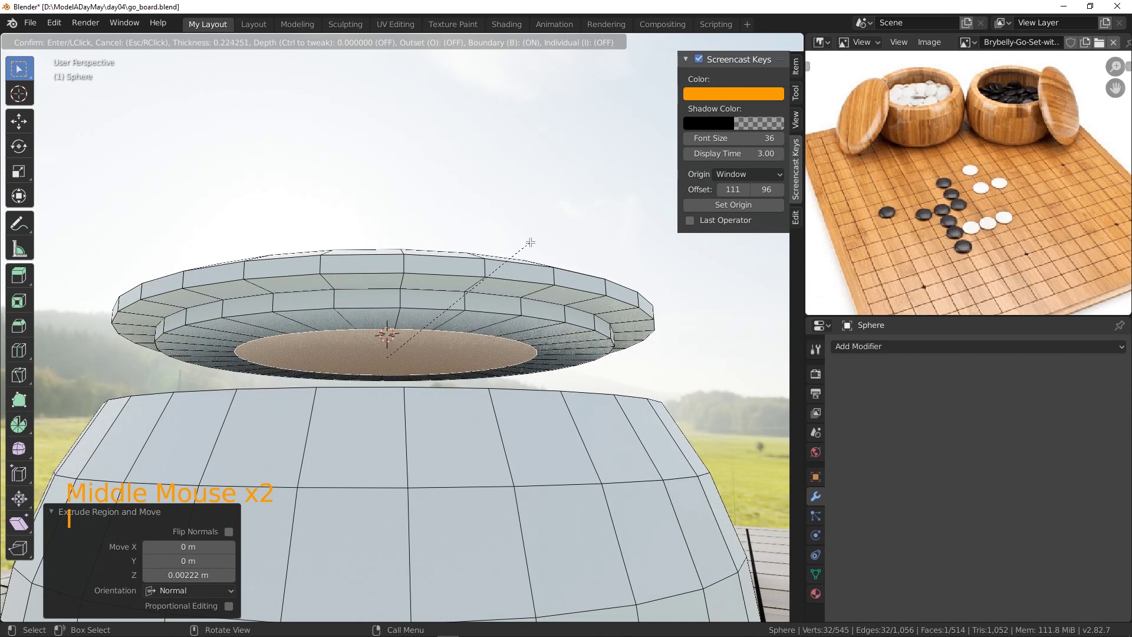
click(553, 207)
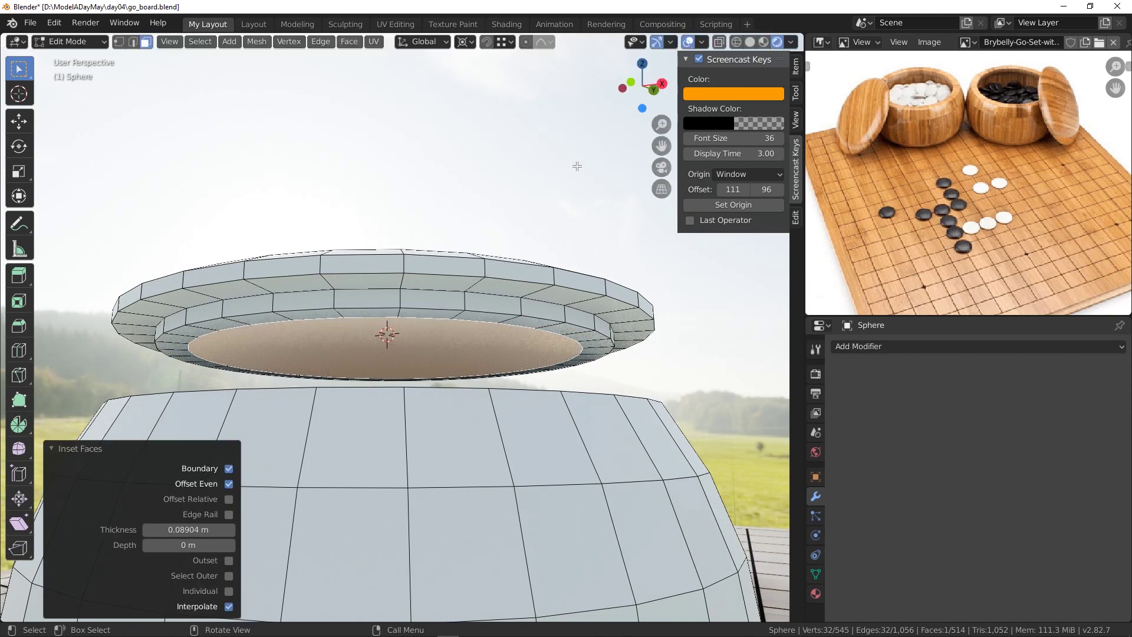
key(i)
click(466, 297)
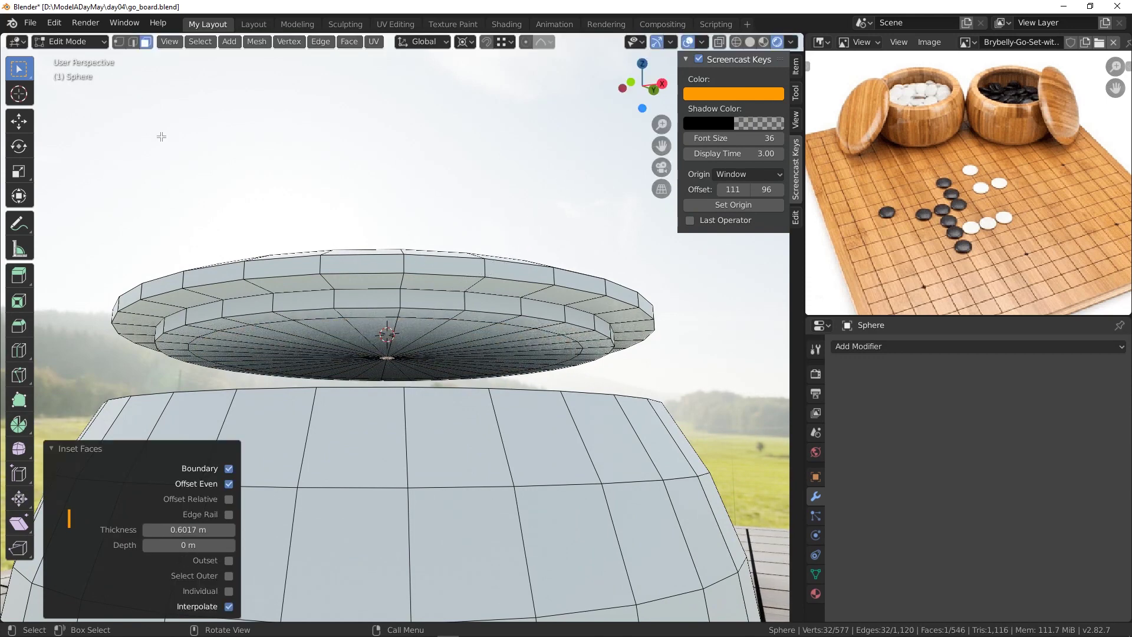
Merge the vertices of the tiny inset face on the lid's underside at their center.
click(118, 42)
key(alt+m)
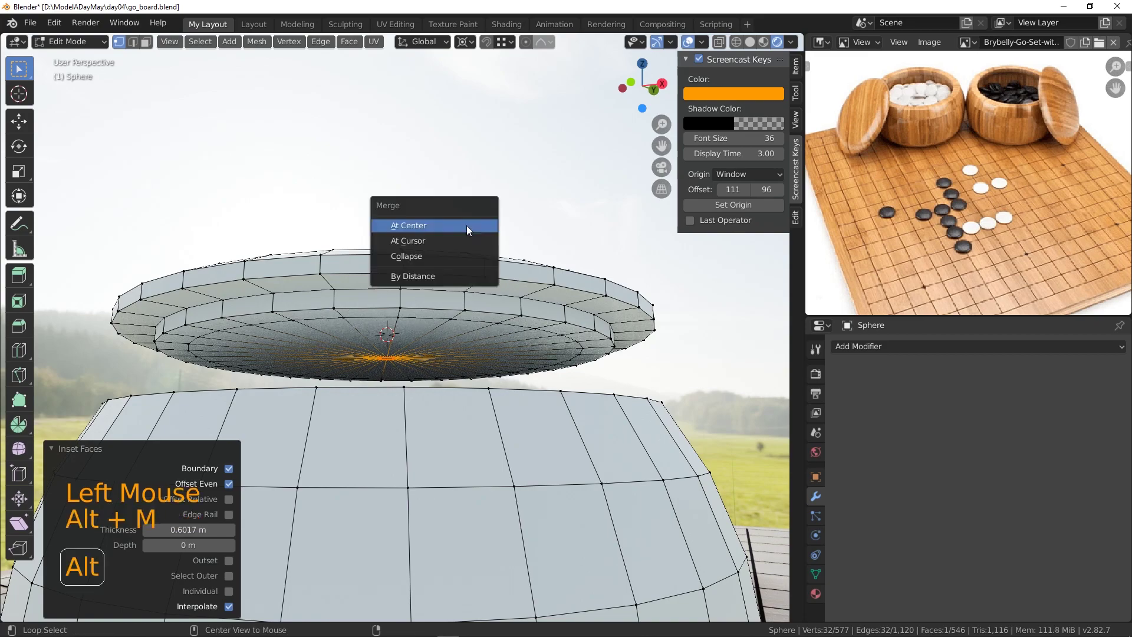
click(428, 227)
middle_drag(424, 224, 195, 311)
scroll(449, 277, up, 1)
scroll(449, 277, down, 3)
scroll(342, 295, up, 1)
Grow the selection from one lid face until the whole lid is selected, and separate it into its own object.
click(69, 43)
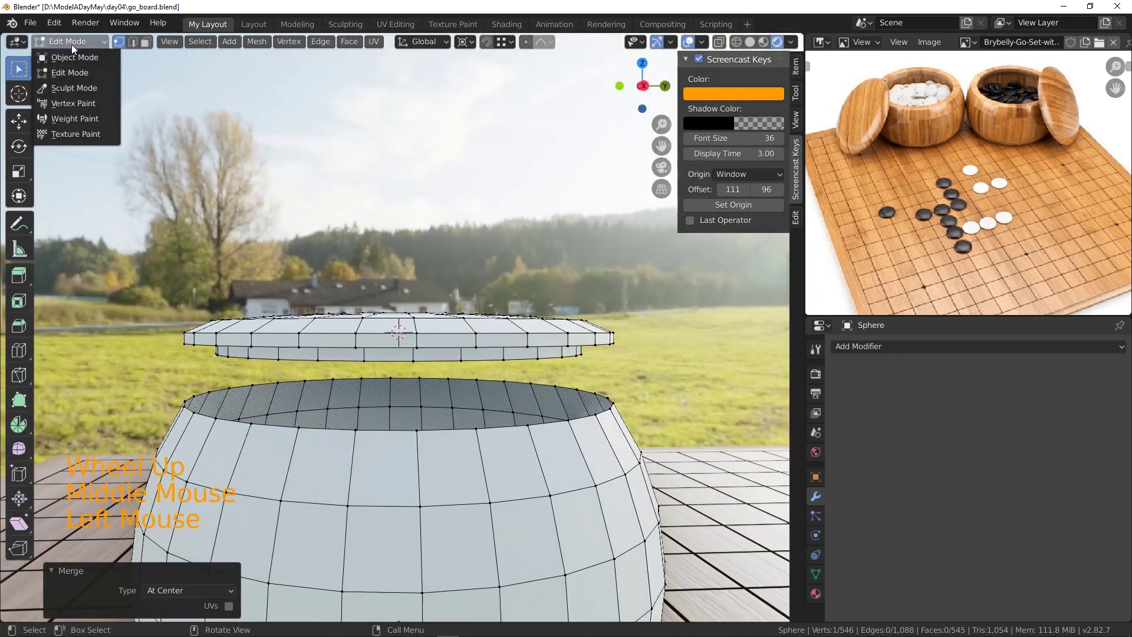
click(145, 41)
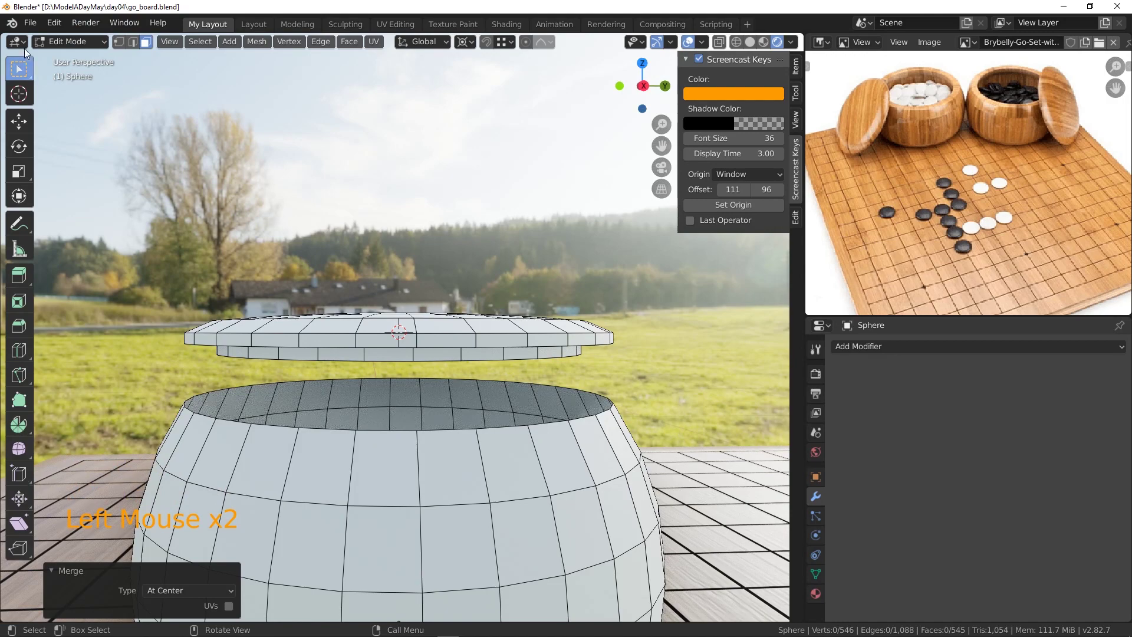
drag(75, 42, 72, 54)
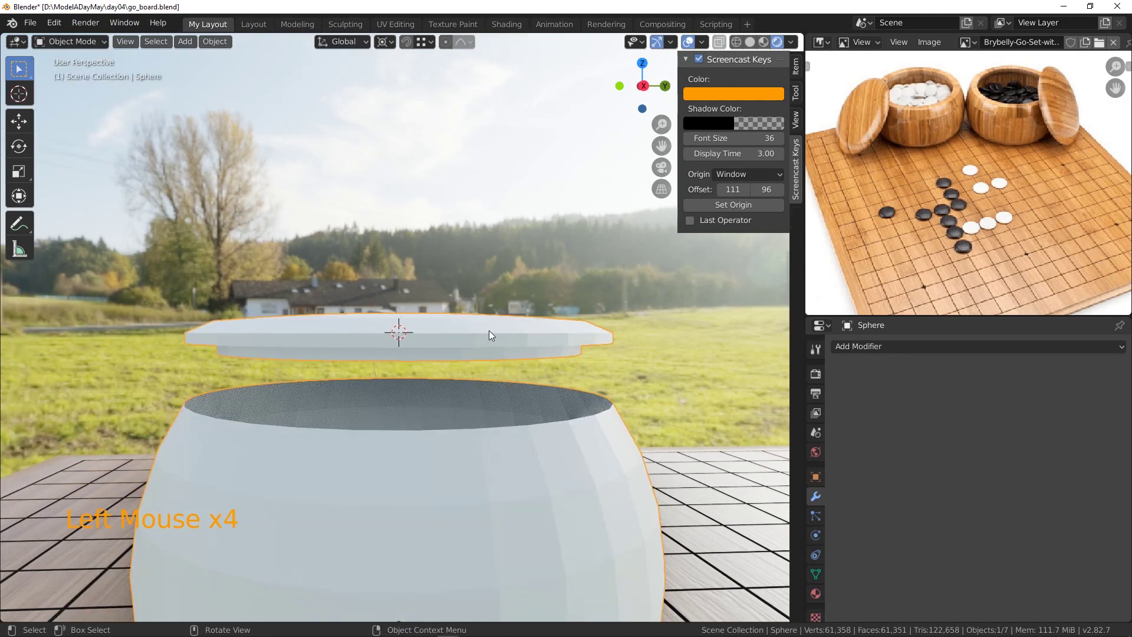
drag(70, 41, 71, 69)
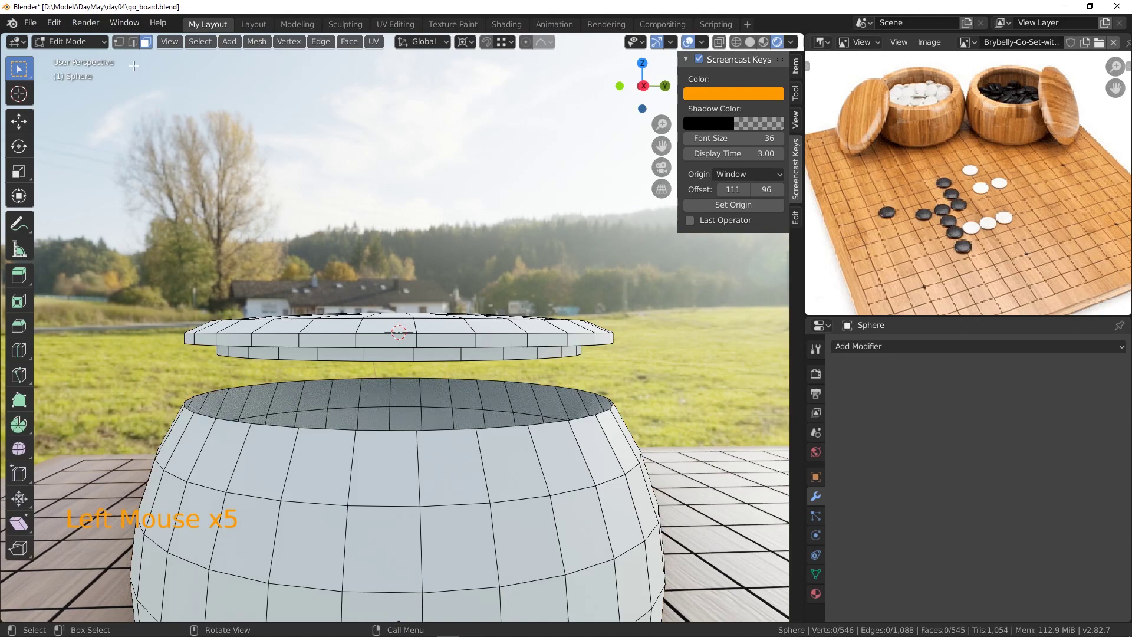
click(454, 333)
key(ctrl+KP_Add)
key(ctrl+KP_Add)
key(ctrl+KP_Add)
key(ctrl+KP_Add)
key(ctrl+KP_Add)
key(ctrl+KP_Add)
key(ctrl+KP_Add)
key(ctrl+KP_Add)
key(ctrl+KP_Add)
key(ctrl+KP_Add)
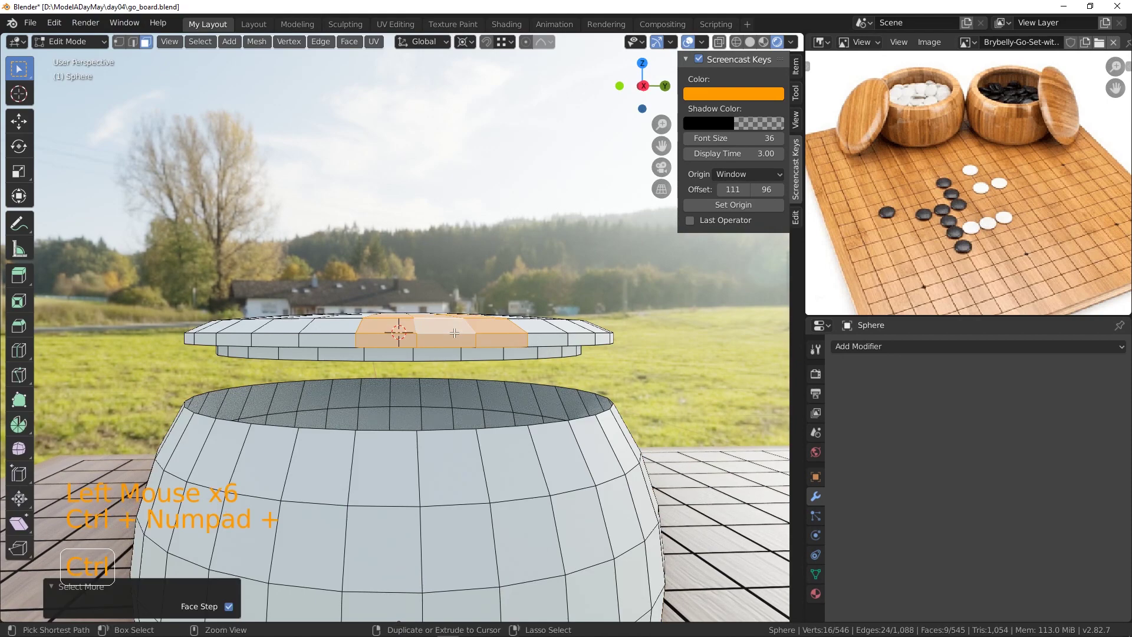
key(ctrl+KP_Add)
key(ctrl+KP_Add)
key(ctrl+KP_Add)
key(ctrl+KP_Add)
key(ctrl+KP_Add)
key(ctrl+KP_Add)
key(ctrl+KP_Add)
key(ctrl+KP_Add)
key(ctrl+KP_Add)
key(ctrl+KP_Add)
key(ctrl+KP_Add)
key(ctrl+KP_Add)
key(ctrl+KP_Add)
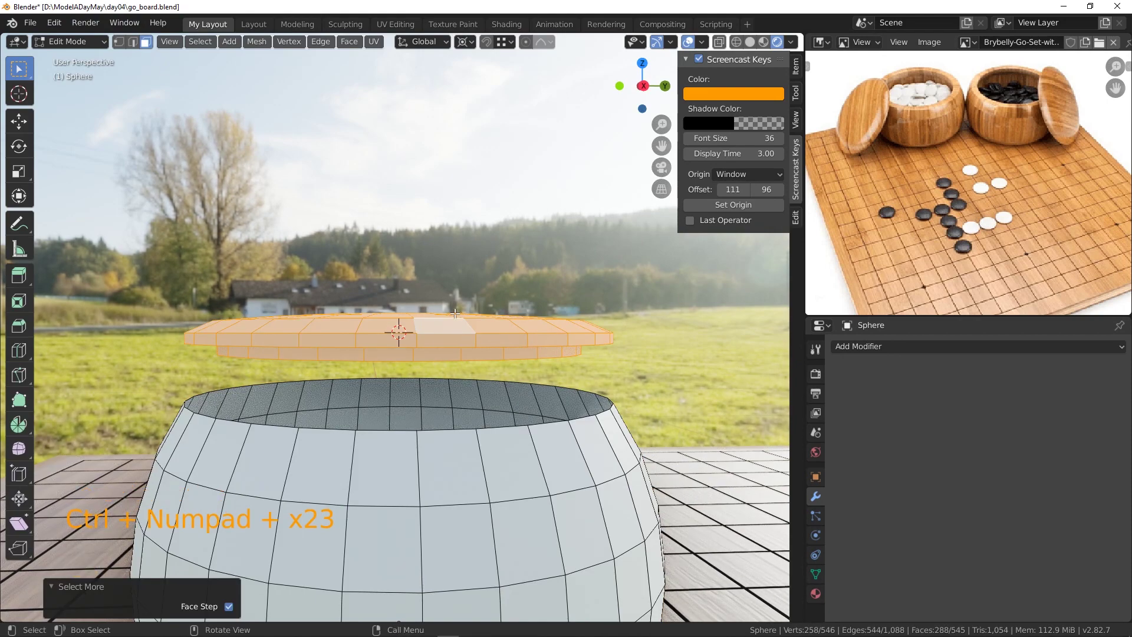
key(p)
click(385, 311)
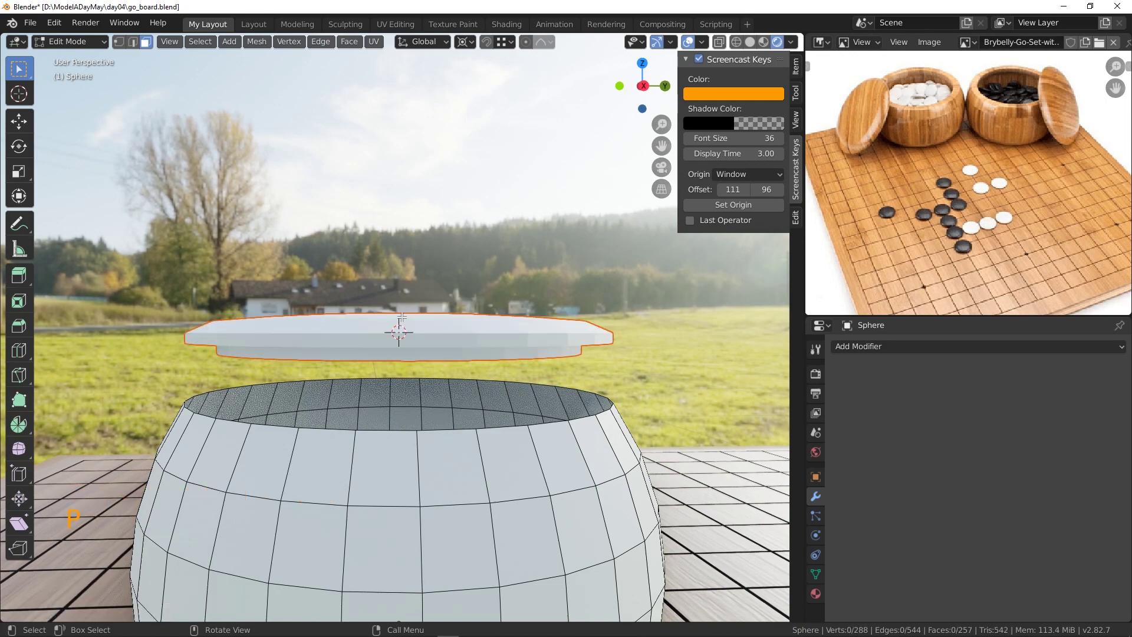
Select the bowl in Object Mode and add a Solidify modifier with a thickness of 0.096 m.
click(75, 36)
click(80, 58)
click(572, 523)
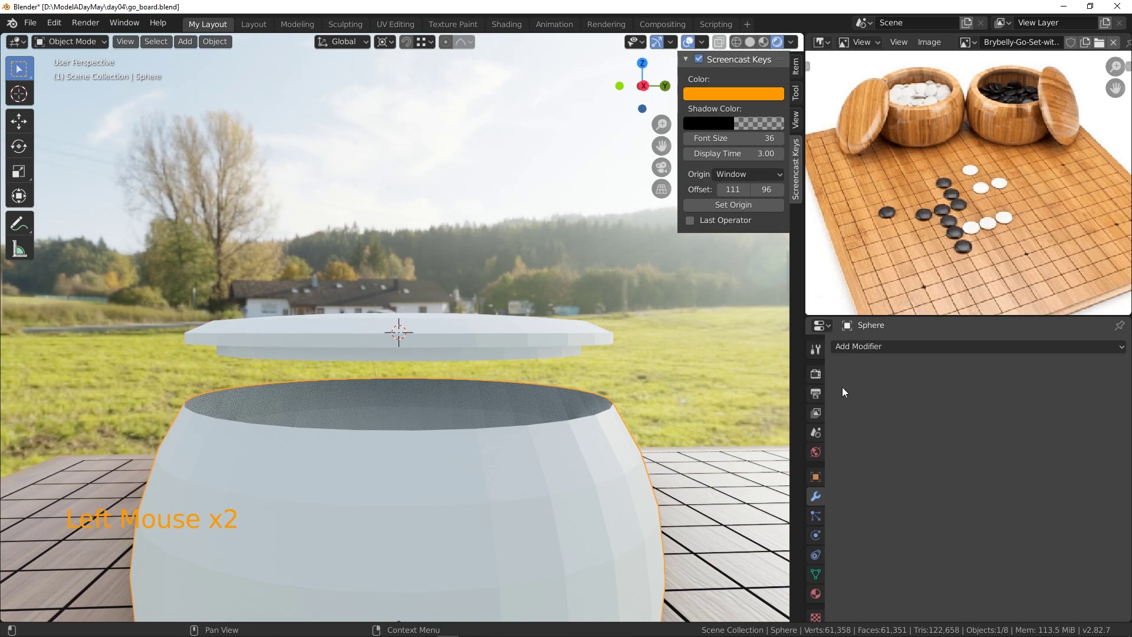
click(844, 346)
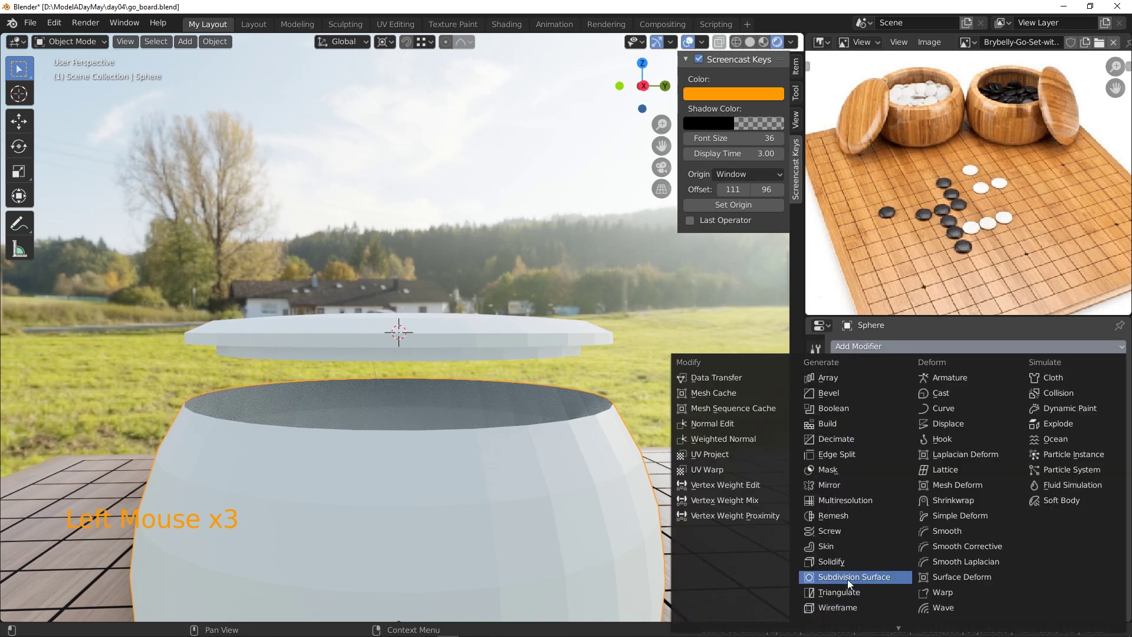
click(843, 563)
mouse_move(902, 421)
mouse_down()
mouse_move(873, 421)
mouse_move(922, 421)
mouse_up()
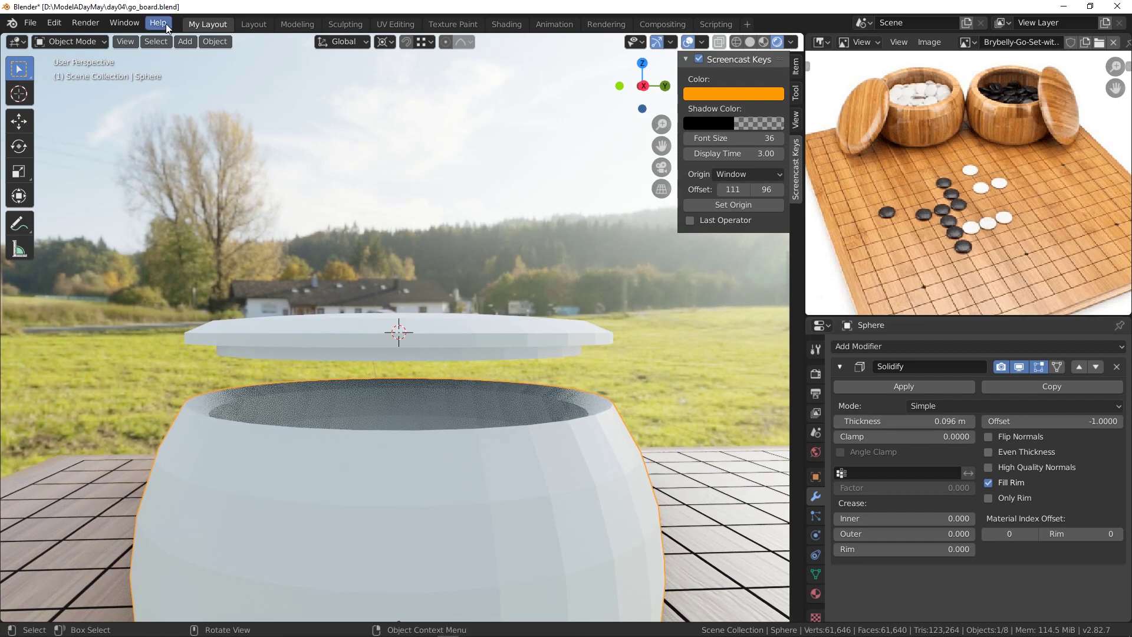
Check the bowl's mesh in Edit Mode, return to Object Mode and apply the Solidify modifier.
click(72, 41)
click(71, 58)
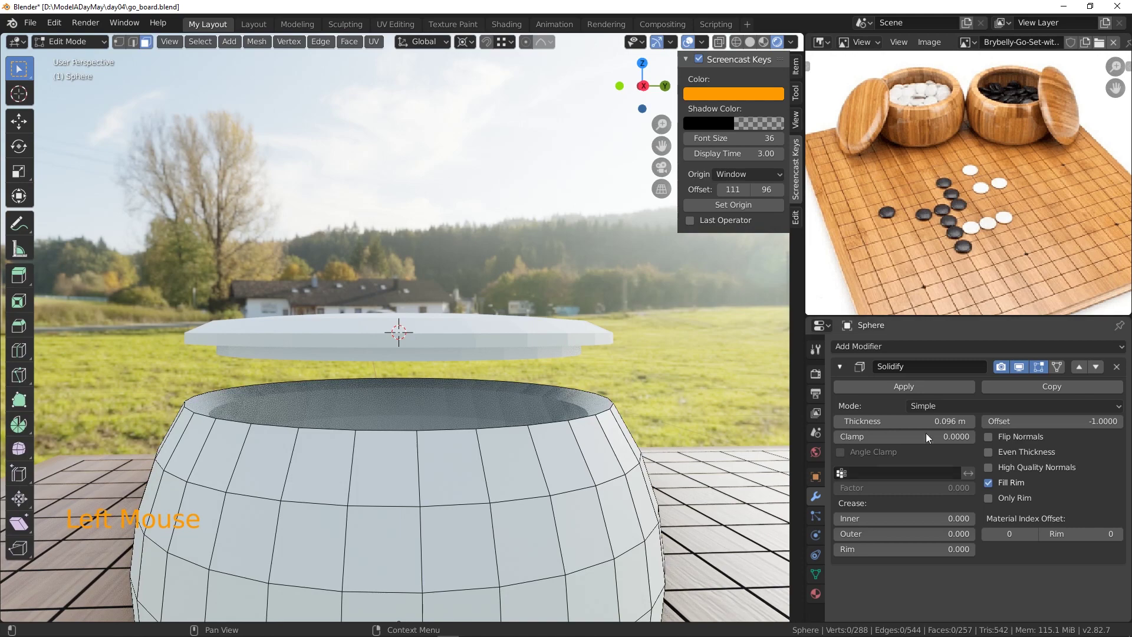
click(72, 42)
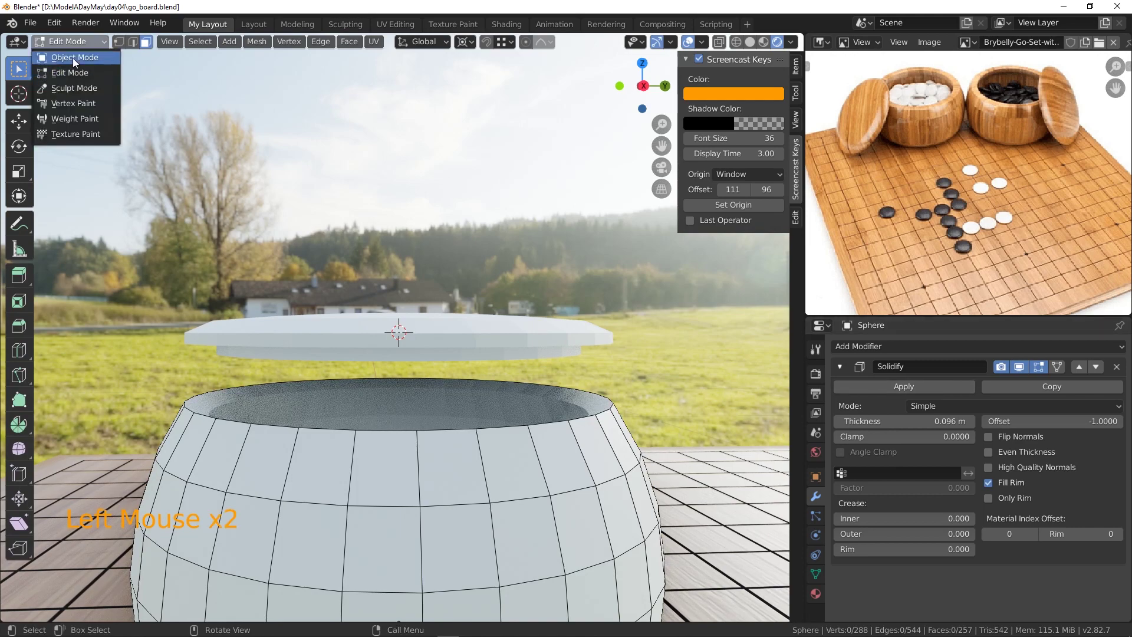
click(72, 58)
click(926, 387)
In the bowl's Edit Mode, select the inner rim edge loop and raise it 0.00239 m along Z, snapping it level with the outer rim.
click(66, 41)
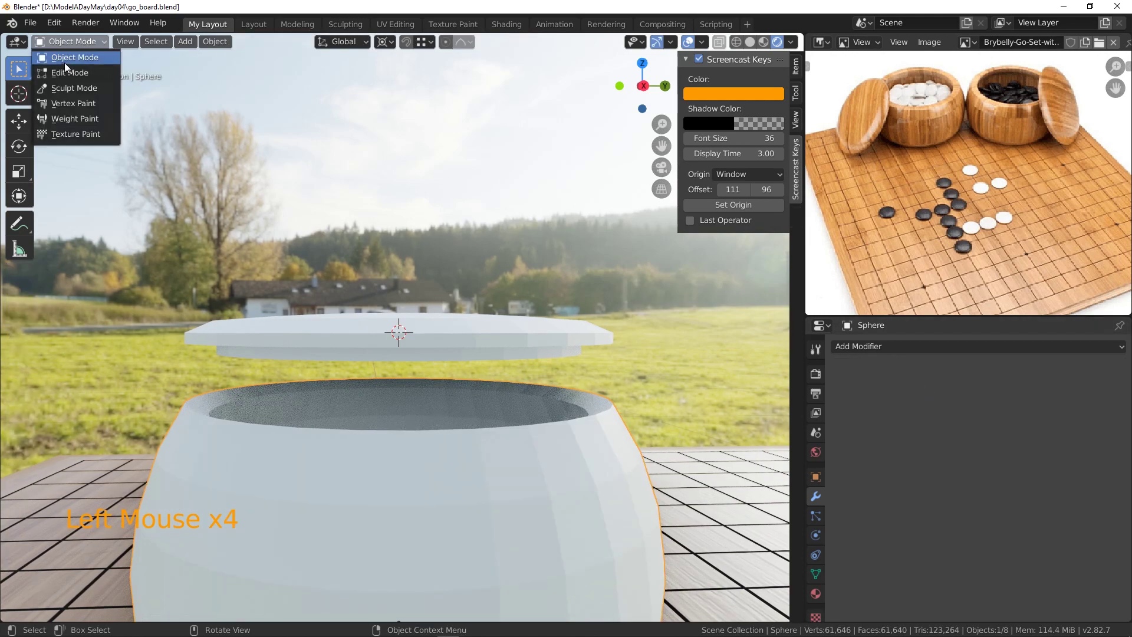
click(68, 72)
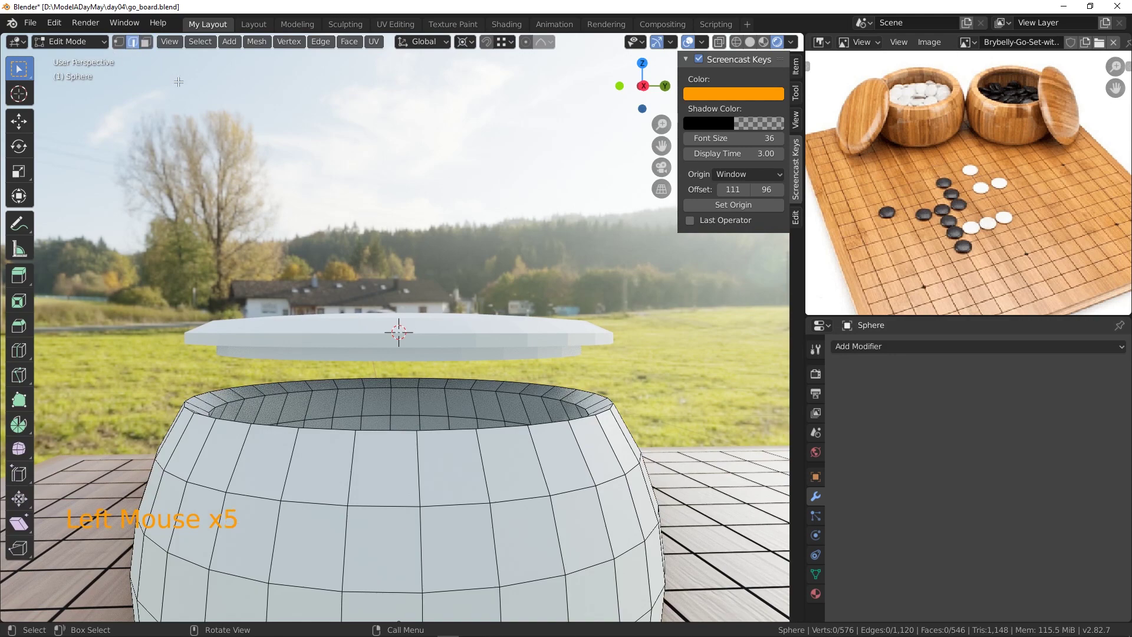
alt+click(574, 402)
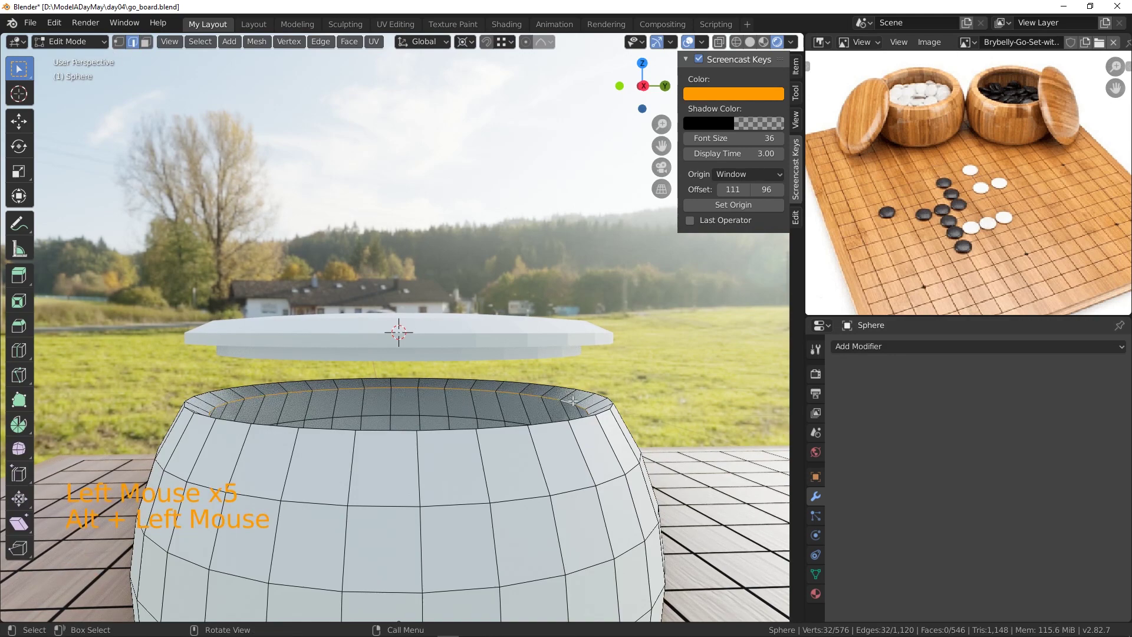
click(503, 41)
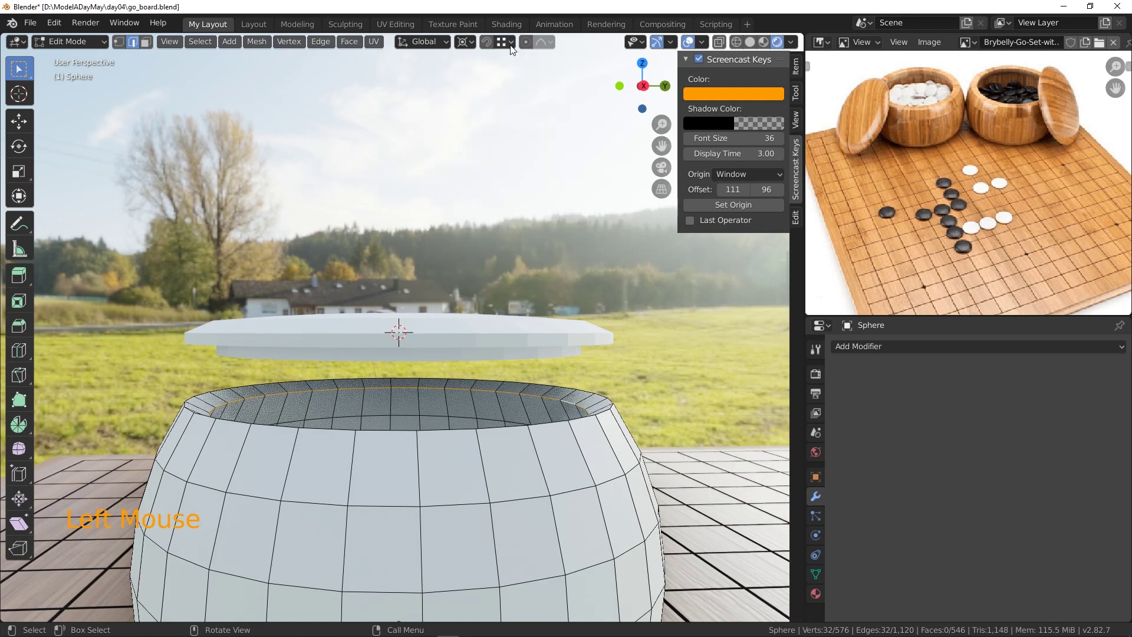
key(g)
key(z)
key(ctrl)
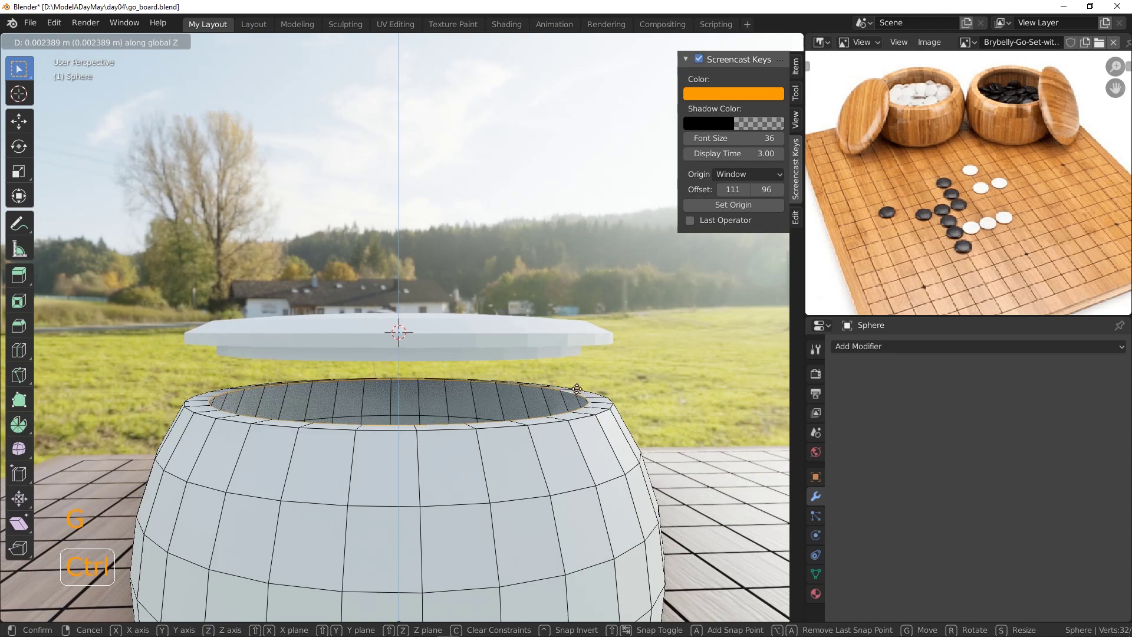
click(587, 393)
middle_drag(590, 403, 586, 400)
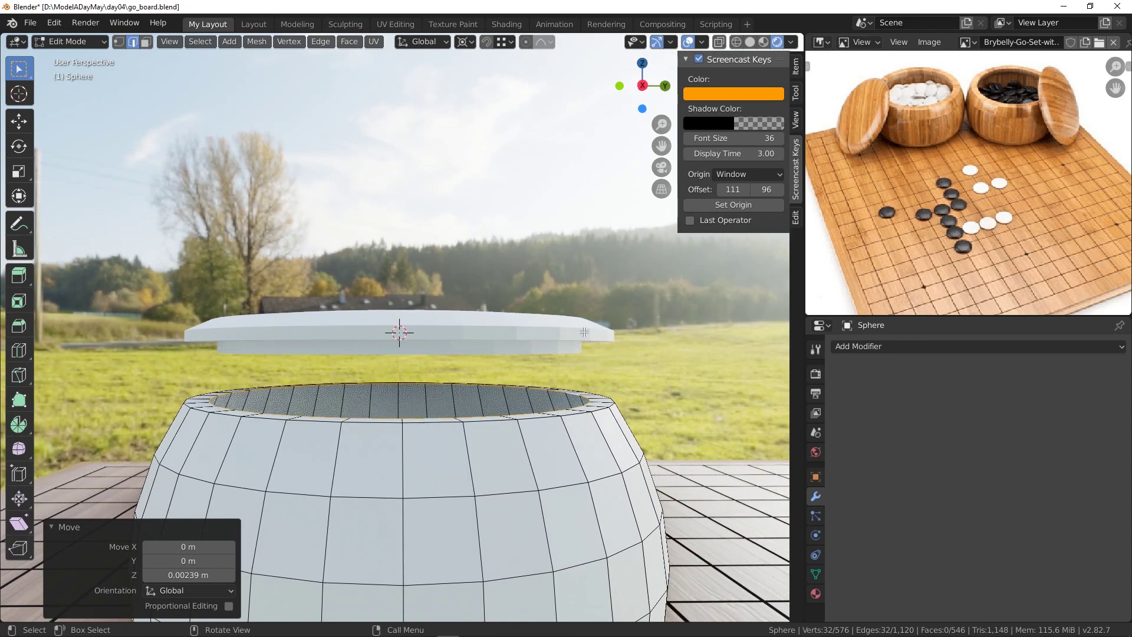
Add a Subdivision Surface modifier to the bowl, trying viewport level 2 before setting it back to 1.
mouse_move(568, 422)
middle_down()
mouse_move(561, 471)
mouse_move(570, 442)
middle_up()
click(844, 347)
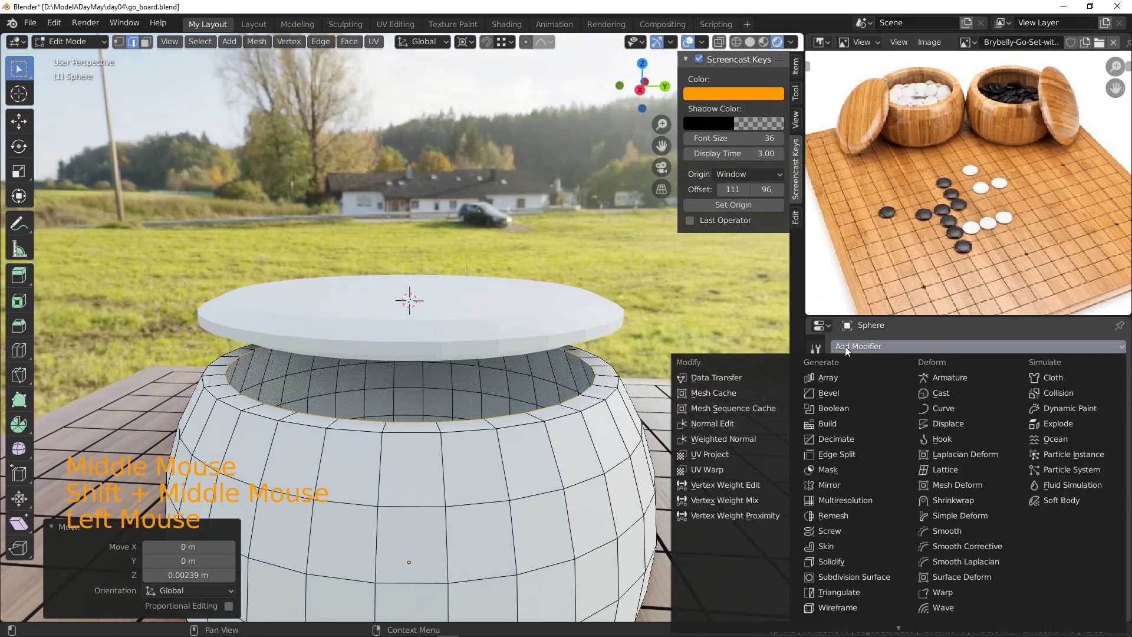
click(854, 578)
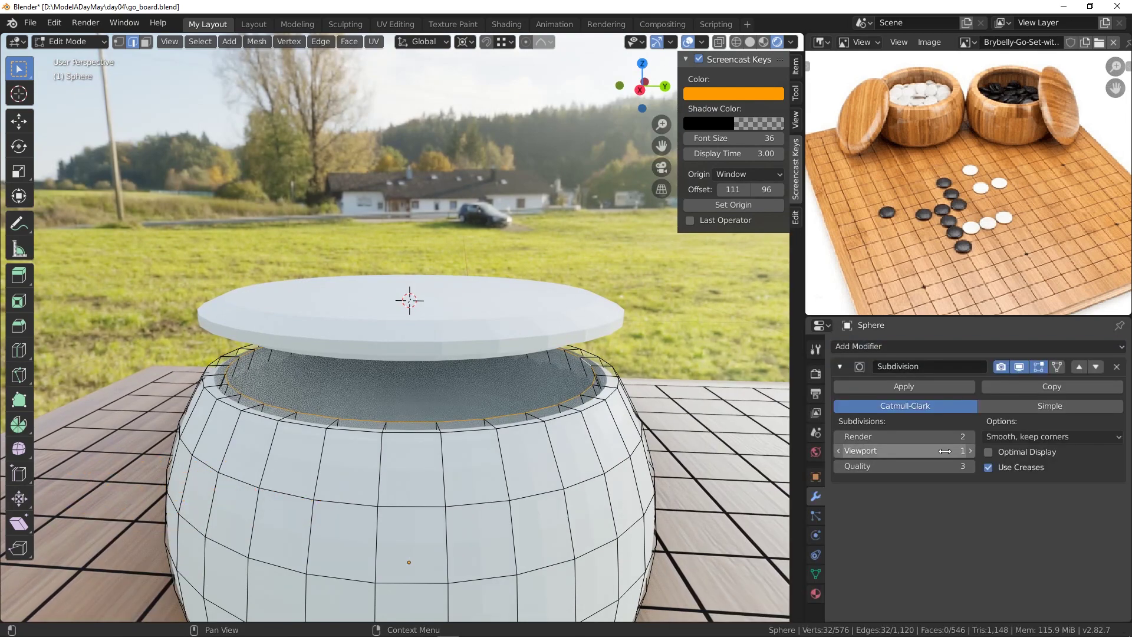
click(970, 451)
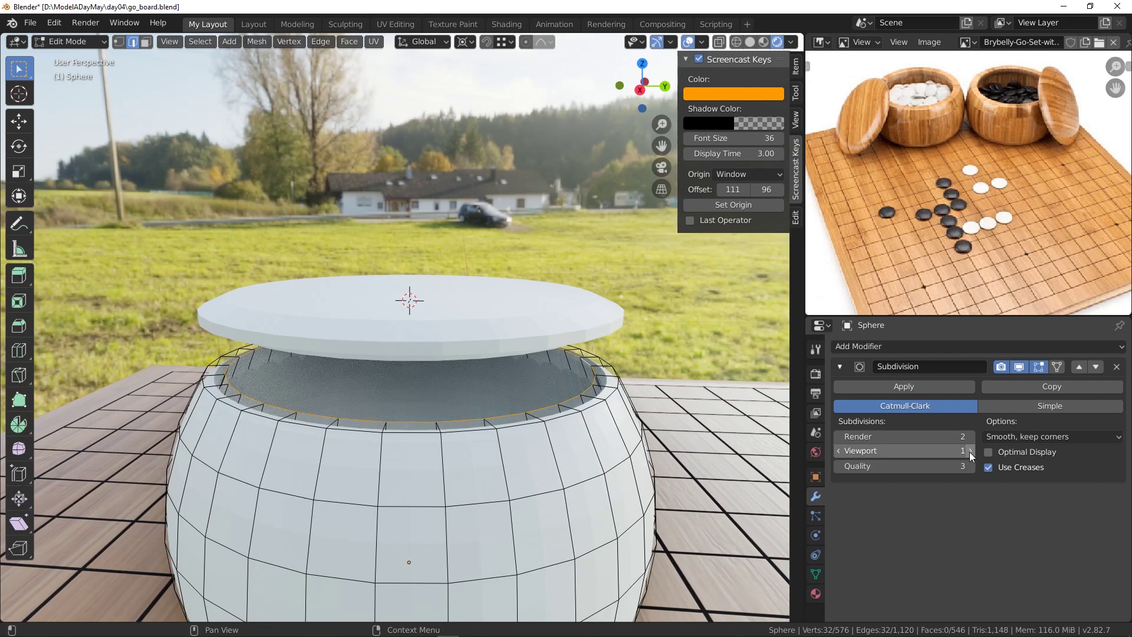
click(838, 451)
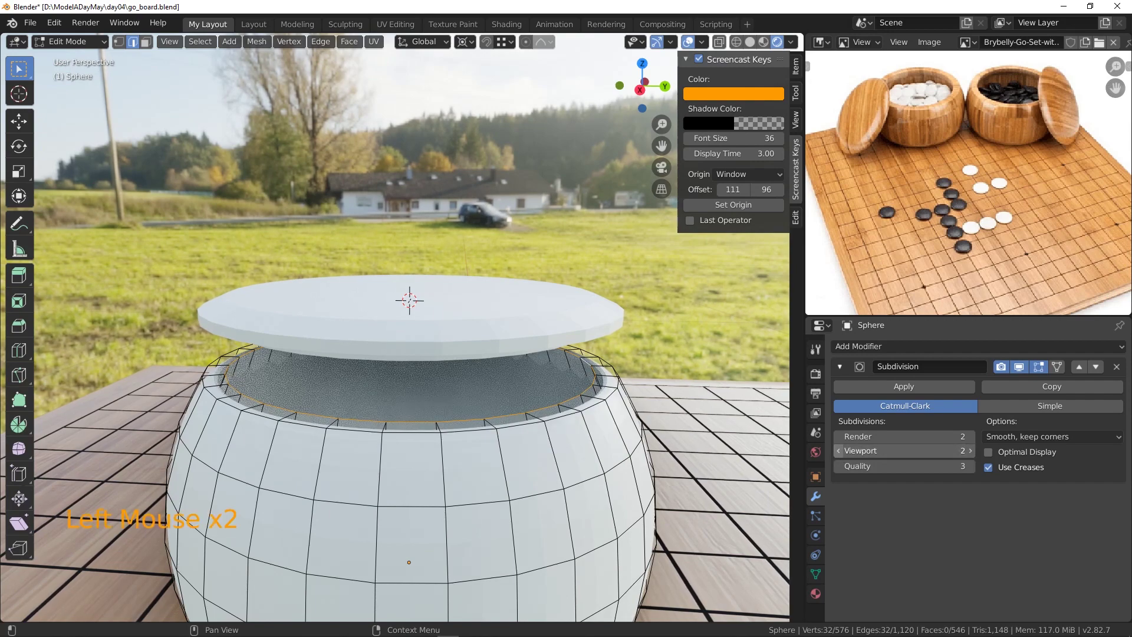
Bevel the bowl's inner and outer rim edge loops with an offset of about 0.0207 m, 2 segments and a profile of 1.000.
middle_drag(506, 429, 493, 424)
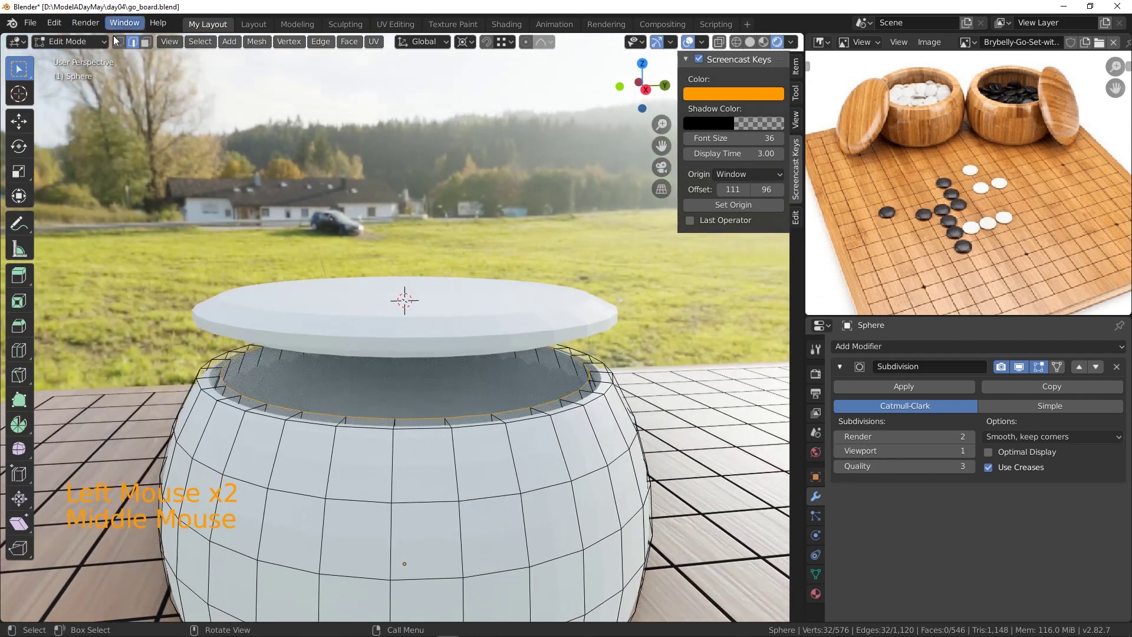
alt+click(418, 416)
alt+click(419, 416)
alt+shift+click(513, 414)
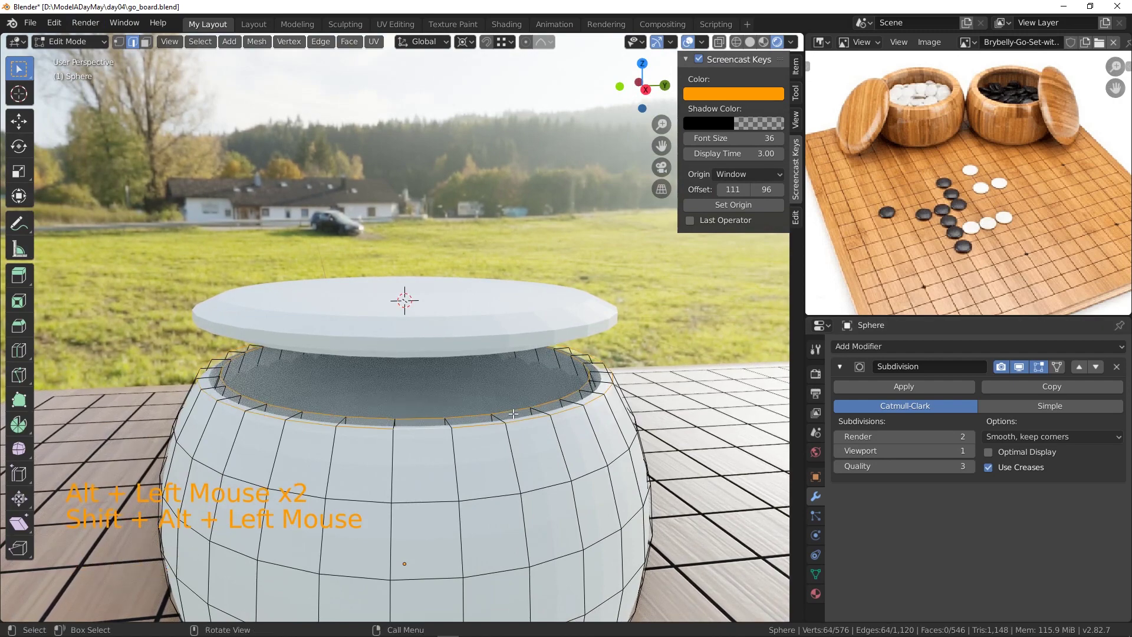
scroll(513, 414, up, 2)
shift+middle_drag(514, 414, 543, 371)
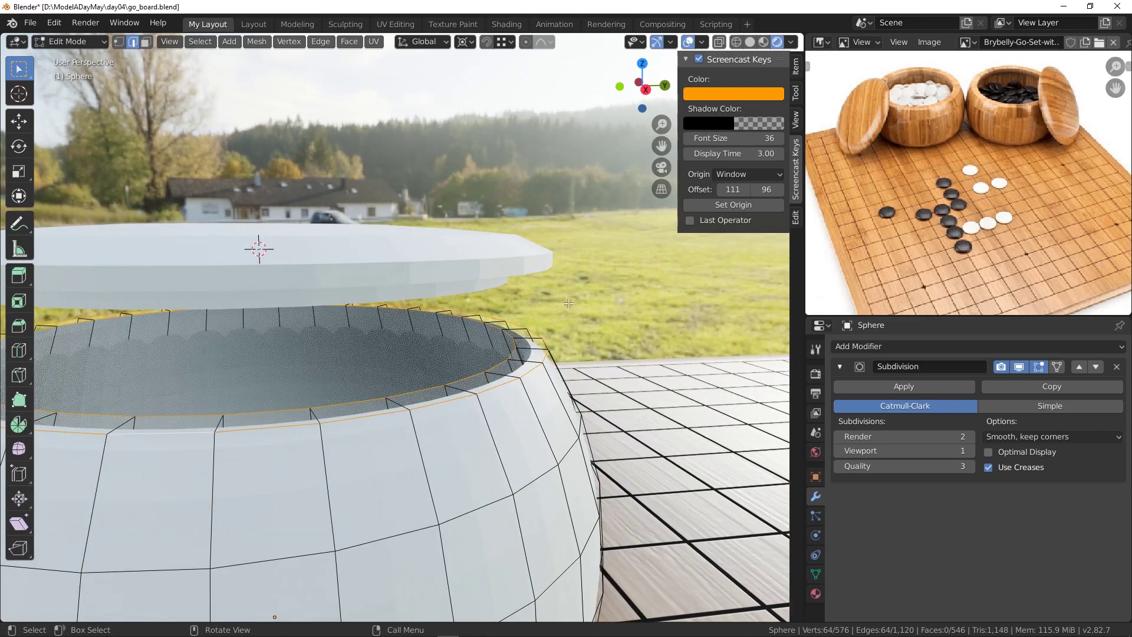
key(ctrl+b)
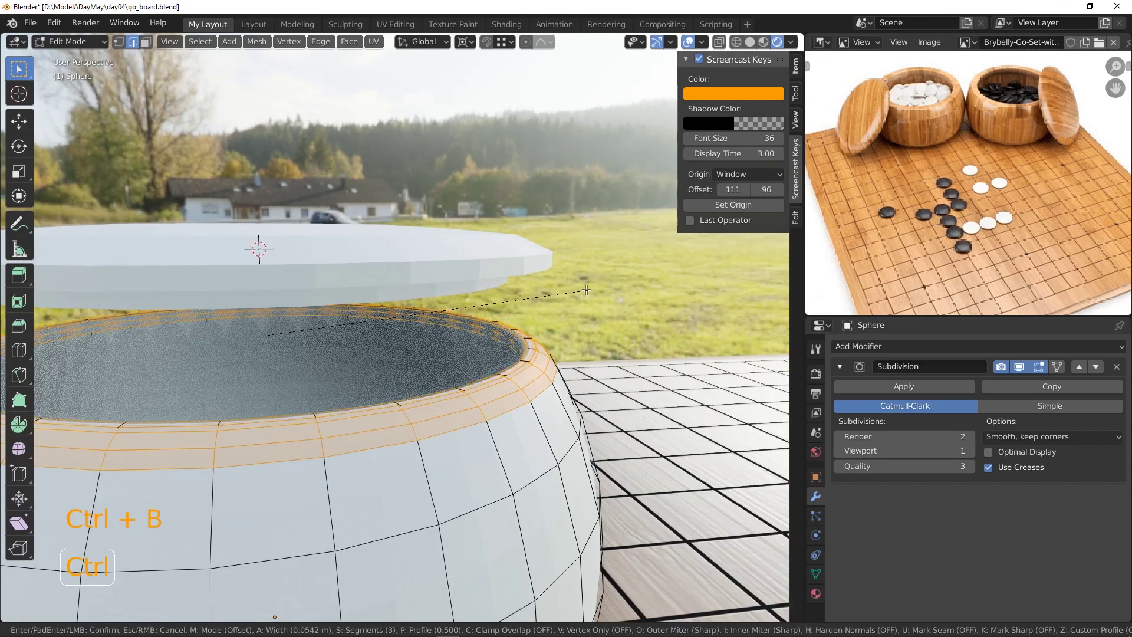
scroll(578, 295, down, 1)
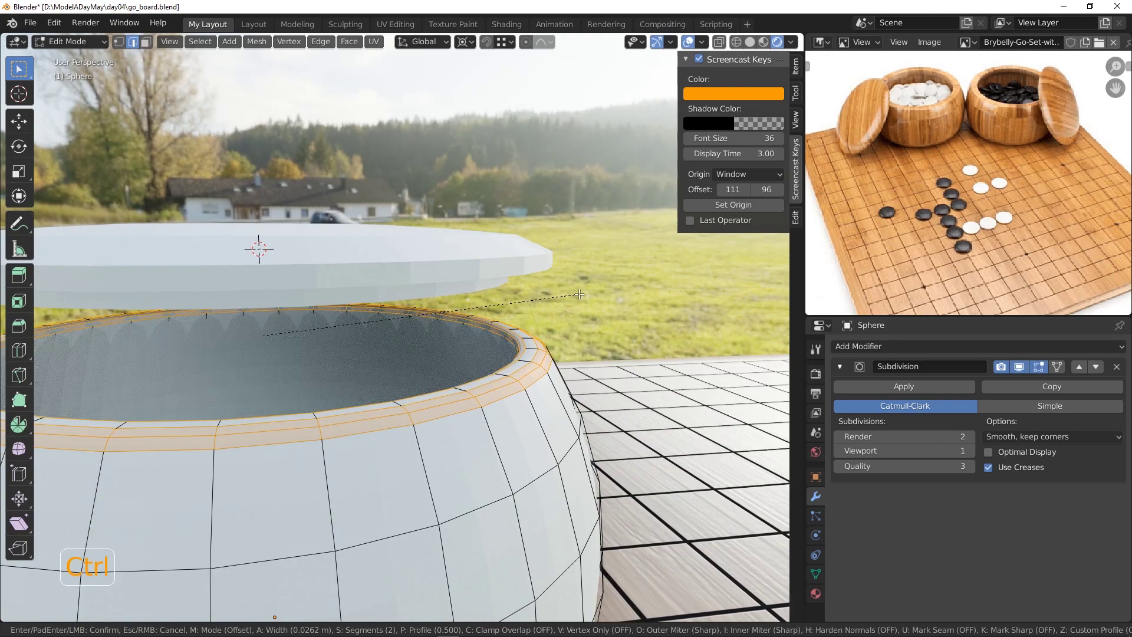
click(577, 295)
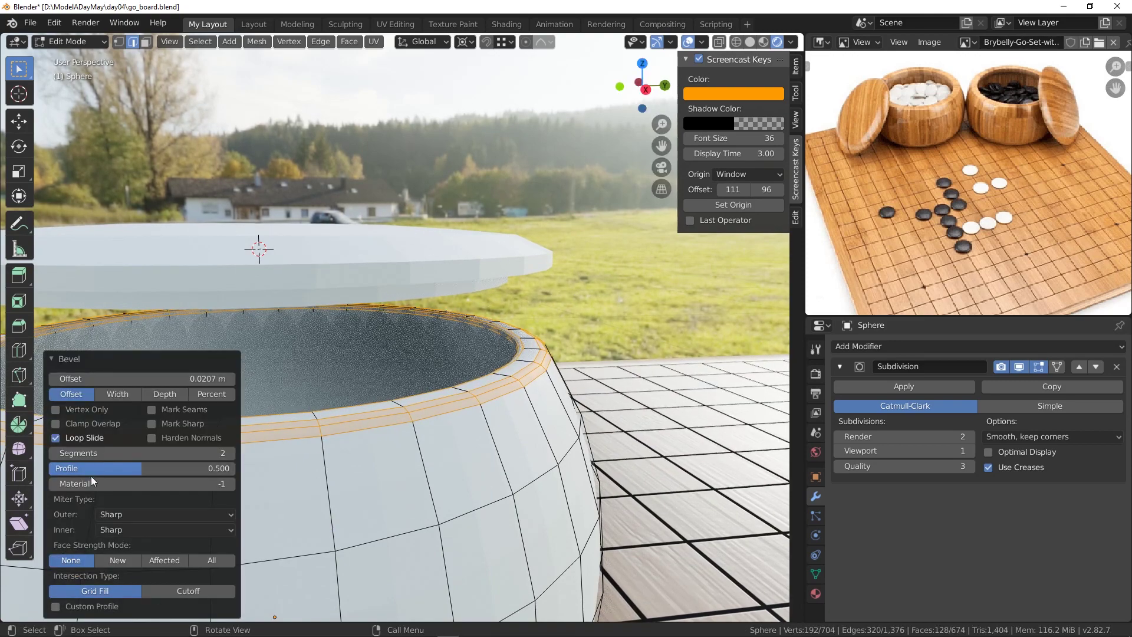
drag(142, 468, 194, 468)
middle_drag(631, 360, 560, 363)
click(662, 299)
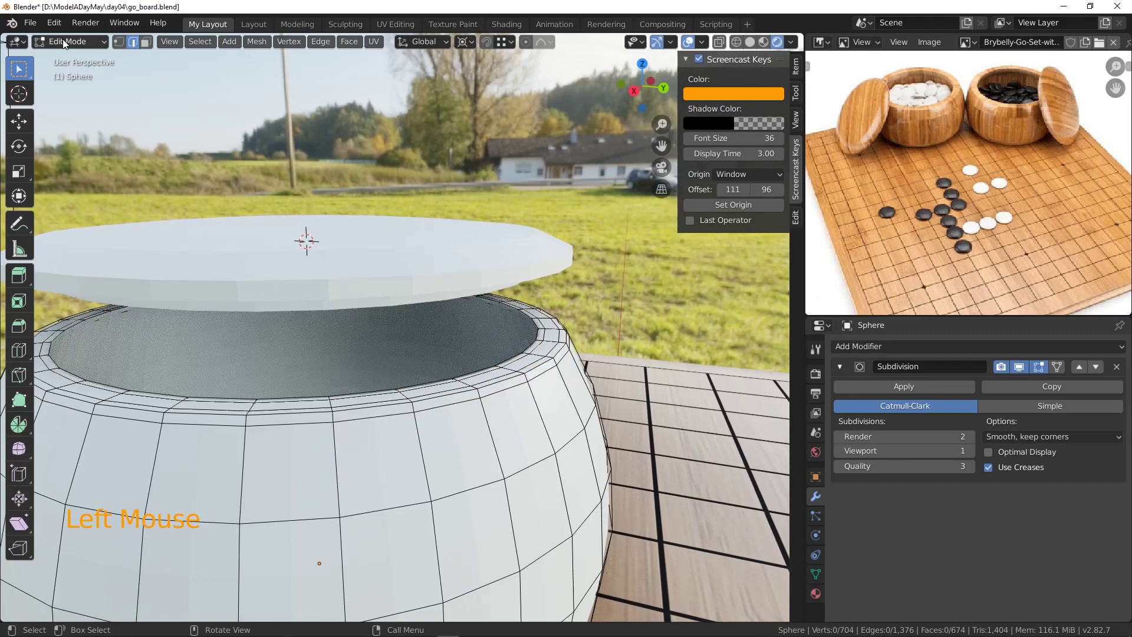
Check the beveled bowl from below and above, and return it to Object Mode.
scroll(413, 354, down, 3)
shift+middle_drag(413, 353, 571, 412)
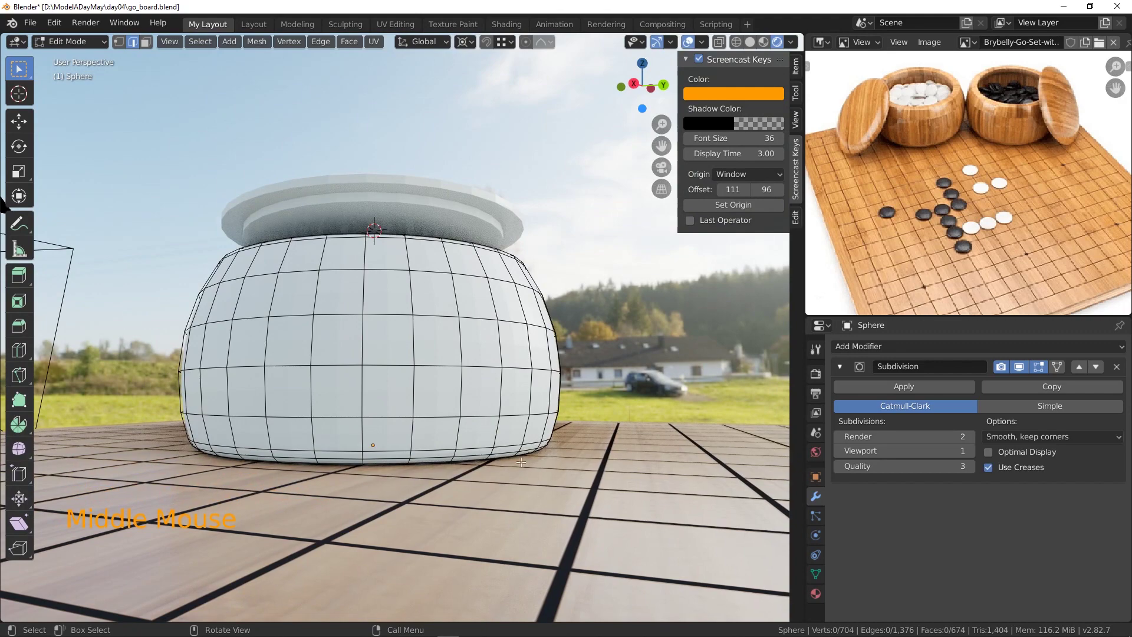
middle_drag(443, 366, 429, 422)
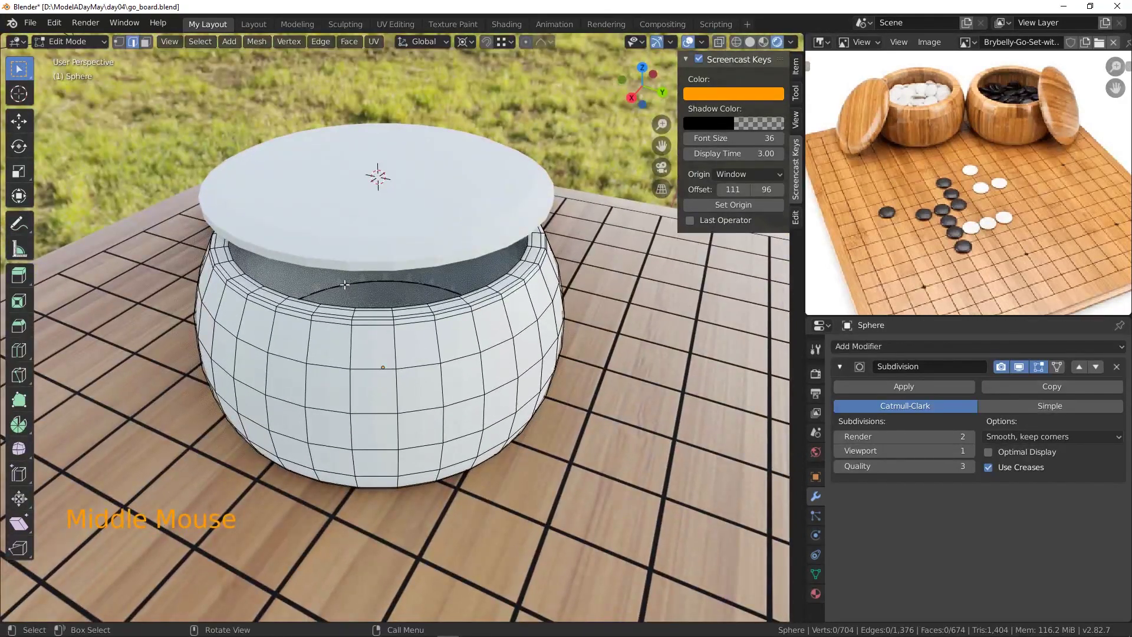
click(69, 42)
click(72, 55)
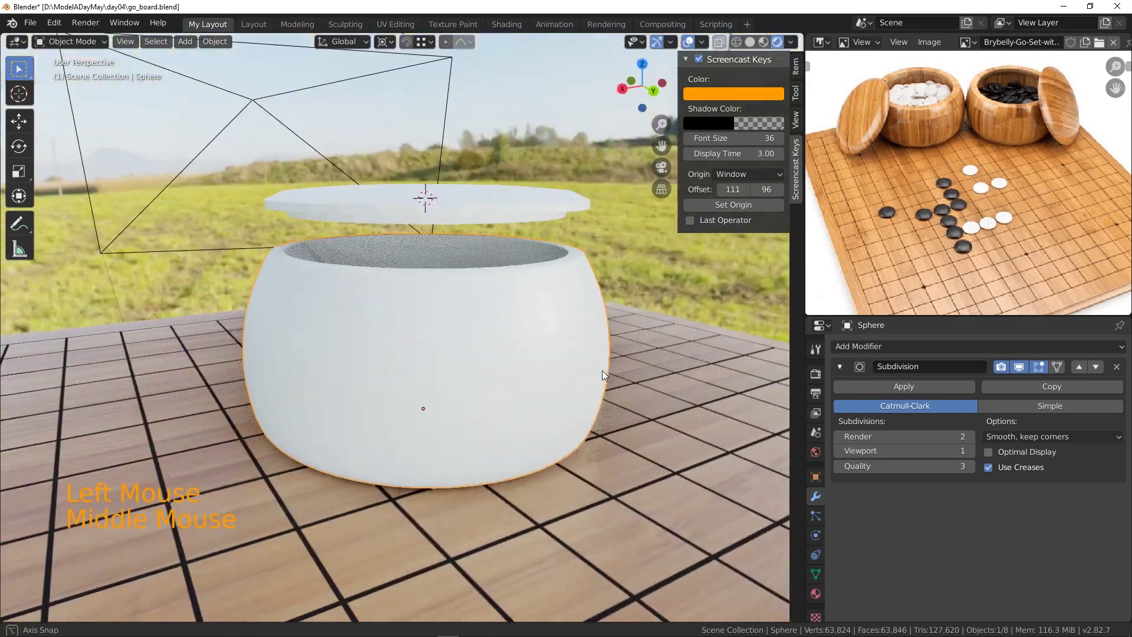
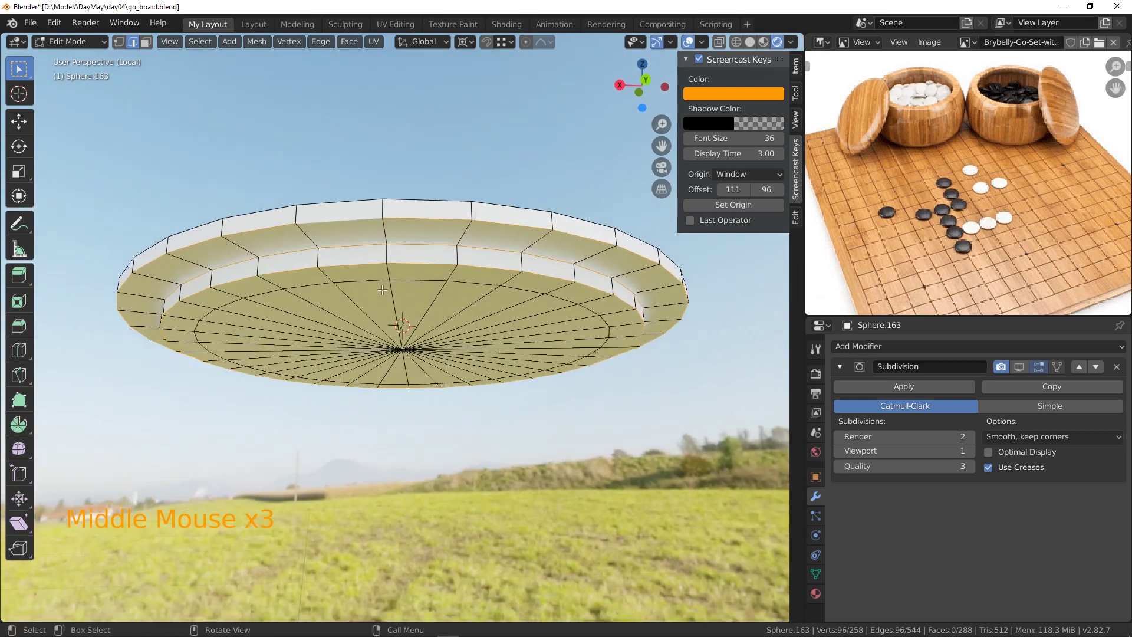
Bevel the selected edge loops on the lid's underside with an offset of about 0.0145 m, 2 segments and a profile of 1.000.
key(ctrl+b)
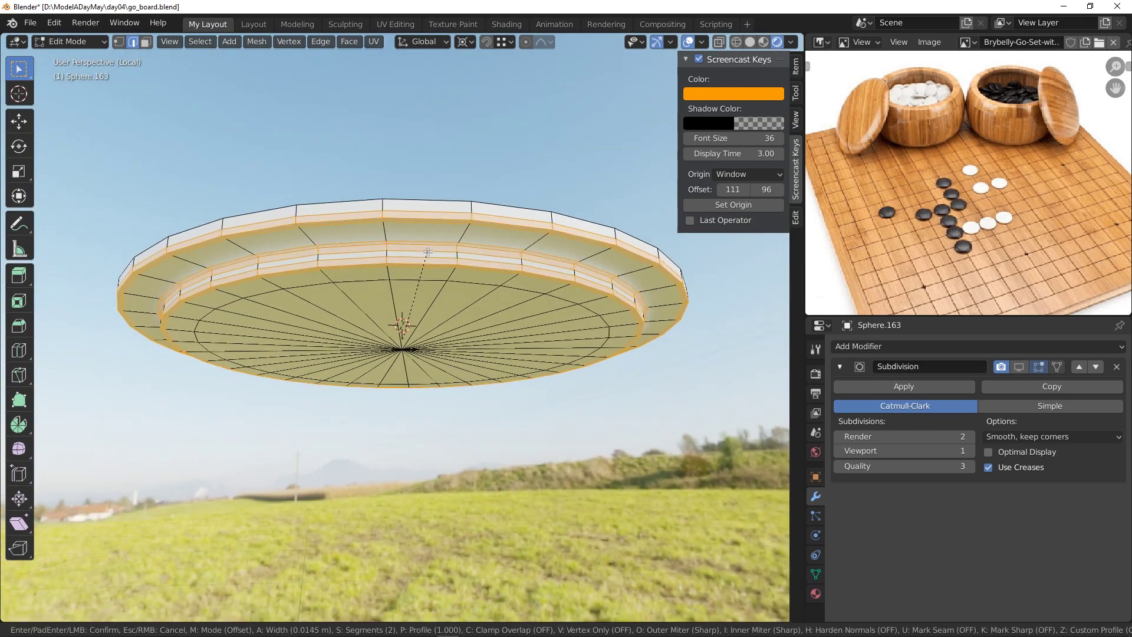
click(428, 251)
middle_drag(428, 252, 407, 265)
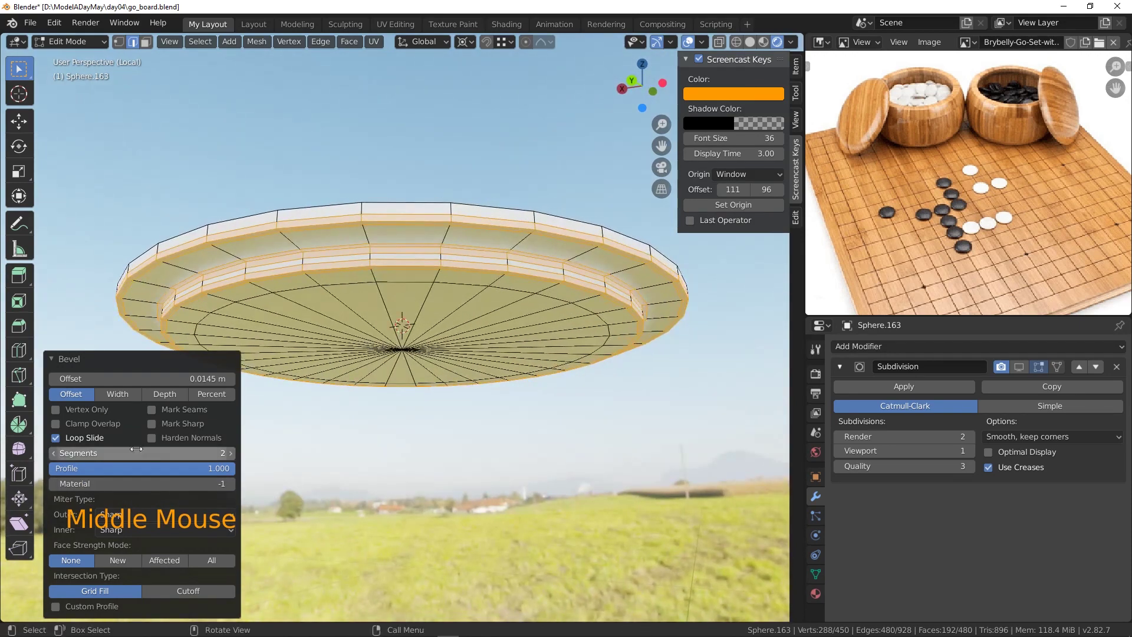
Return the lid to Object Mode and enable viewport display of its Subdivision modifier.
click(71, 42)
click(64, 59)
middle_drag(430, 310, 756, 434)
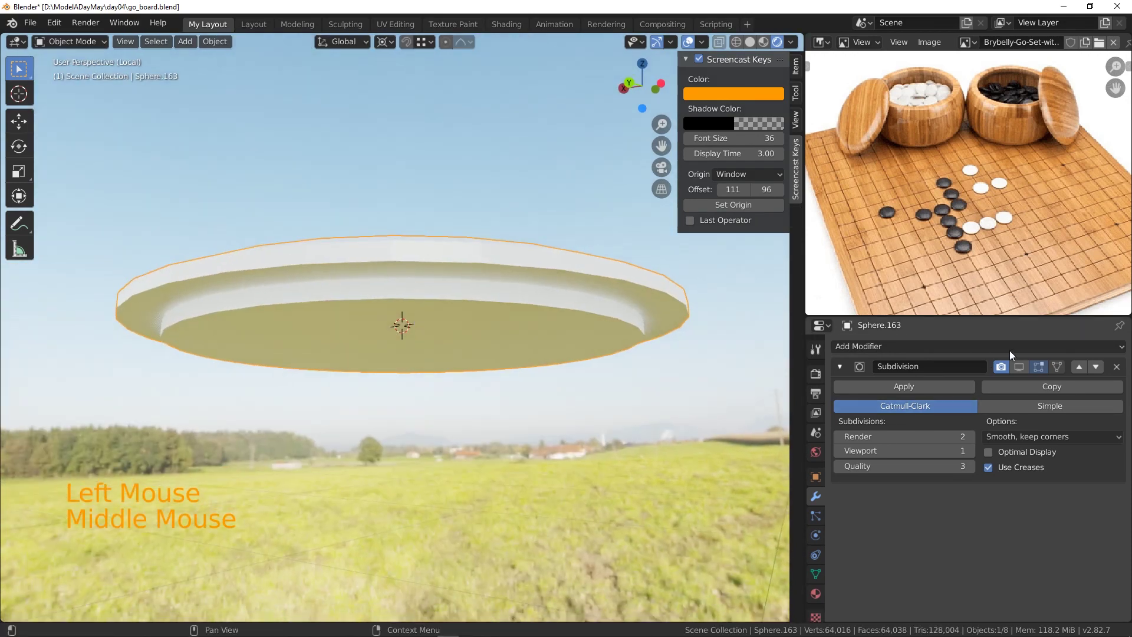
click(1019, 366)
middle_drag(398, 376, 367, 383)
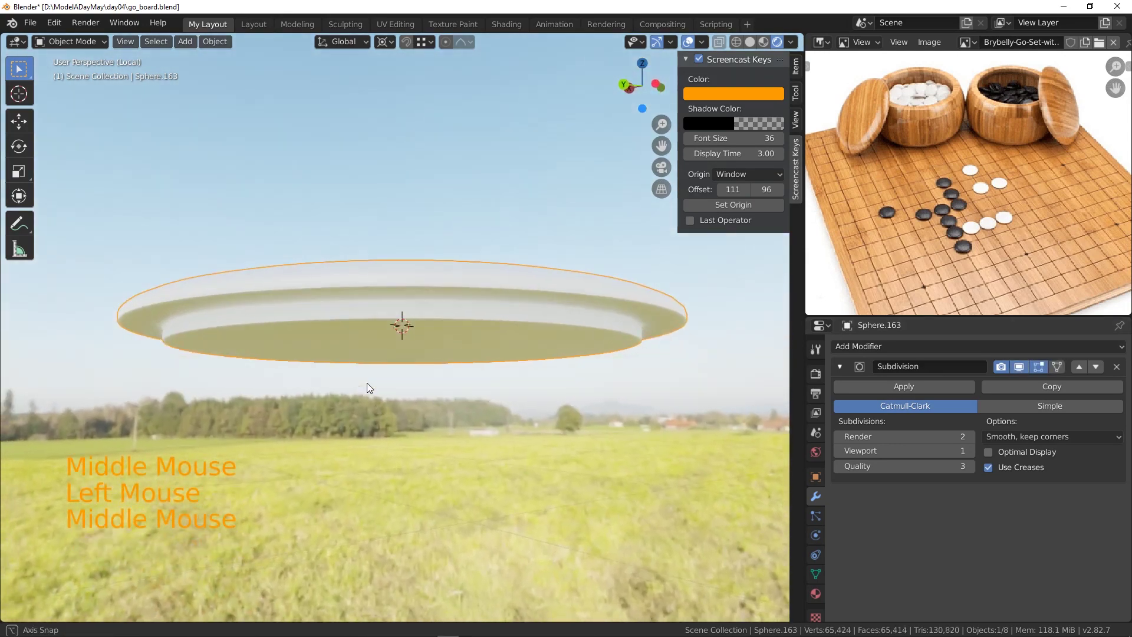
Enable Auto Smooth in the lid's normals settings, check the edge shading, and lower the angle to 0.000003°.
click(817, 575)
click(859, 578)
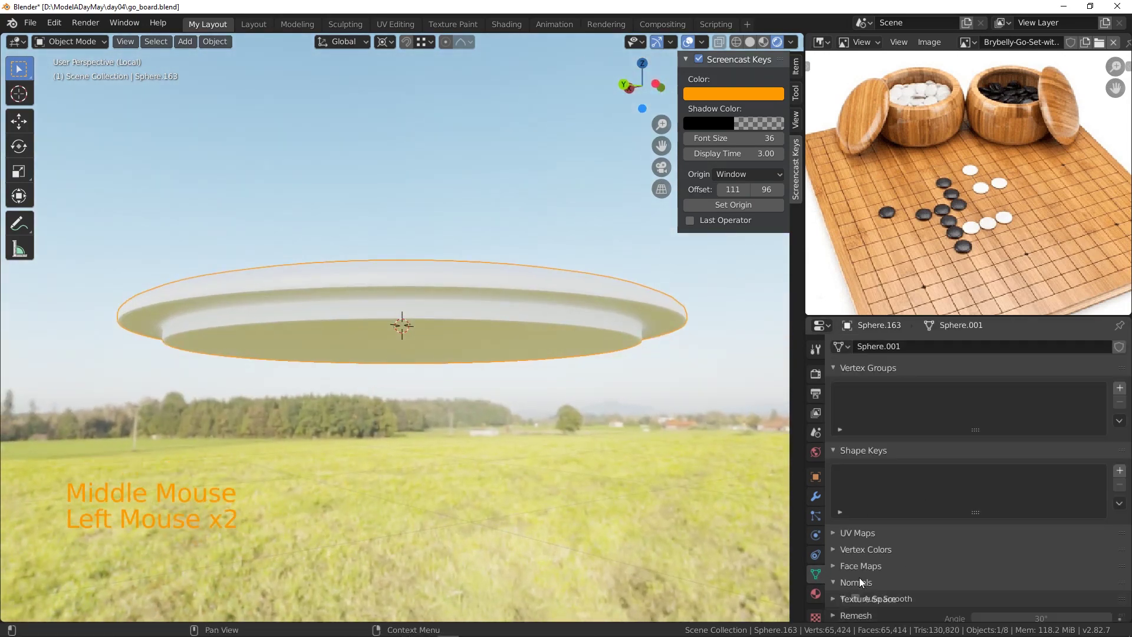
scroll(878, 578, down, 2)
click(864, 550)
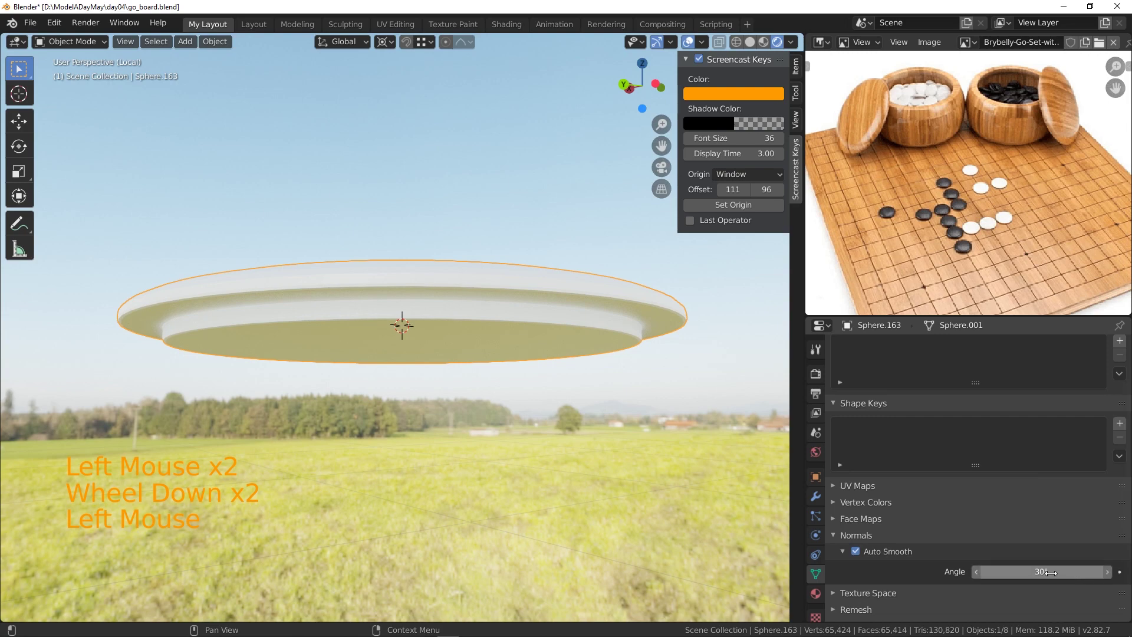
middle_drag(427, 391, 398, 381)
scroll(631, 281, up, 4)
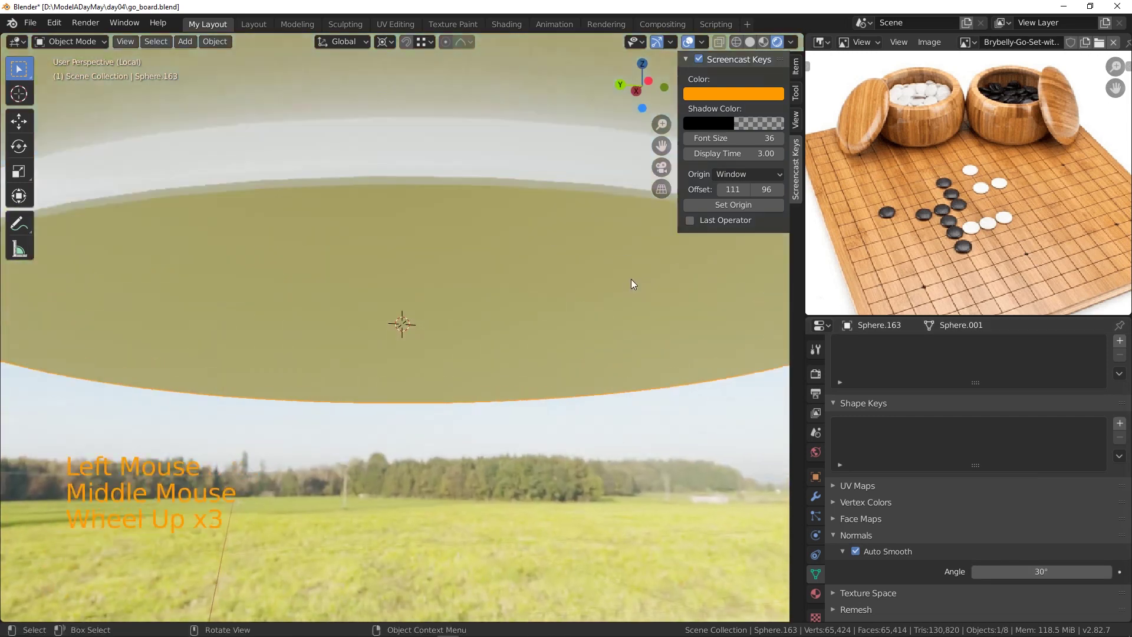
scroll(681, 290, down, 1)
shift+middle_drag(682, 290, 735, 376)
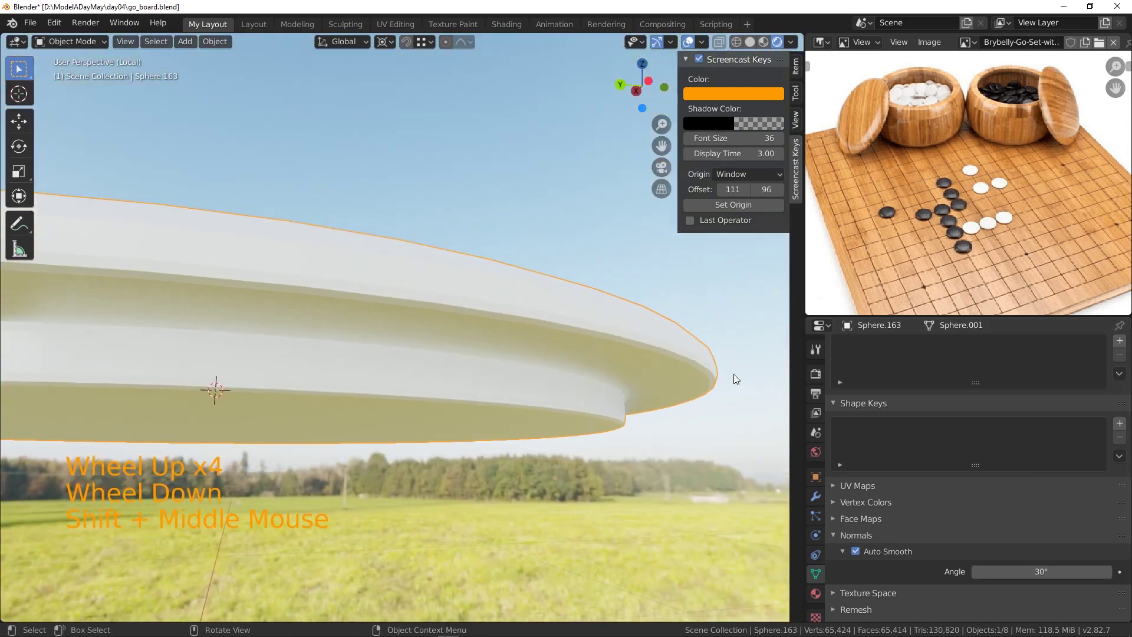
drag(1041, 572, 997, 572)
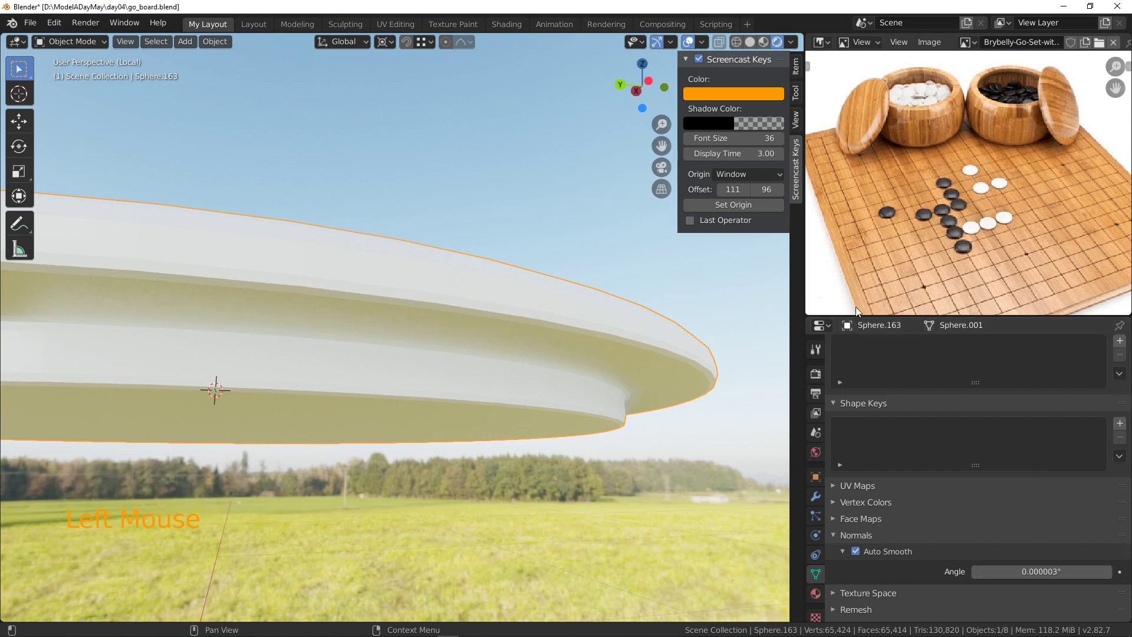
Apply Shade Smooth to the lid and inspect its rim and stepped underside.
scroll(533, 354, down, 1)
right_click(475, 317)
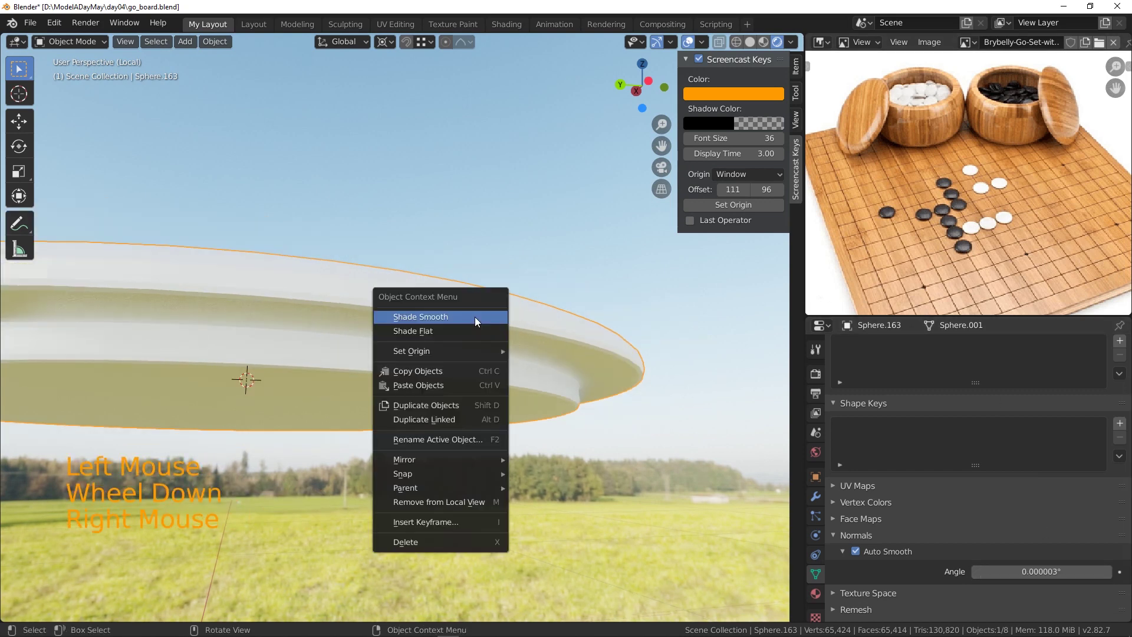
click(415, 317)
middle_drag(479, 331, 539, 353)
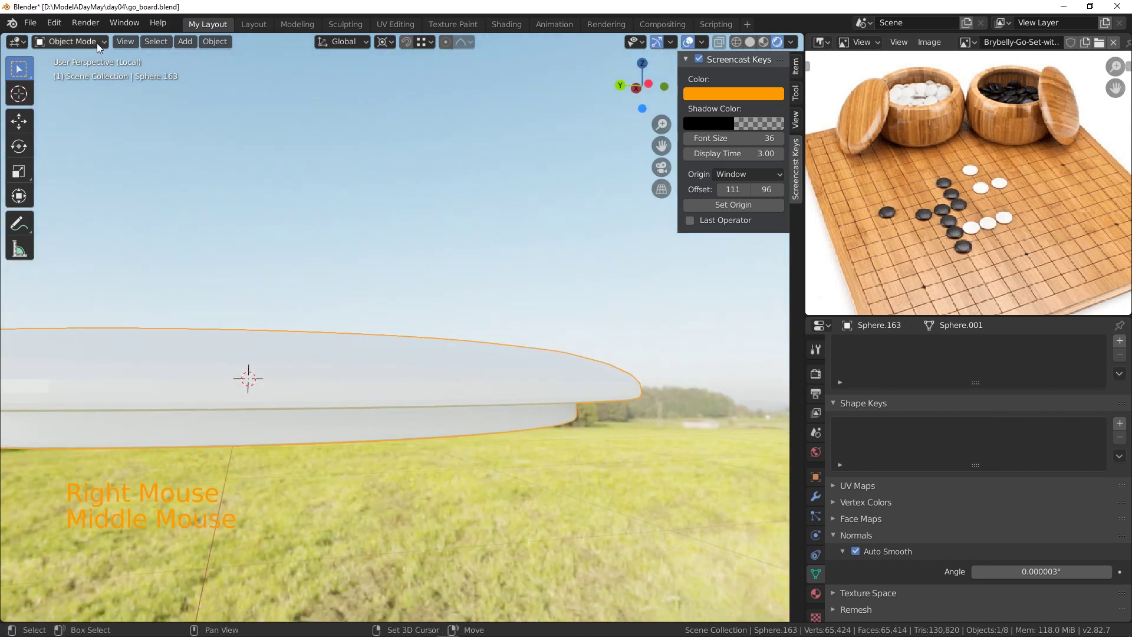
middle_drag(392, 362, 436, 336)
shift+middle_drag(437, 336, 448, 379)
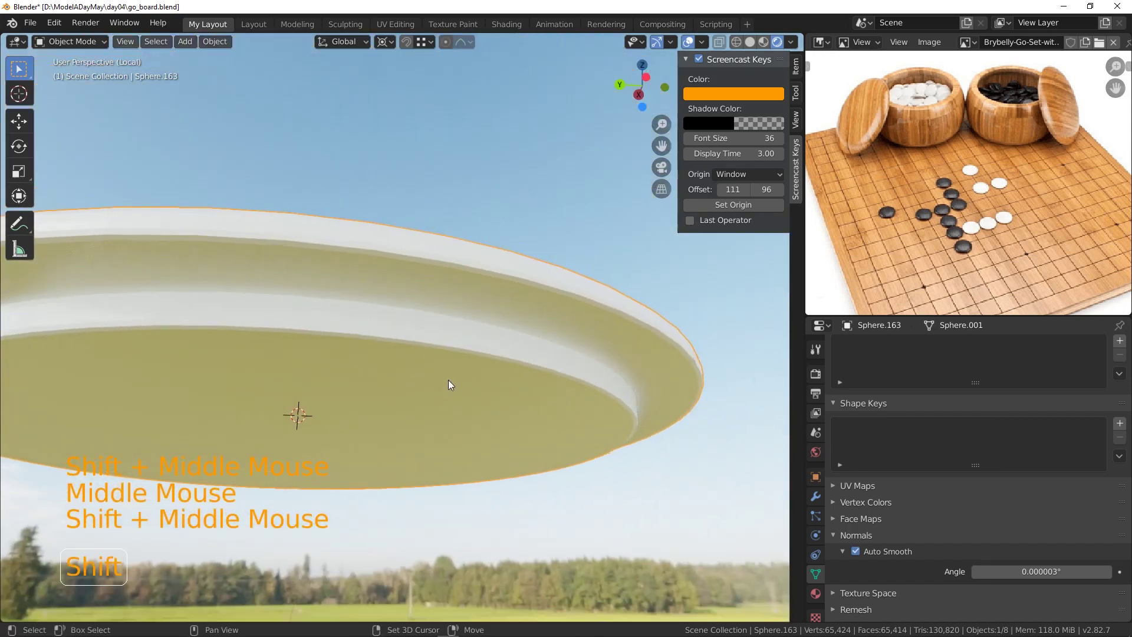
Set the lid's Subdivision modifier to viewport level 2.
click(457, 384)
click(815, 500)
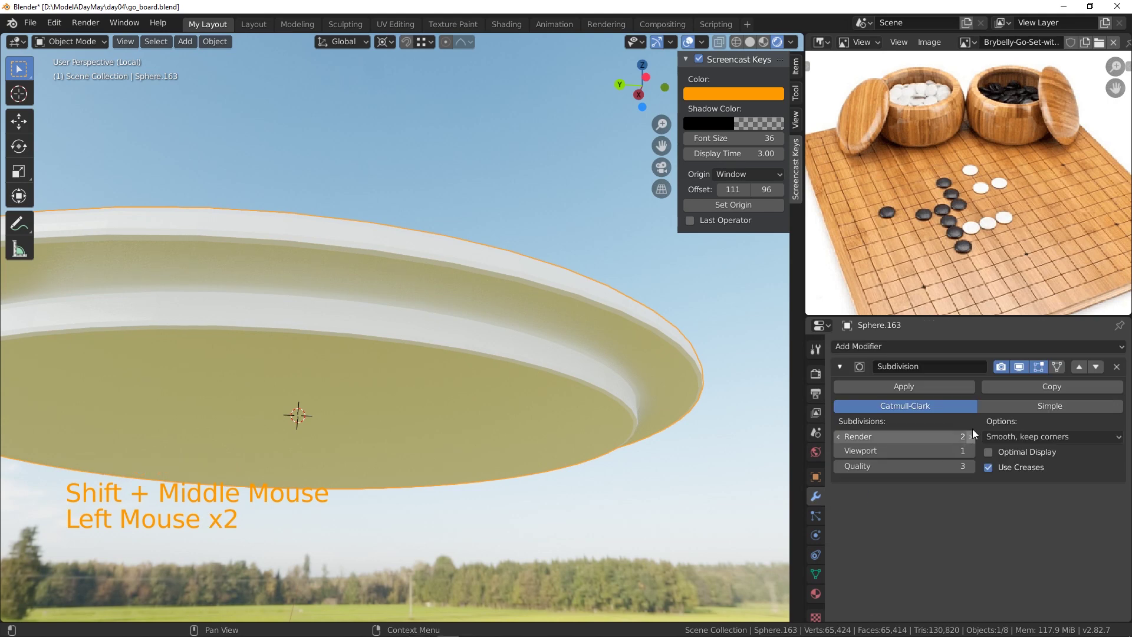
right_click(579, 311)
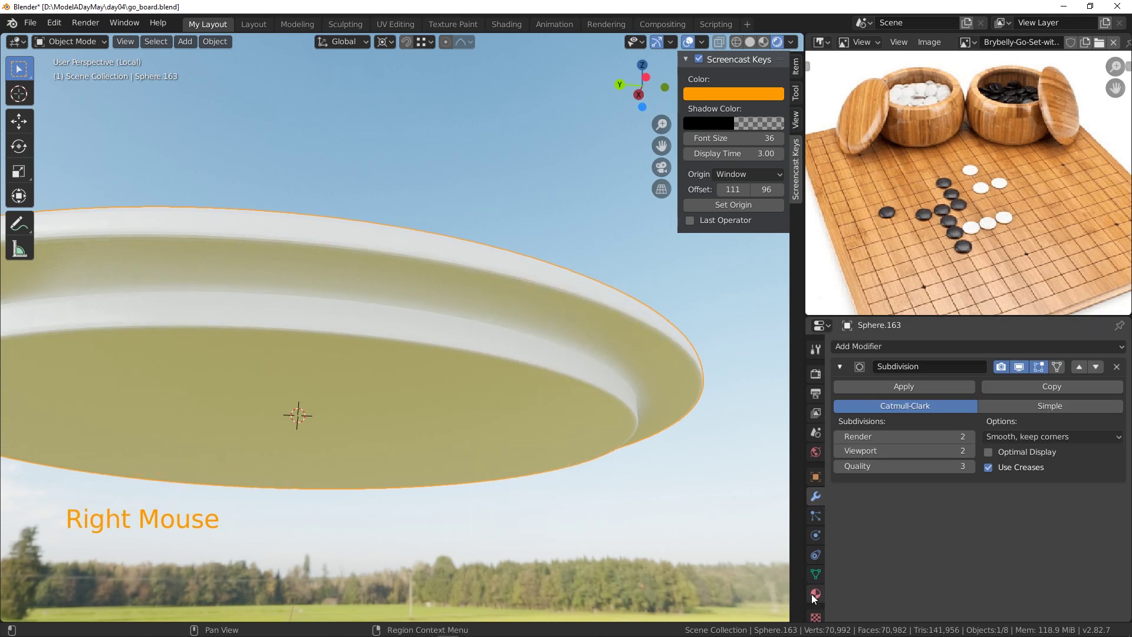
Turn off Auto Smooth in the lid's normals settings and check the shading of its rim and top.
click(815, 574)
click(855, 551)
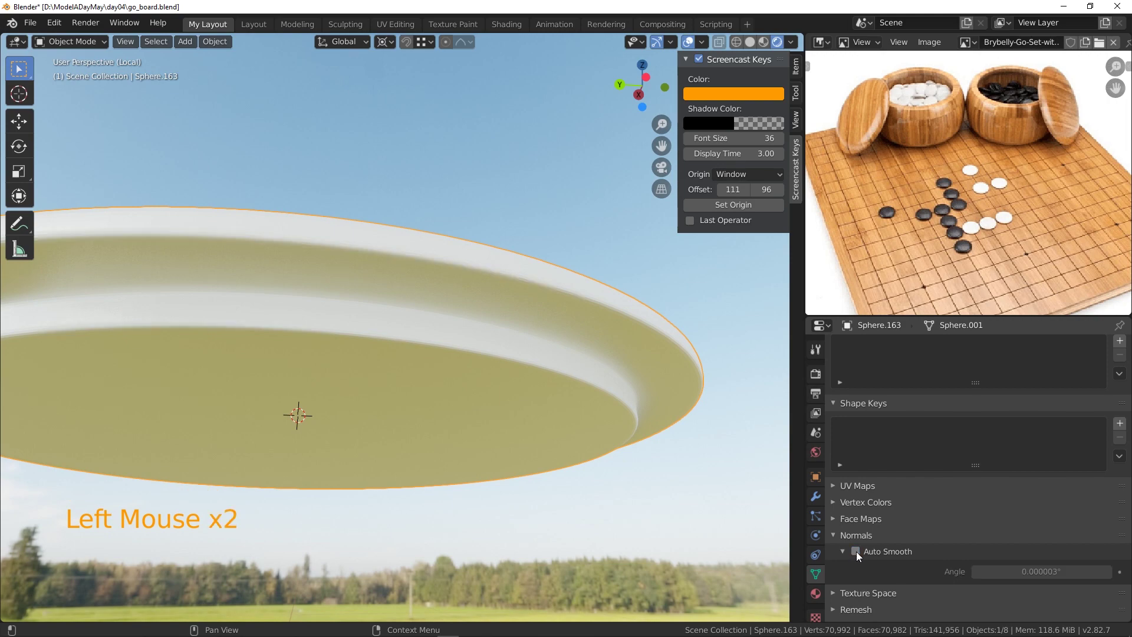
middle_drag(405, 372, 409, 388)
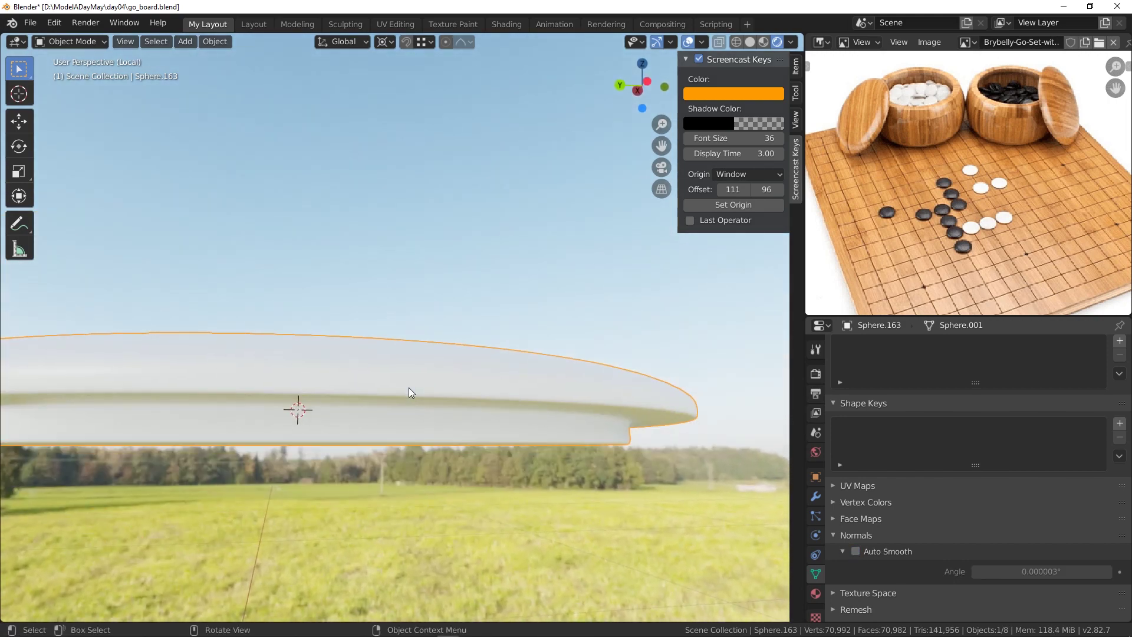
scroll(409, 387, down, 2)
mouse_move(294, 373)
middle_down()
mouse_move(346, 404)
mouse_move(309, 387)
middle_up()
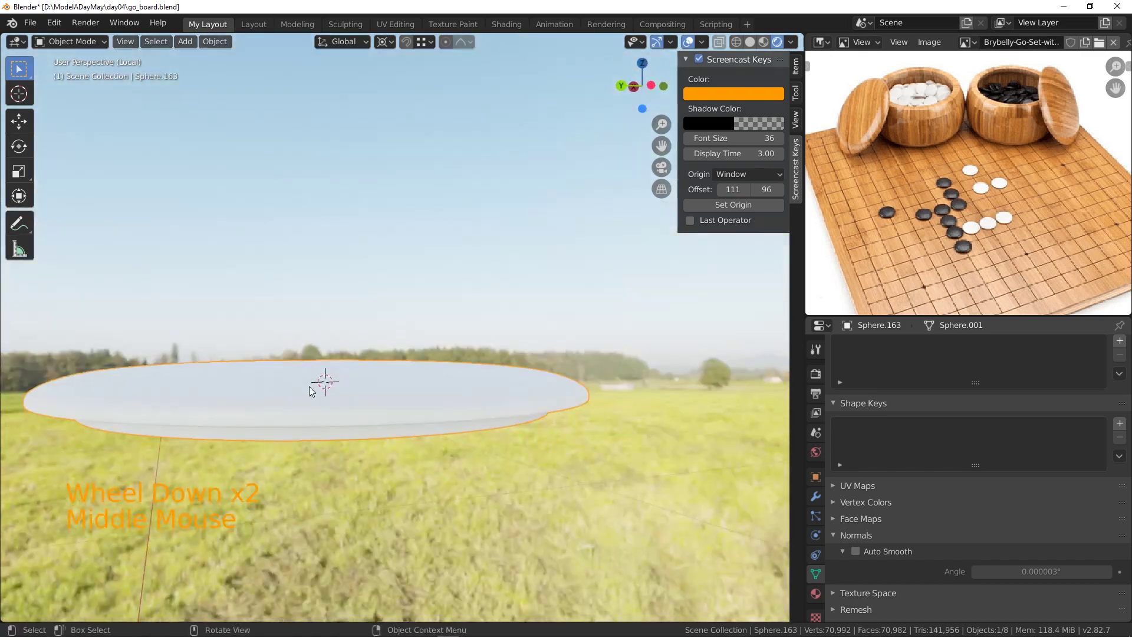
Exit local view and review the lid and bowl together on the Go board.
click(338, 310)
key(KP_Divide)
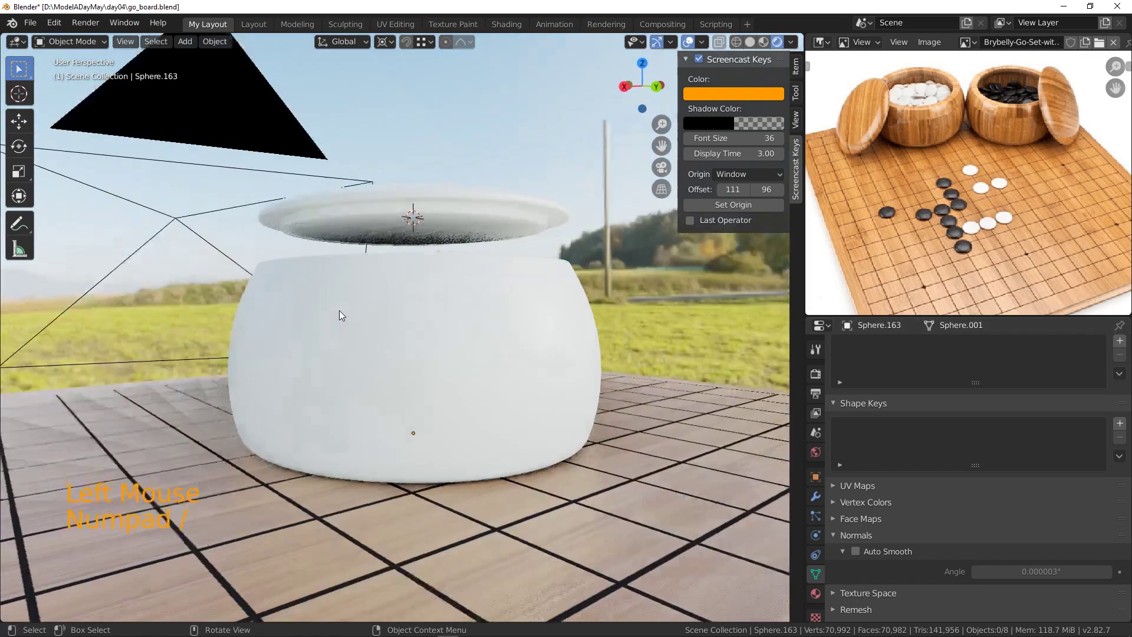
middle_drag(377, 292, 456, 325)
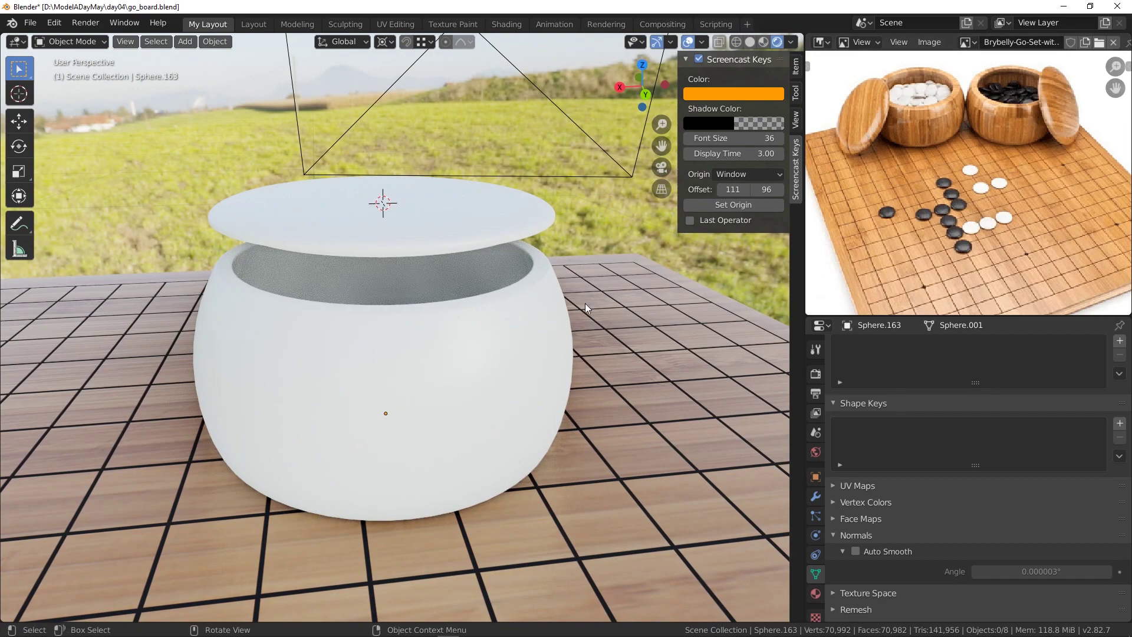
scroll(631, 402, down, 3)
shift+middle_drag(480, 493, 489, 394)
scroll(554, 427, down, 5)
middle_drag(540, 441, 488, 434)
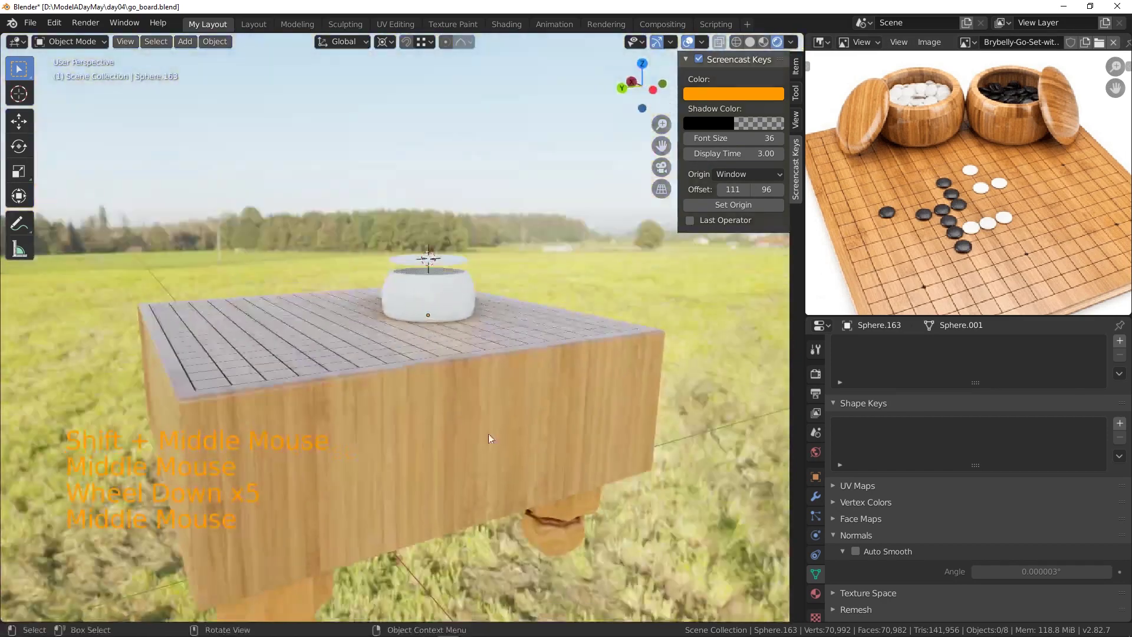
Select the lid and switch to the Shading workspace, framing the bowl in the camera view.
click(397, 391)
click(459, 275)
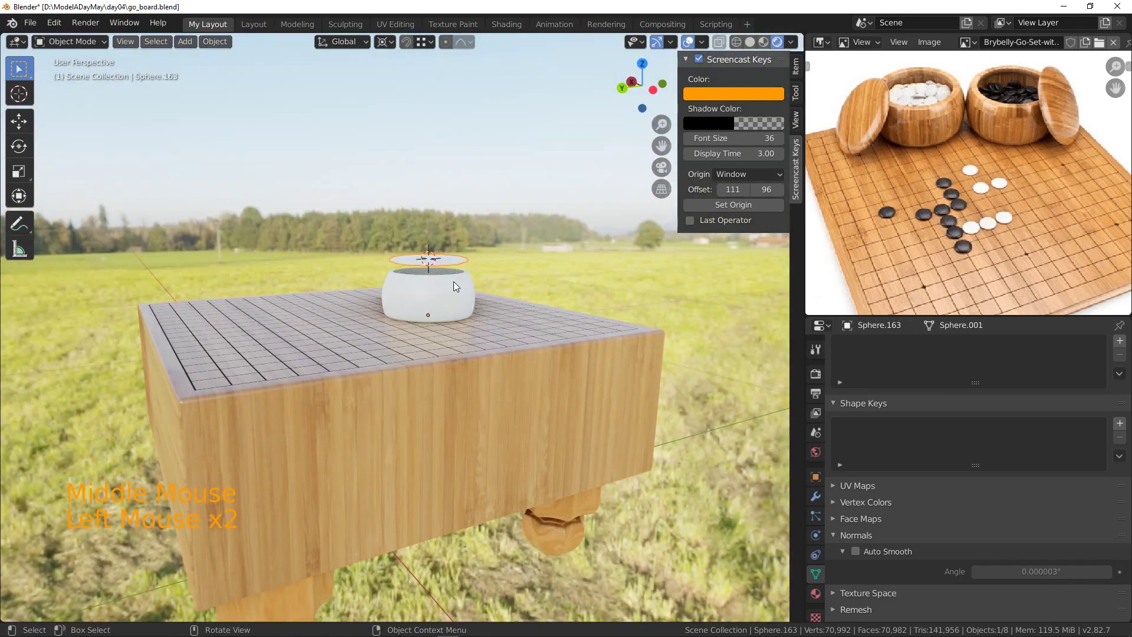
click(518, 27)
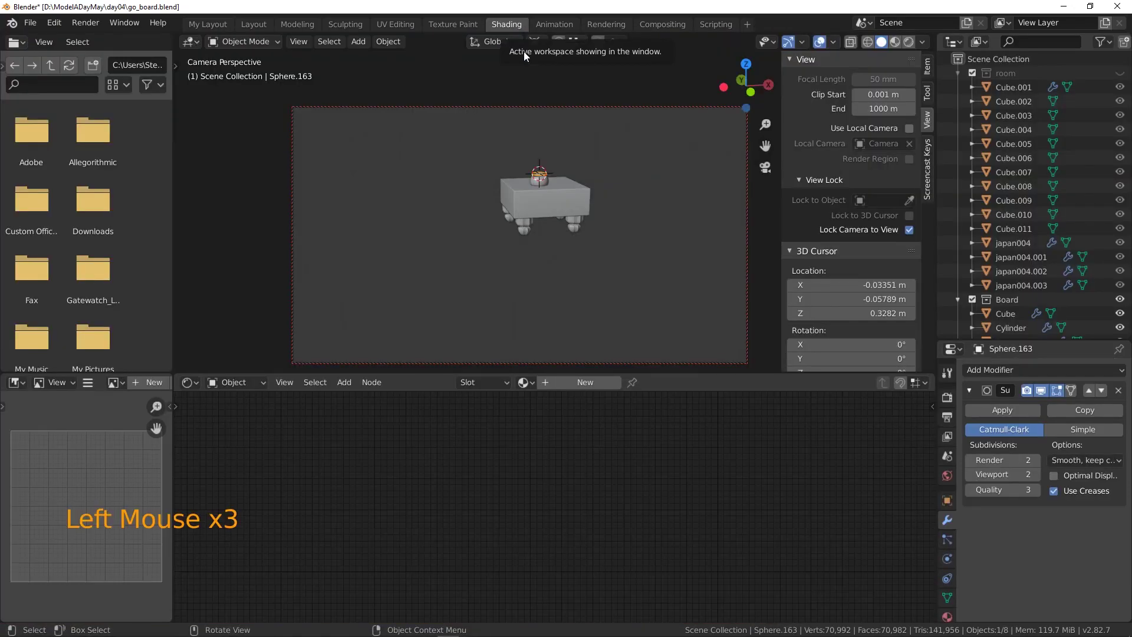
scroll(554, 181, up, 5)
shift+middle_drag(536, 181, 935, 42)
scroll(501, 307, up, 3)
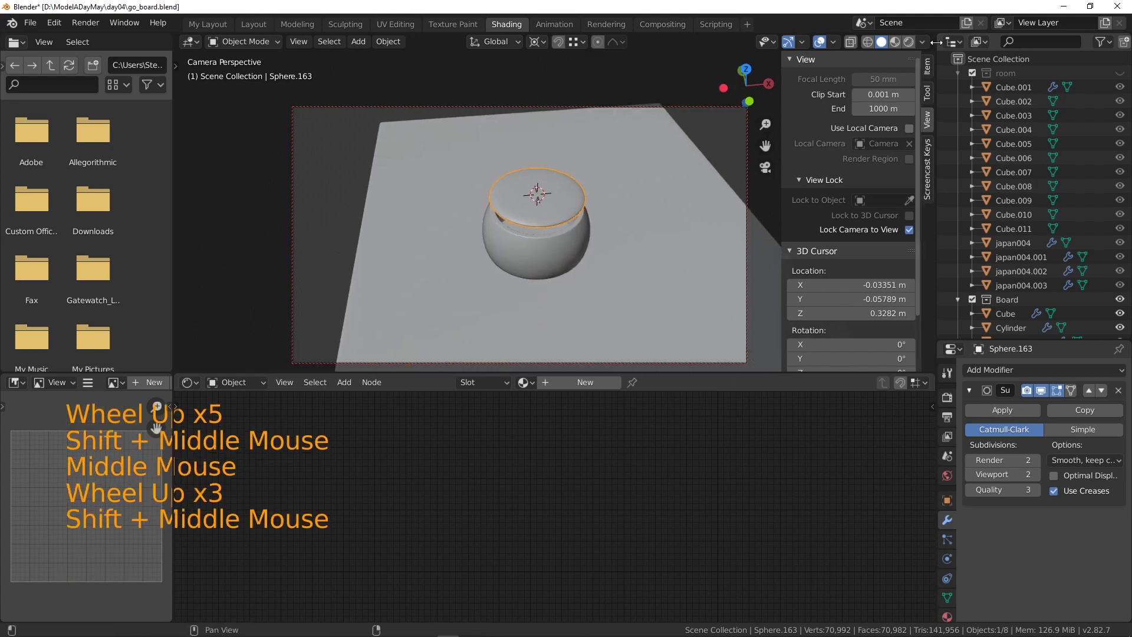
Set the viewport shading to Material Preview and frame the lidded bowl closely.
click(911, 41)
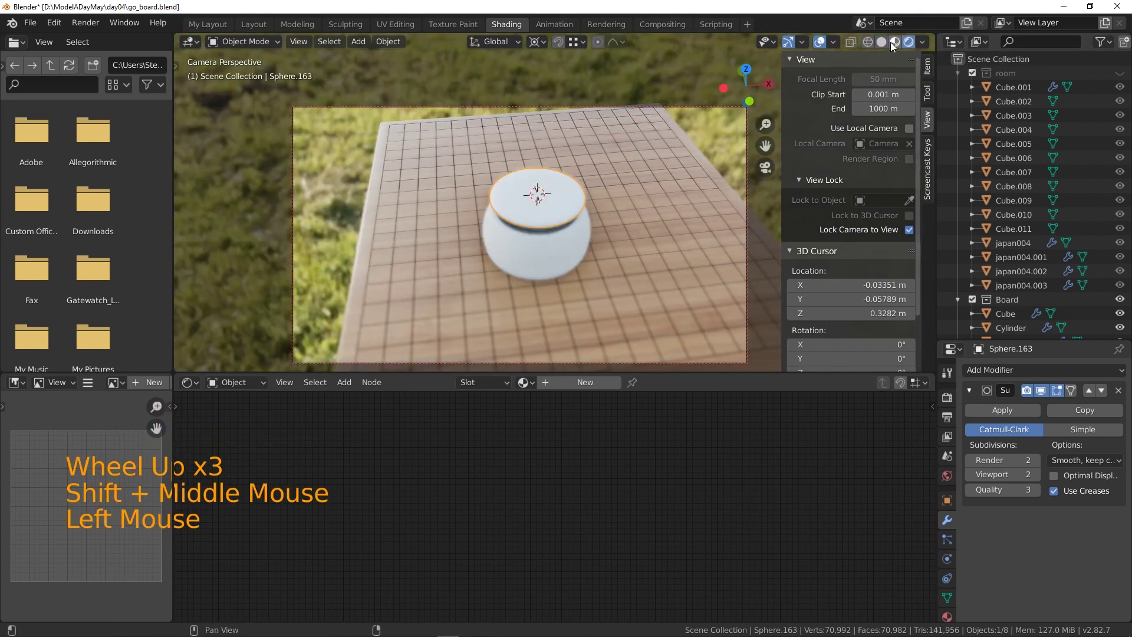
click(894, 41)
middle_drag(576, 278, 595, 261)
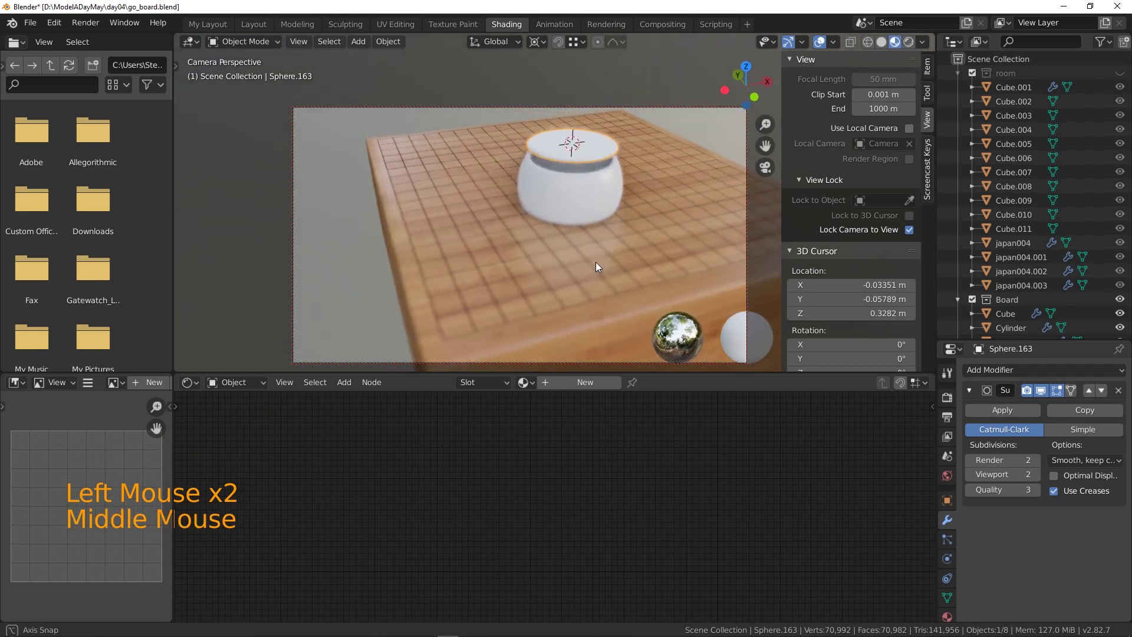
scroll(598, 197, up, 2)
shift+middle_drag(598, 197, 571, 260)
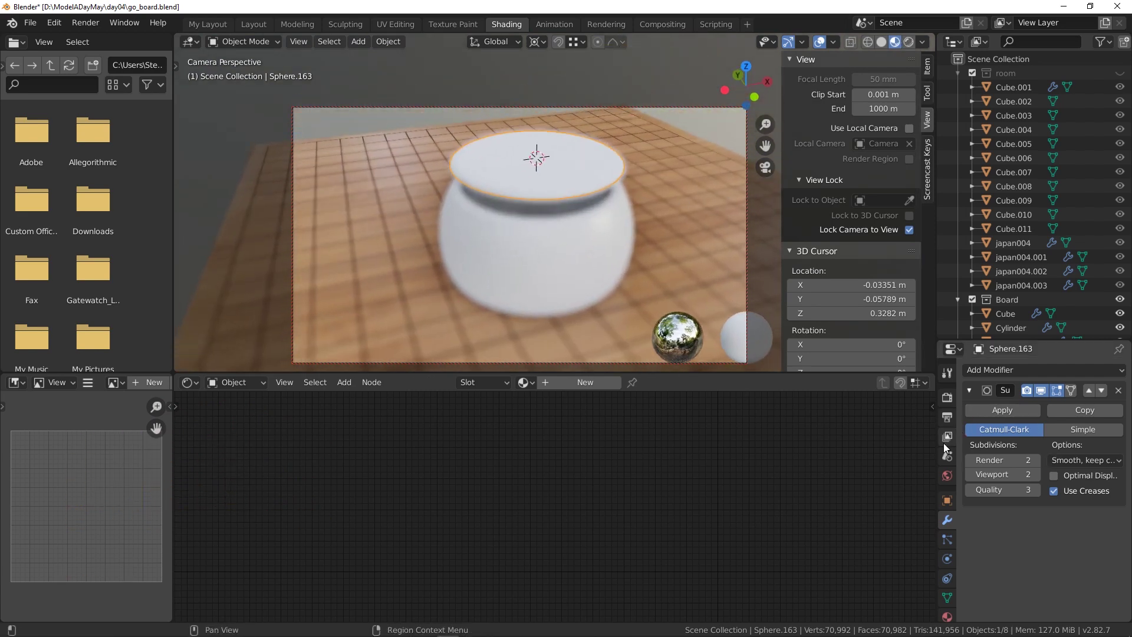
Check the Eevee render settings for the depth of field option, collapsing the Sampling and Ambient Occlusion sections.
click(946, 398)
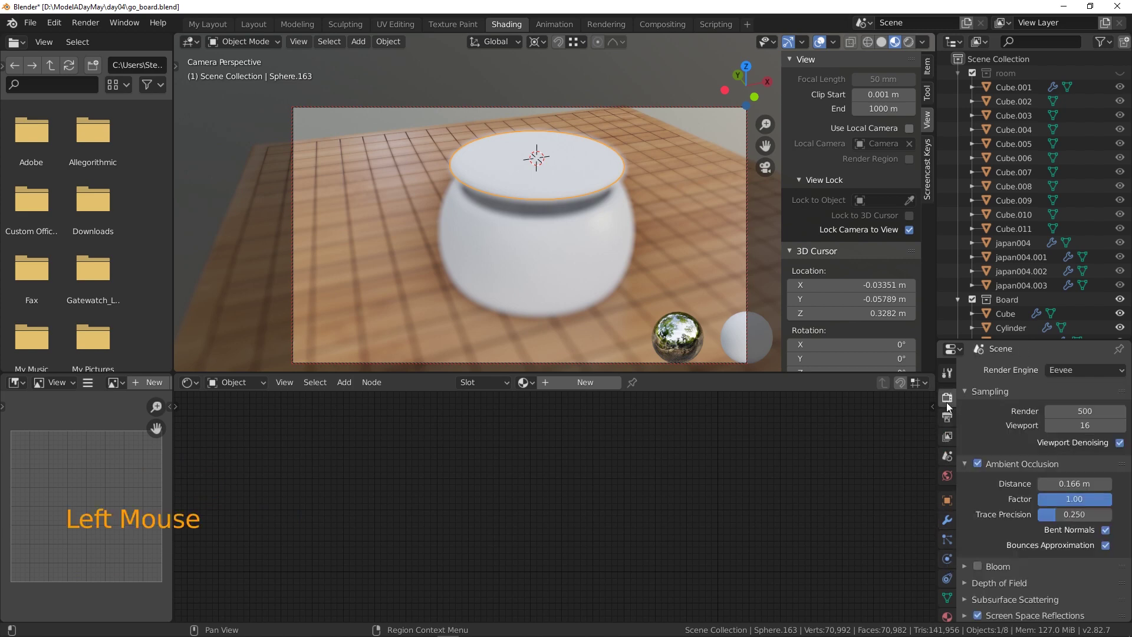
click(965, 462)
click(963, 393)
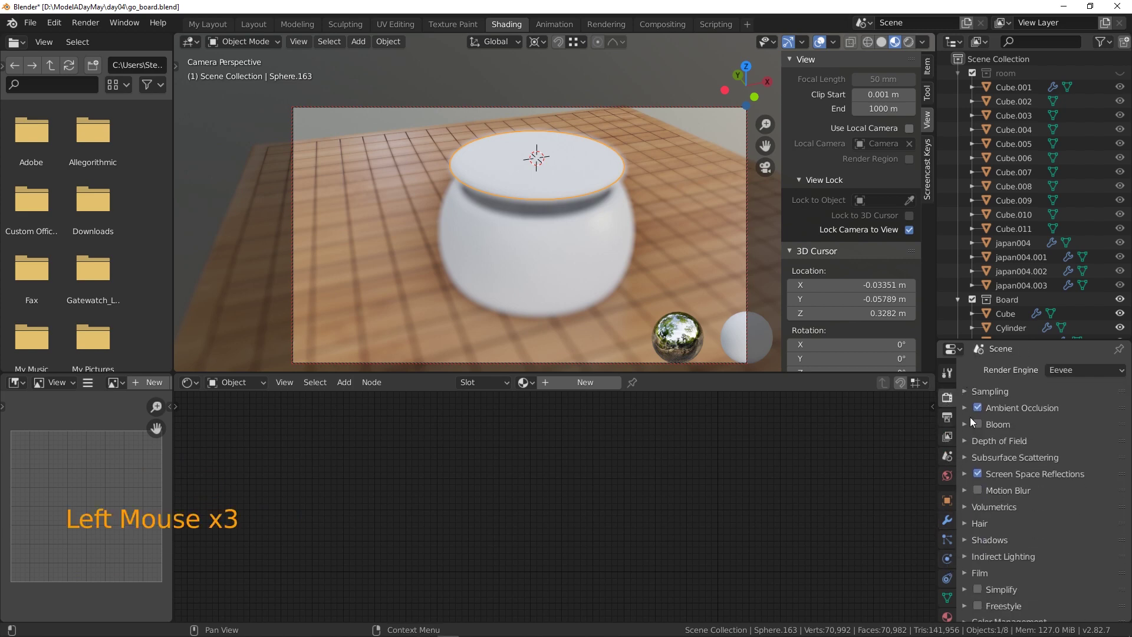
click(971, 440)
click(971, 441)
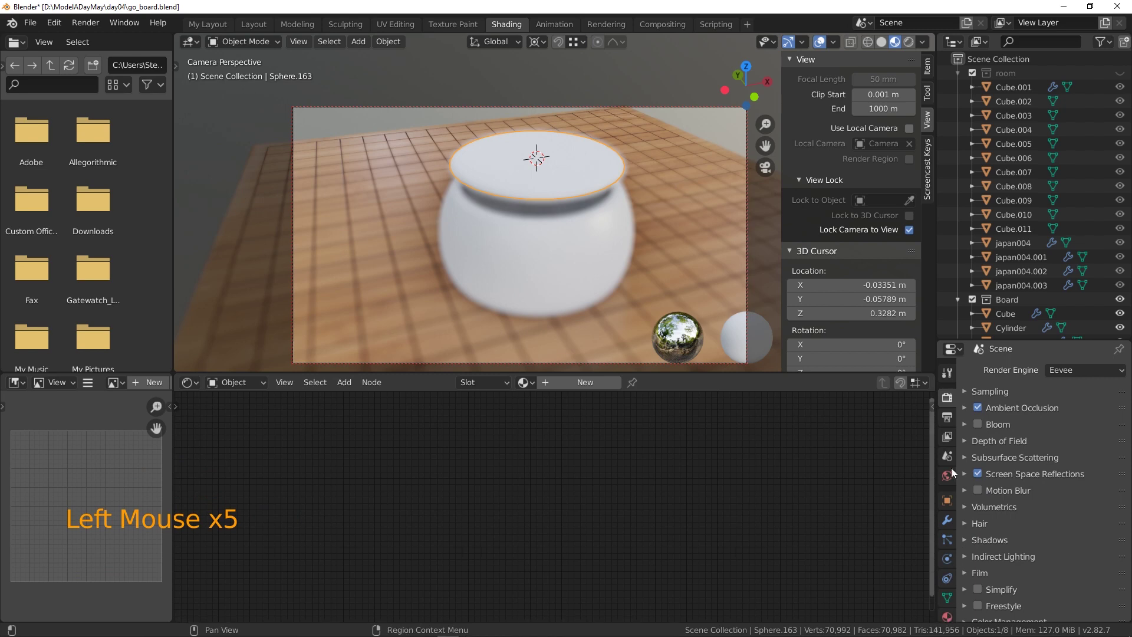
Select the scene camera and disable its Depth of Field.
scroll(952, 462, down, 6)
scroll(985, 214, down, 16)
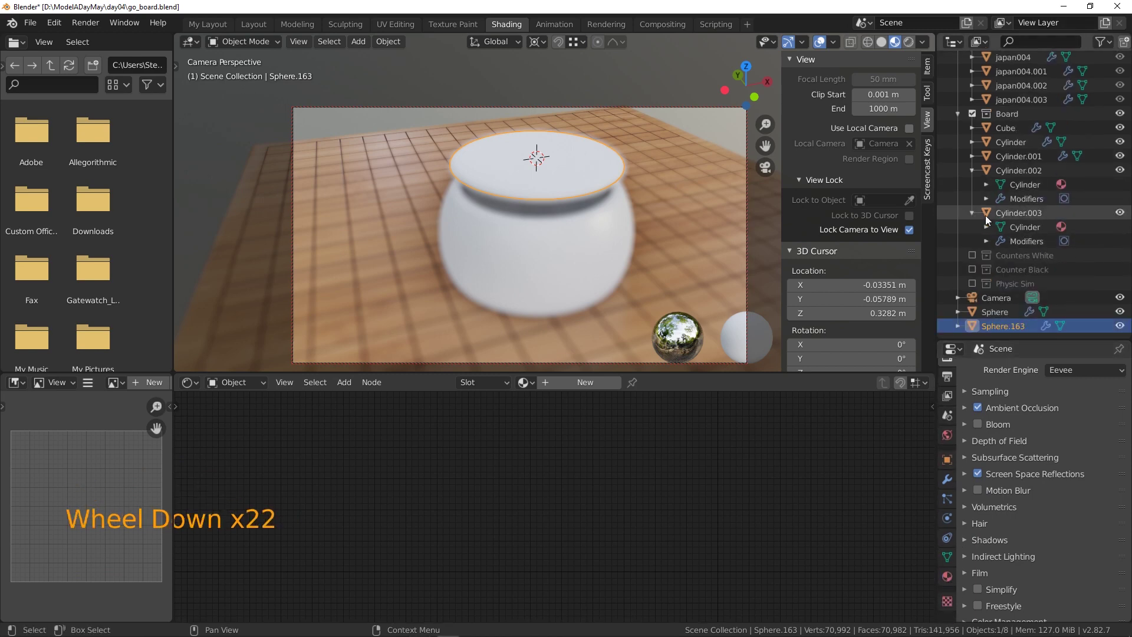
click(994, 297)
scroll(996, 472, down, 6)
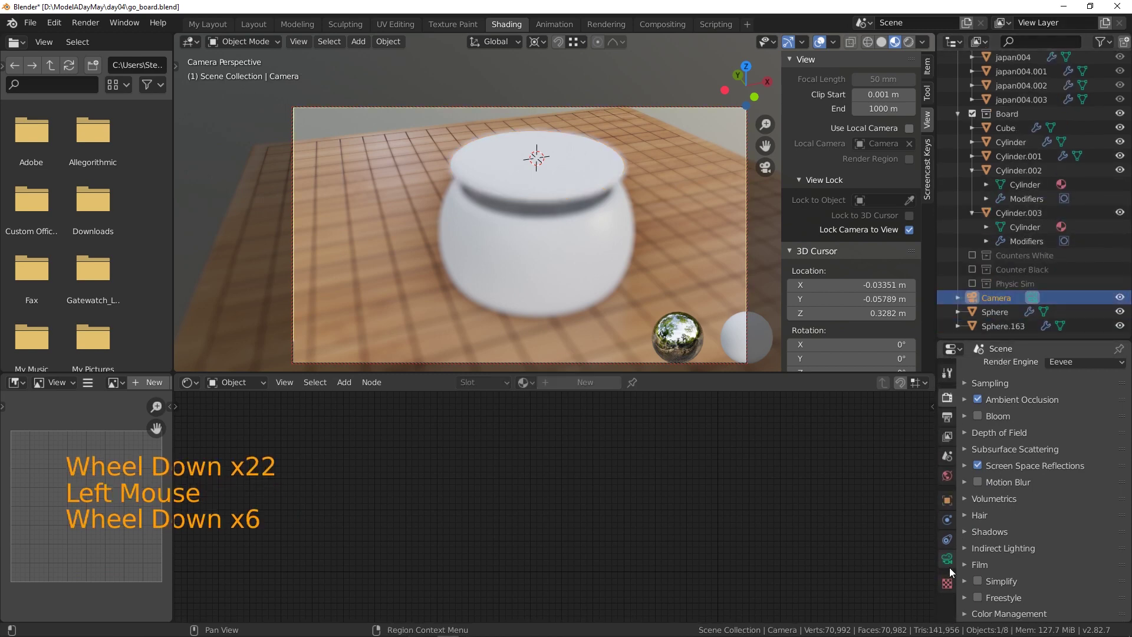
click(948, 560)
scroll(978, 513, down, 3)
click(978, 472)
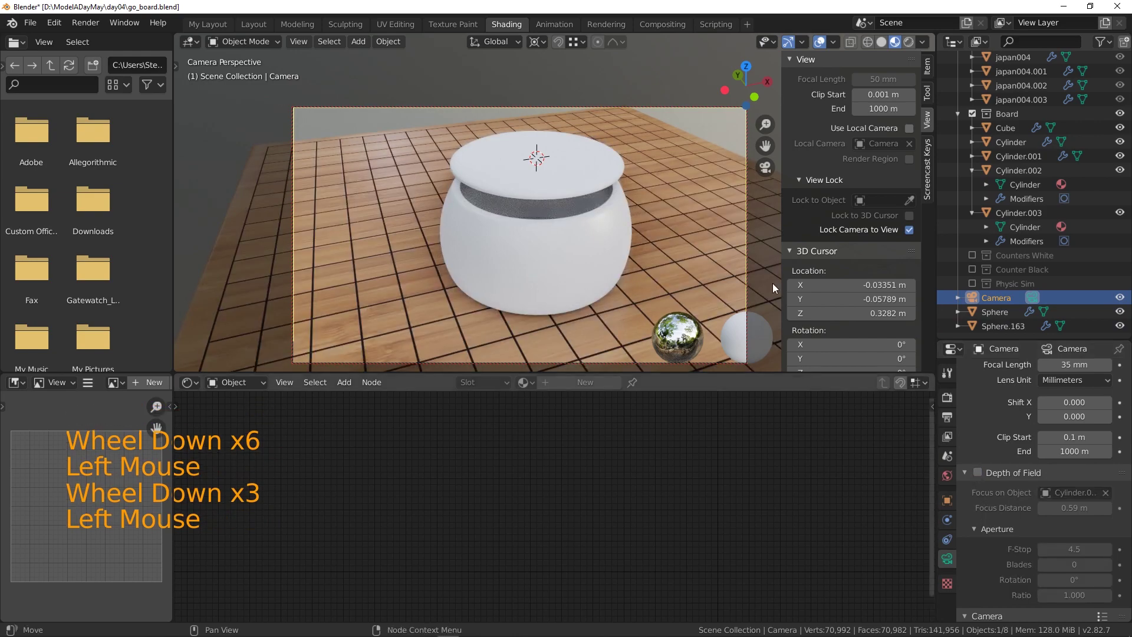
Turn off Lock Camera to View and frame the bowl and lid up close.
scroll(532, 161, up, 2)
scroll(533, 160, down, 2)
shift+middle_drag(532, 161, 540, 126)
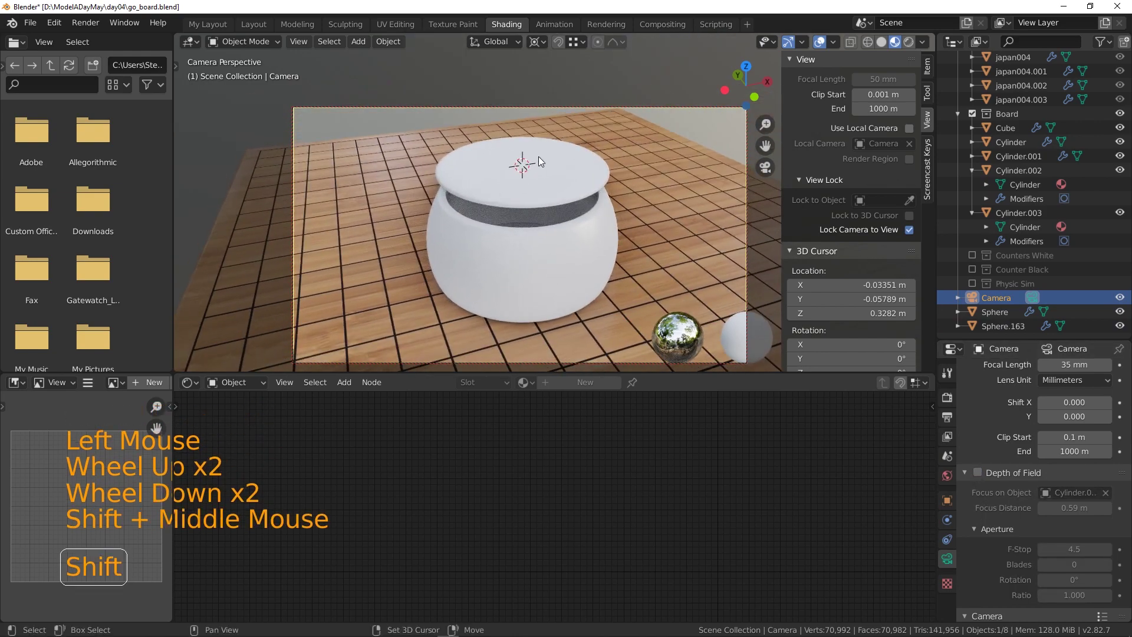
click(909, 229)
scroll(522, 163, up, 3)
scroll(540, 126, down, 1)
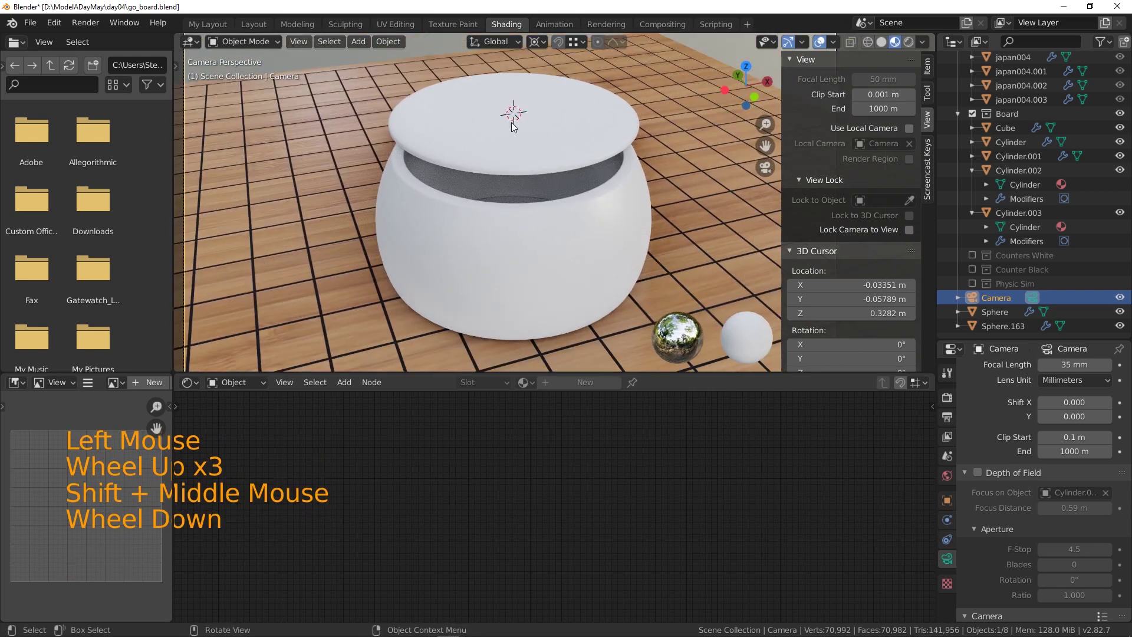
Assign the existing Board material to the lid.
click(550, 112)
click(523, 382)
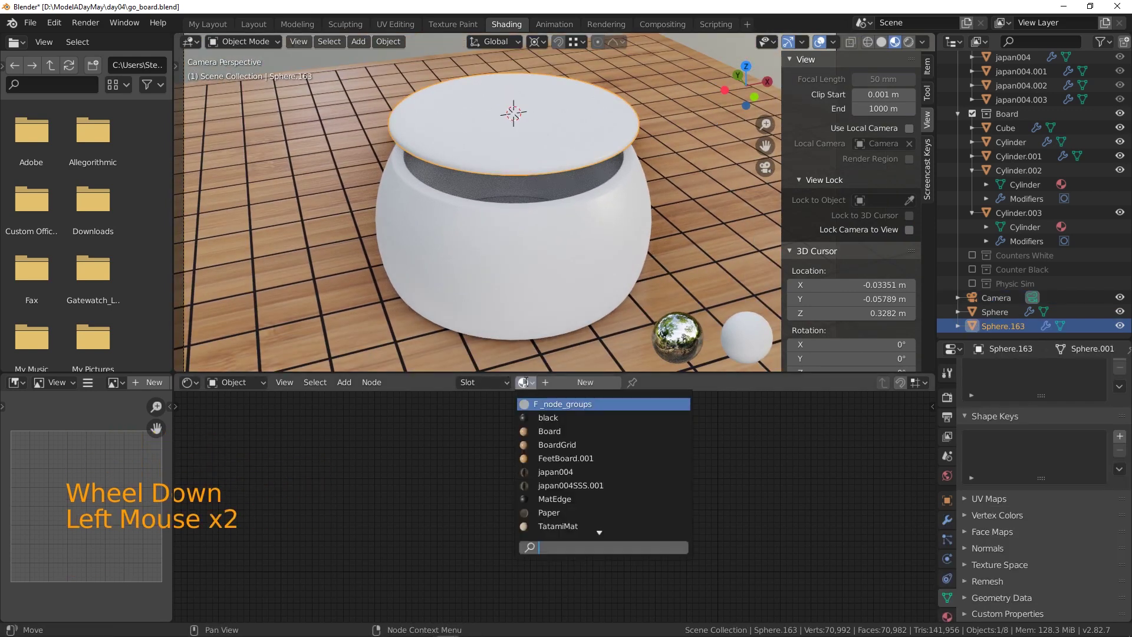
click(544, 431)
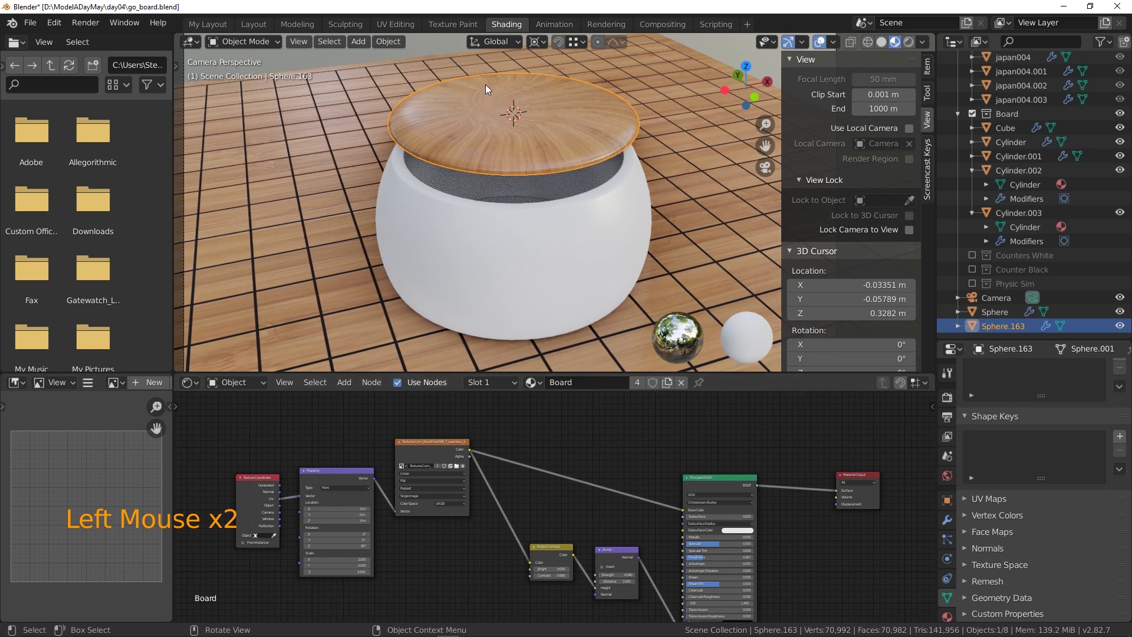
Make the lid's Board material a separate copy and rename it BoardPotLid.
click(664, 383)
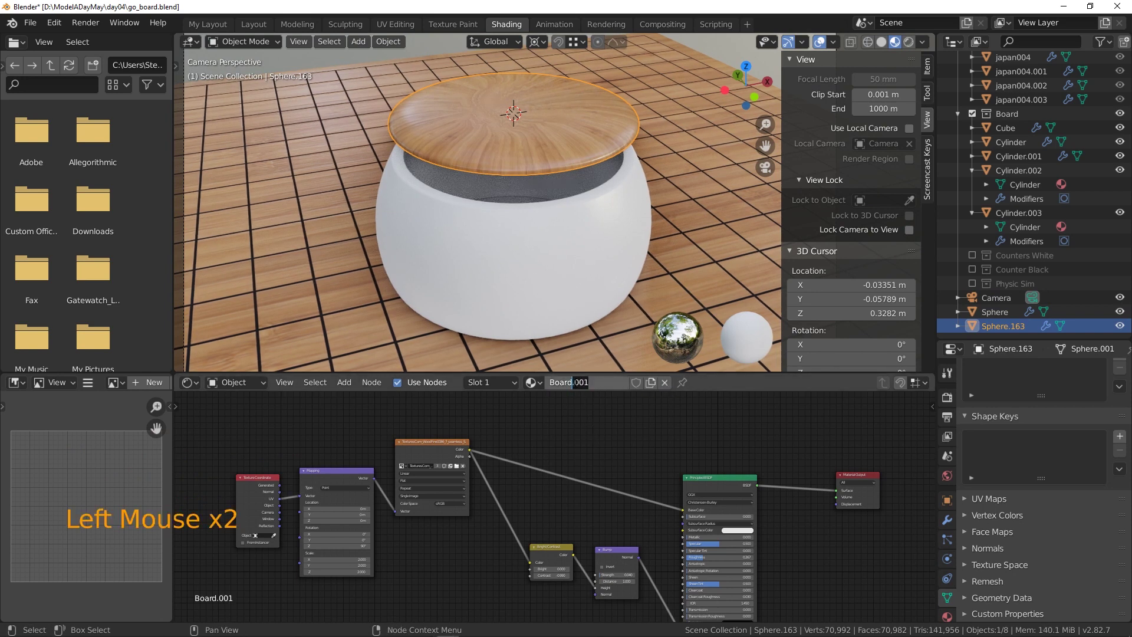
text(yLid)
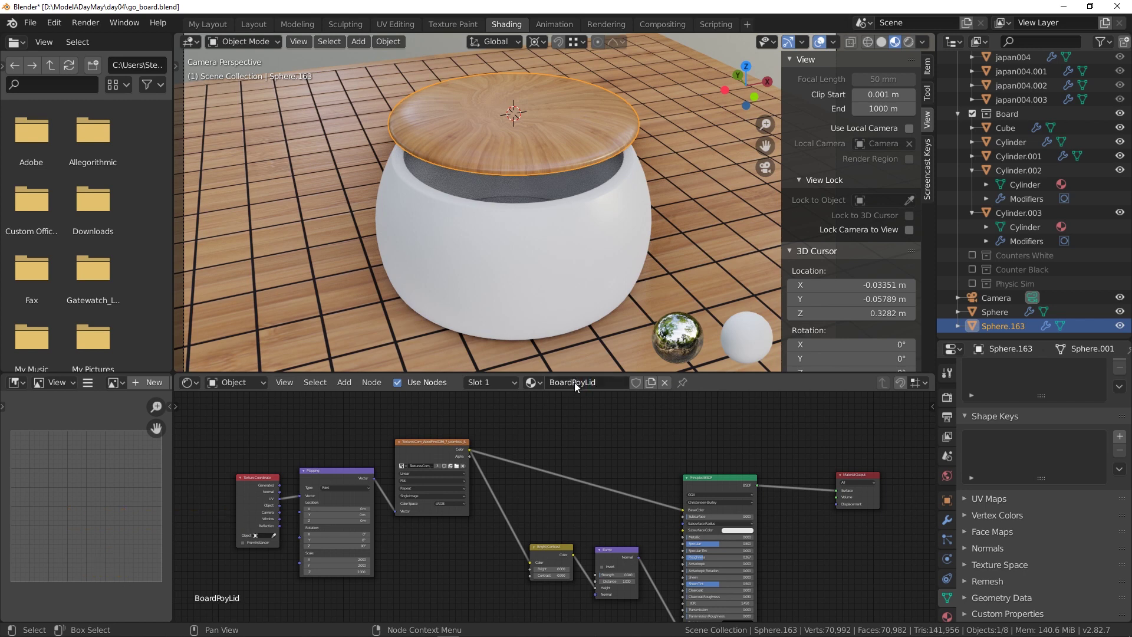
click(584, 384)
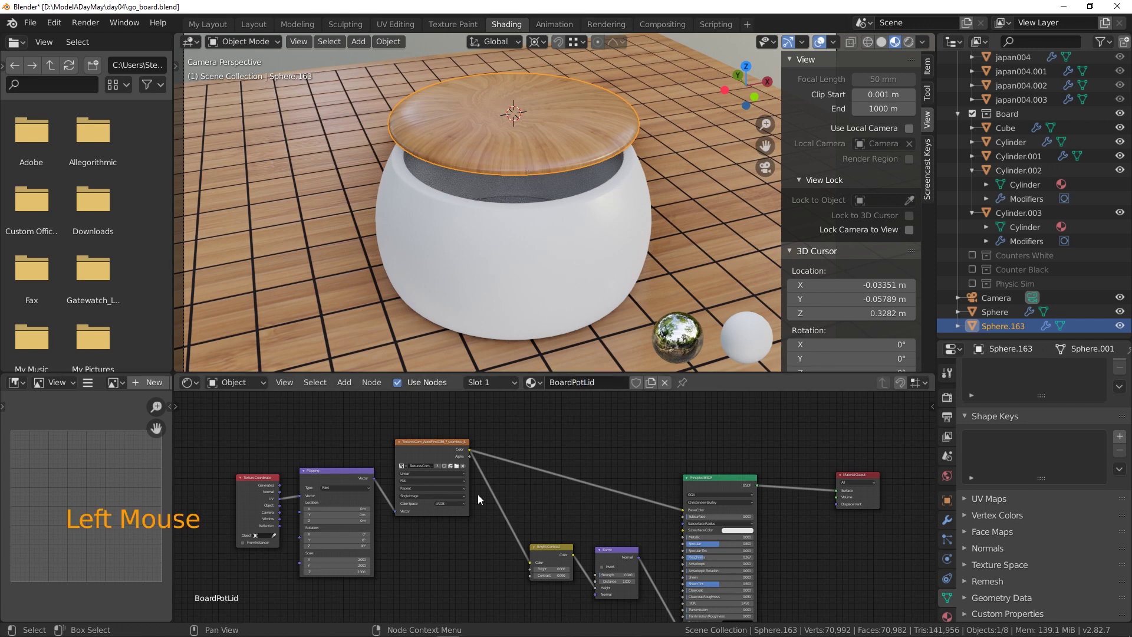
Try Sphere projection on the lid material's wood image texture and check the lid from above.
shift+scroll(326, 512, up, 1)
shift+middle_drag(326, 512, 426, 458)
scroll(366, 470, up, 3)
scroll(426, 459, up, 3)
click(398, 445)
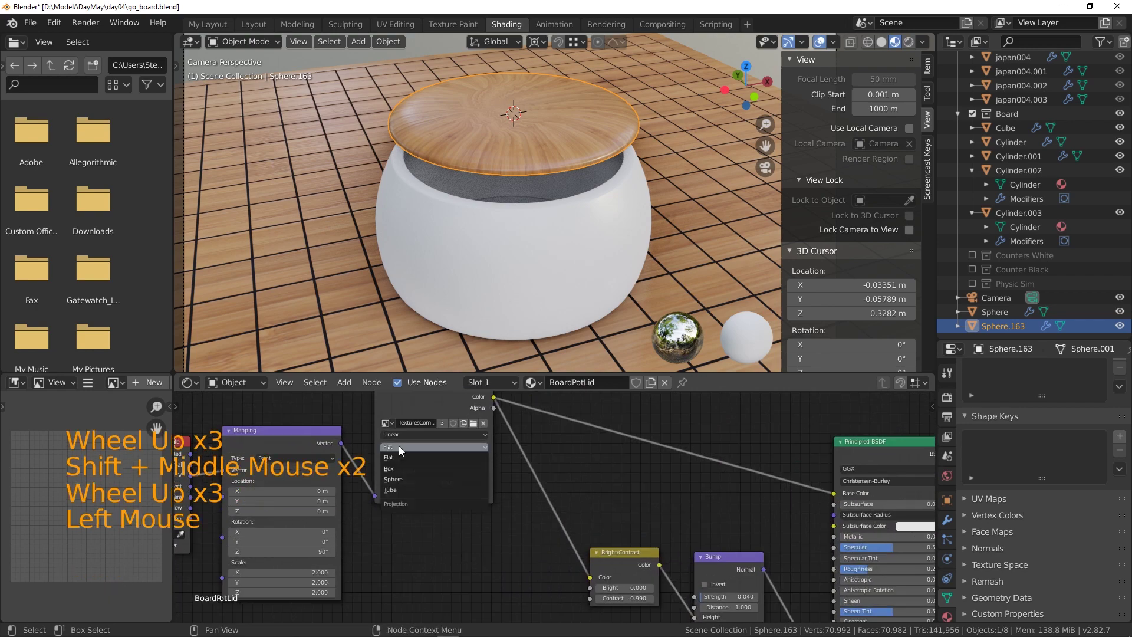
click(405, 479)
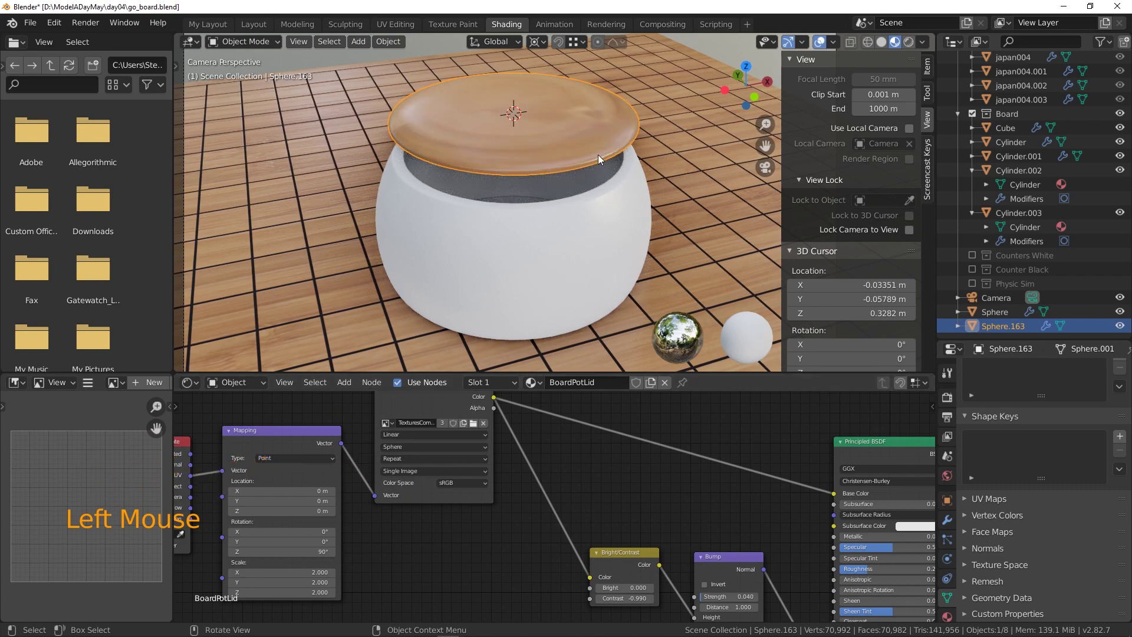
middle_drag(598, 154, 600, 188)
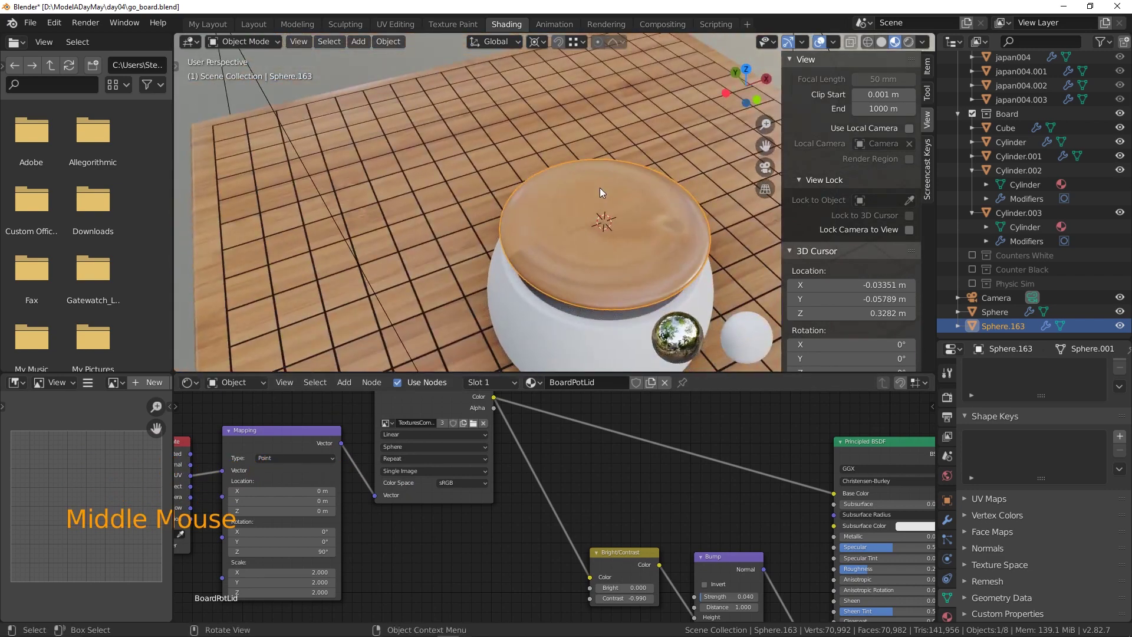
Set the Mapping node's rotation to X 90°, Y 90° and Z 0° in the lid material.
drag(313, 551, 312, 552)
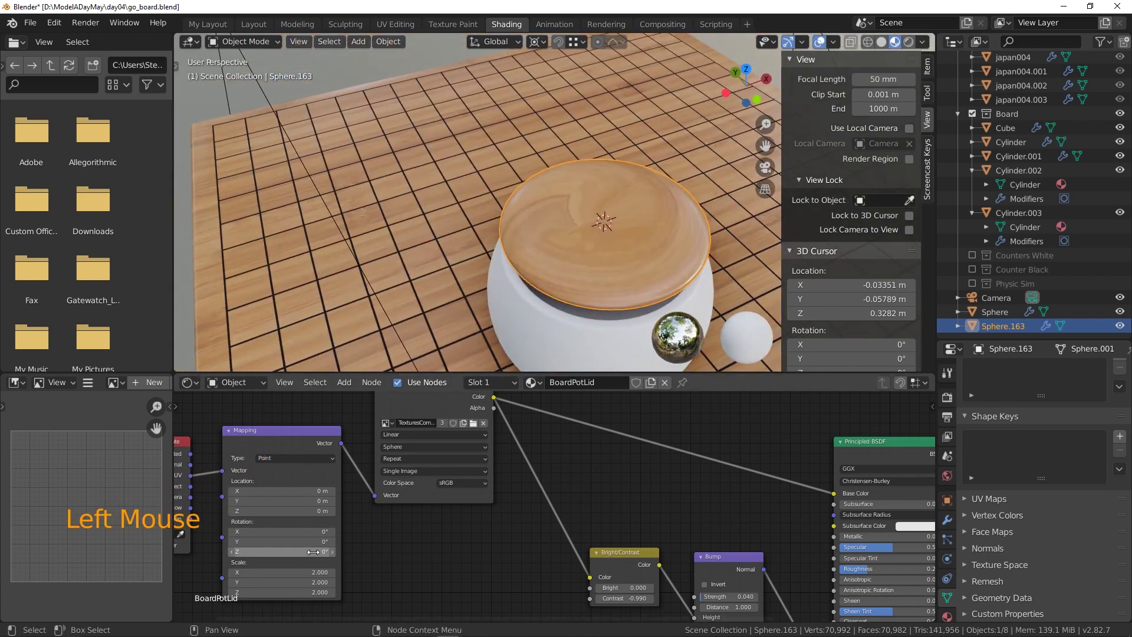
double_click(303, 532)
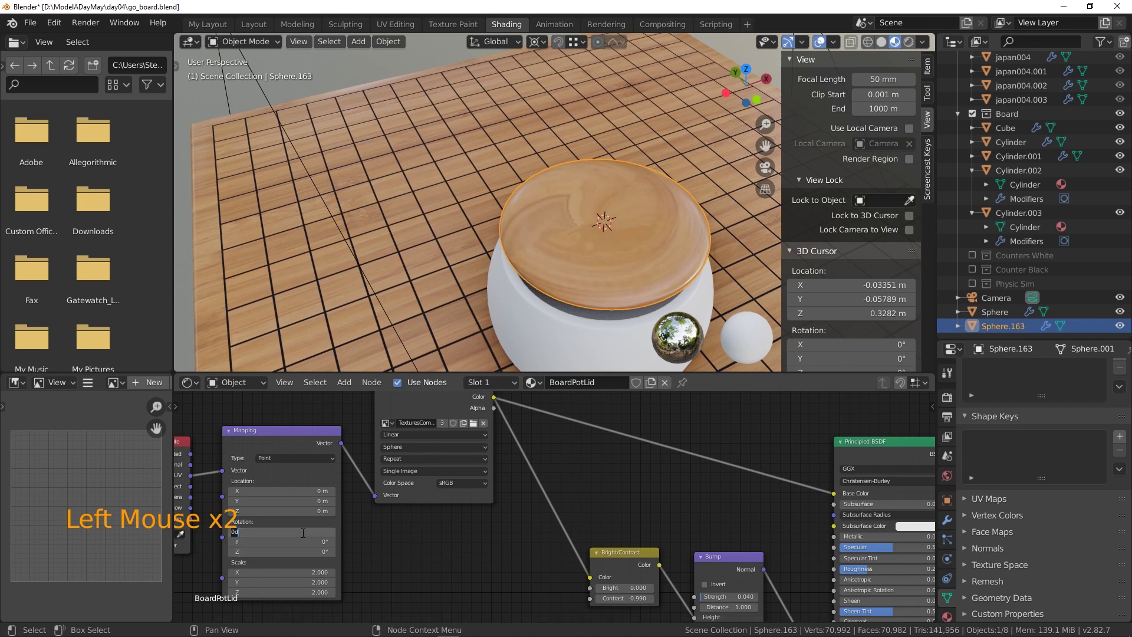
key(Return)
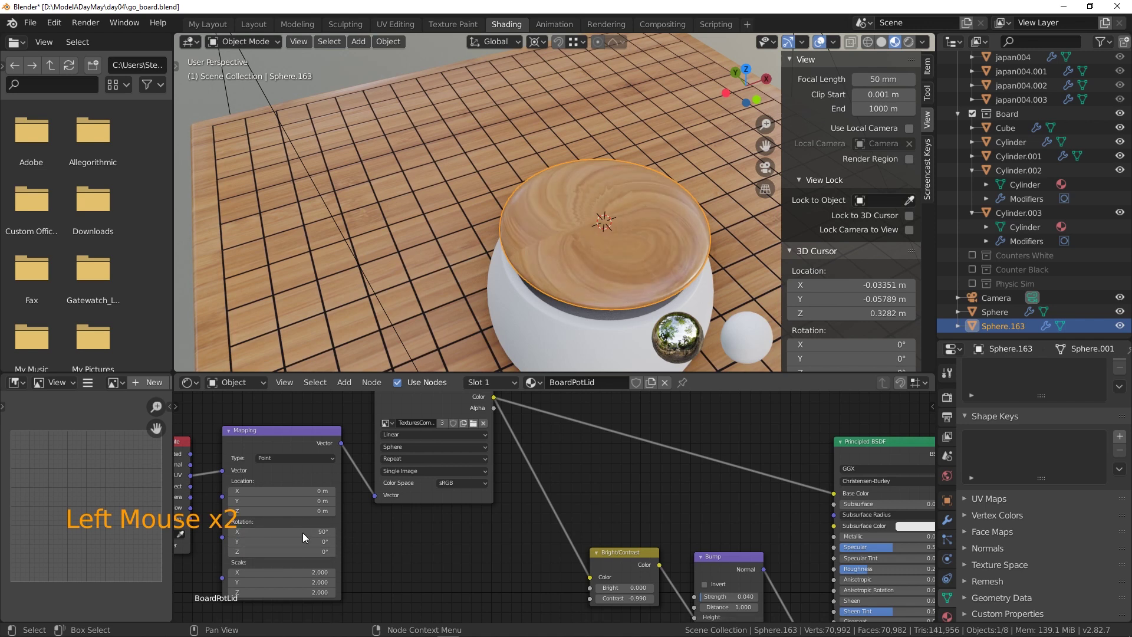
text(90)
key(Return)
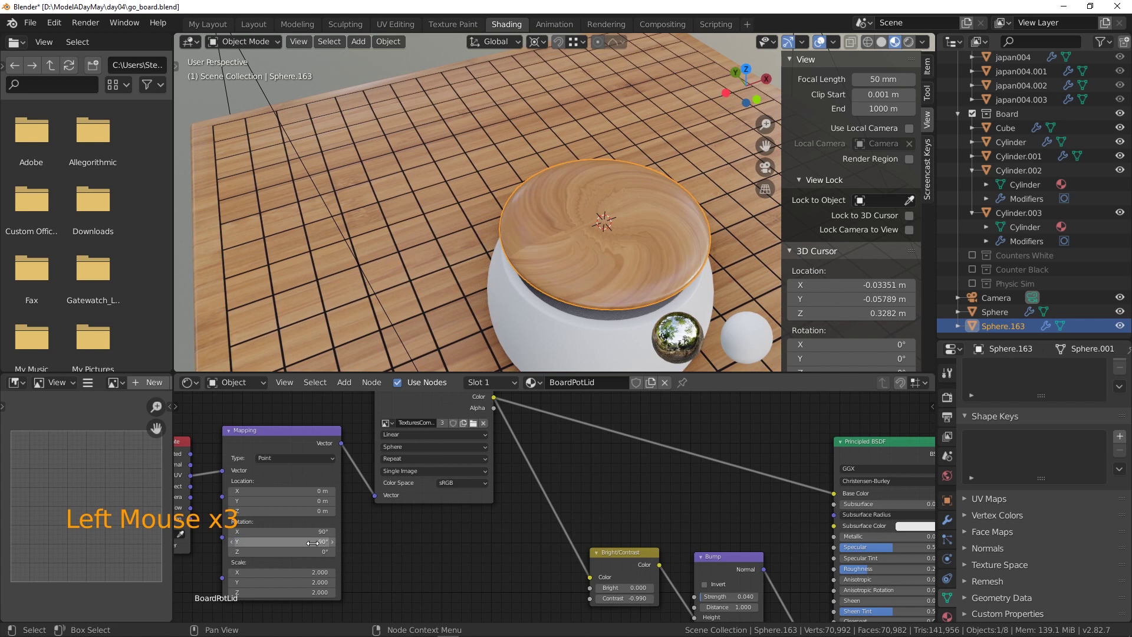
Try Box and Tube projection on the lid material's wood image texture, and settle on Flat.
click(413, 448)
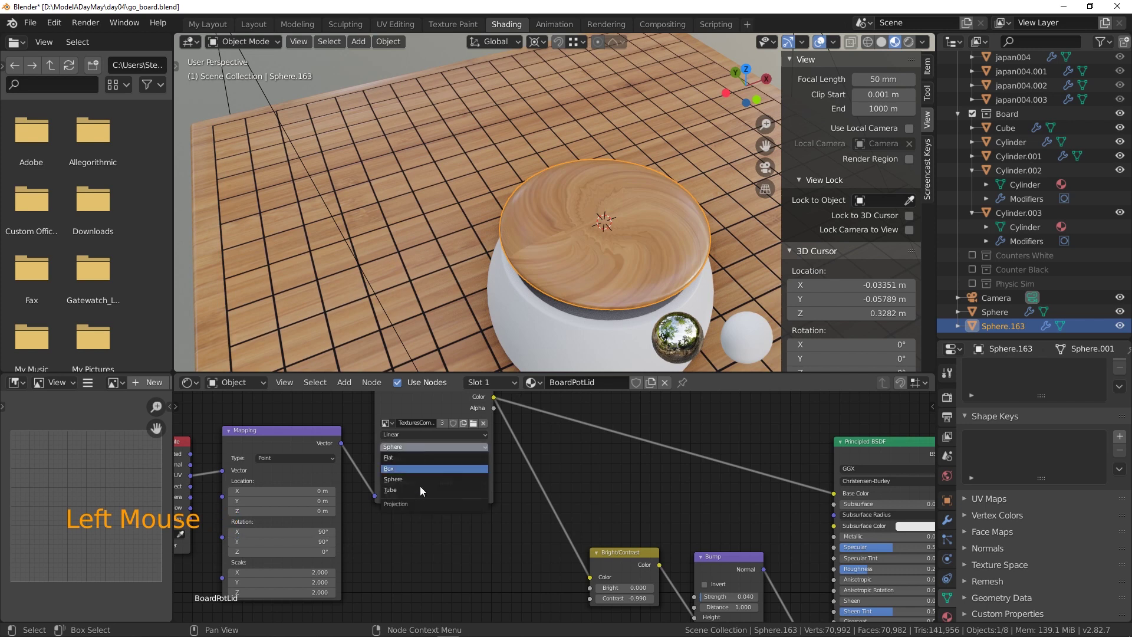
click(407, 467)
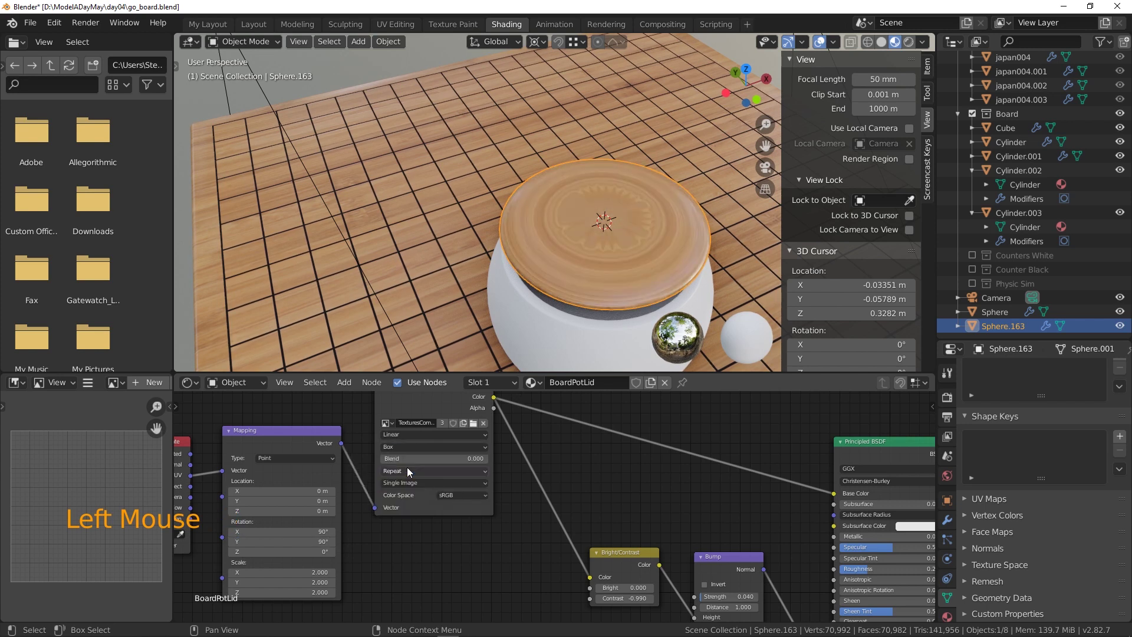
click(413, 446)
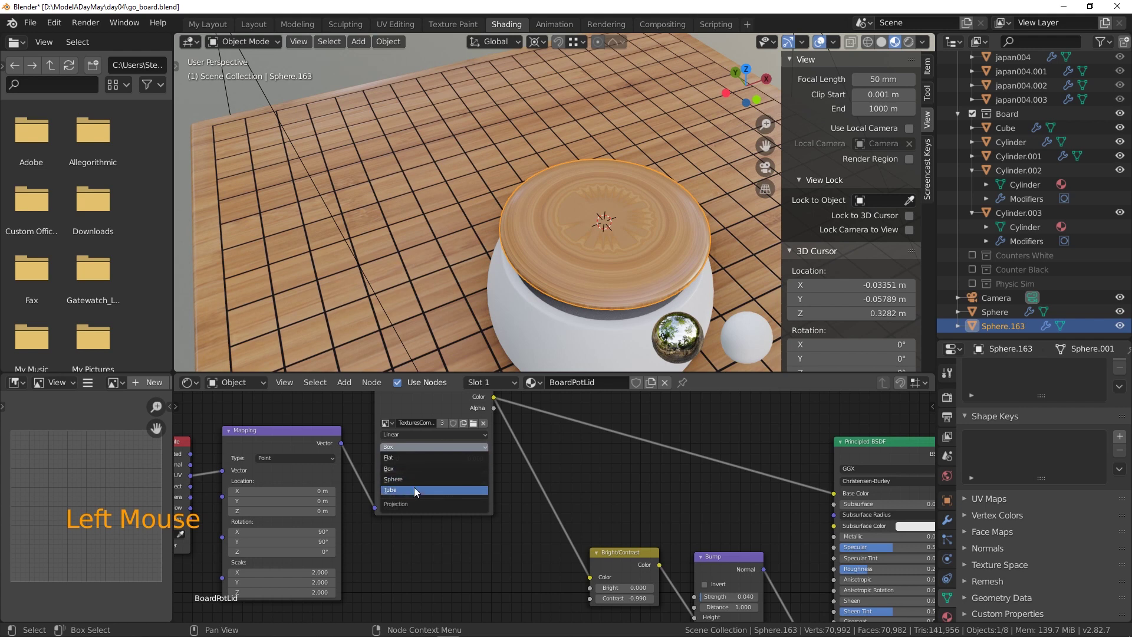
click(415, 489)
click(411, 448)
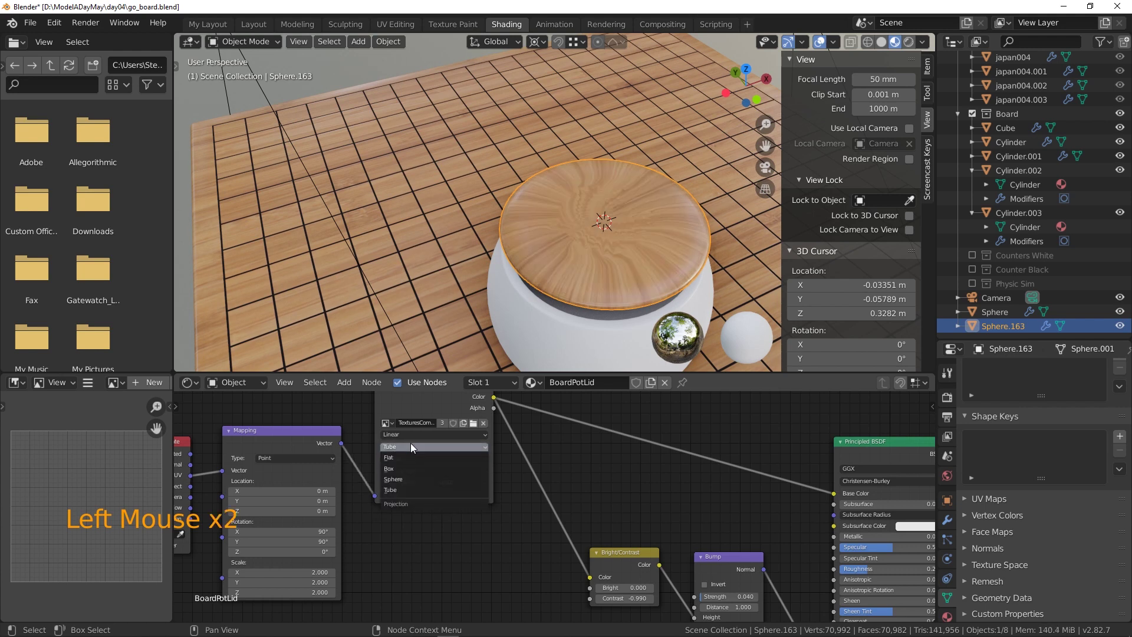
click(410, 459)
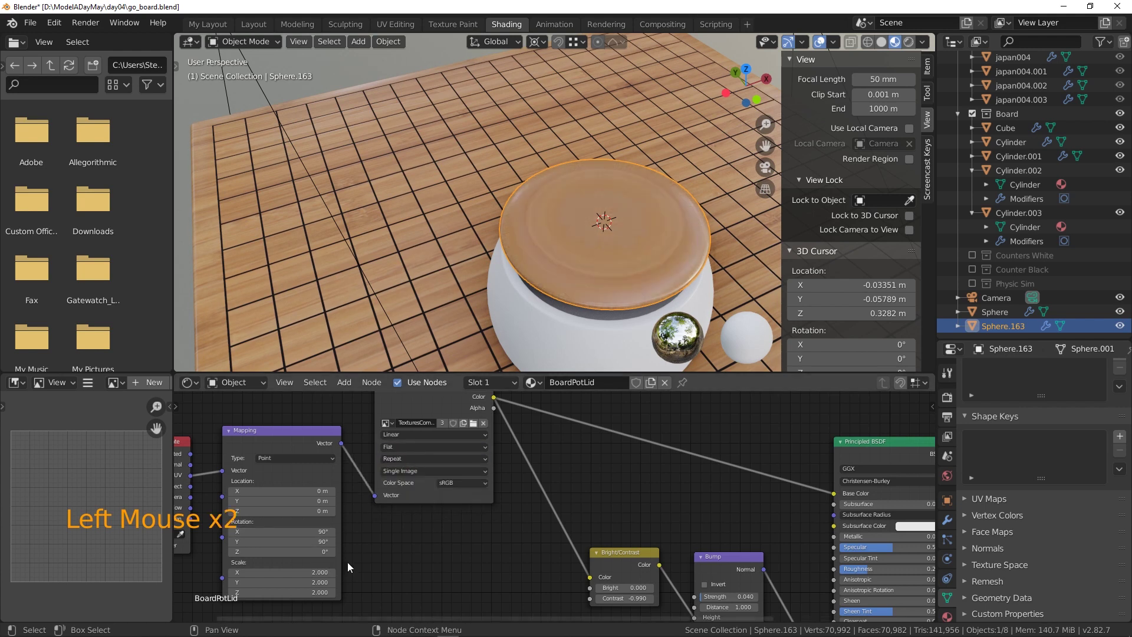
Set the Mapping node's scale to 1 on X, Y and Z in the lid material.
shift+middle_drag(328, 565, 384, 518)
click(372, 527)
text(1)
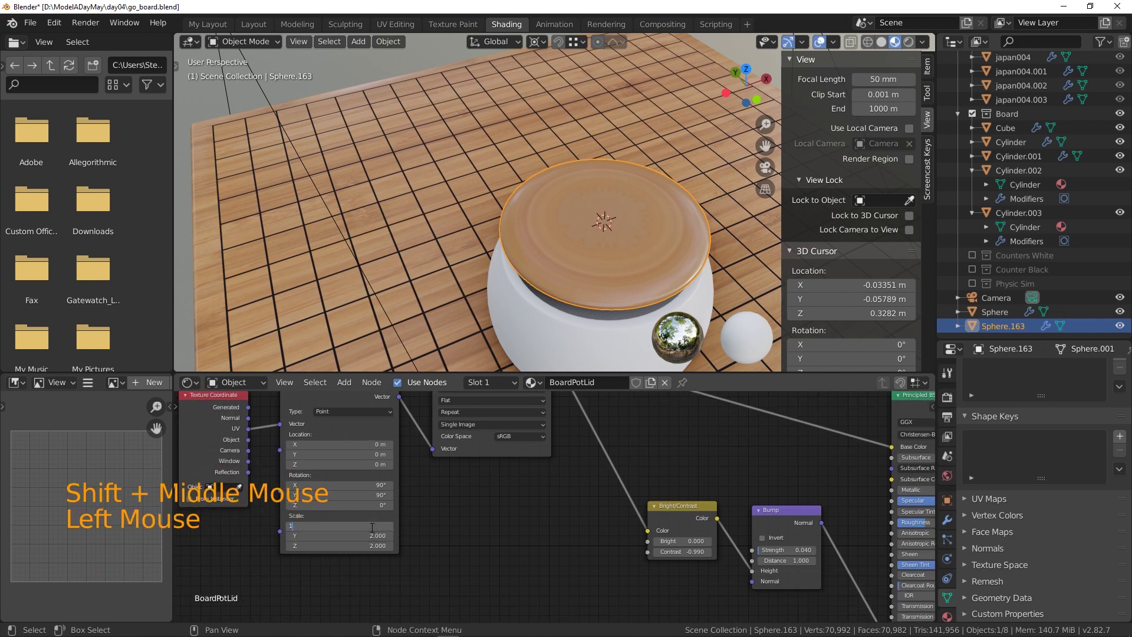
key(Tab)
text(1)
key(Tab)
text(1)
key(Return)
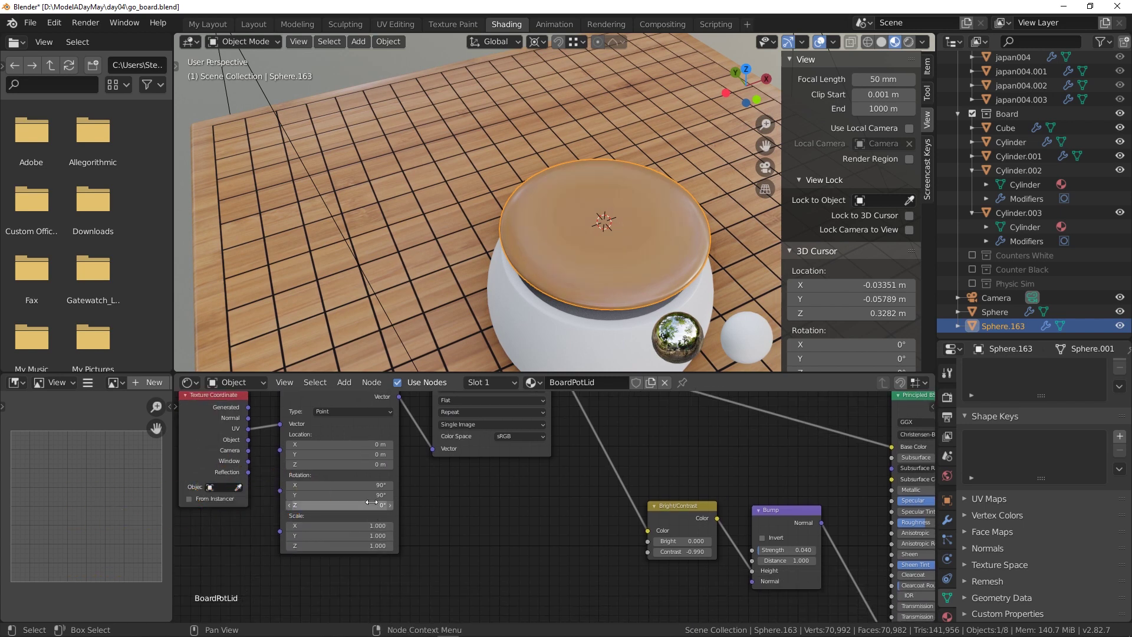
Reset the Mapping node's X and Y rotation to 0°.
click(370, 484)
text(0)
key(Tab)
text(0)
key(Tab)
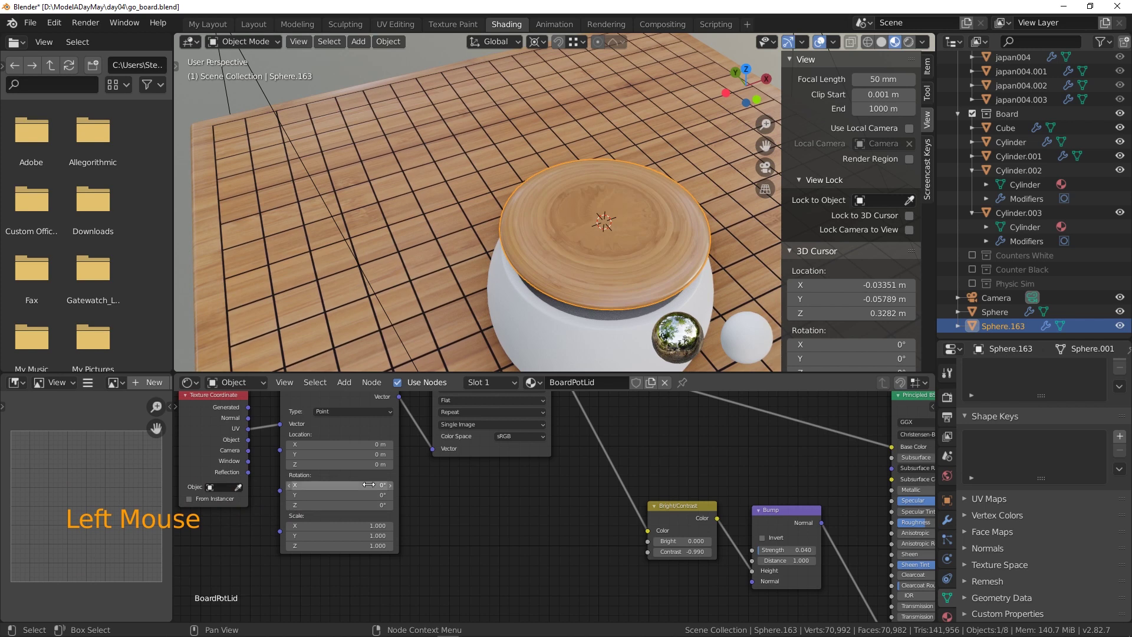
Feed the Mapping node's Vector input from the Texture Coordinate node's Object output instead of UV.
shift+middle_drag(211, 455, 295, 470)
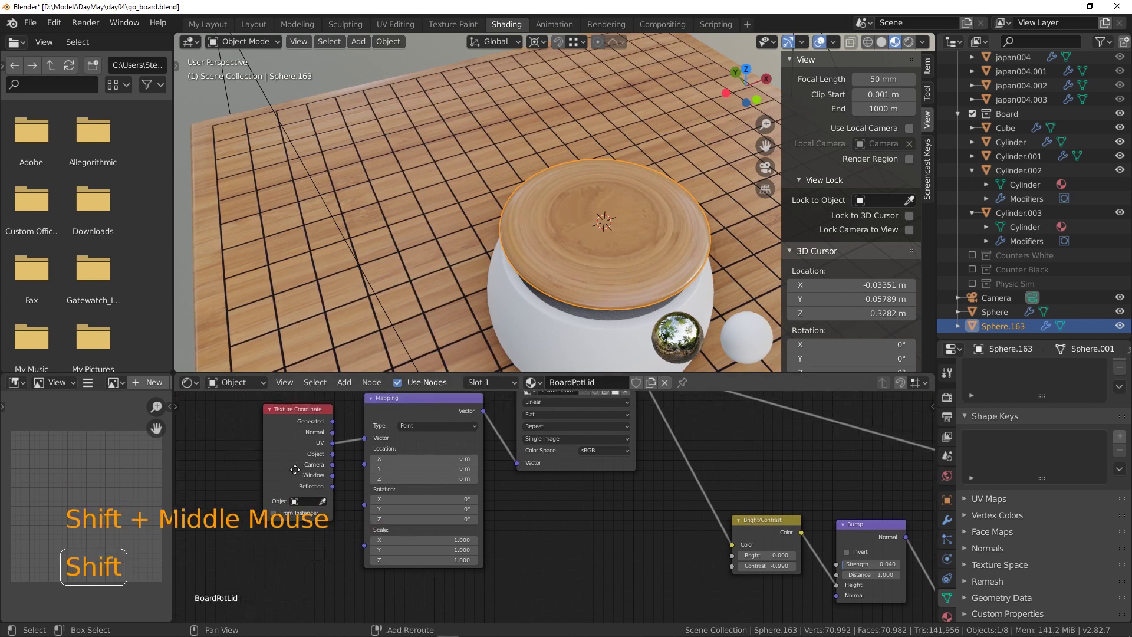
shift+middle_drag(376, 433, 376, 449)
drag(299, 447, 366, 459)
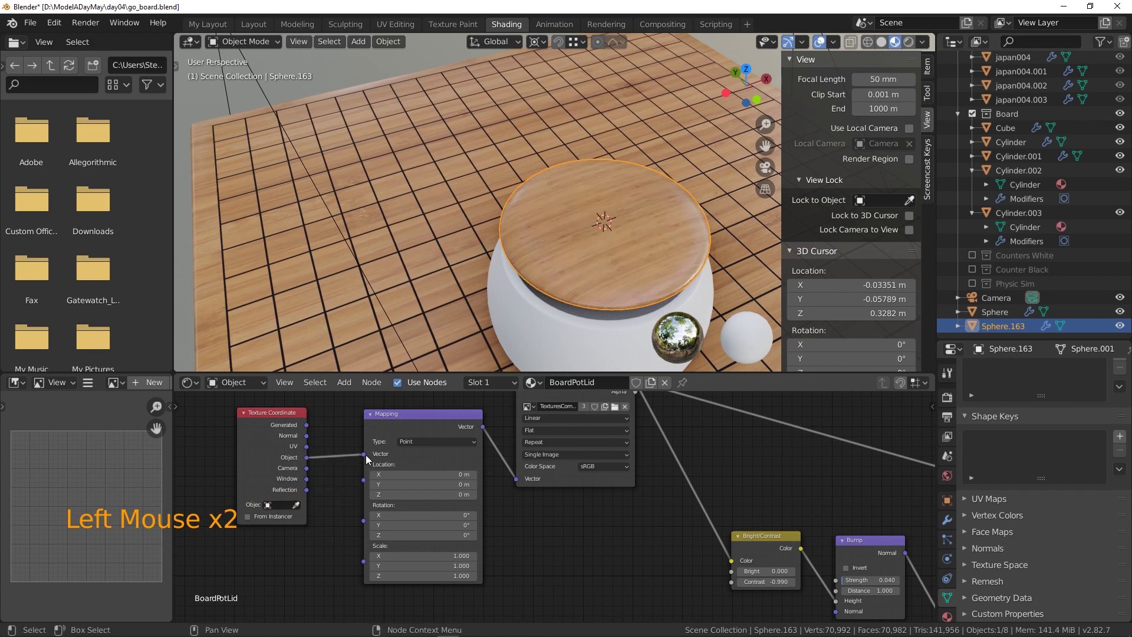
Isolate the lid in local view and examine its wood grain from the side and from above.
middle_drag(507, 150, 443, 235)
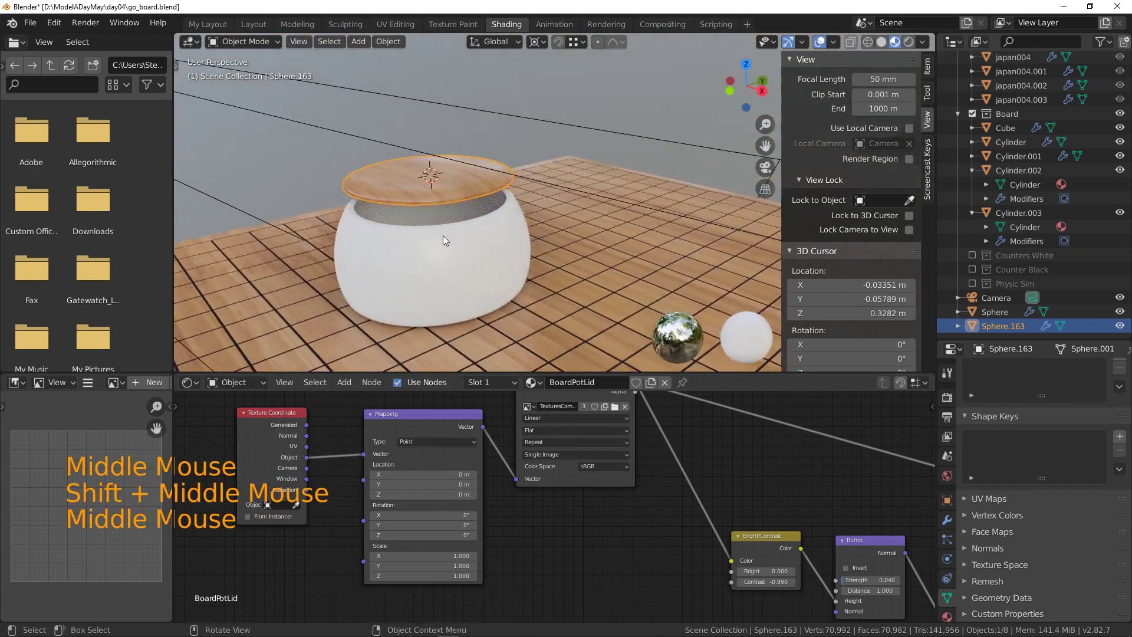
scroll(422, 193, up, 3)
shift+middle_drag(422, 194, 496, 200)
click(497, 200)
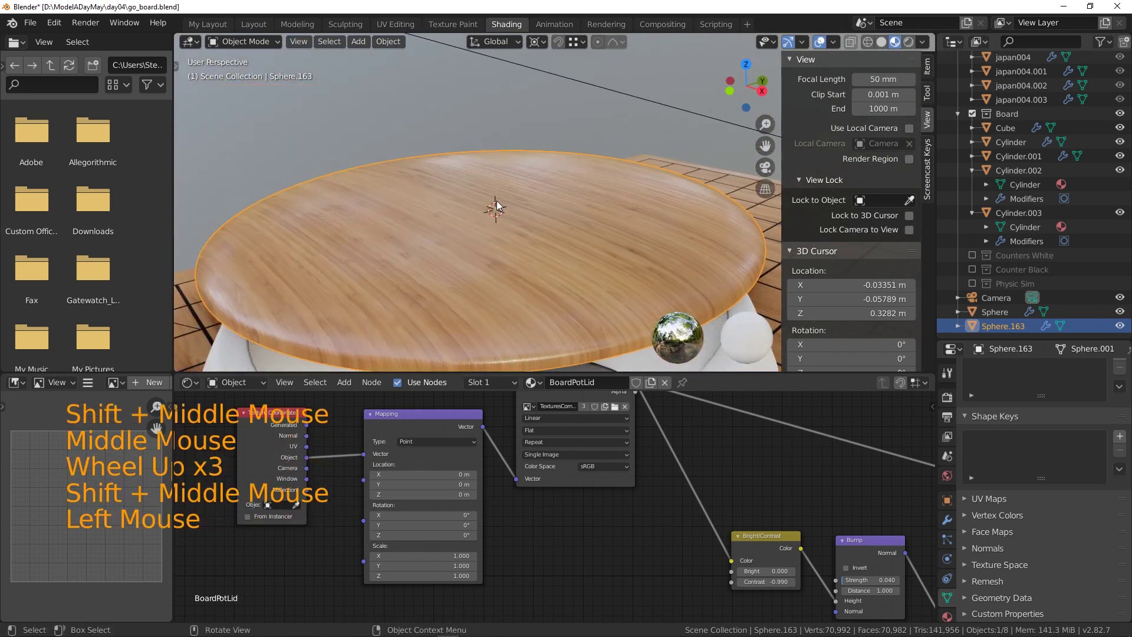
key(KP_Divide)
mouse_move(602, 260)
middle_down()
mouse_move(559, 213)
mouse_move(558, 175)
mouse_move(579, 129)
mouse_move(591, 211)
mouse_move(513, 306)
mouse_move(300, 232)
mouse_move(648, 273)
mouse_move(745, 240)
mouse_move(715, 295)
mouse_move(671, 313)
mouse_move(560, 295)
mouse_move(473, 235)
middle_up()
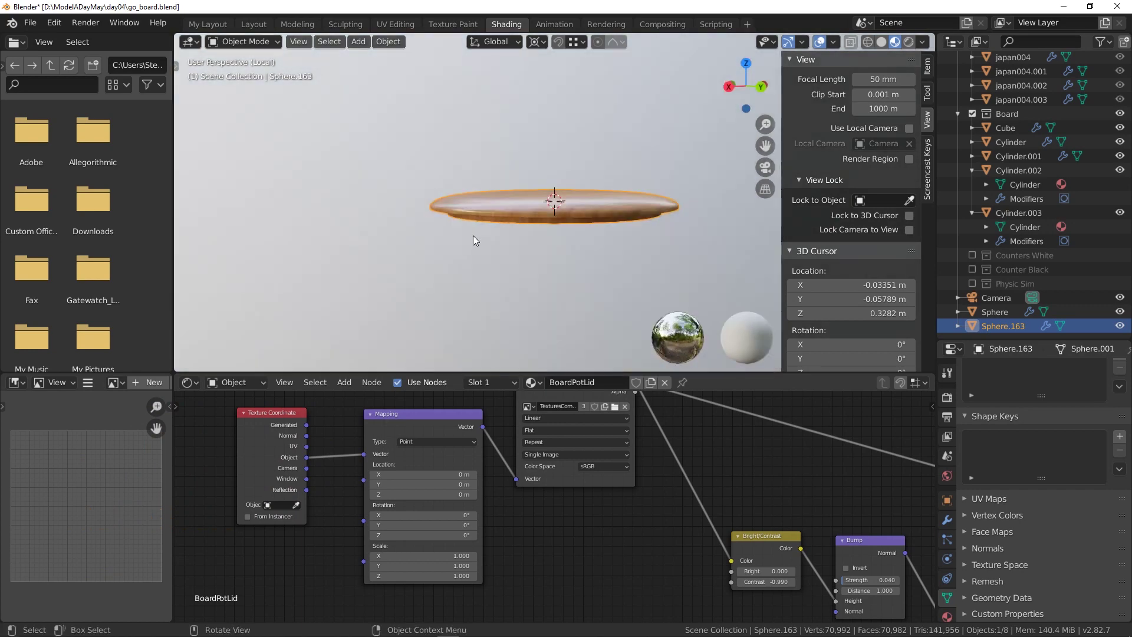
scroll(638, 197, up, 2)
middle_drag(638, 197, 706, 264)
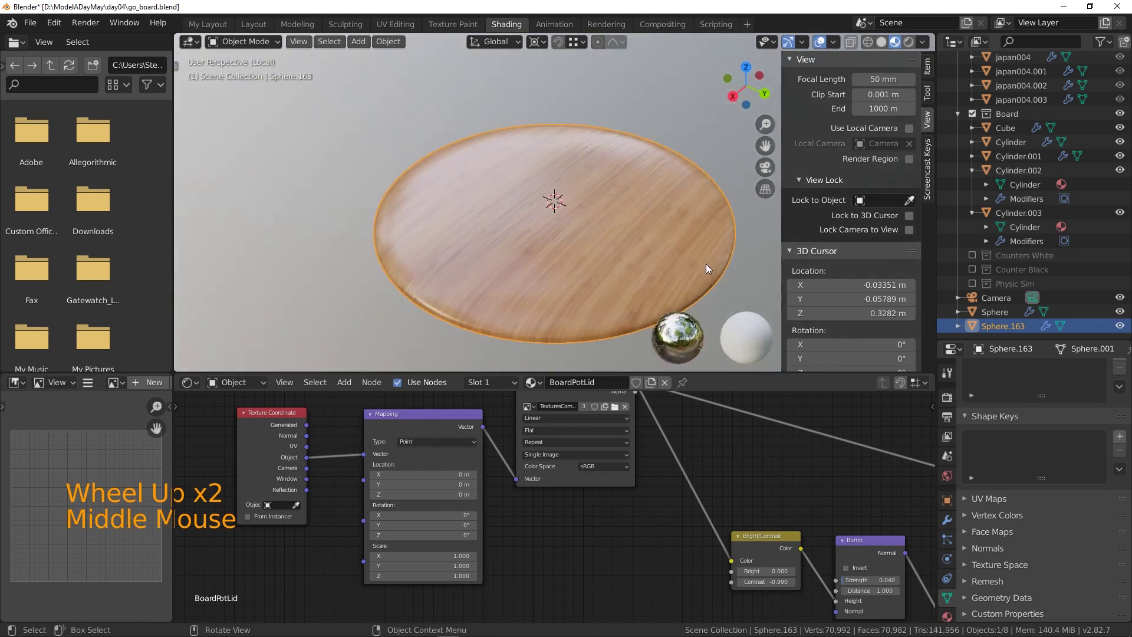
key(KP_1)
middle_drag(552, 187, 507, 246)
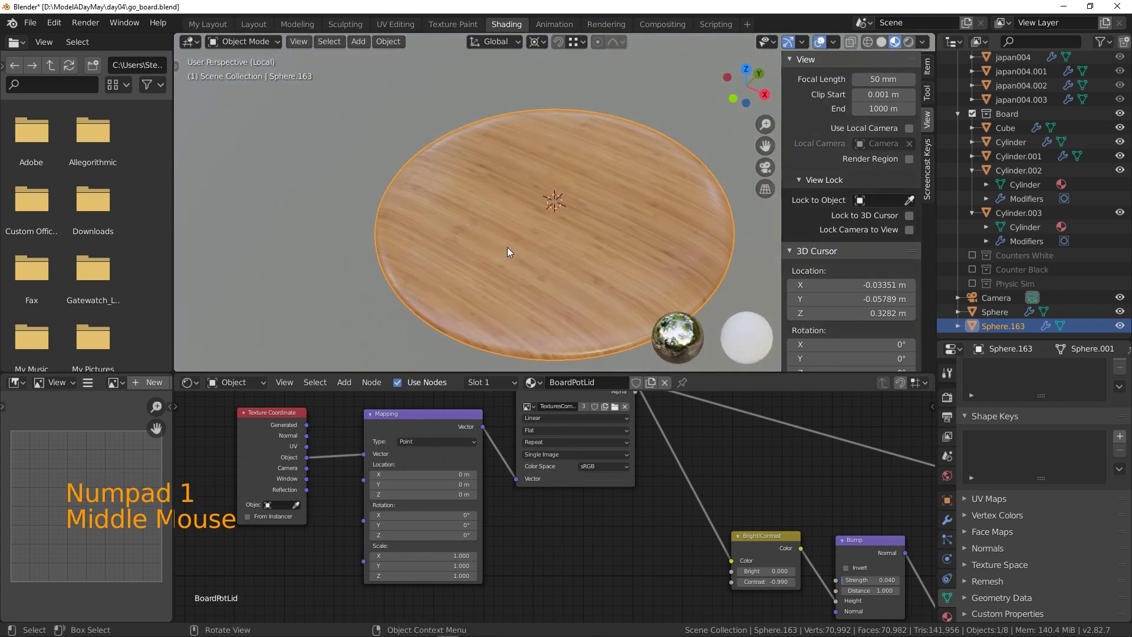
Set the Mapping node's scale to 0.5 on all three axes.
click(432, 556)
text(.5)
key(Tab)
text(.5)
key(Tab)
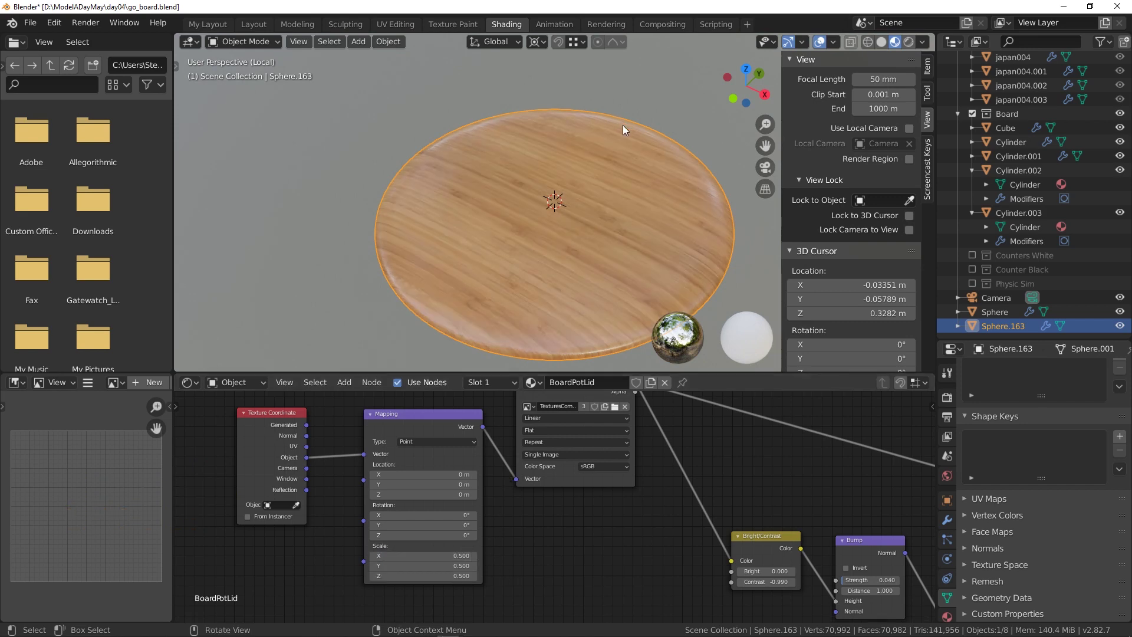
Leave local view and compare the scale of the lid's wood grain with the board from above.
scroll(624, 129, down, 4)
scroll(624, 128, up, 1)
key(KP_Divide)
scroll(604, 185, down, 3)
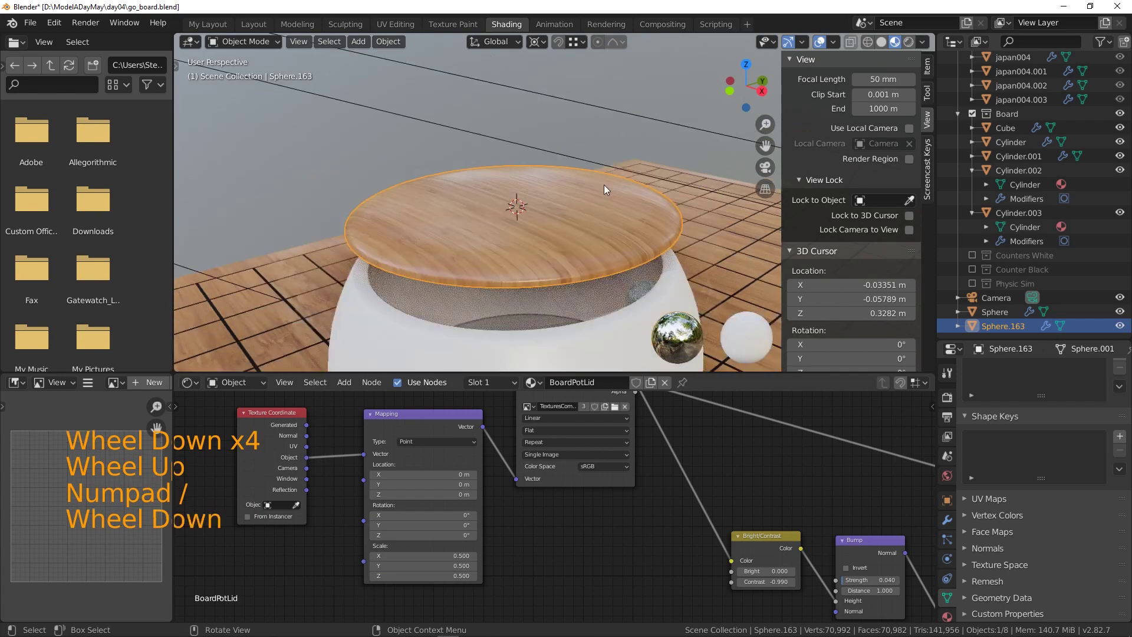
middle_drag(598, 236, 554, 299)
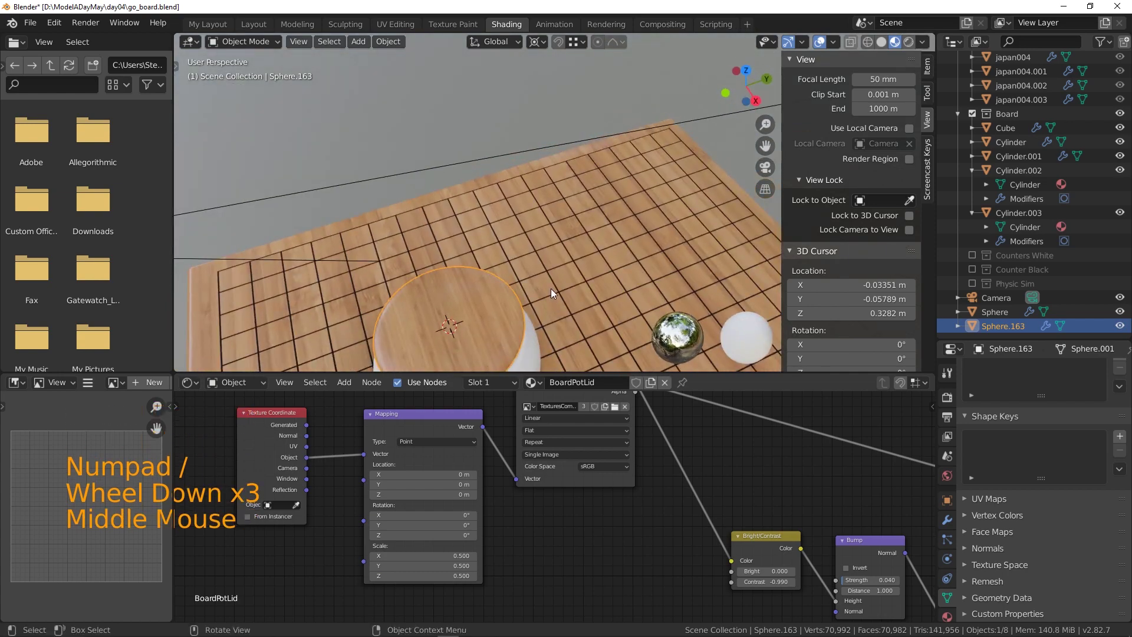
key(KP_7)
shift+middle_drag(752, 217, 496, 93)
scroll(456, 125, up, 6)
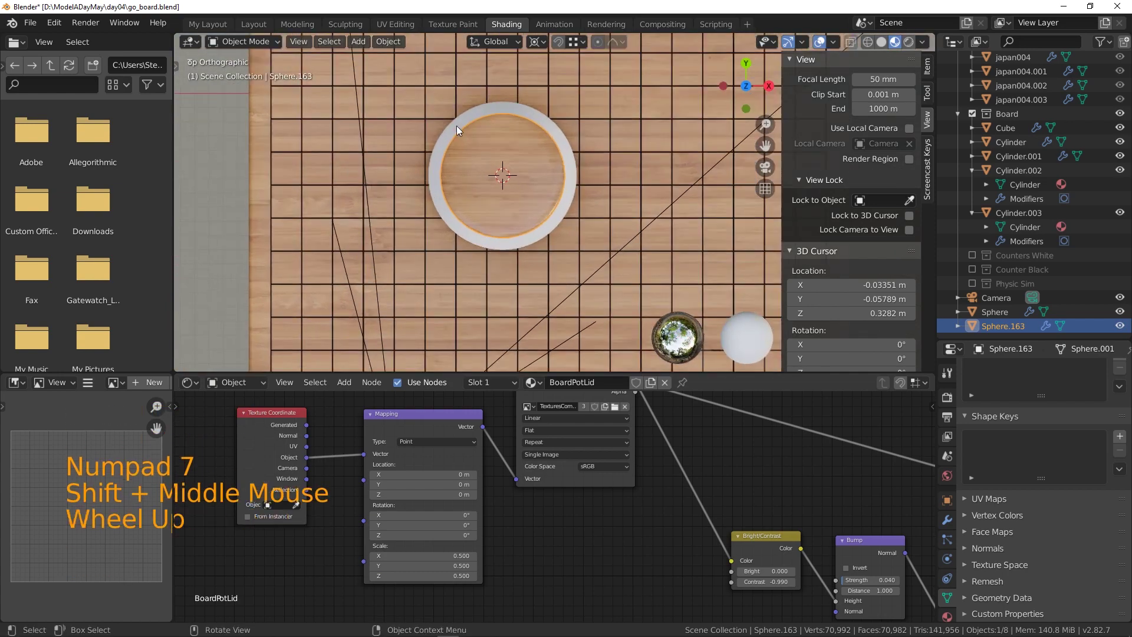
shift+middle_drag(486, 150, 526, 221)
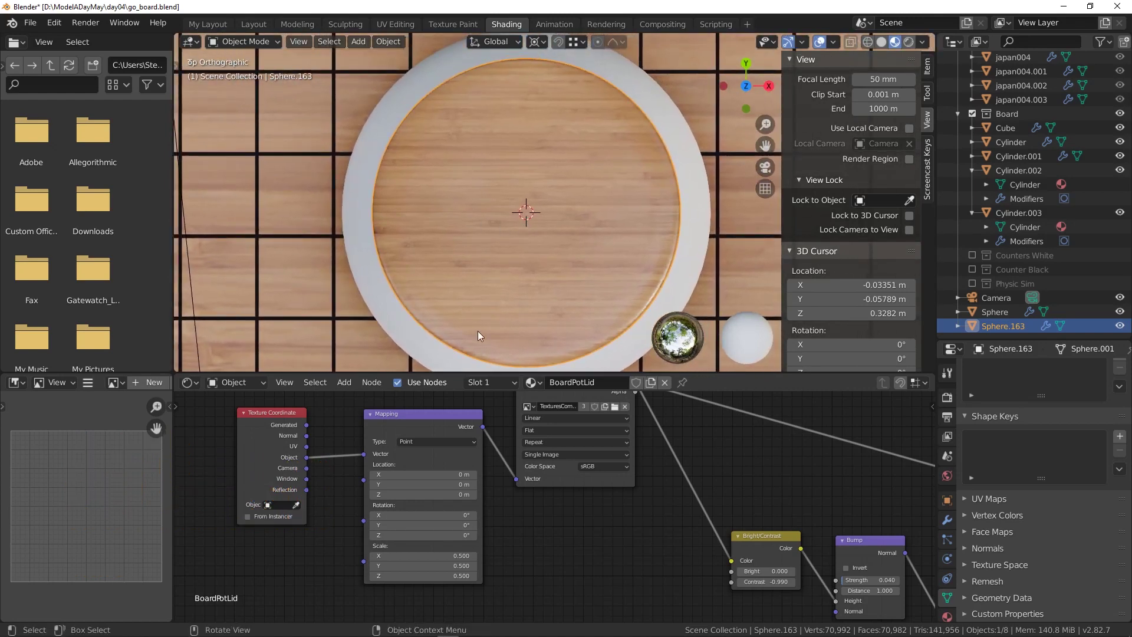
Set the Mapping node's scale to 0.2 on X, Y and Z.
click(442, 556)
text(.2)
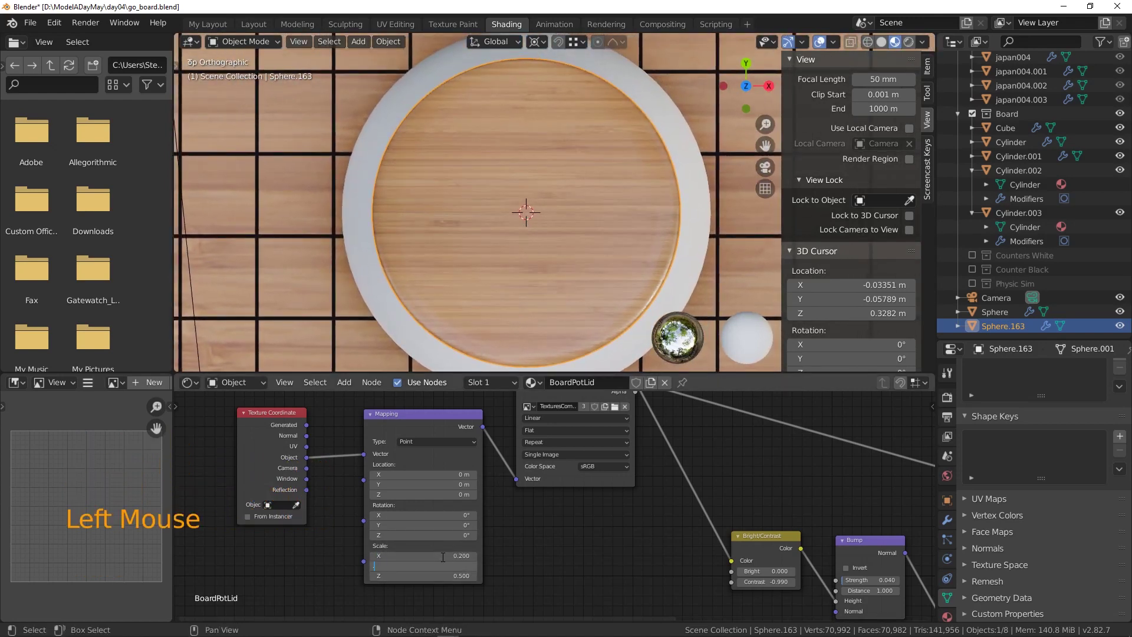
key(Tab)
text(.2)
key(Tab)
text(.2)
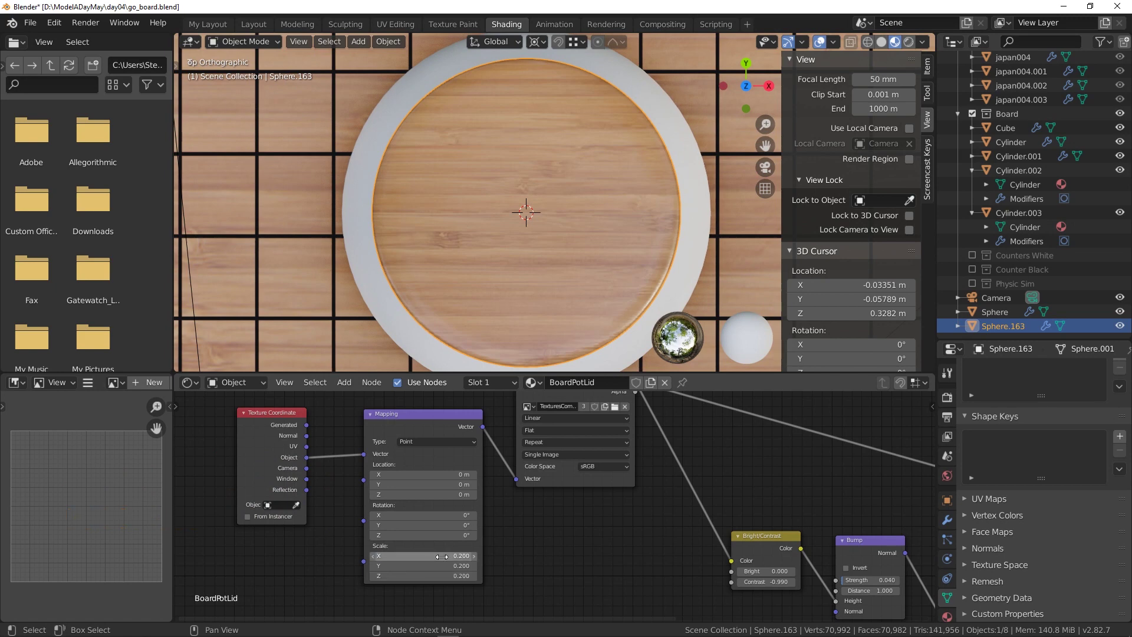
Assign the existing BoardPotLid material to the bowl body and check the wood on its side.
scroll(511, 319, down, 4)
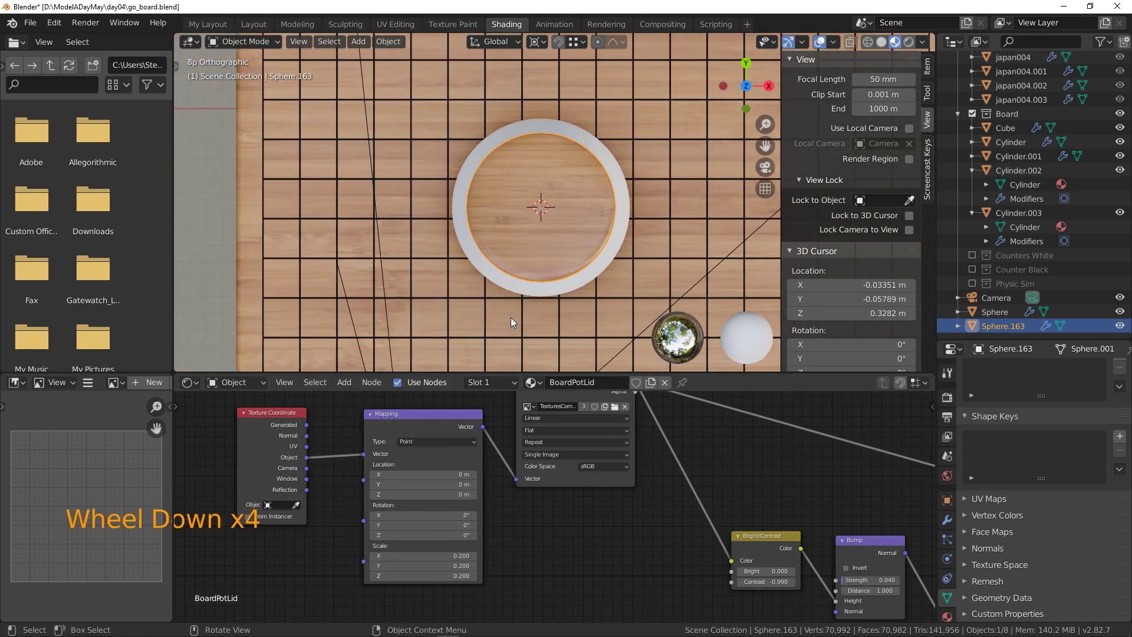
middle_drag(558, 270, 500, 183)
shift+middle_drag(603, 220, 567, 265)
click(486, 240)
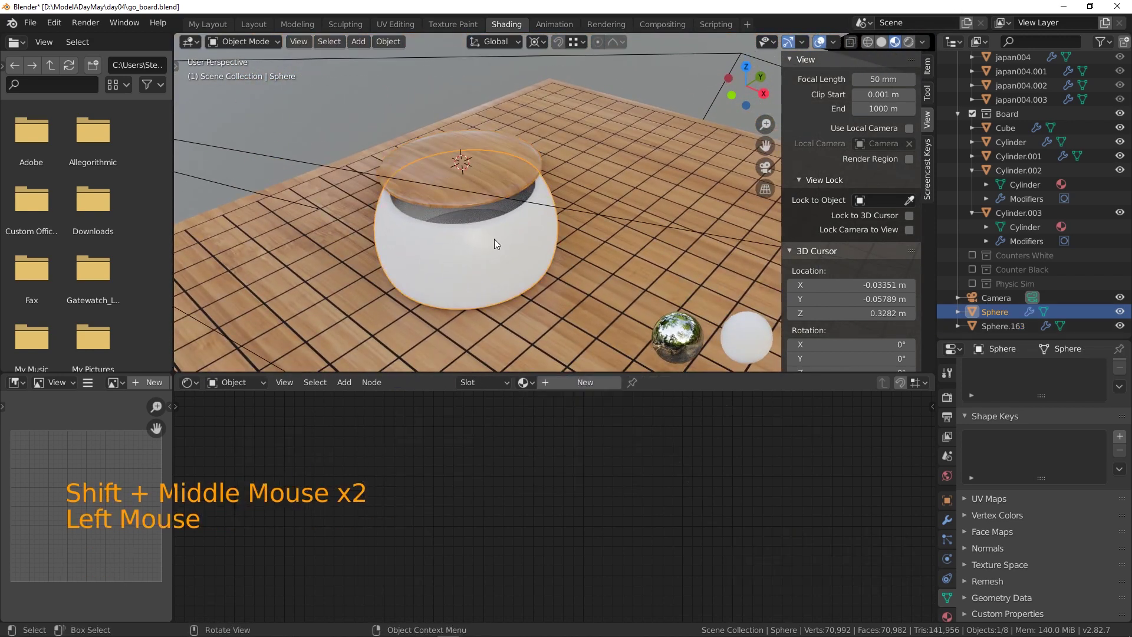
click(522, 382)
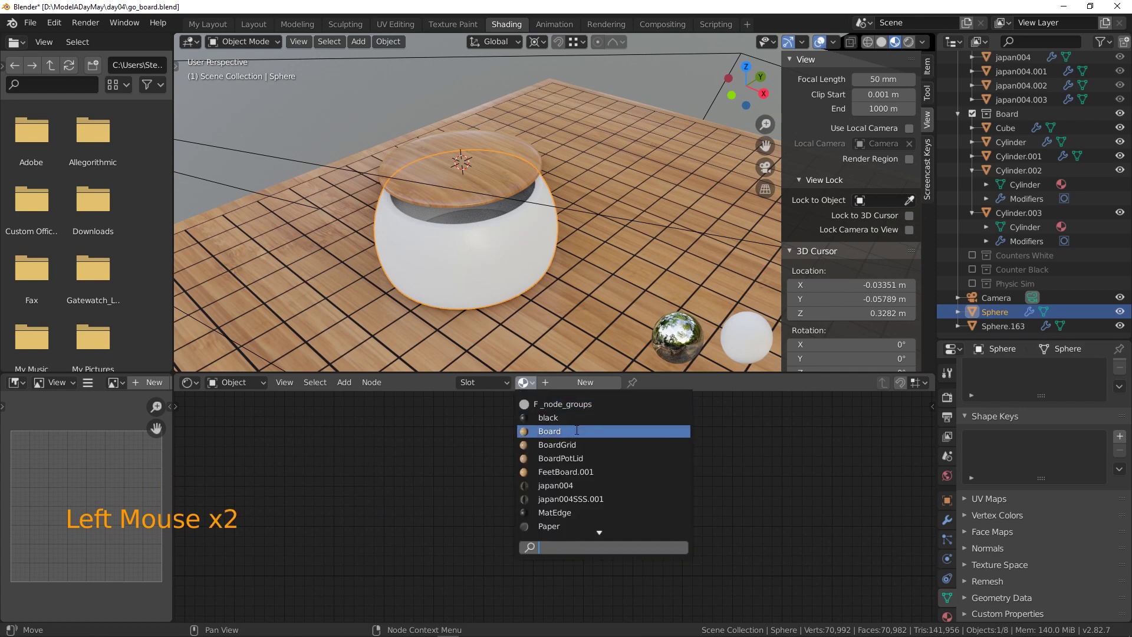
click(573, 457)
middle_drag(465, 267, 550, 245)
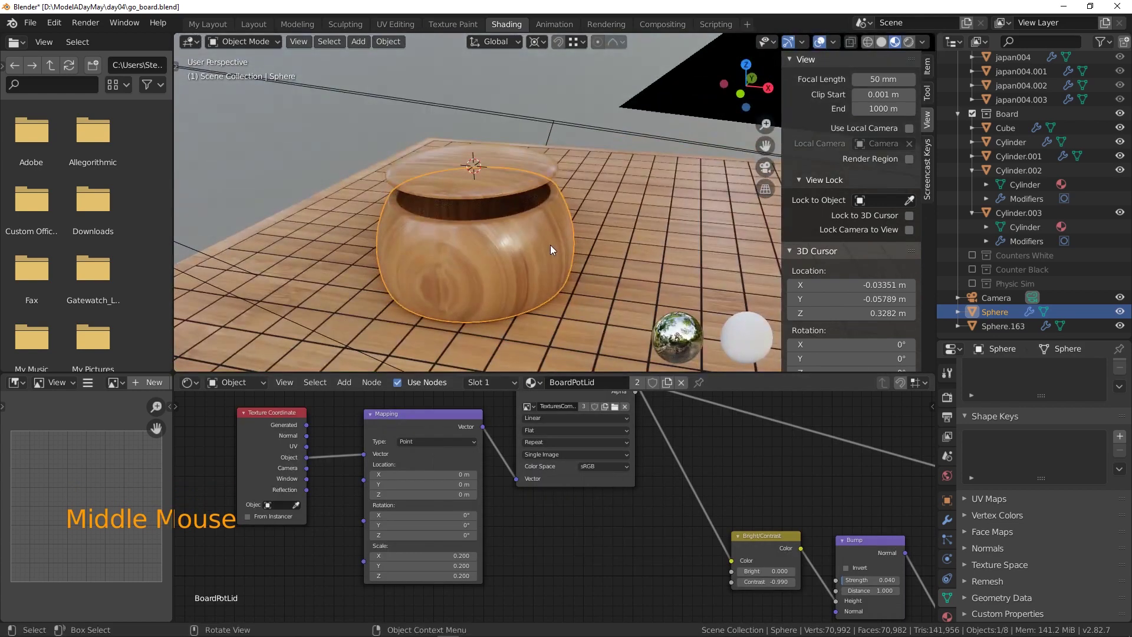
scroll(487, 269, up, 2)
scroll(487, 268, down, 1)
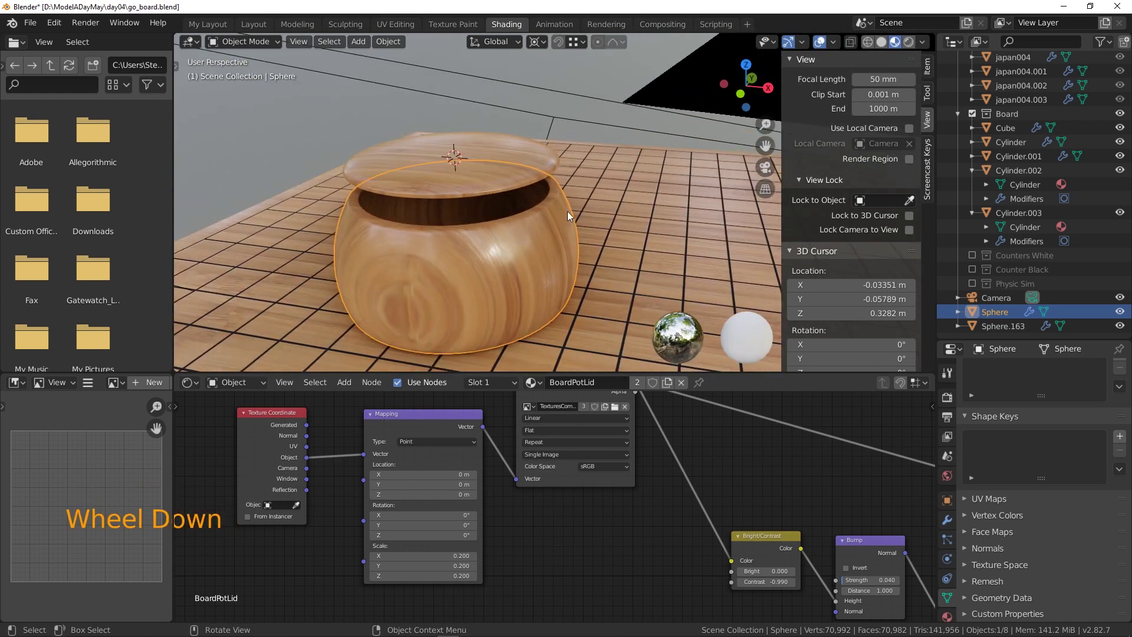
Replace the Outliner with an Image Editor showing the Brybelly Go set reference photo, framed on the bowl with white stones.
click(953, 40)
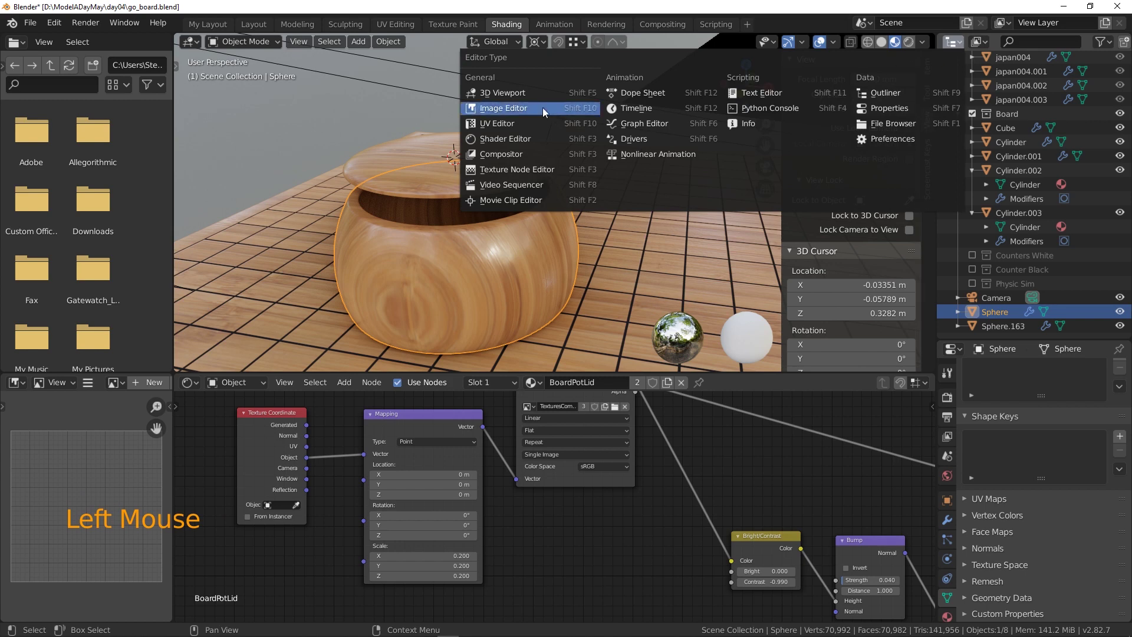
click(518, 111)
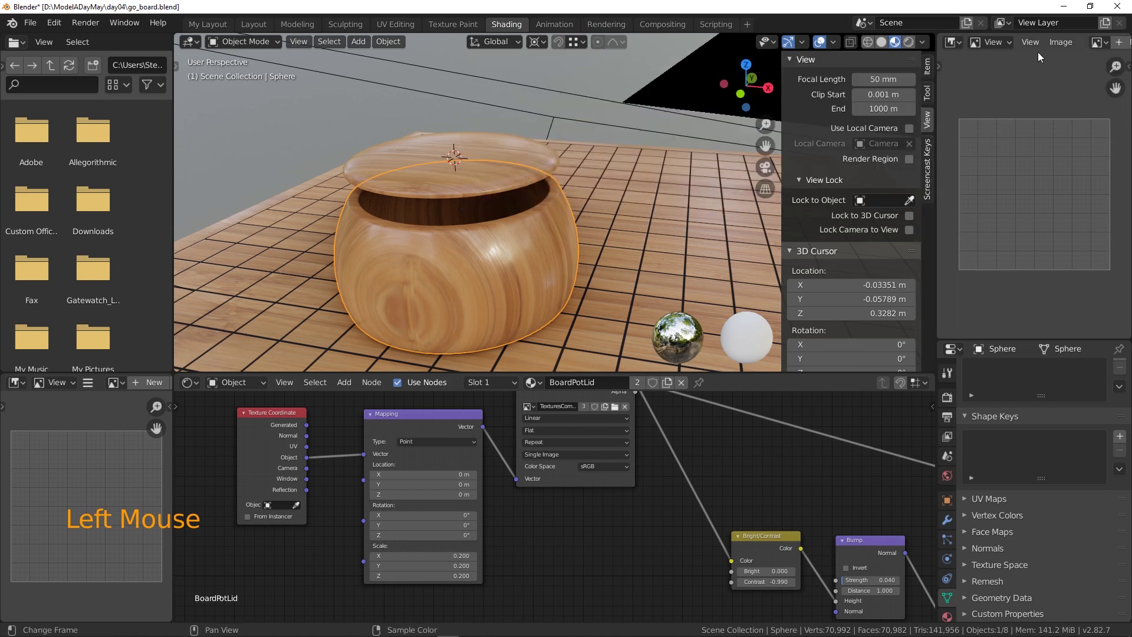
click(1097, 43)
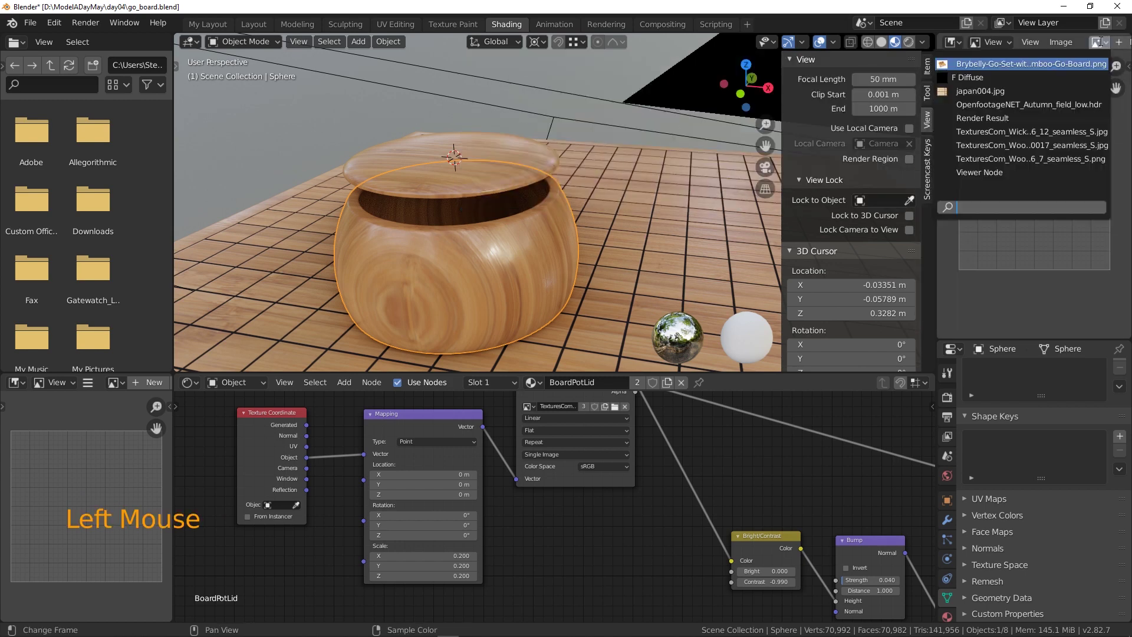
click(968, 65)
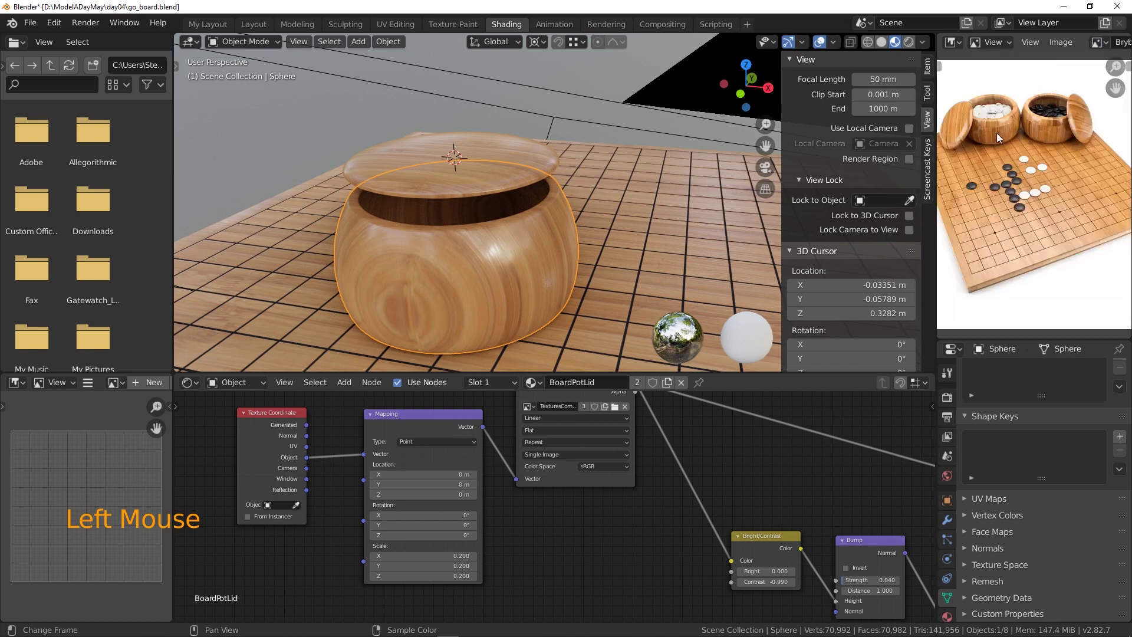
scroll(997, 133, up, 3)
shift+middle_drag(997, 132, 1079, 224)
scroll(1021, 213, up, 3)
scroll(1056, 224, down, 1)
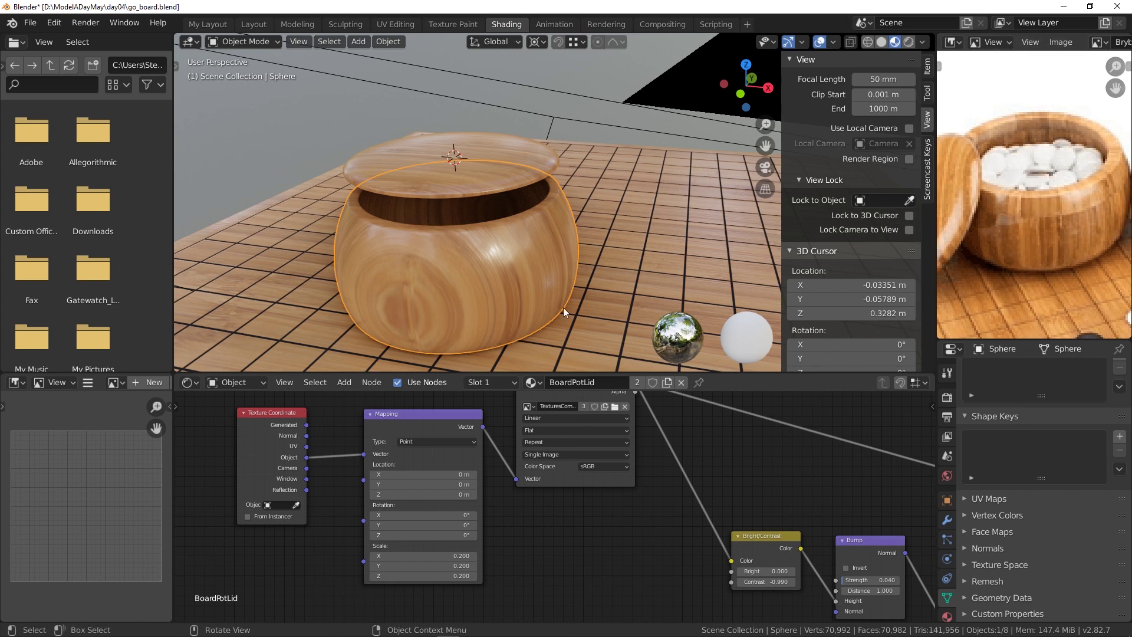
Examine the bowl's wood grain from several sides against the reference photo.
middle_drag(563, 307, 437, 199)
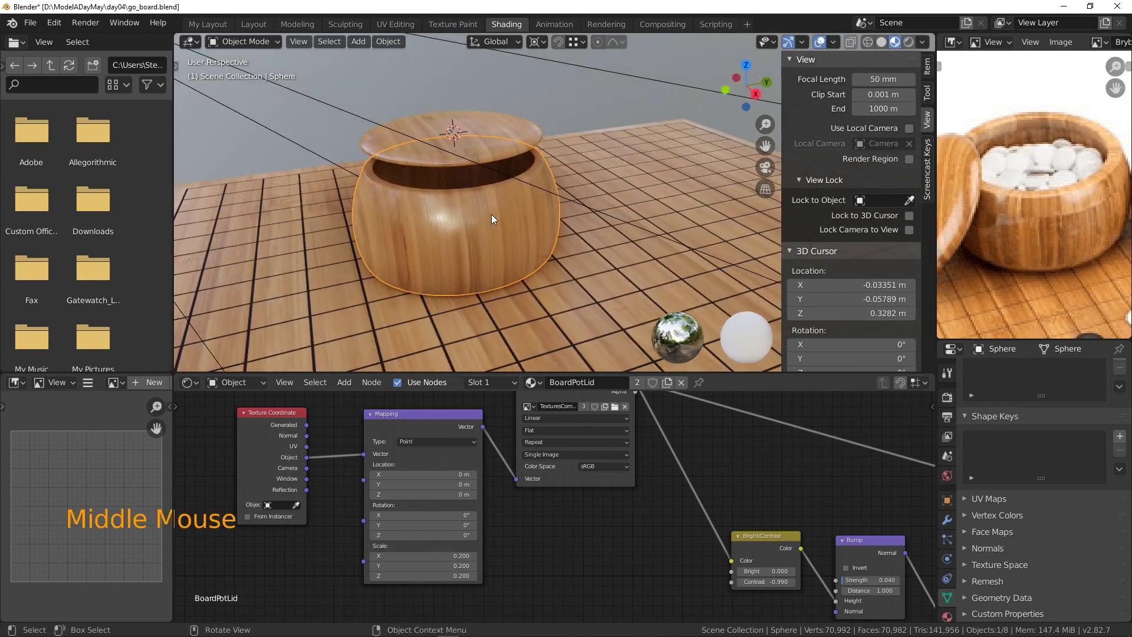
middle_drag(497, 176, 529, 289)
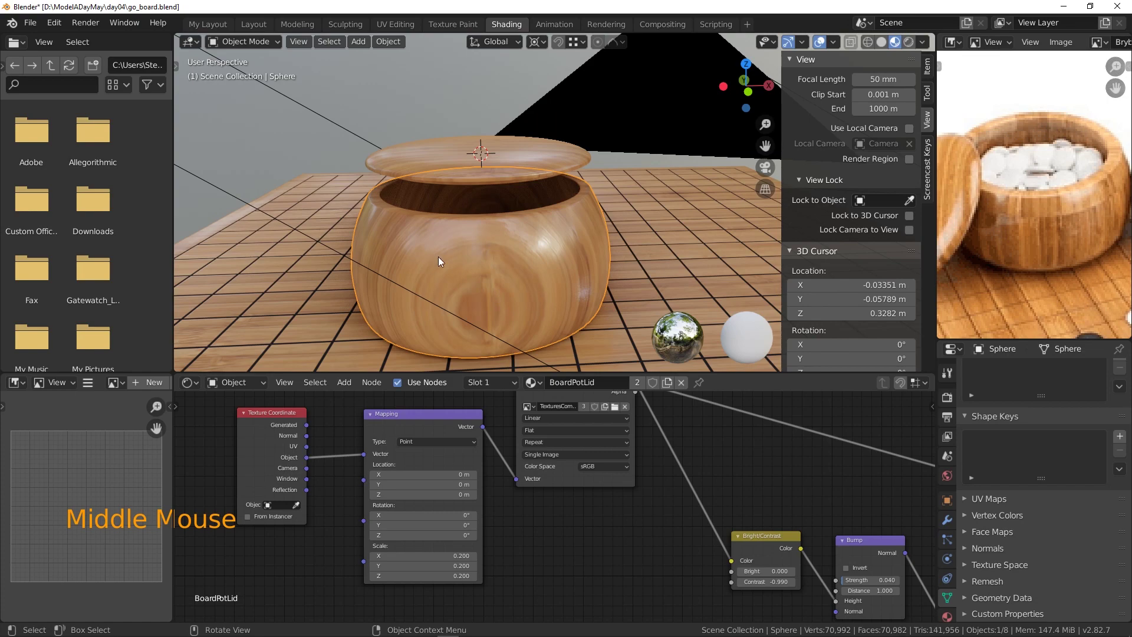
middle_drag(437, 256, 536, 291)
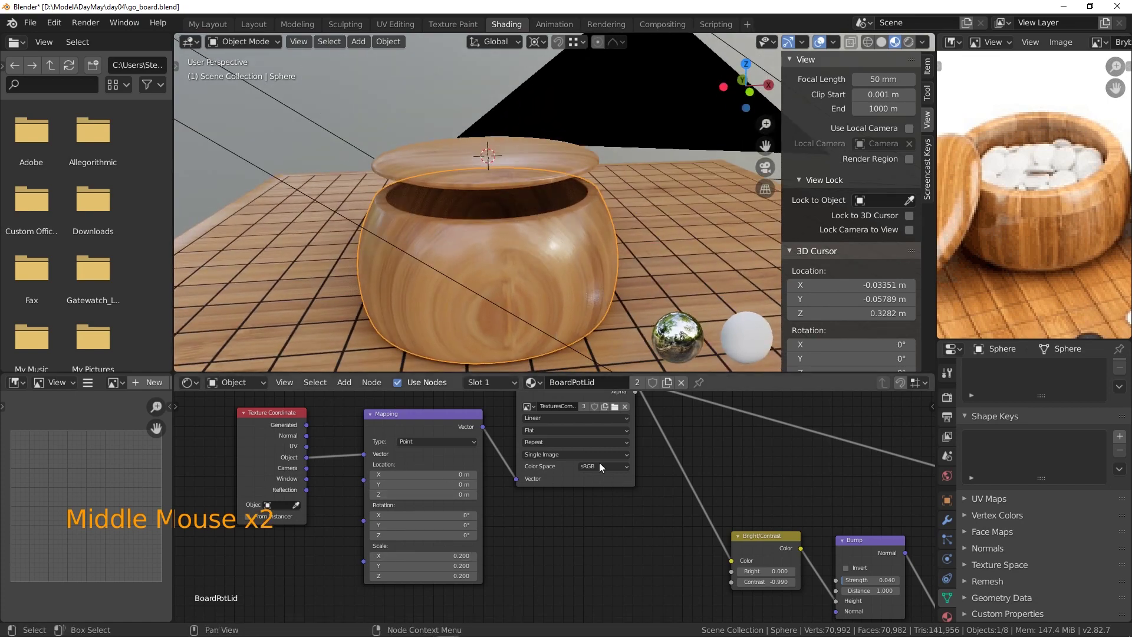
Set the wood image texture's projection to Box and check the grain around the bowl's side.
click(548, 430)
click(550, 451)
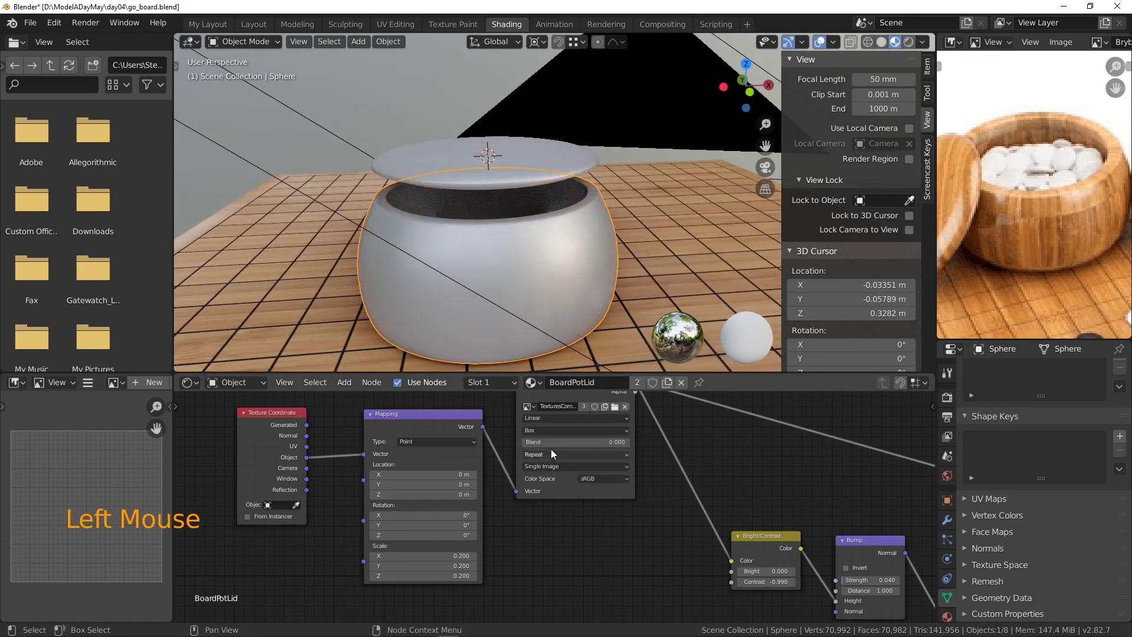
middle_drag(650, 319, 622, 264)
scroll(523, 277, up, 2)
shift+middle_drag(523, 277, 561, 214)
Try a Z rotation of 90° in the Mapping node and reset it to 0°.
click(441, 535)
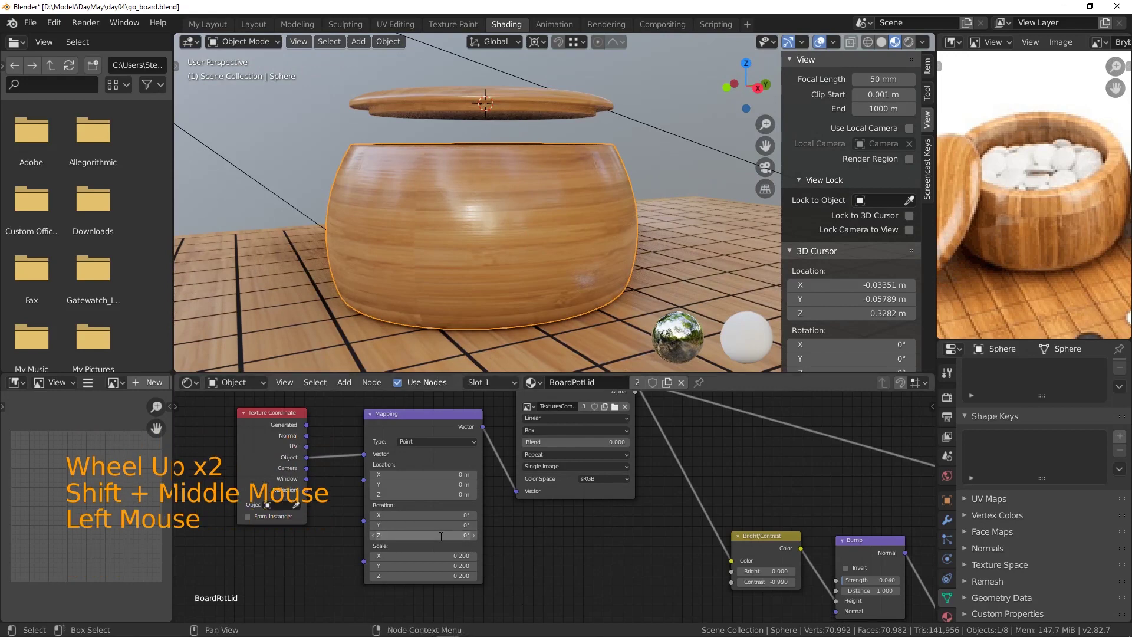
text(90)
key(Return)
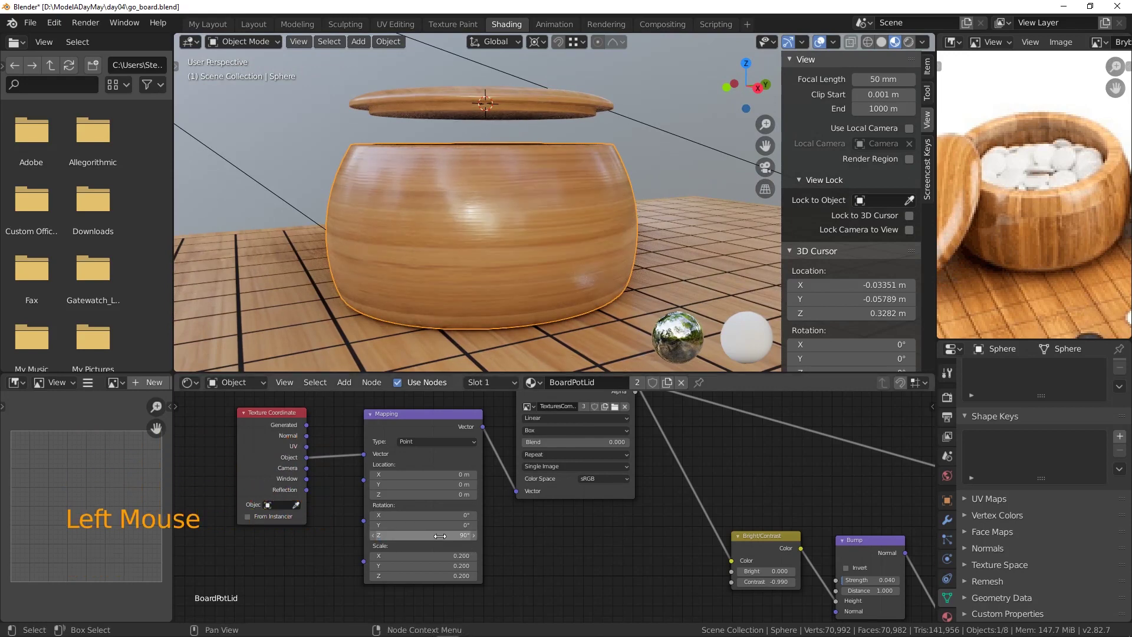
click(440, 535)
text(0)
key(Return)
Try an X rotation of 90° in the Mapping node and inspect the grain around the bowl.
click(445, 515)
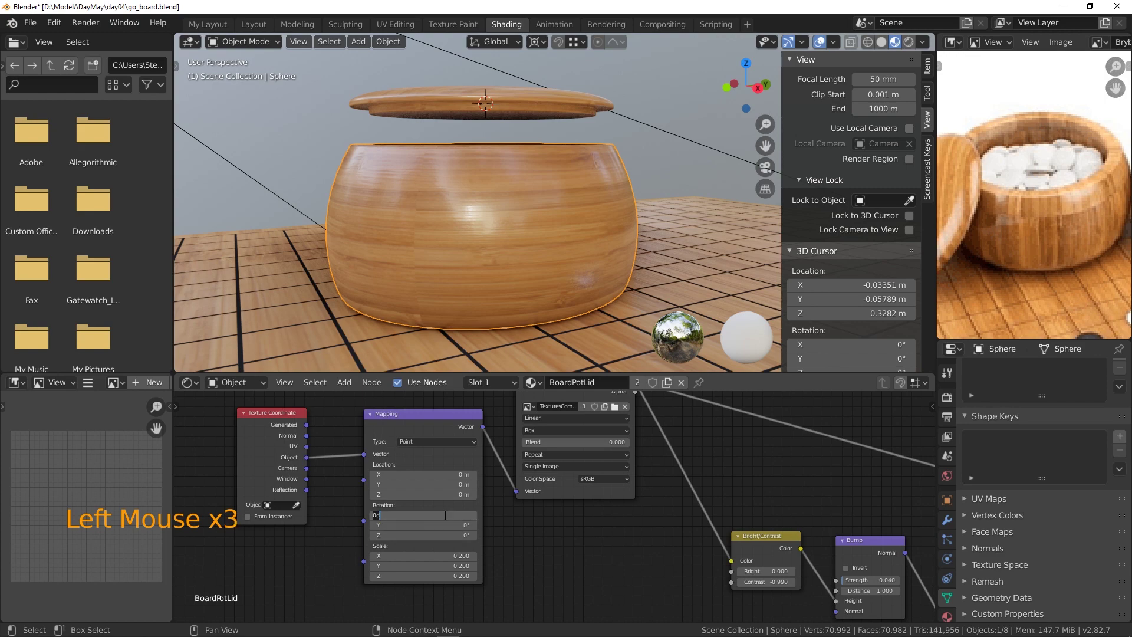
text(90)
key(Return)
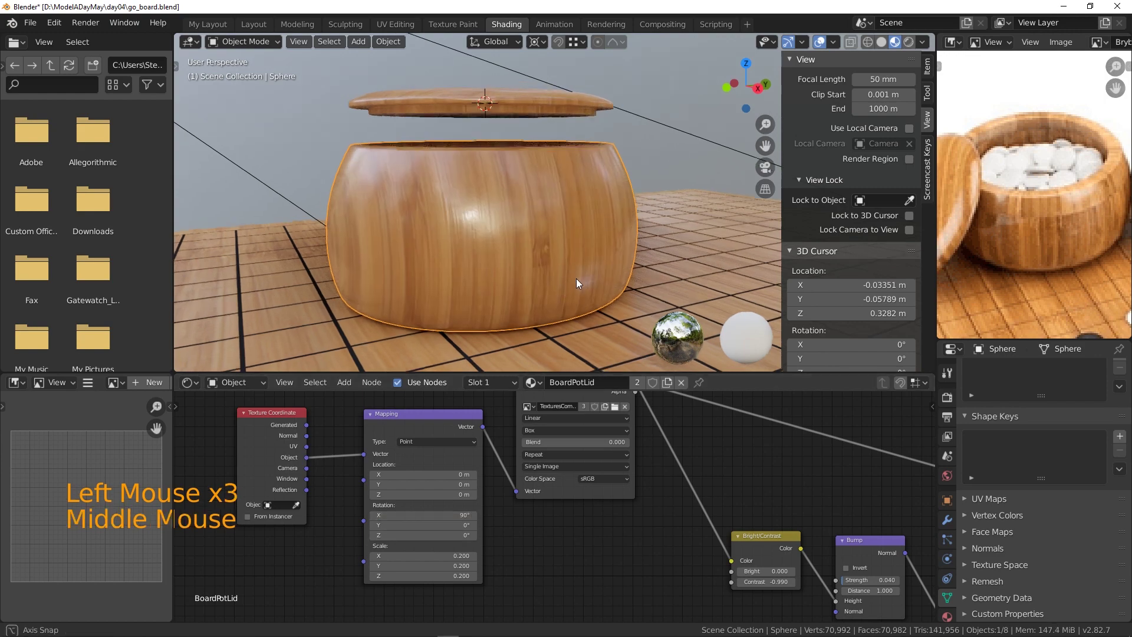
middle_drag(576, 278, 503, 278)
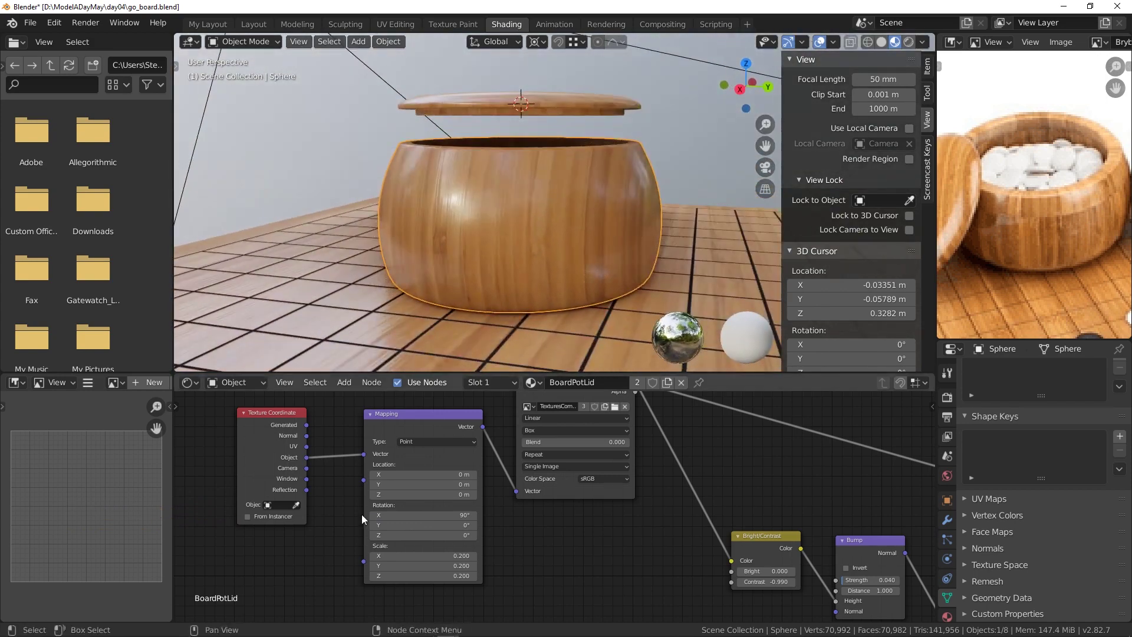
Try Generated texture coordinates as the Mapping node's vector input and reconnect the Object coordinates.
drag(301, 425, 364, 454)
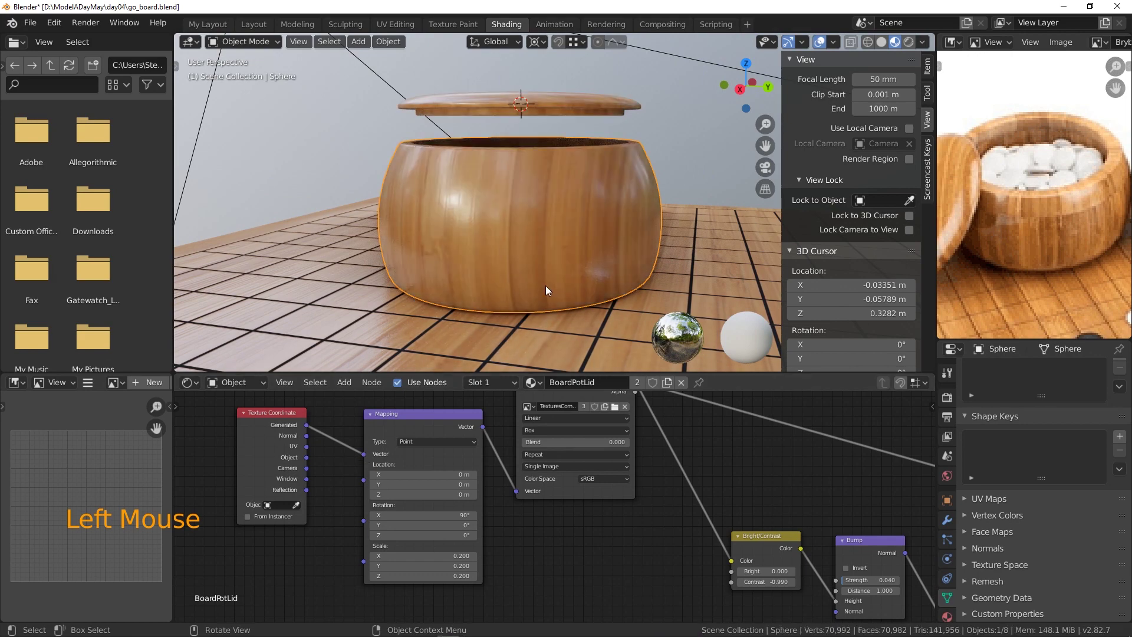
middle_drag(546, 285, 654, 295)
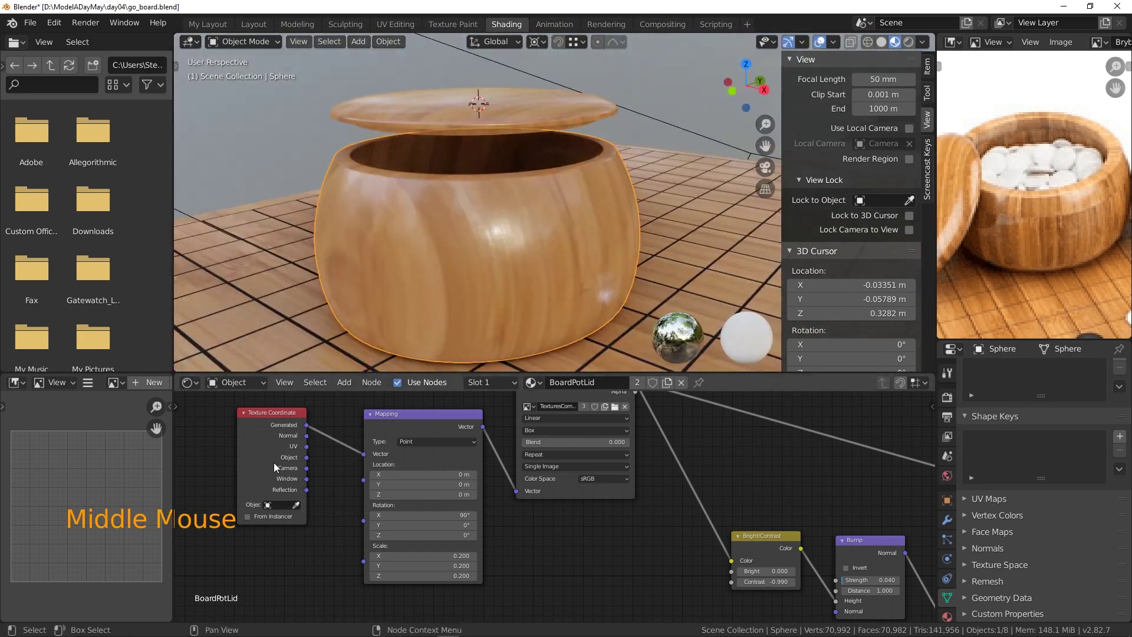
drag(307, 457, 365, 455)
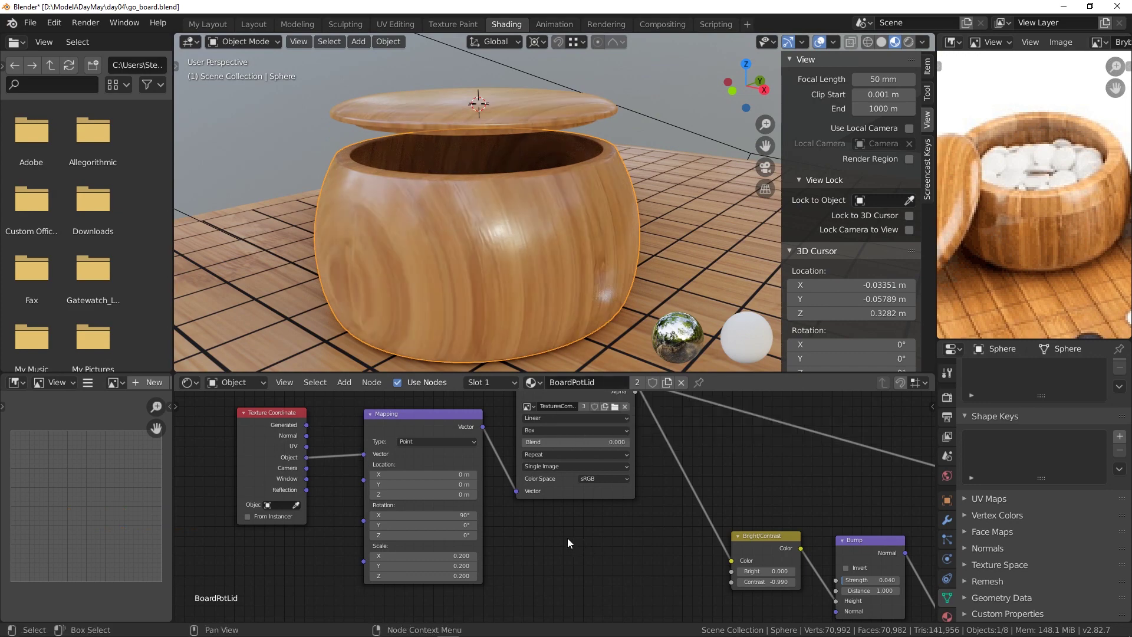
Reset the Mapping node's X rotation to 0° and look over the bowl.
drag(449, 515, 412, 514)
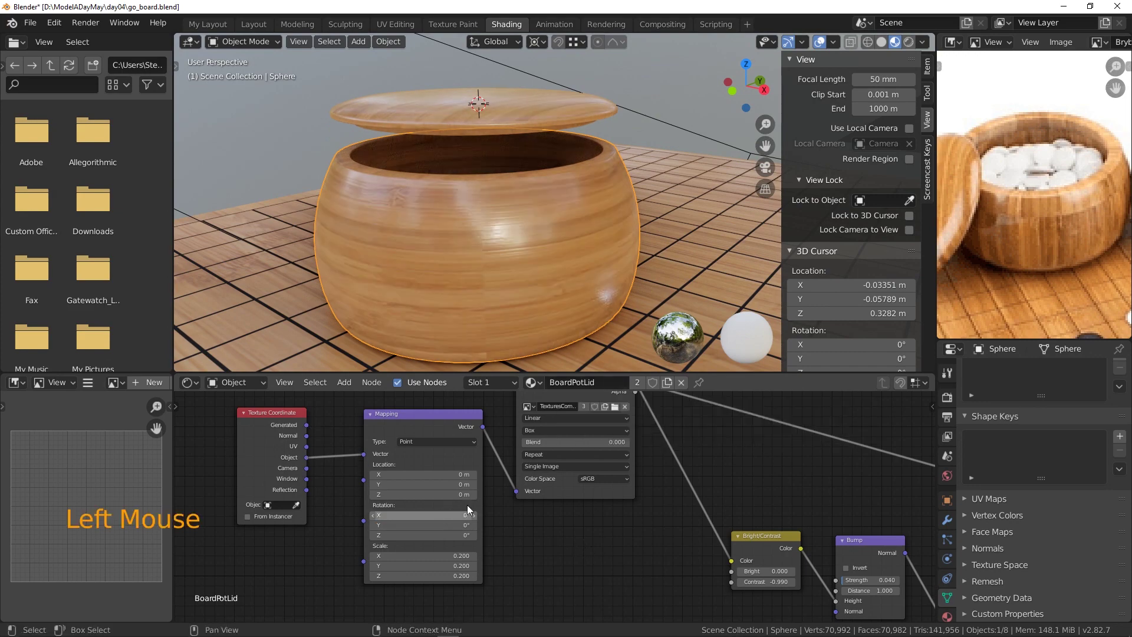
middle_drag(560, 342, 578, 228)
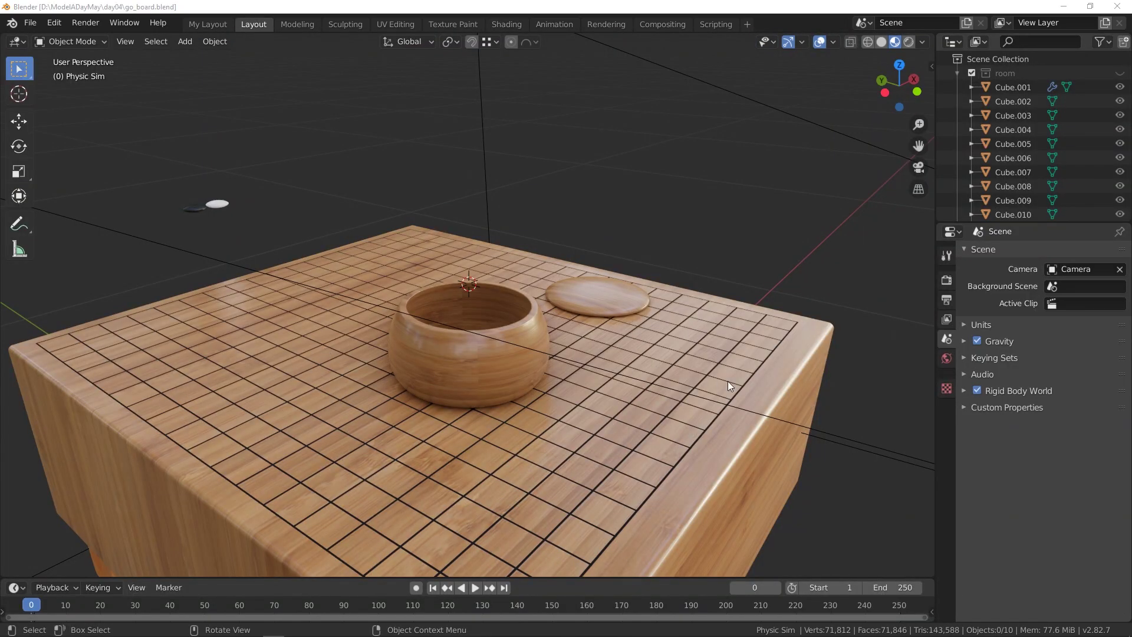
Examine the open bowl, its interior and the lid lying on the board in the Physic Sim scene.
scroll(713, 355, up, 5)
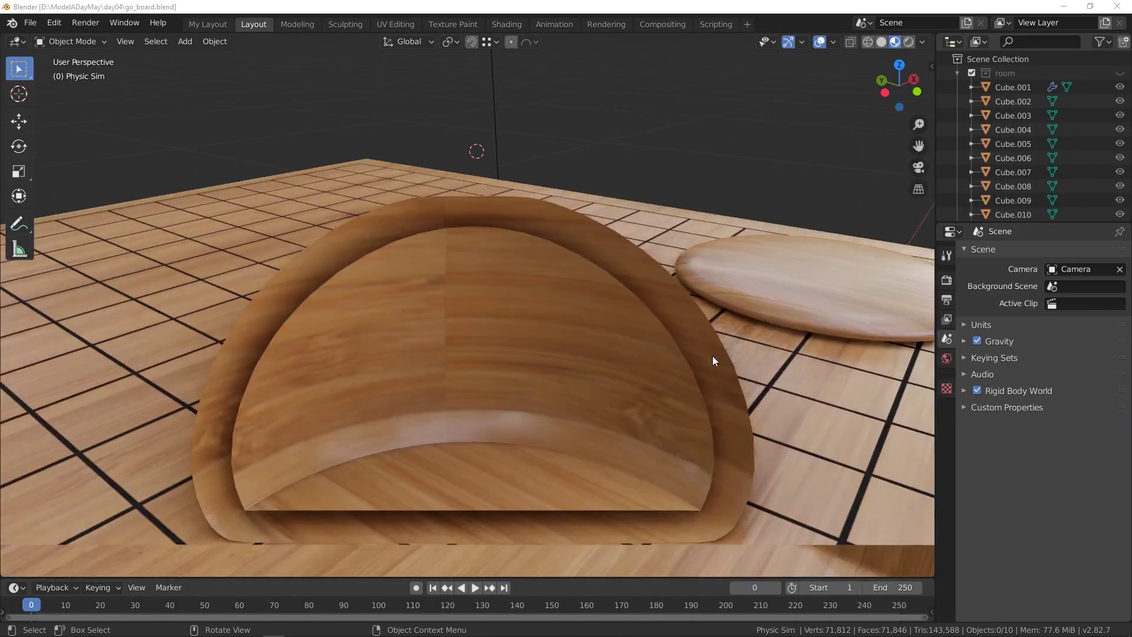
scroll(713, 355, down, 4)
middle_drag(712, 355, 483, 291)
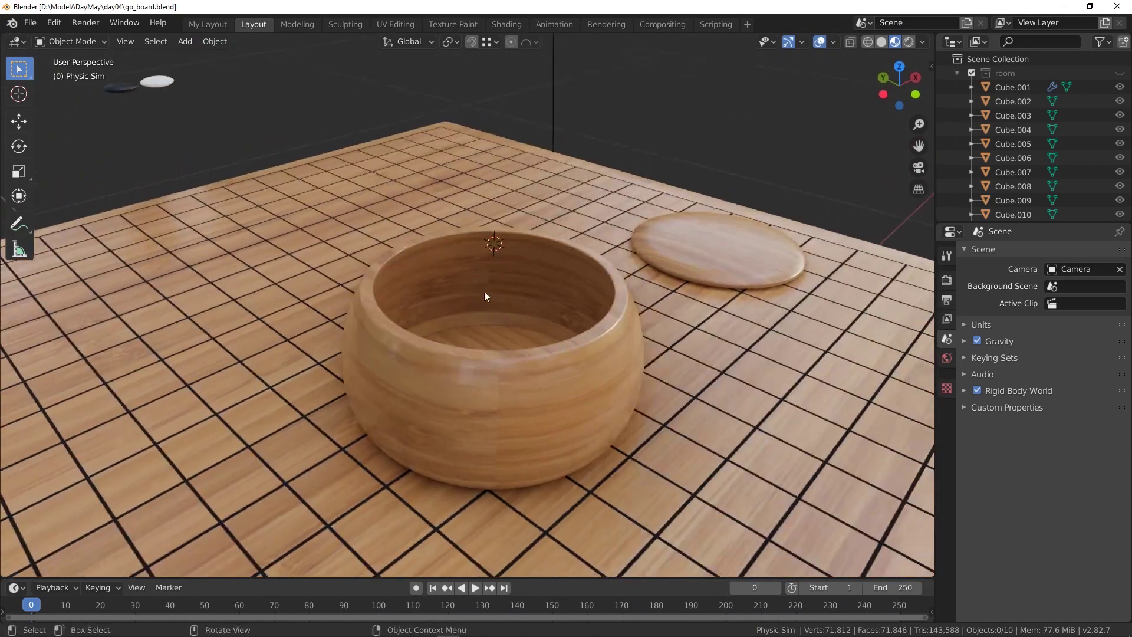
scroll(498, 325, down, 8)
scroll(472, 318, up, 4)
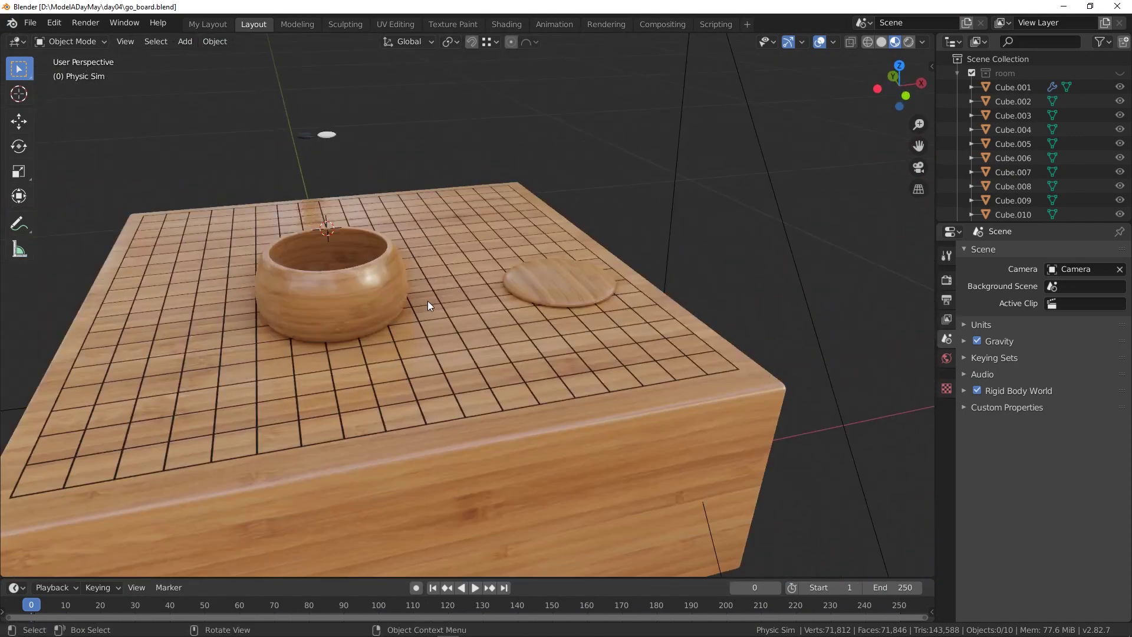
scroll(380, 296, down, 2)
middle_drag(430, 334, 453, 340)
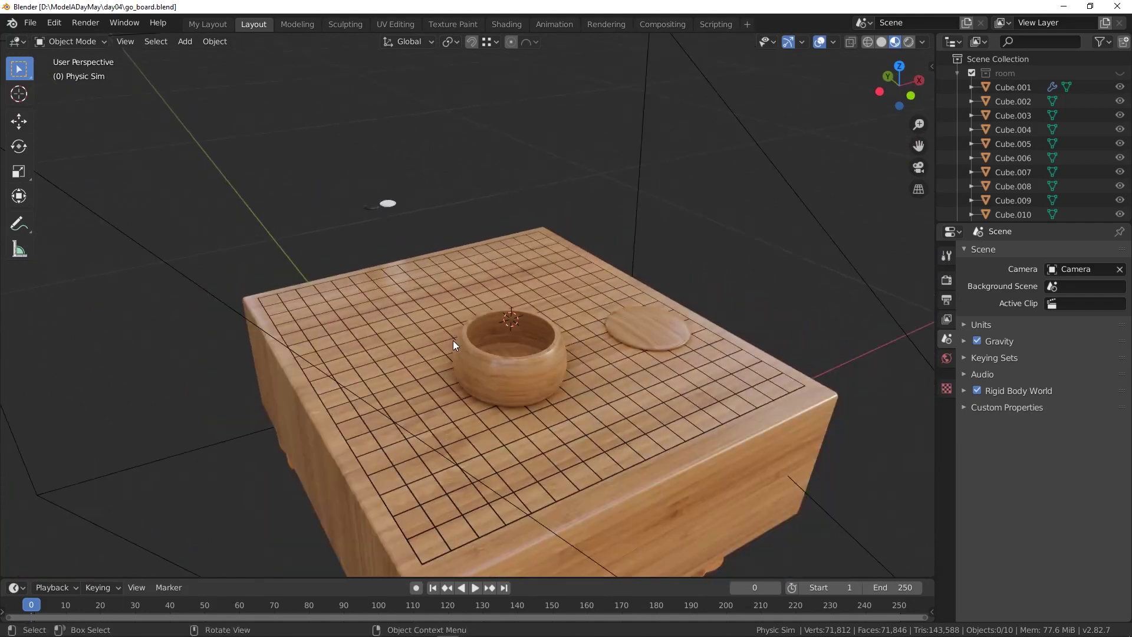
scroll(524, 370, up, 3)
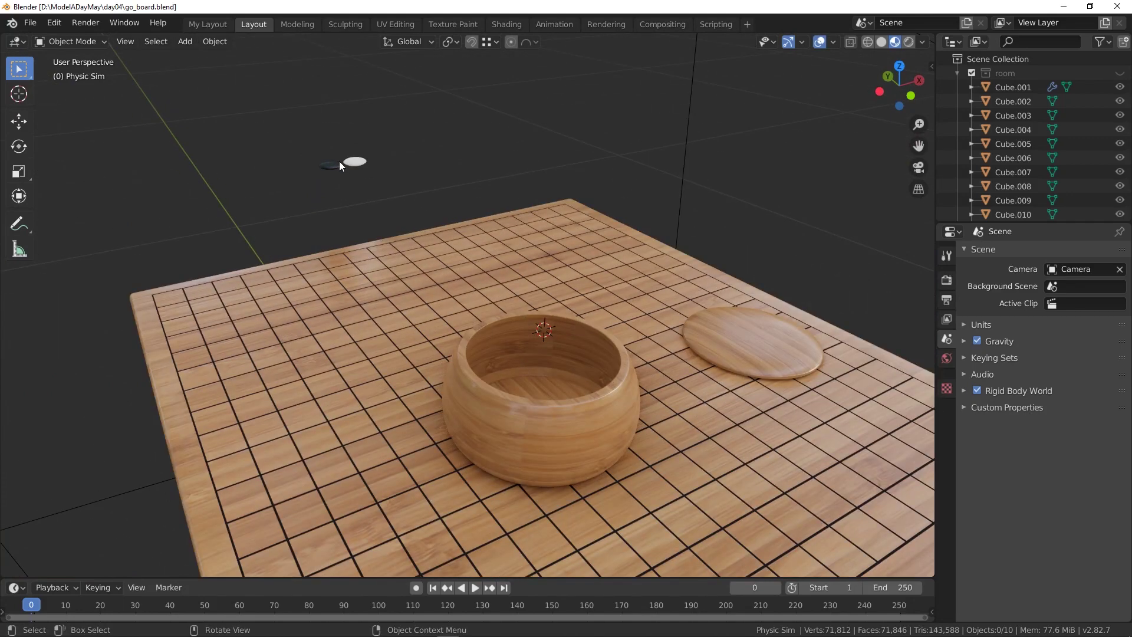
Select the bowl body on the board and look into its interior.
click(608, 425)
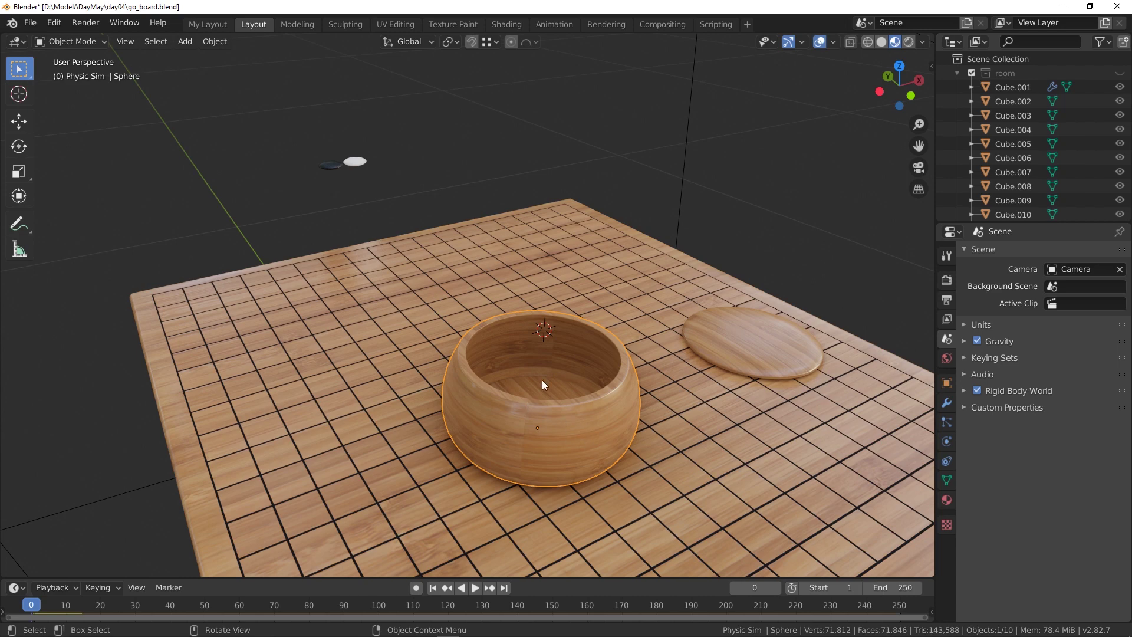
mouse_move(547, 426)
middle_down()
mouse_move(551, 466)
mouse_move(548, 415)
middle_up()
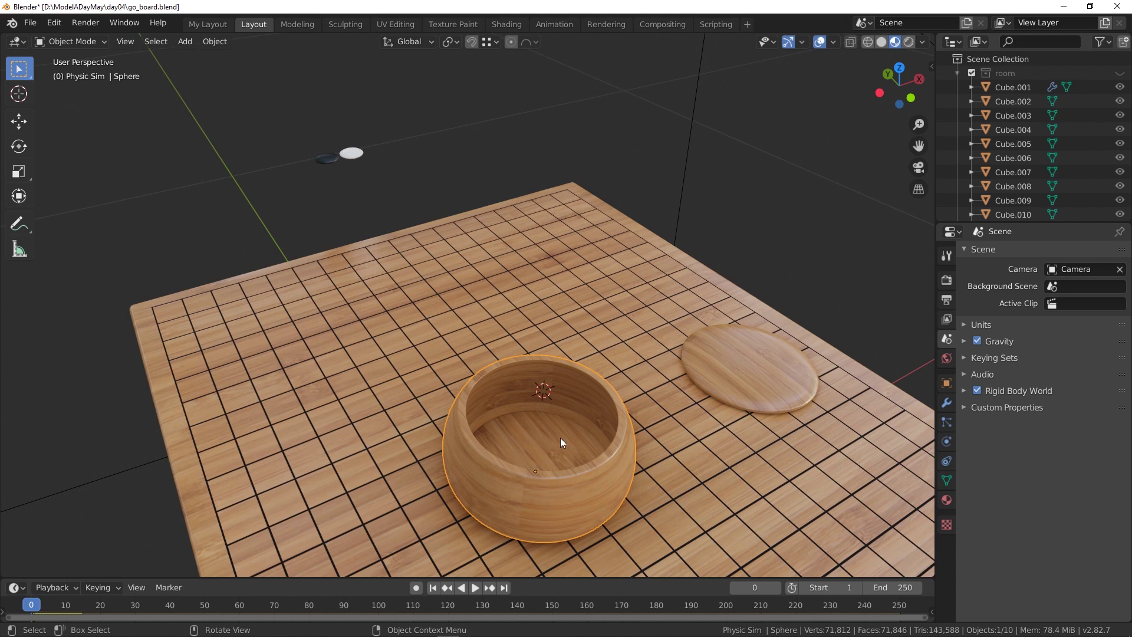
Examine the wooden bowl, lid and stones on the go board in perspective and from the front.
mouse_move(561, 435)
middle_down()
mouse_move(560, 448)
mouse_move(556, 439)
middle_up()
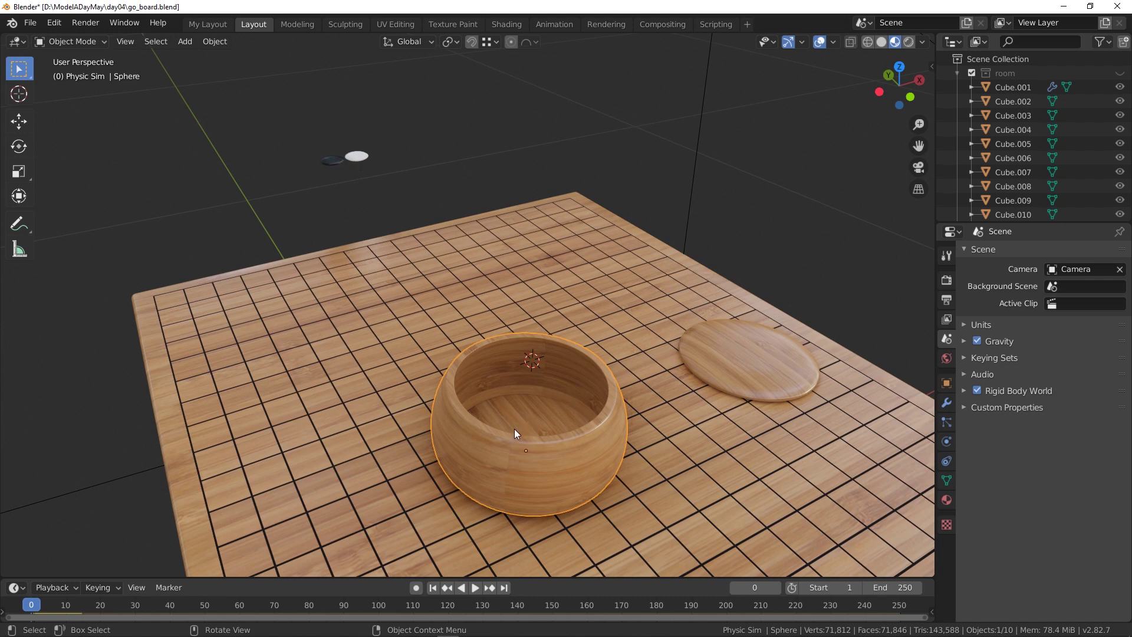
middle_drag(514, 429, 615, 412)
key(KP_1)
shift+middle_drag(671, 380, 434, 348)
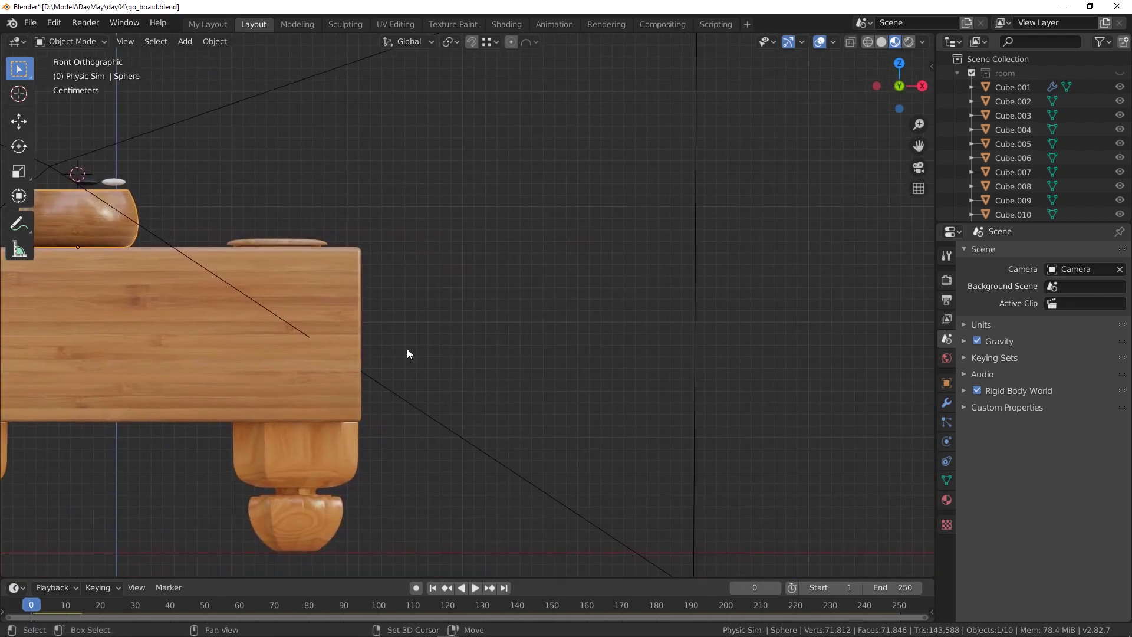
shift+middle_drag(219, 360, 423, 398)
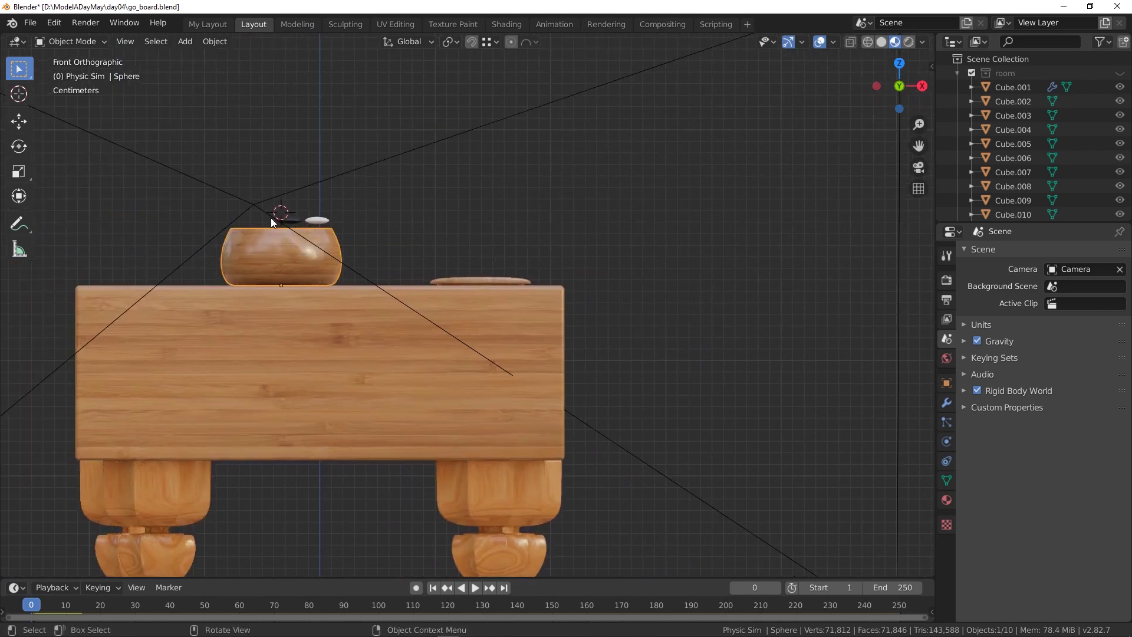
shift+middle_drag(645, 345, 622, 357)
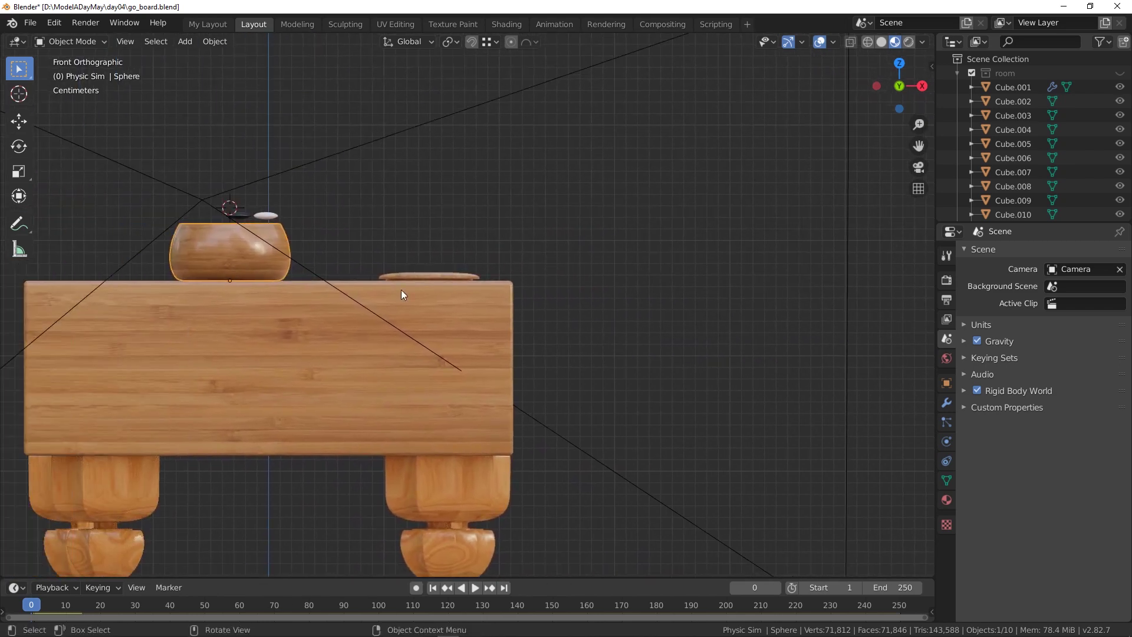
shift+middle_drag(426, 218, 480, 212)
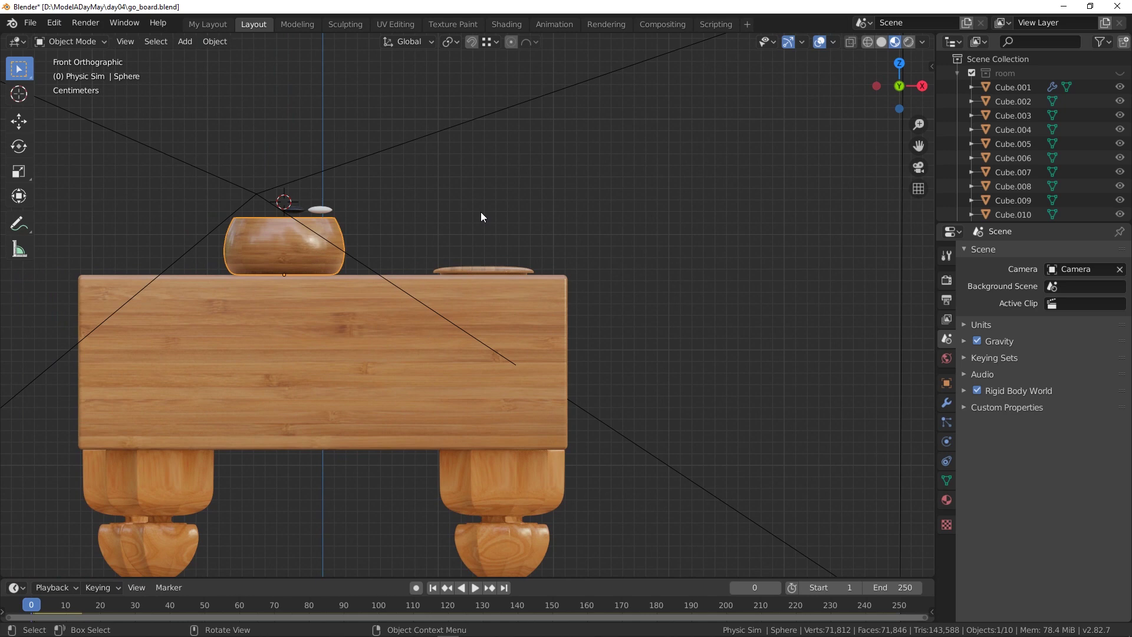
Create a new General file, saving the changes to go_board first.
click(30, 23)
mouse_move(51, 40)
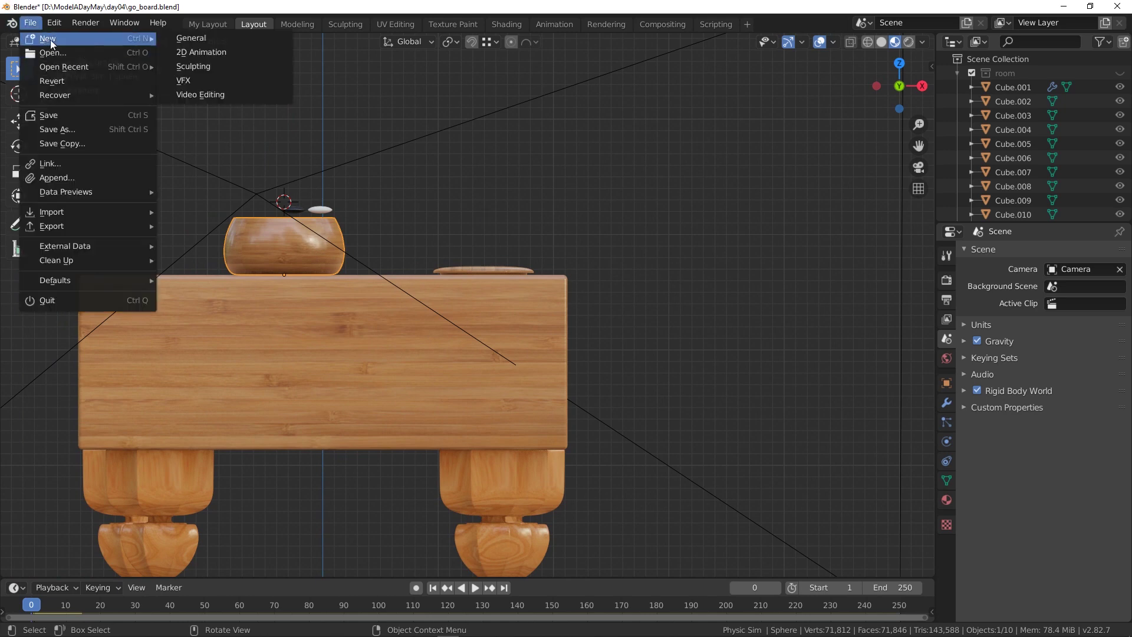
click(228, 40)
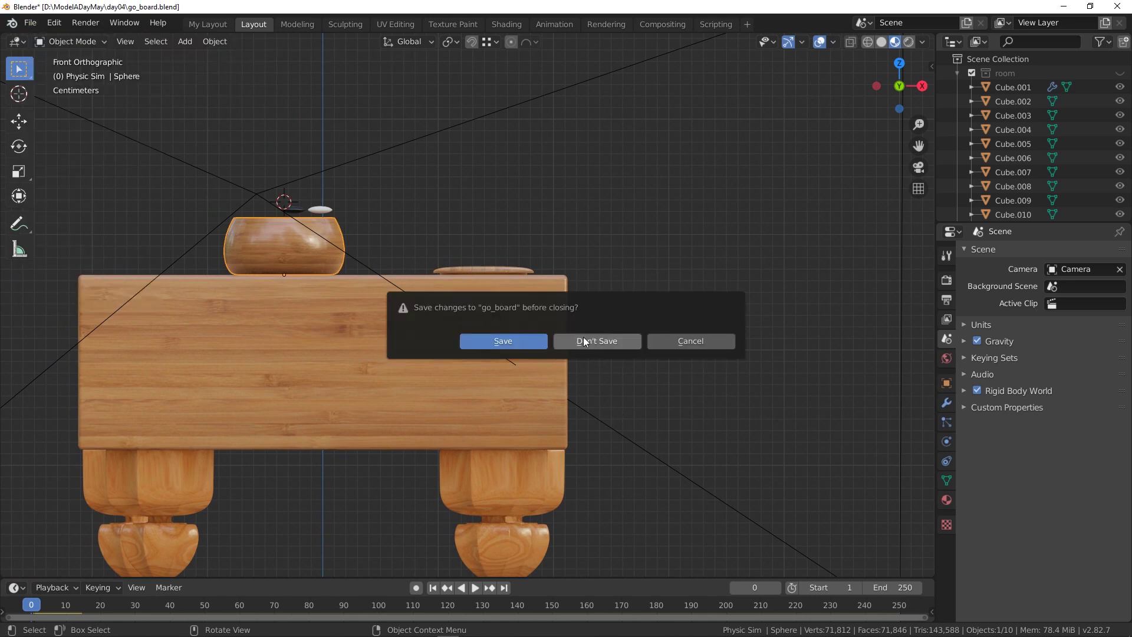
click(523, 341)
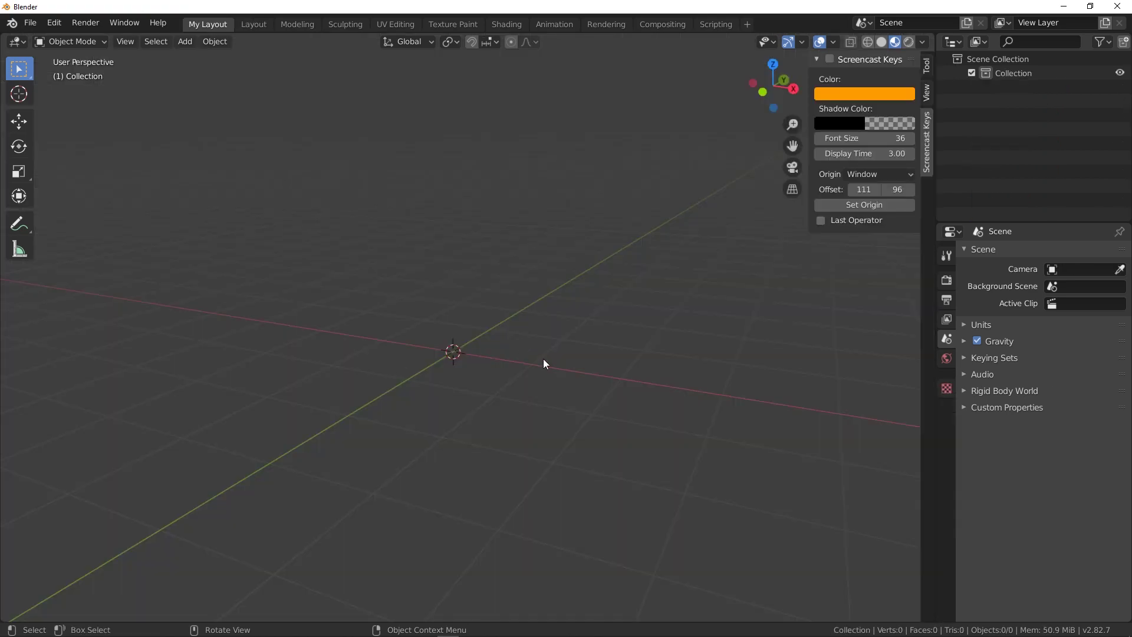
Add a cylinder mesh at the origin with 32 vertices, 1 m radius, 2 m depth and Ngon caps.
middle_drag(452, 342, 556, 347)
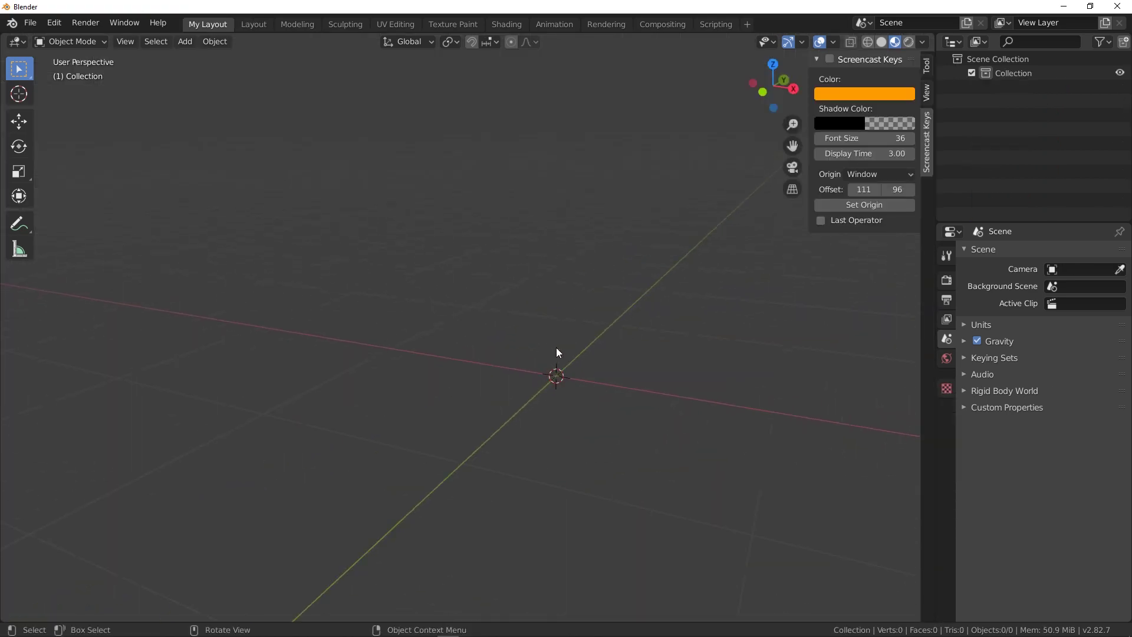
key(shift+a)
mouse_move(557, 347)
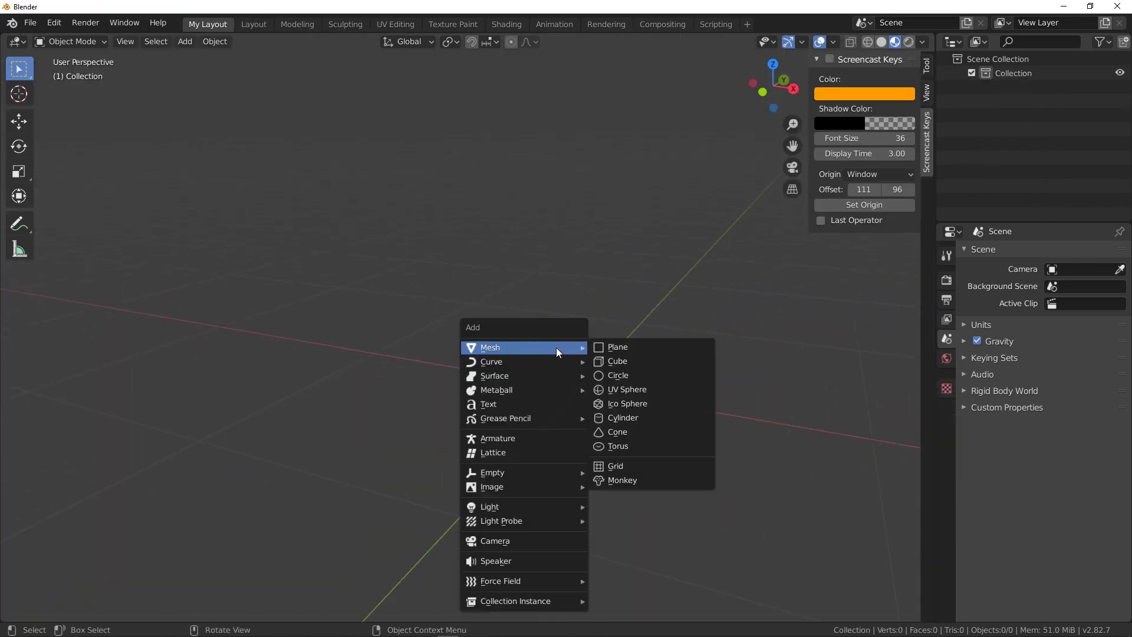
click(627, 416)
scroll(625, 413, down, 6)
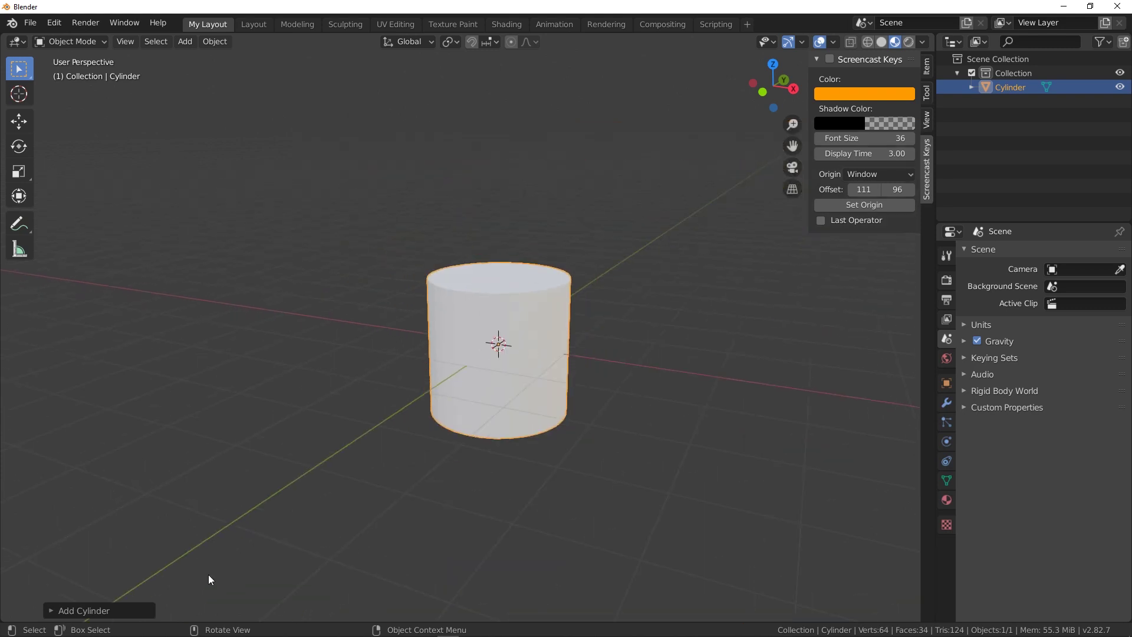
click(103, 609)
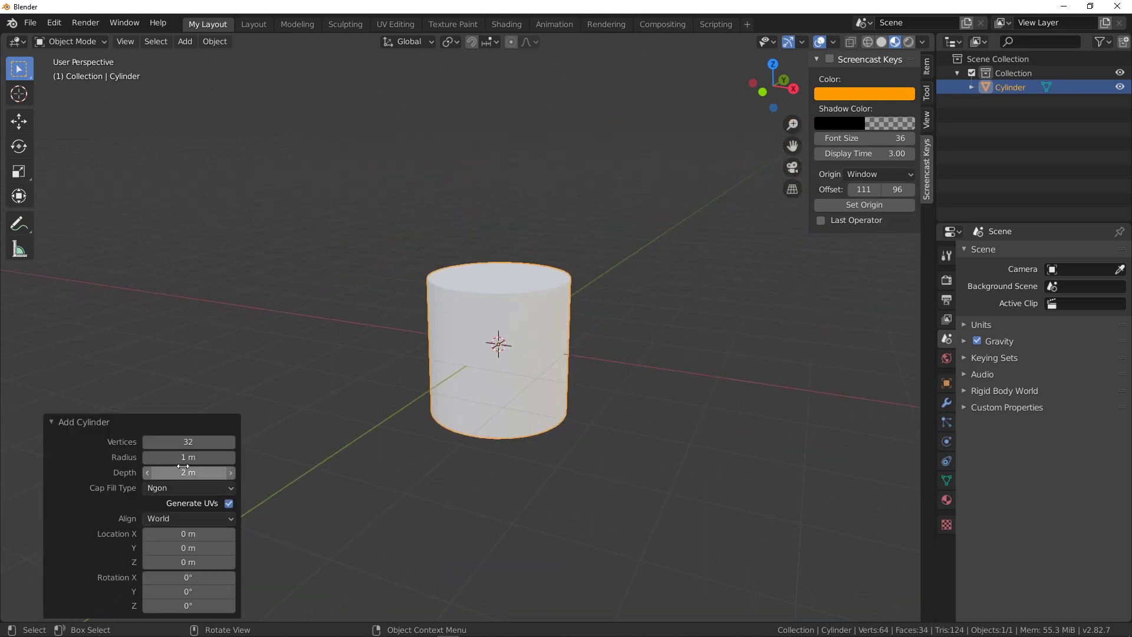
click(202, 489)
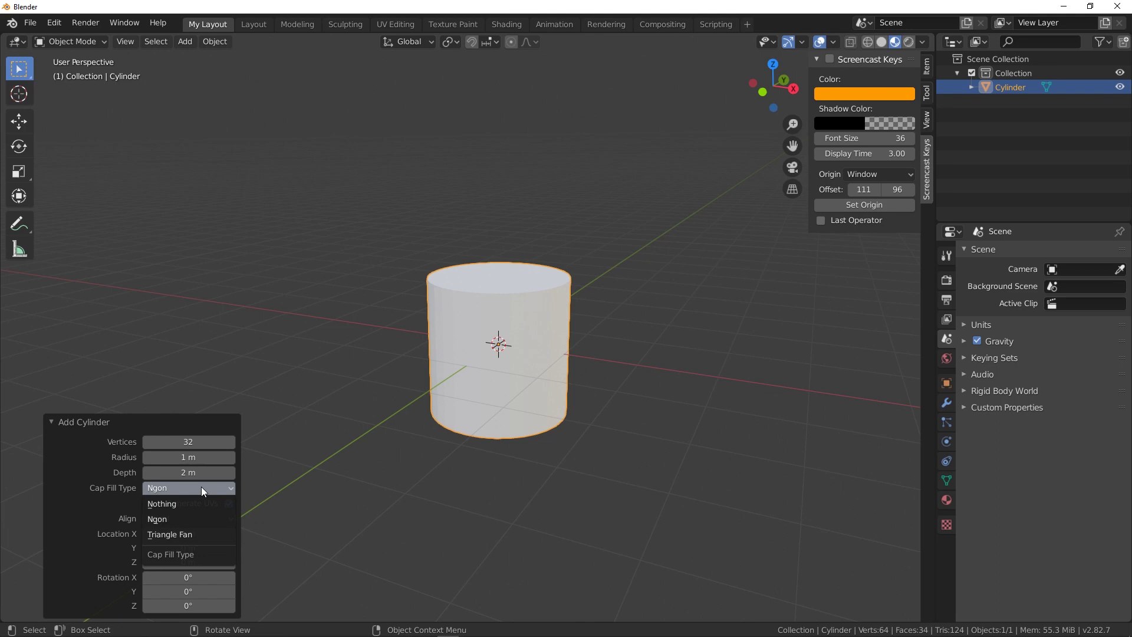
click(233, 471)
Switch the cylinder to Edit Mode and delete its top face.
click(70, 41)
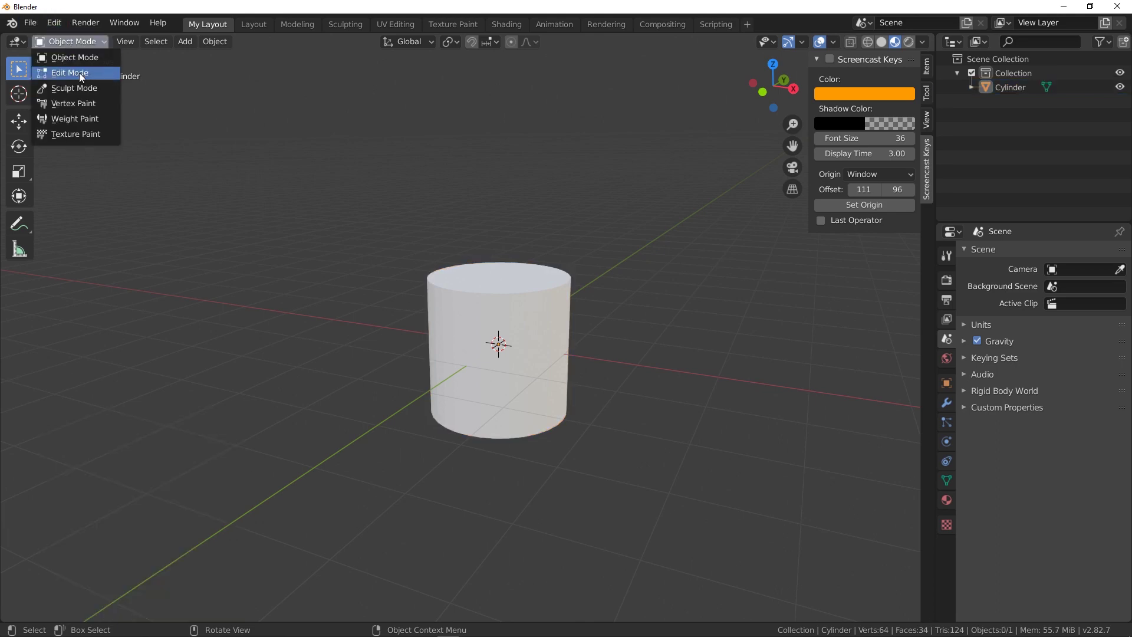
click(79, 72)
click(503, 276)
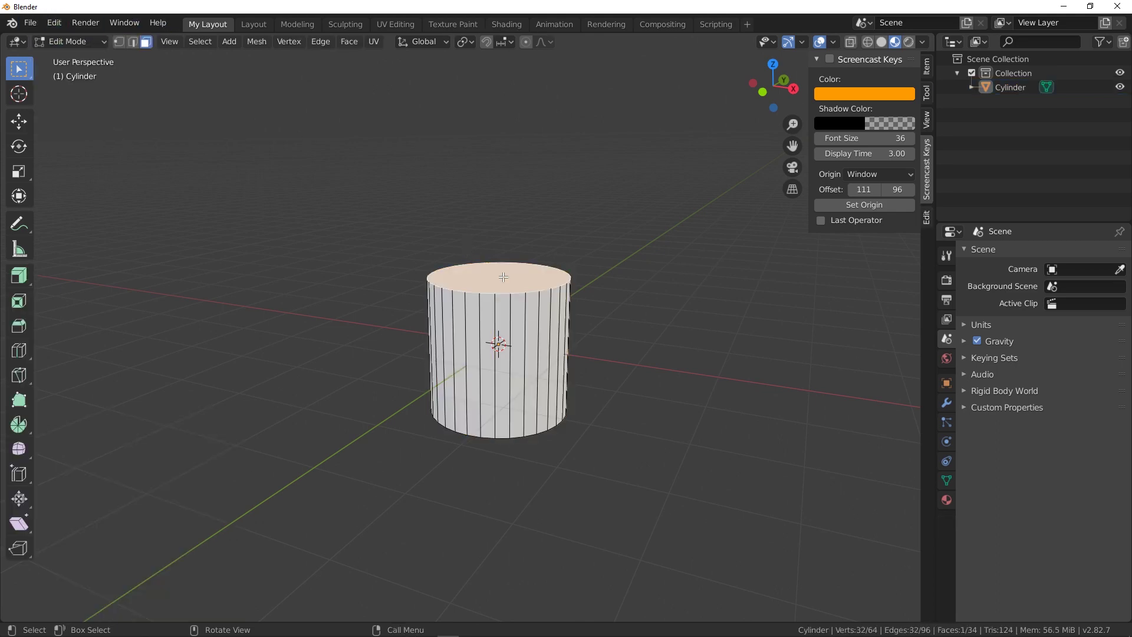
key(x)
click(503, 277)
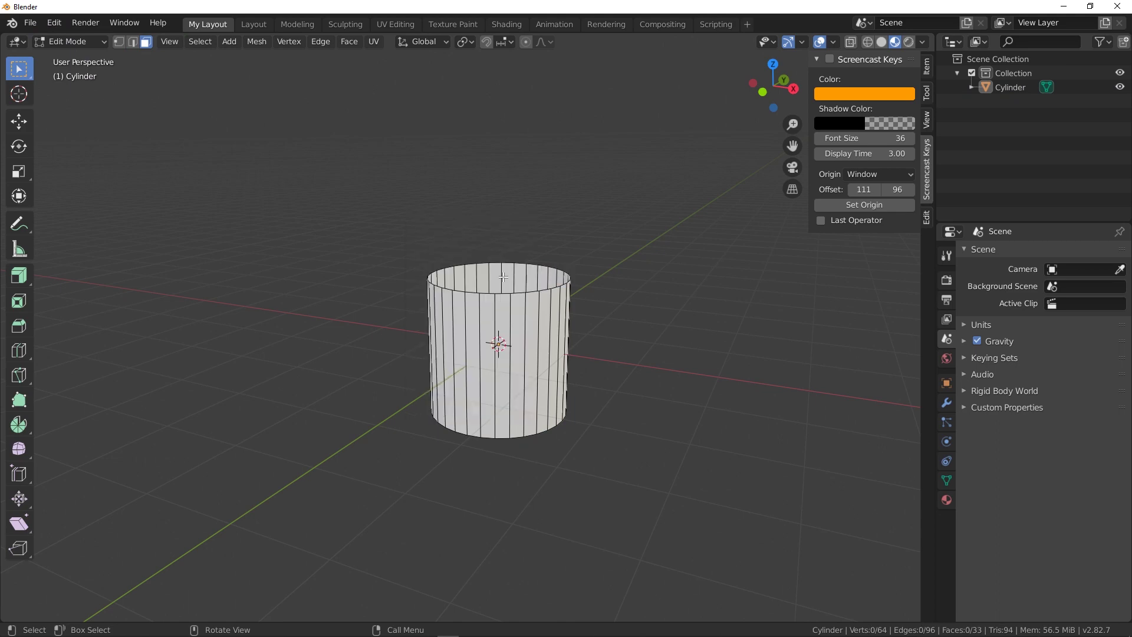
Select the cylinder's top edge loop in edge selection mode and lower it about 0.734 m along Z from the front.
middle_drag(614, 303, 599, 323)
scroll(599, 323, up, 2)
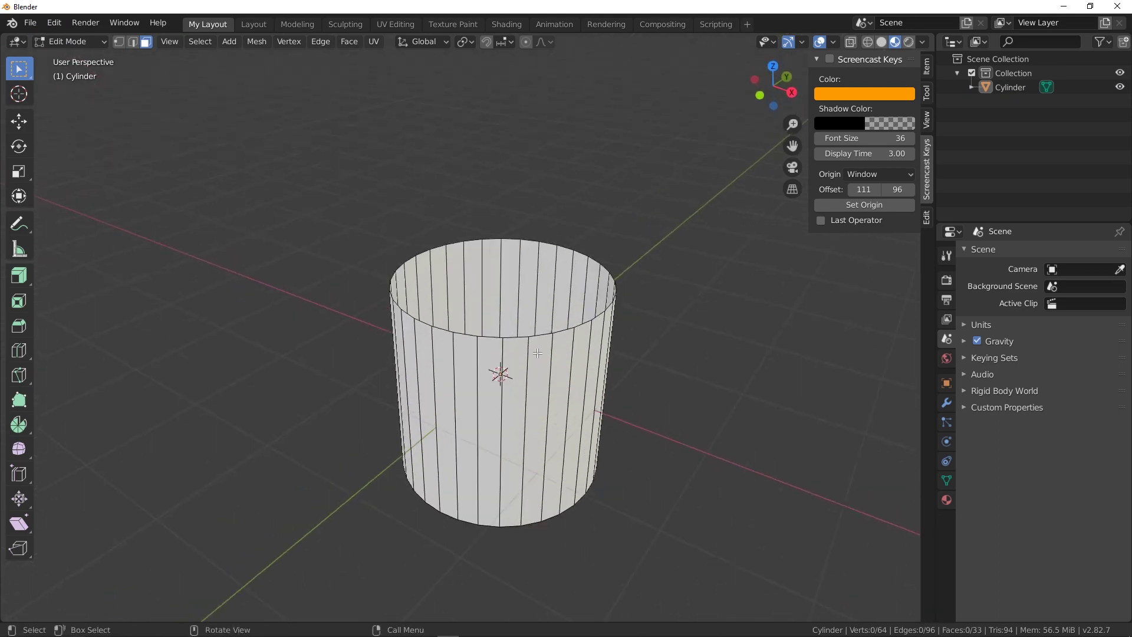
key(KP_1)
click(133, 42)
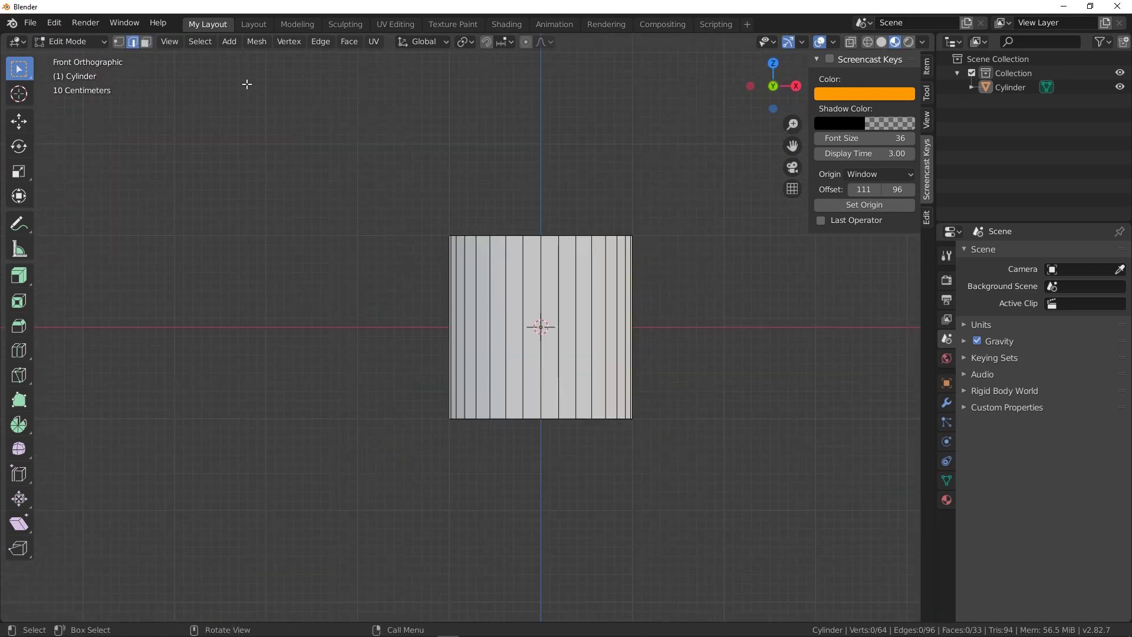
alt+click(544, 236)
key(g)
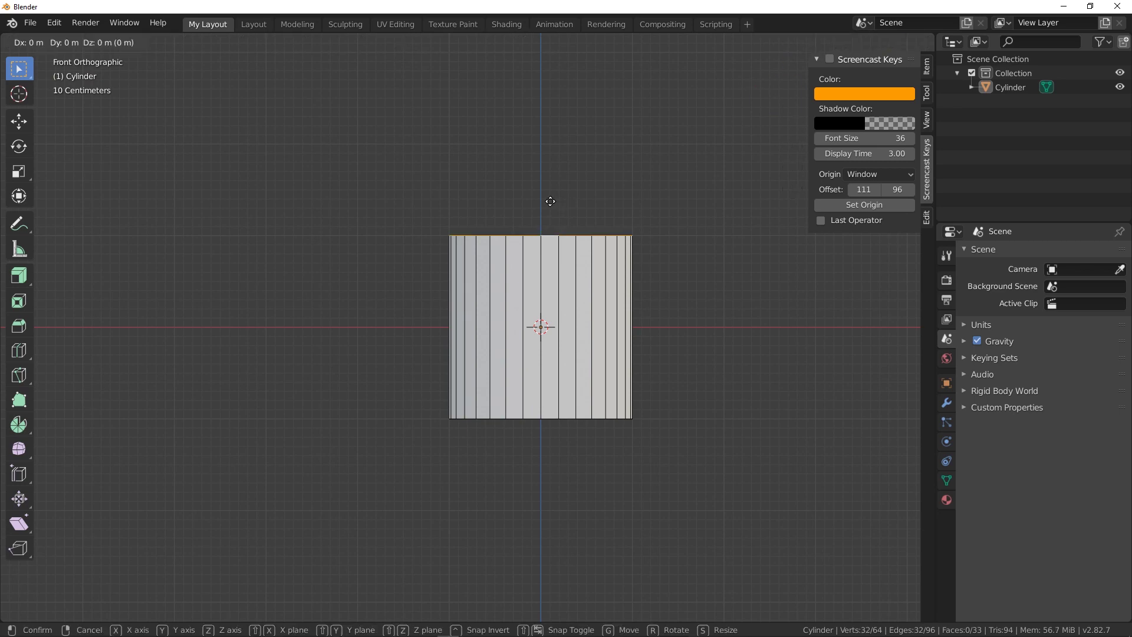
key(z)
click(547, 270)
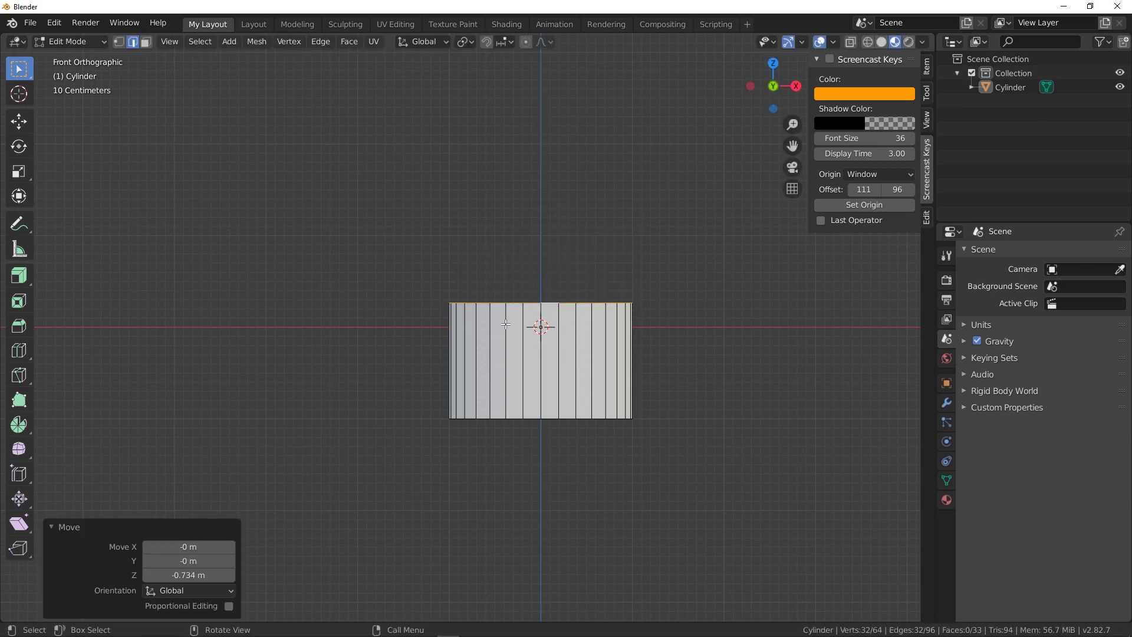
Add one centred horizontal loop cut around the cylinder and scale it outward by about 1.232.
key(ctrl+r)
click(544, 384)
right_click(545, 384)
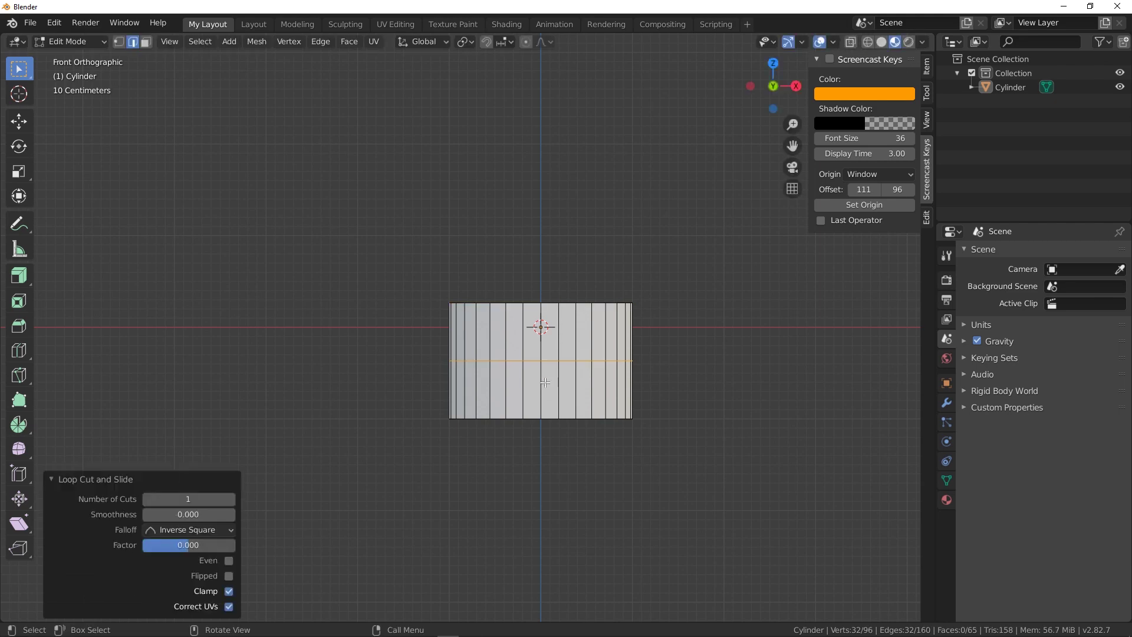
key(s)
click(720, 270)
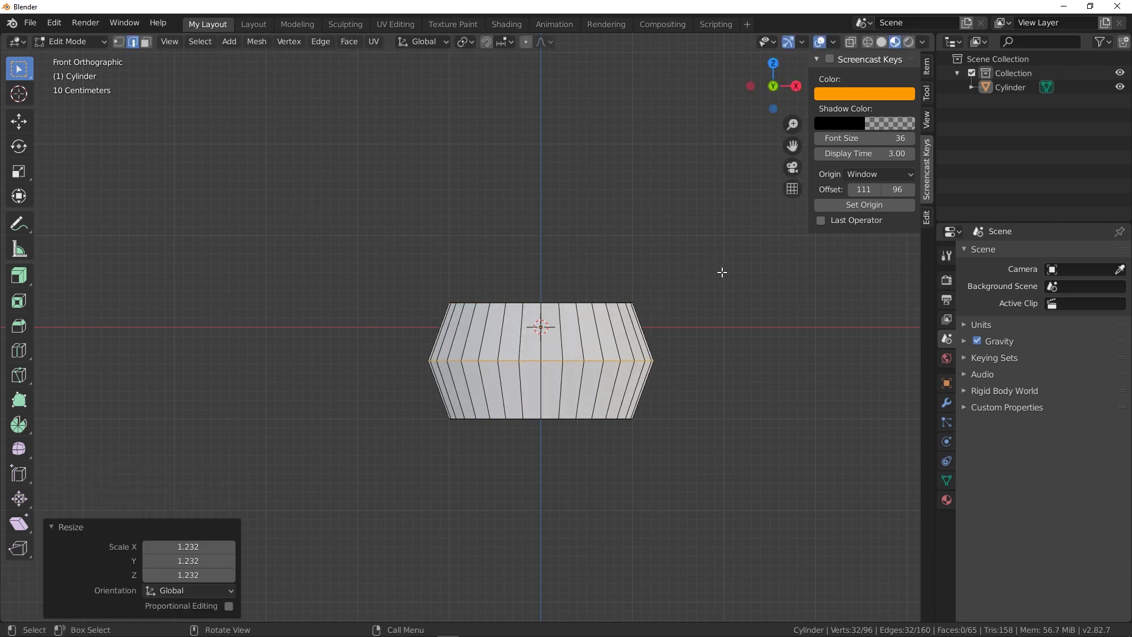
Bevel the widened middle loop about 0.336 m wide with 2 segments to round the bowl, and clear the selection.
key(ctrl+b)
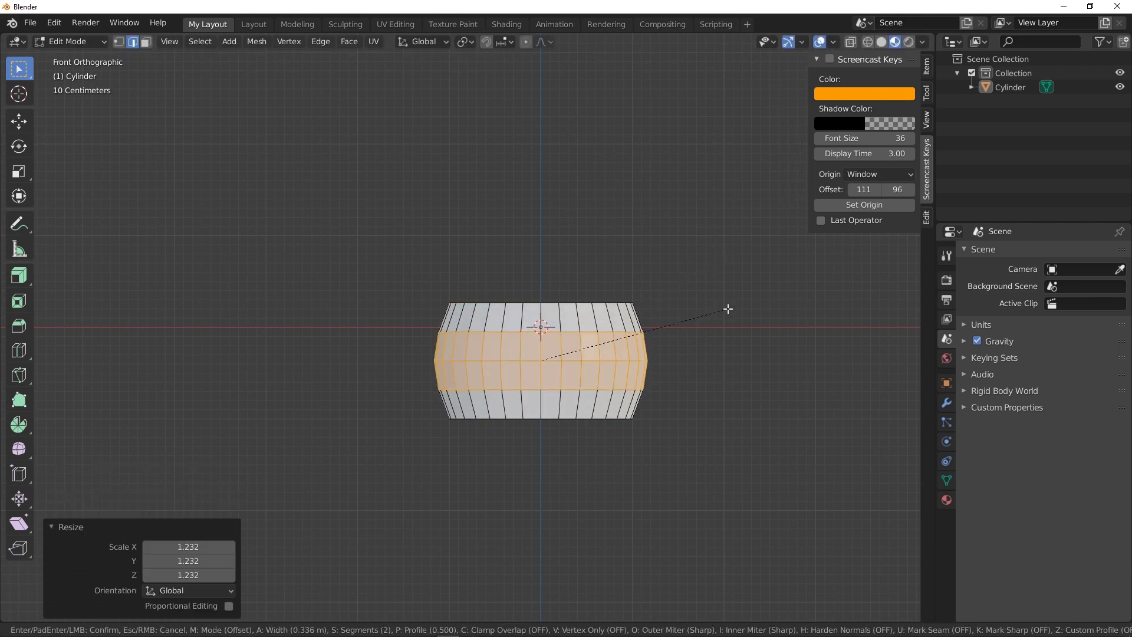
scroll(728, 306, up, 1)
click(728, 307)
middle_drag(727, 309, 720, 374)
key(alt+a)
Add a UV sphere at the origin inside the bowl mesh with 16 segments and 8 rings.
middle_drag(669, 405, 658, 383)
key(shift+a)
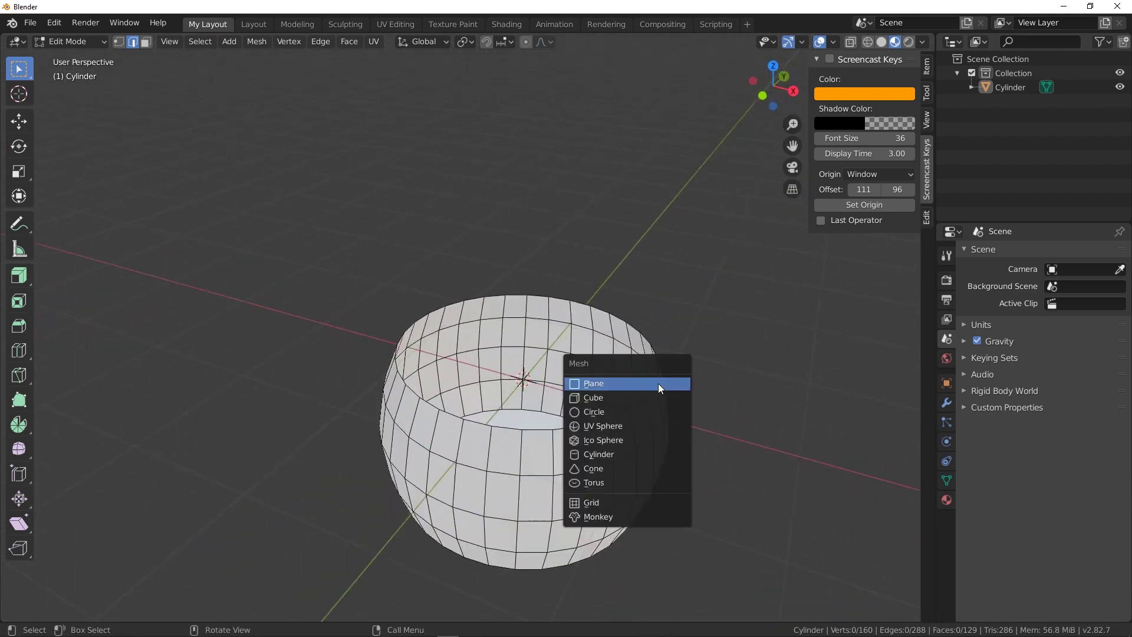
click(614, 425)
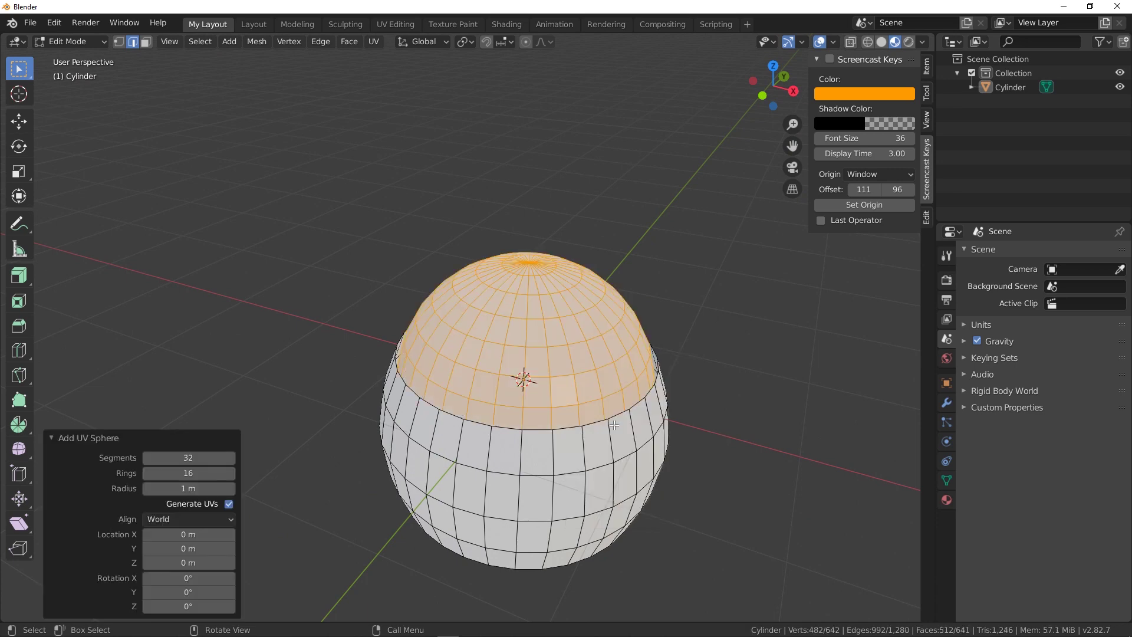
click(191, 459)
text(16)
key(Return)
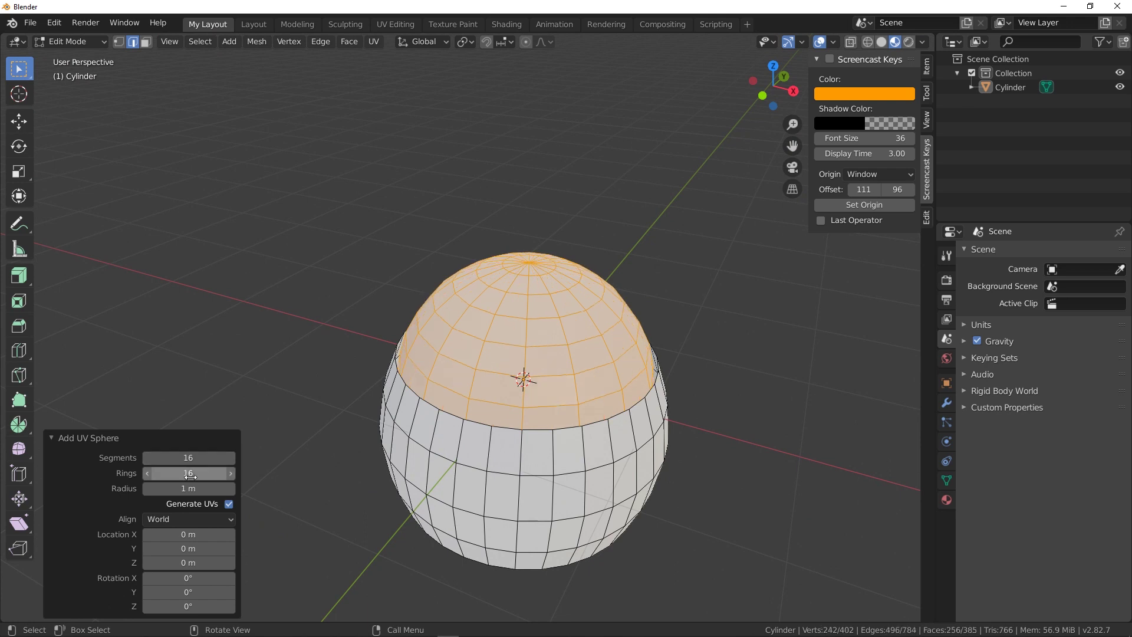
click(192, 475)
text(8)
key(Return)
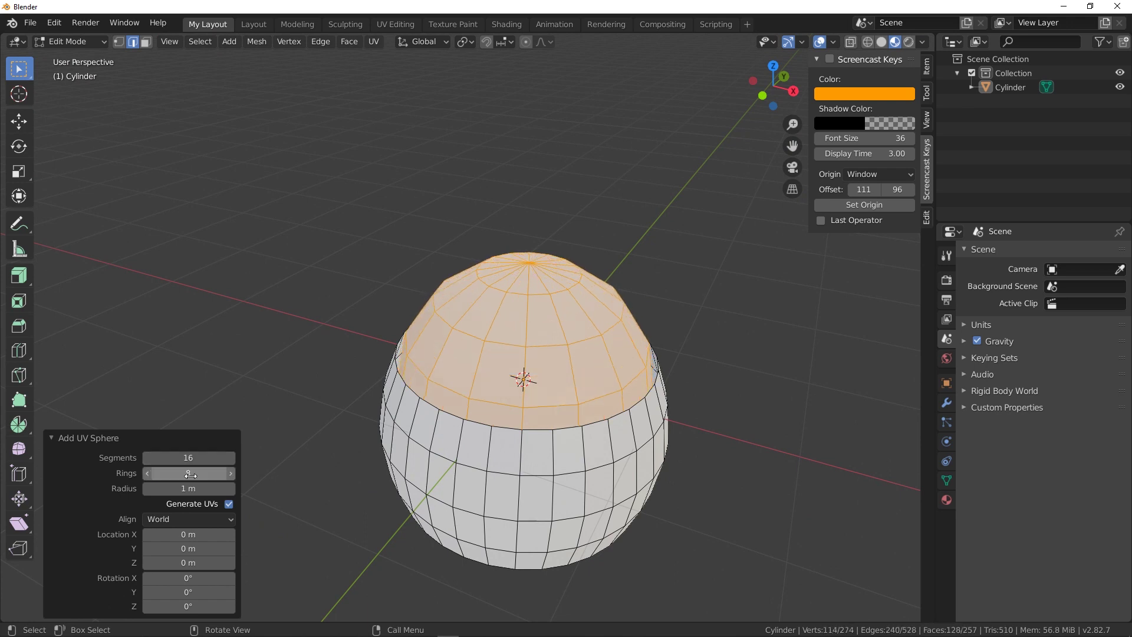
Reduce the new sphere's radius to 0.25 m.
click(189, 488)
text(0.7)
key(Return)
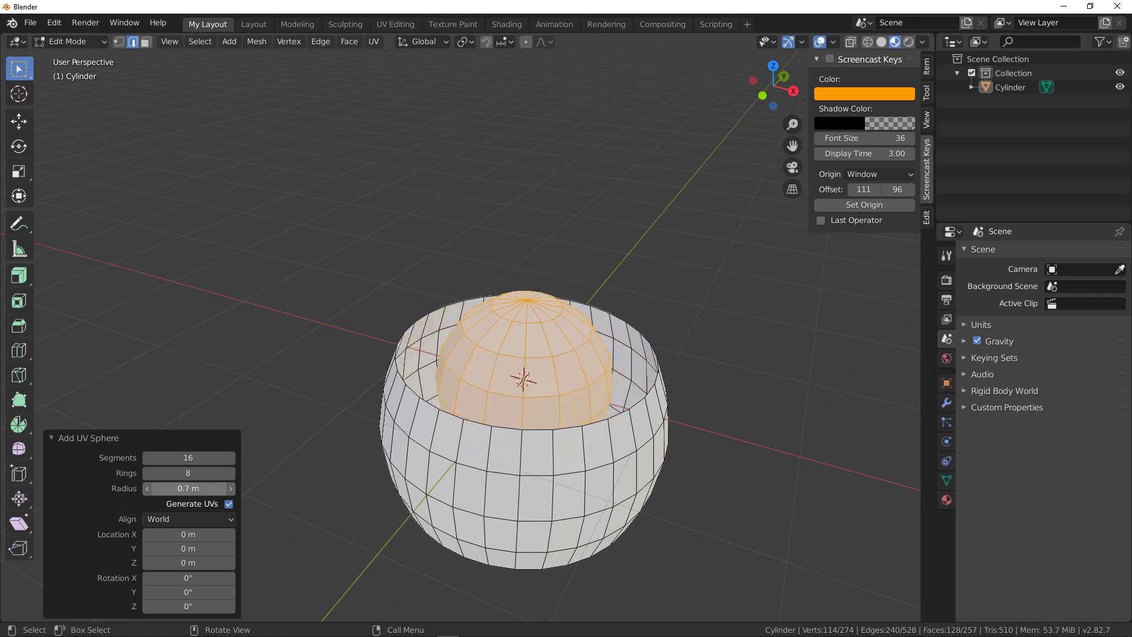
drag(189, 488, 157, 488)
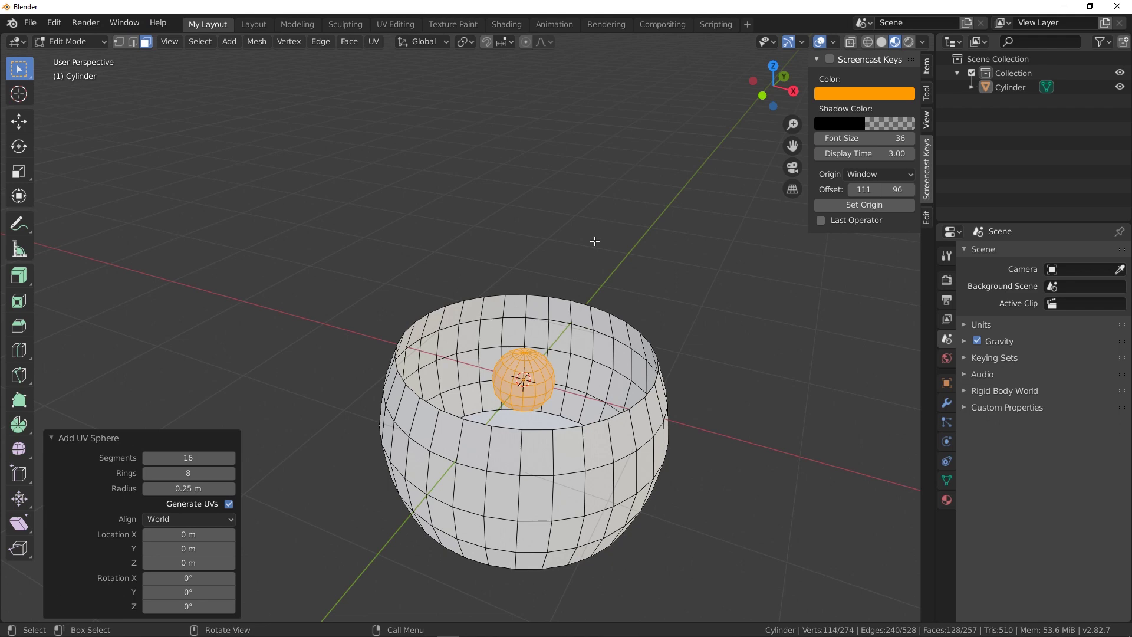
Flatten the sphere into a stone shape by scaling it to about 0.251 along Z.
key(s)
key(z)
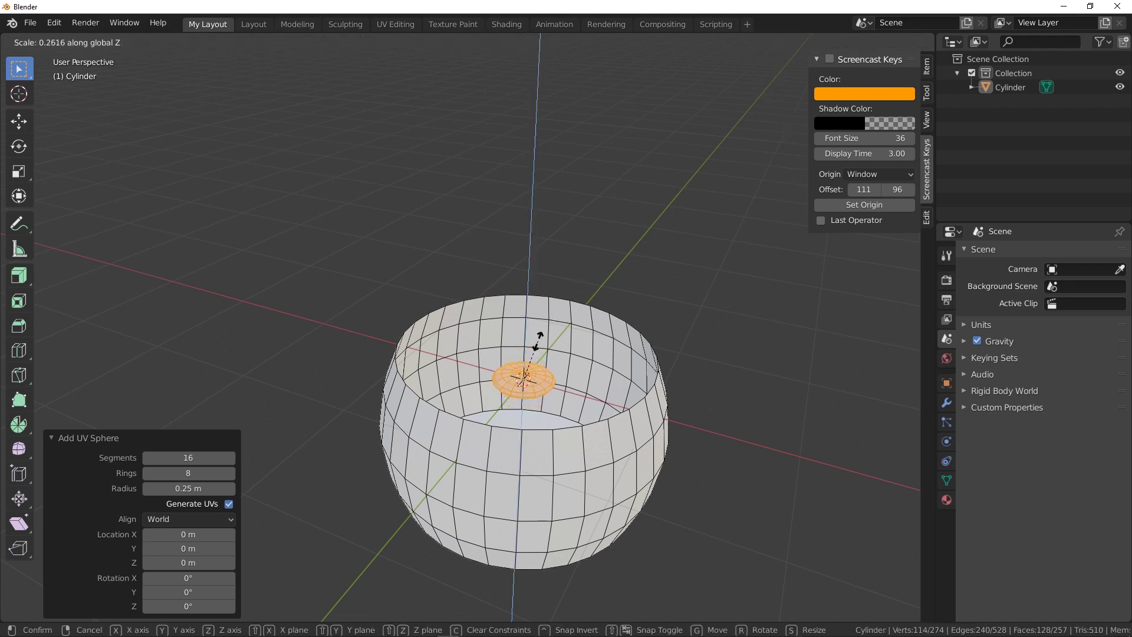
click(536, 342)
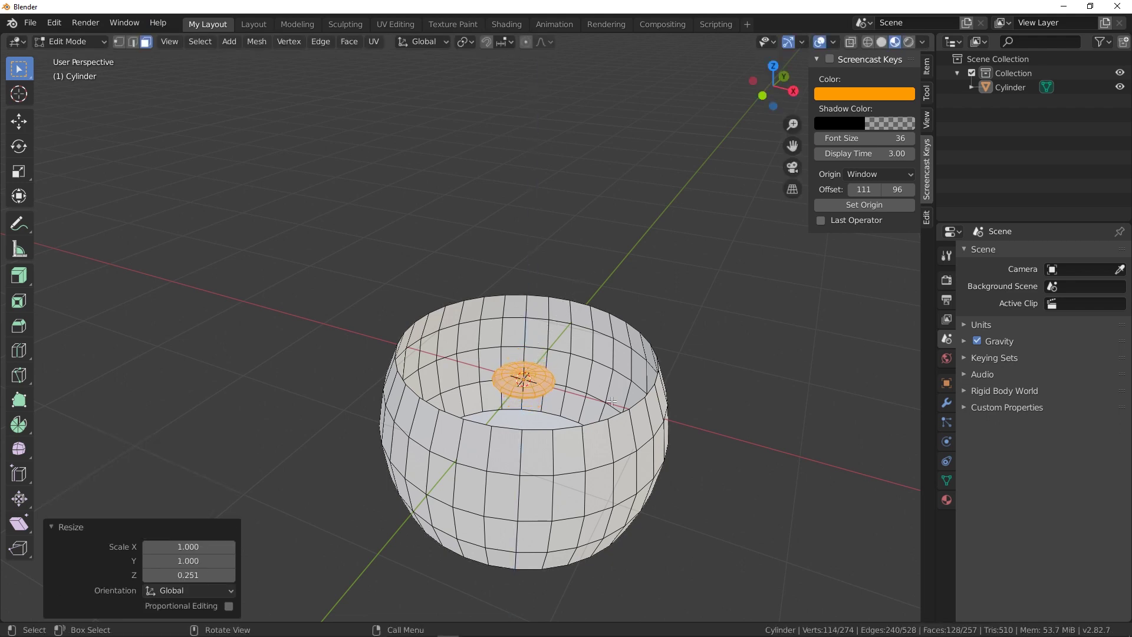
Check in Object Mode whether the stone and bowl select as one object, and return to Edit Mode.
click(64, 41)
click(79, 55)
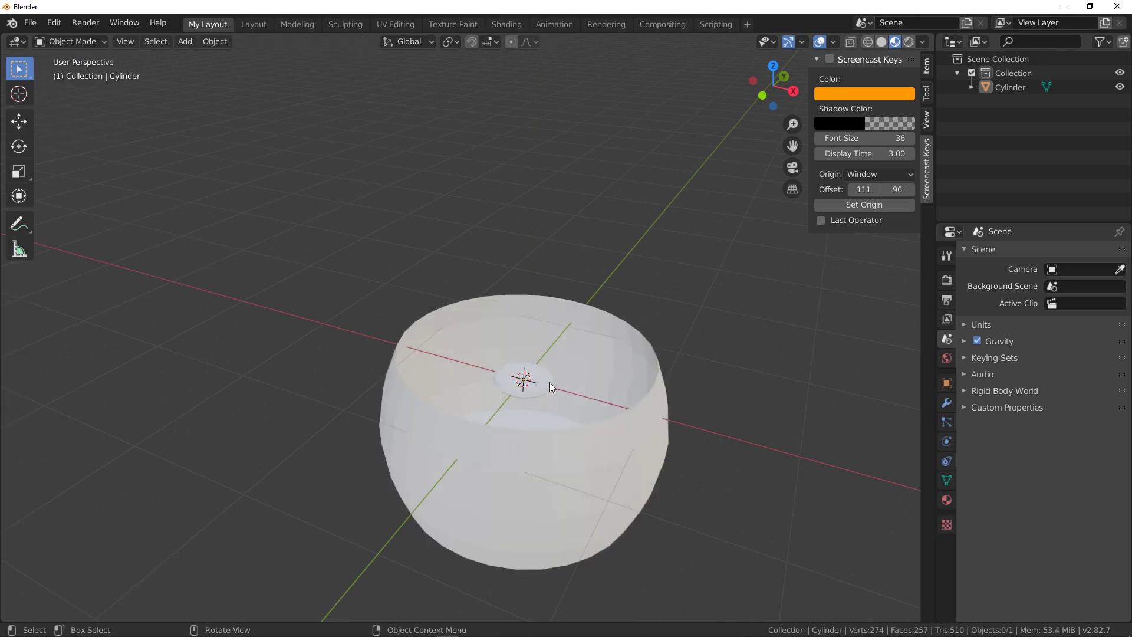
click(550, 382)
click(68, 42)
click(78, 68)
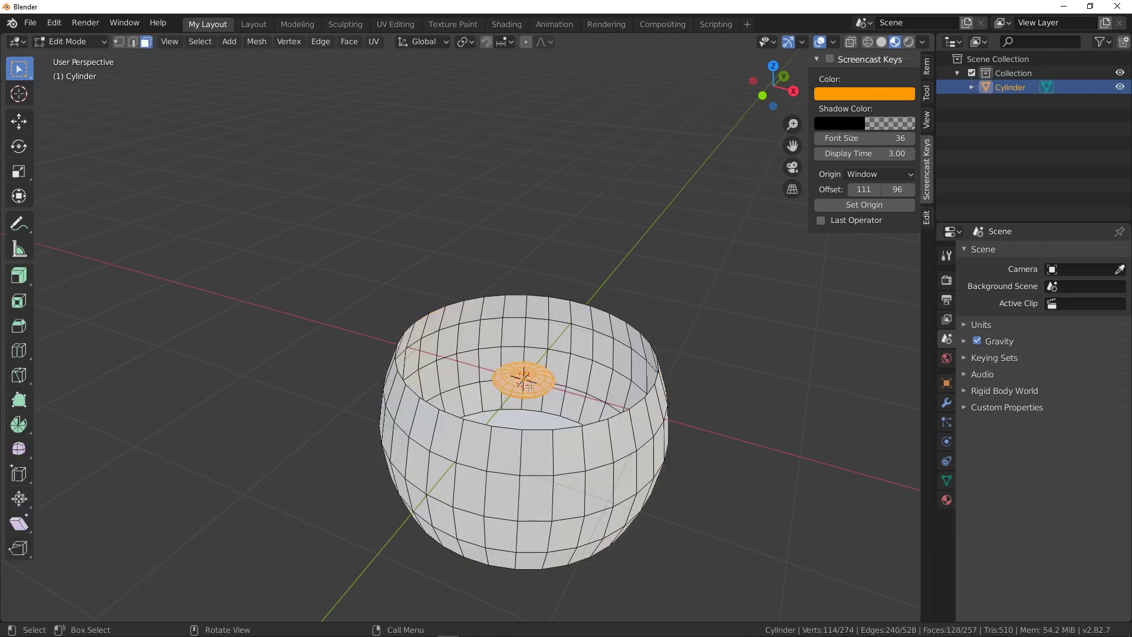
Select the faces of the flattened stone and separate the selection from the bowl into its own object.
click(541, 387)
key(ctrl+KP_Add)
key(ctrl+KP_Add)
key(ctrl+KP_Add)
key(ctrl+KP_Add)
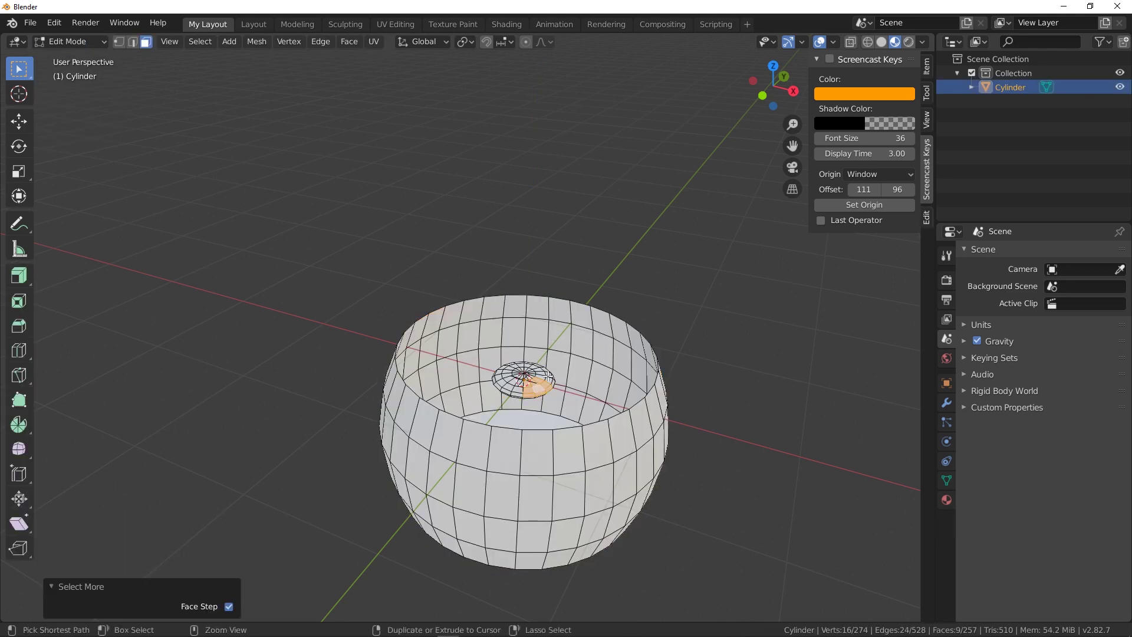
key(p)
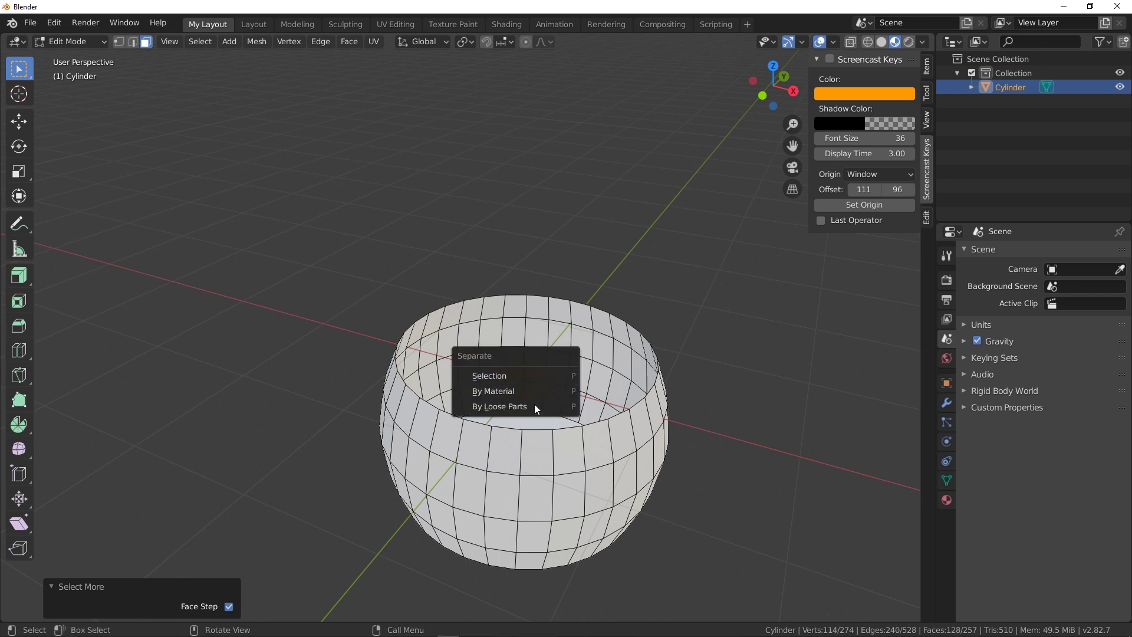
click(497, 378)
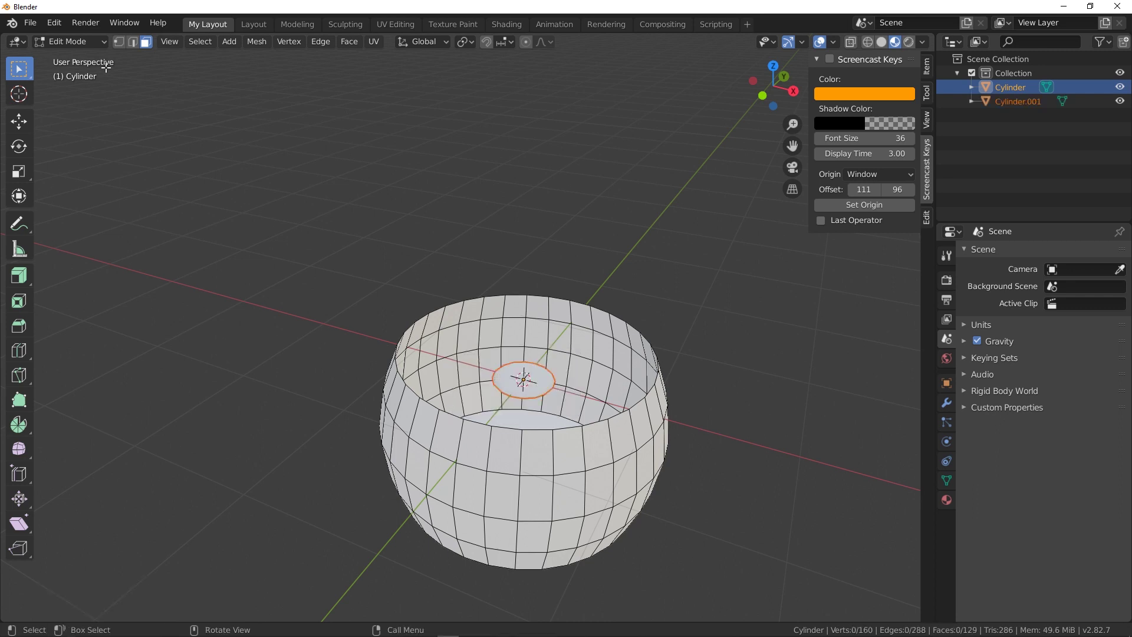
Switch to Object Mode and move the separated stone up along Z until it floats above the bowl's rim.
click(73, 42)
click(79, 51)
click(554, 379)
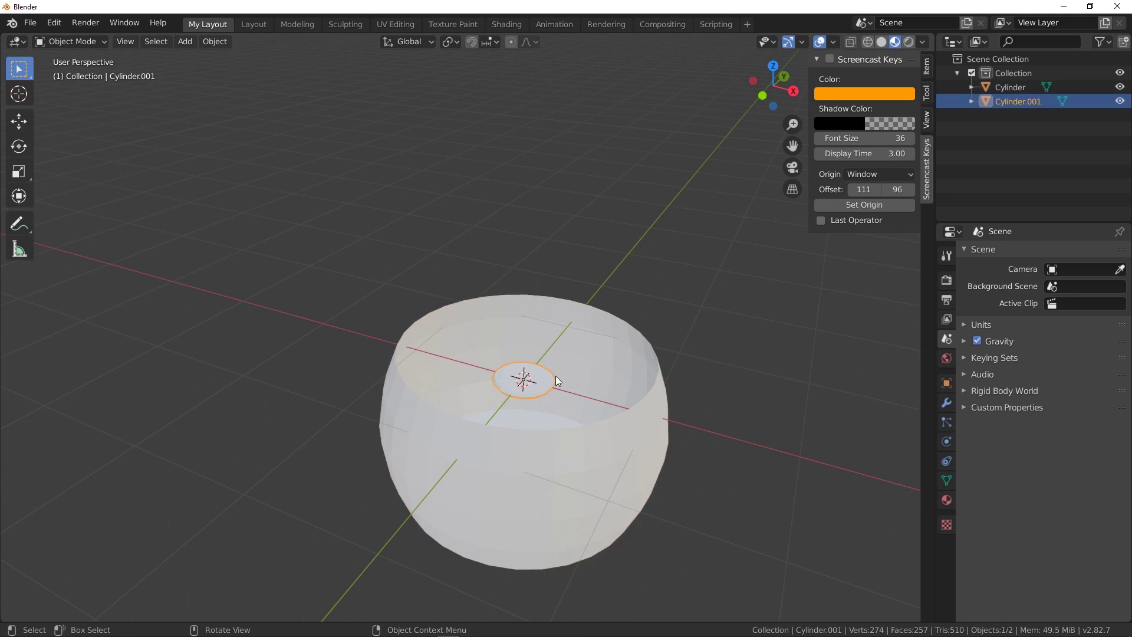
key(g)
key(z)
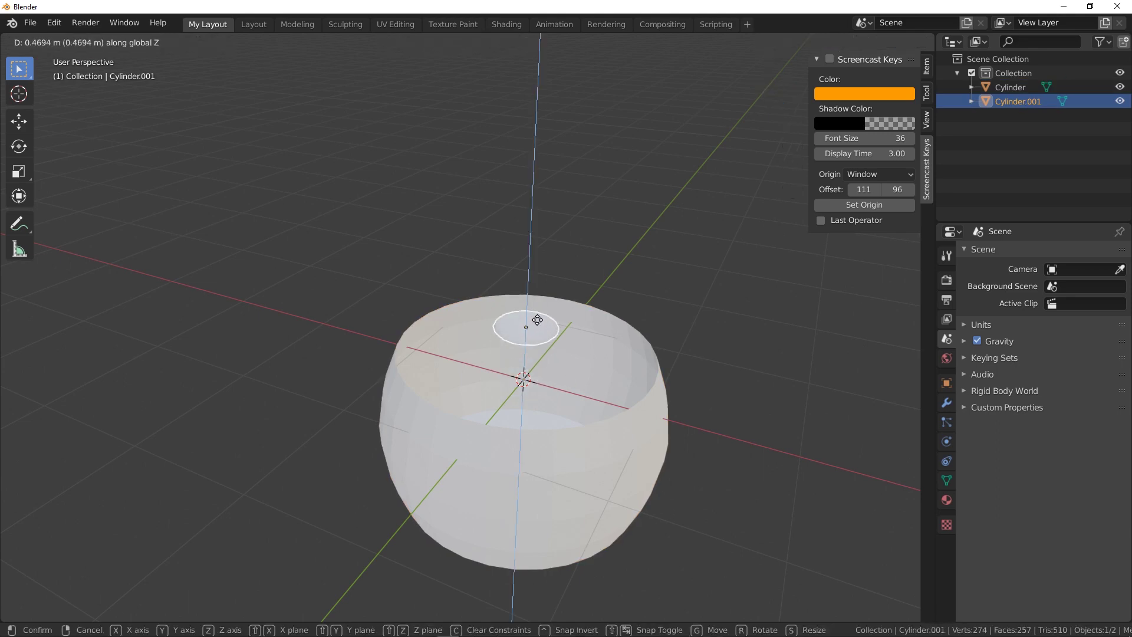
click(661, 452)
middle_drag(661, 452, 688, 389)
click(651, 377)
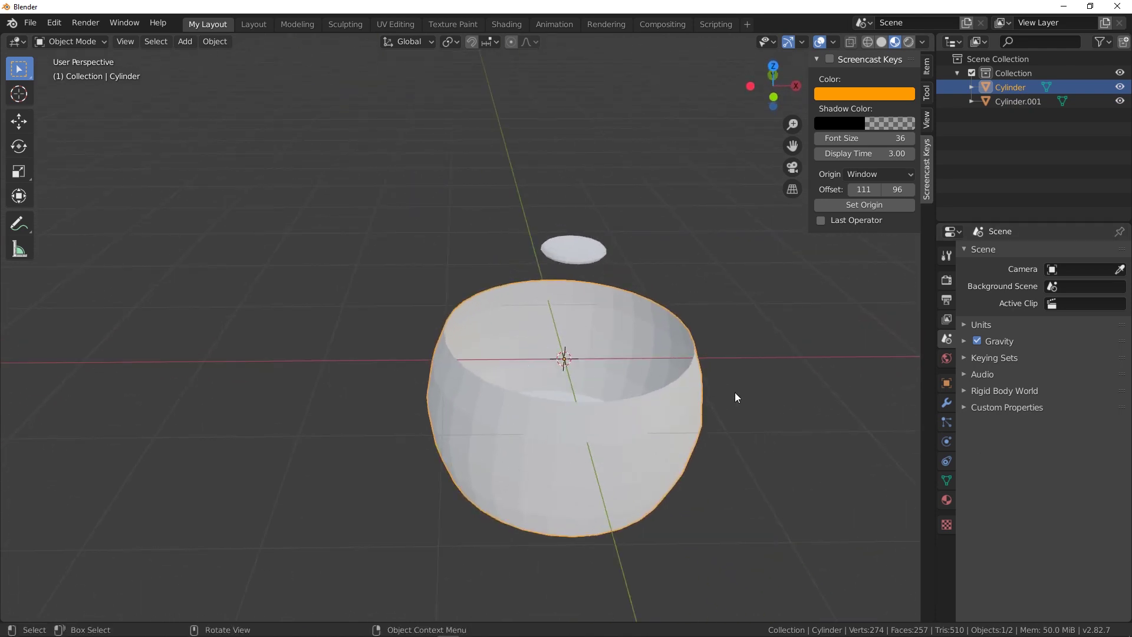
click(573, 249)
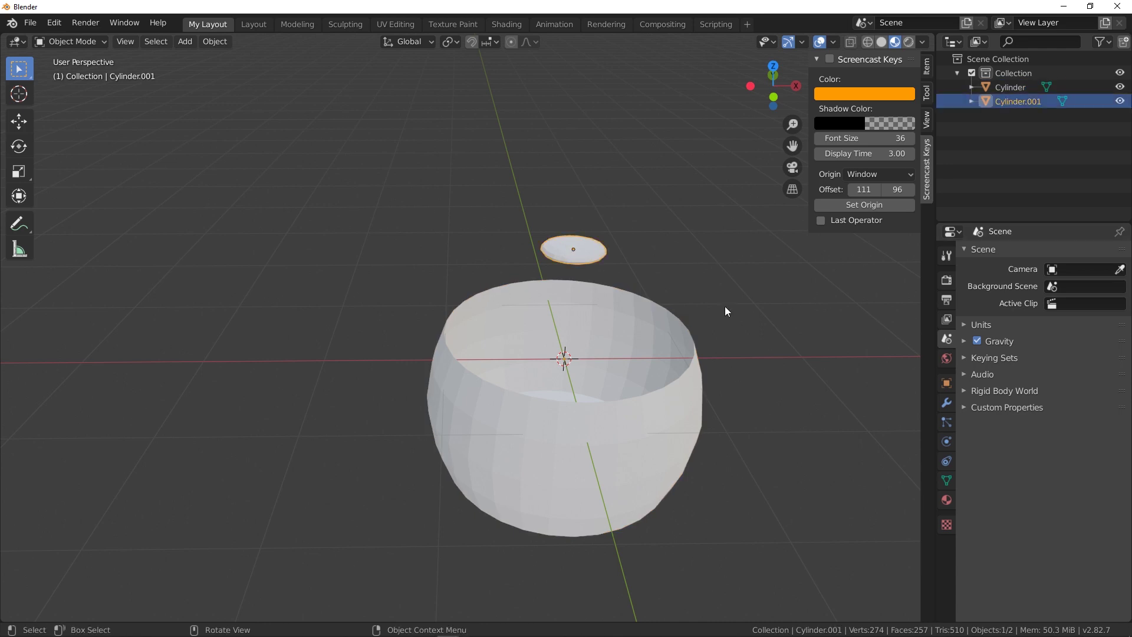
Add a rigid body world to the scene and assign Collection as its collection.
click(978, 390)
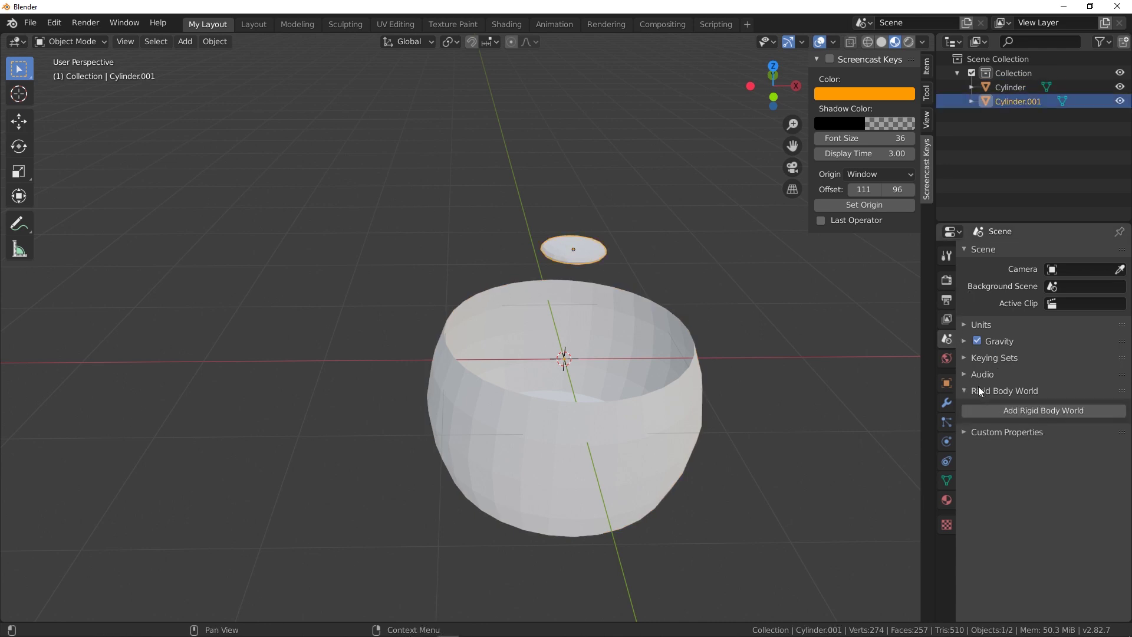
click(1014, 411)
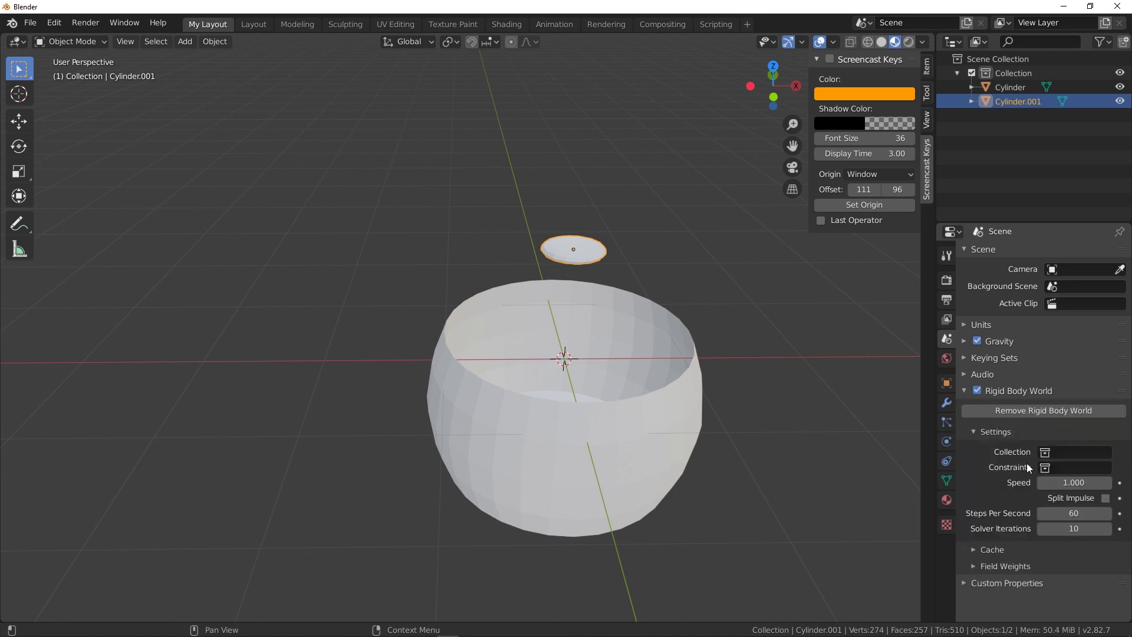
click(1044, 453)
click(994, 472)
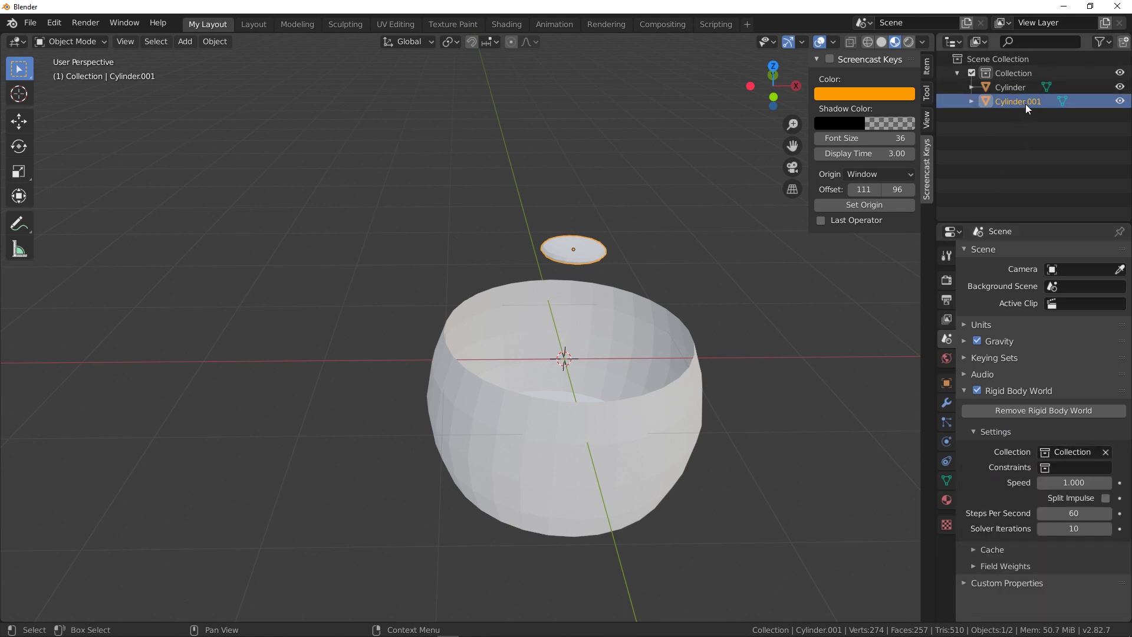
Set the rigid body world to 120 steps per second and 30 solver iterations.
click(1069, 514)
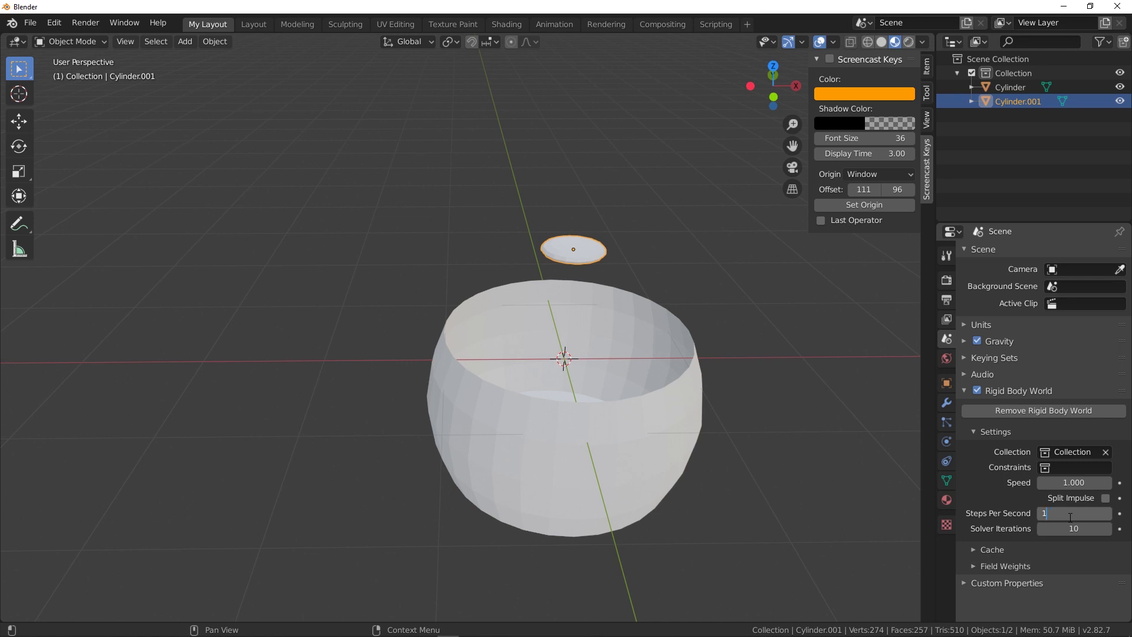
click(1073, 525)
text(30)
key(Return)
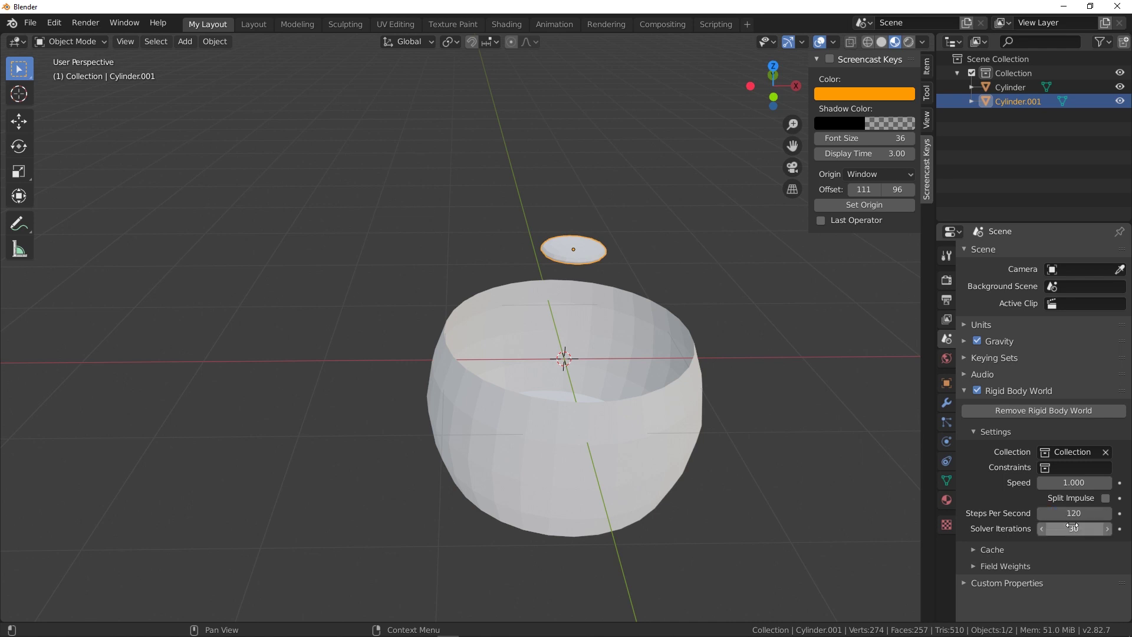
Examine the rigid body world's cache and field weight options, leaving the field weights and settings collapsed.
click(1025, 548)
scroll(1026, 546, down, 4)
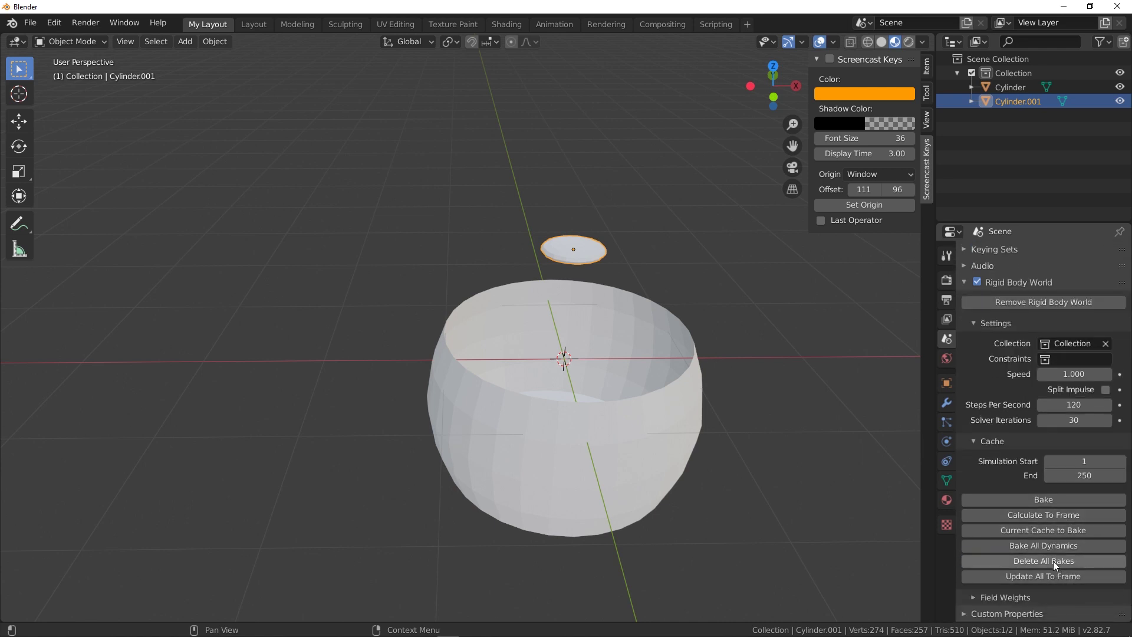
click(1019, 594)
scroll(1035, 567, down, 4)
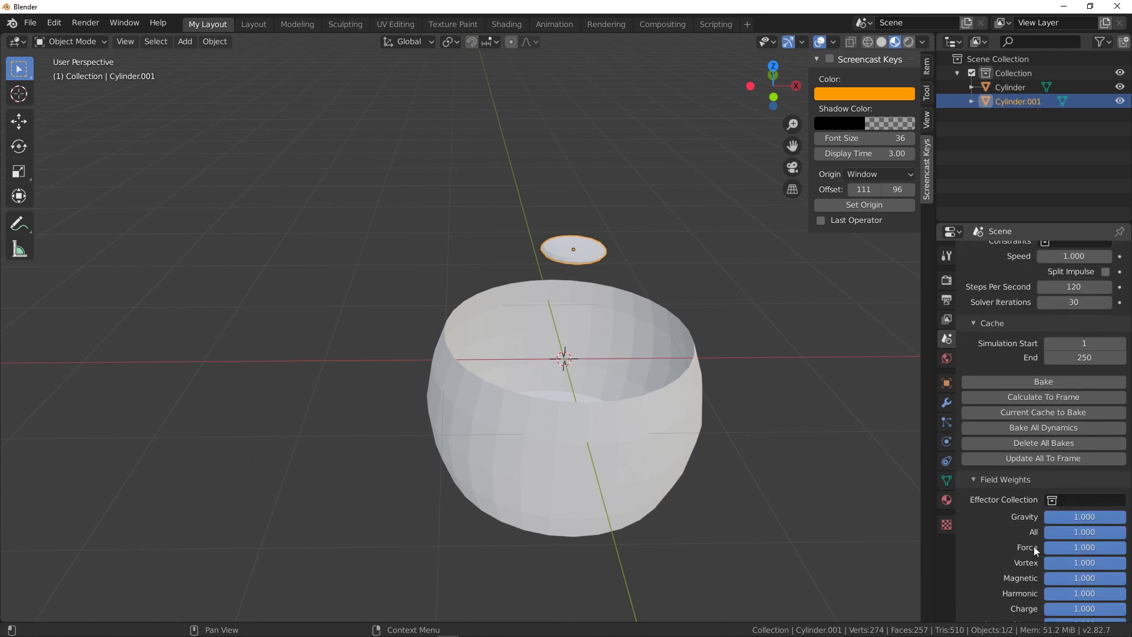
scroll(1034, 546, down, 5)
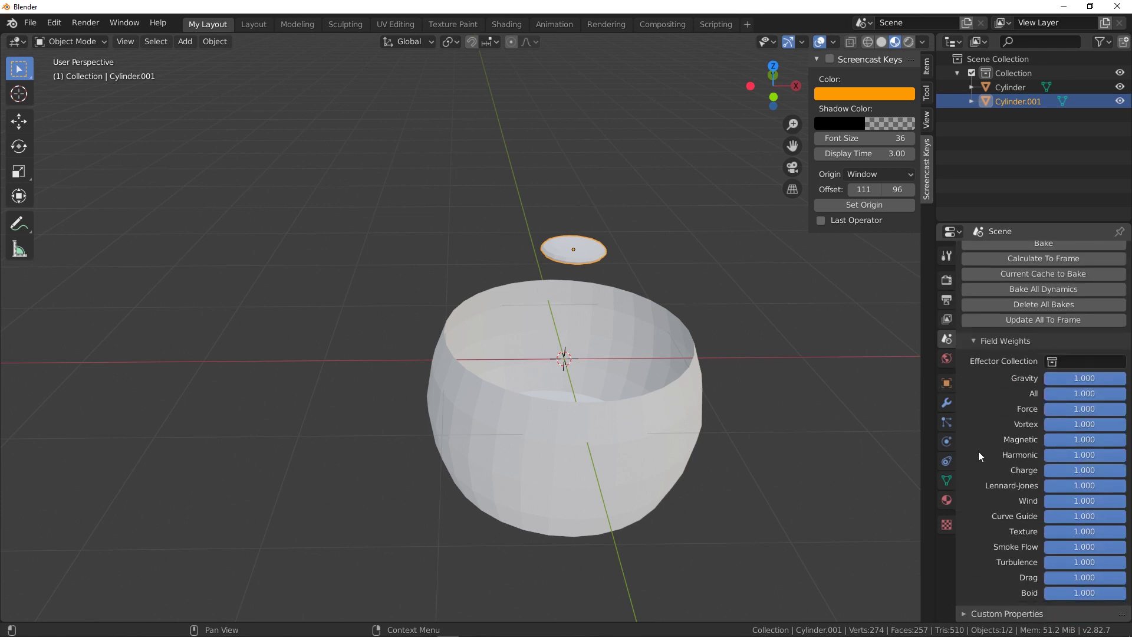
click(1003, 341)
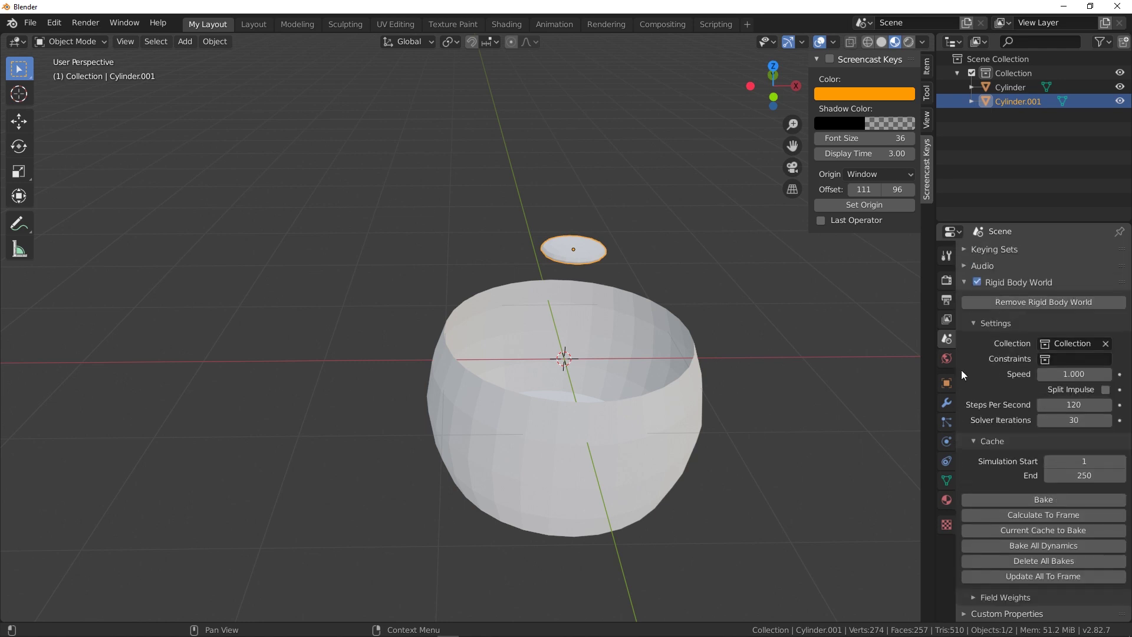
click(983, 327)
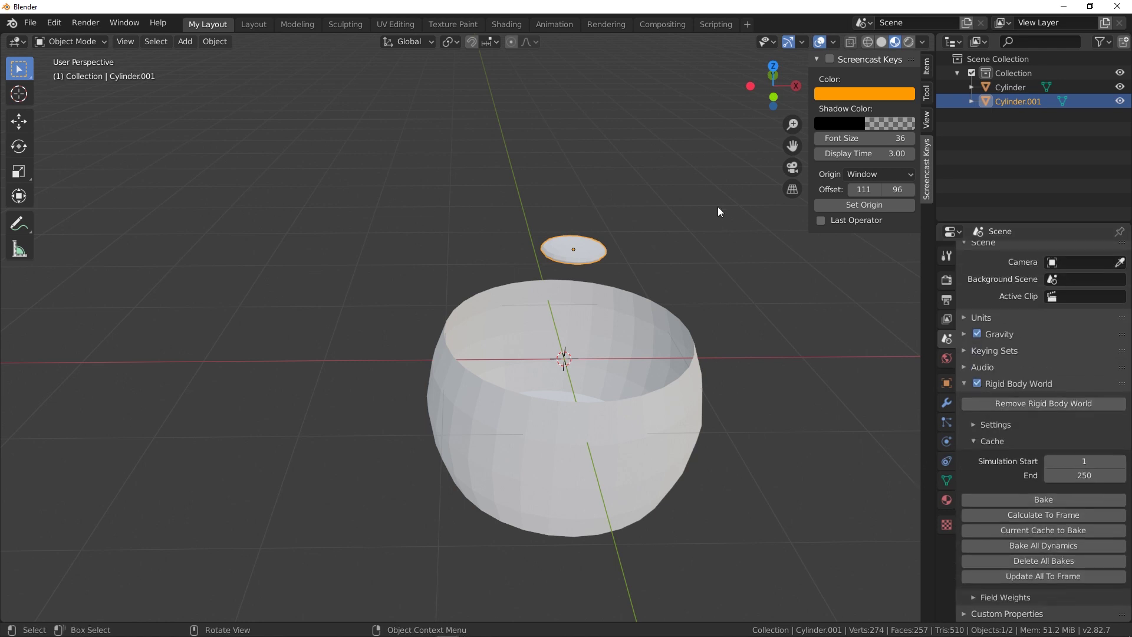
Set the bowl's rigid body type to Passive and its collision shape to Mesh.
click(622, 350)
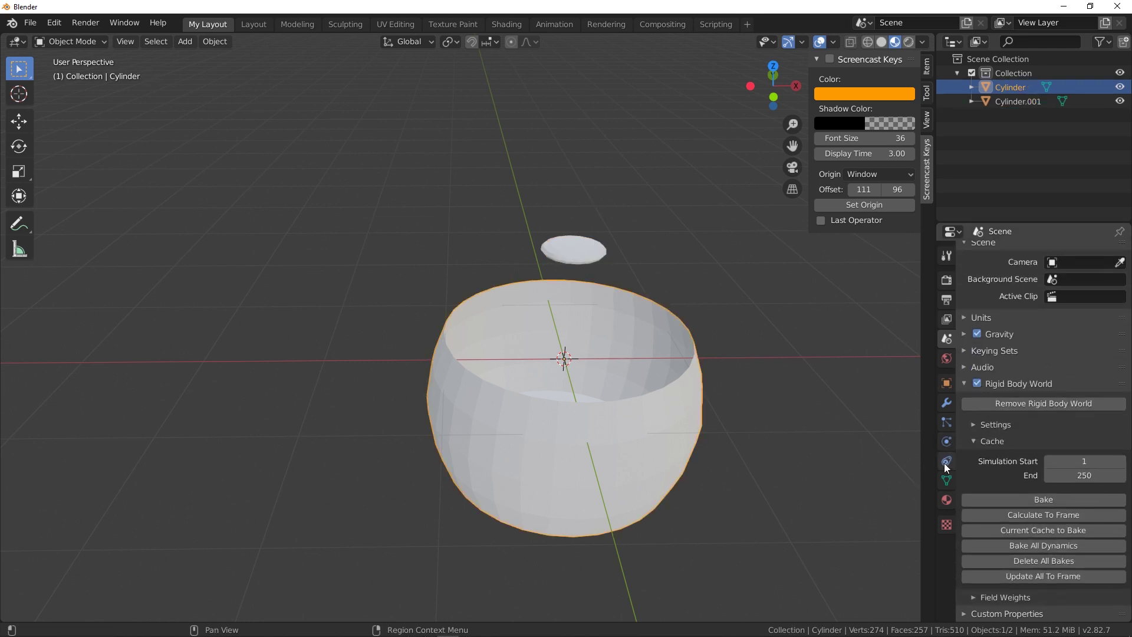
click(945, 441)
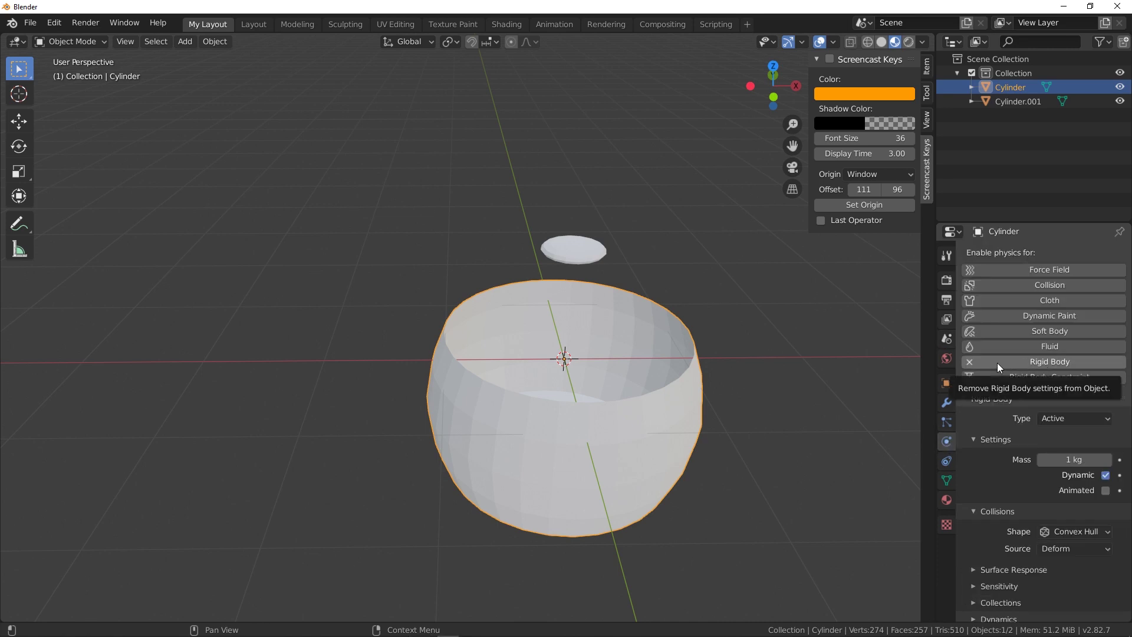
click(579, 247)
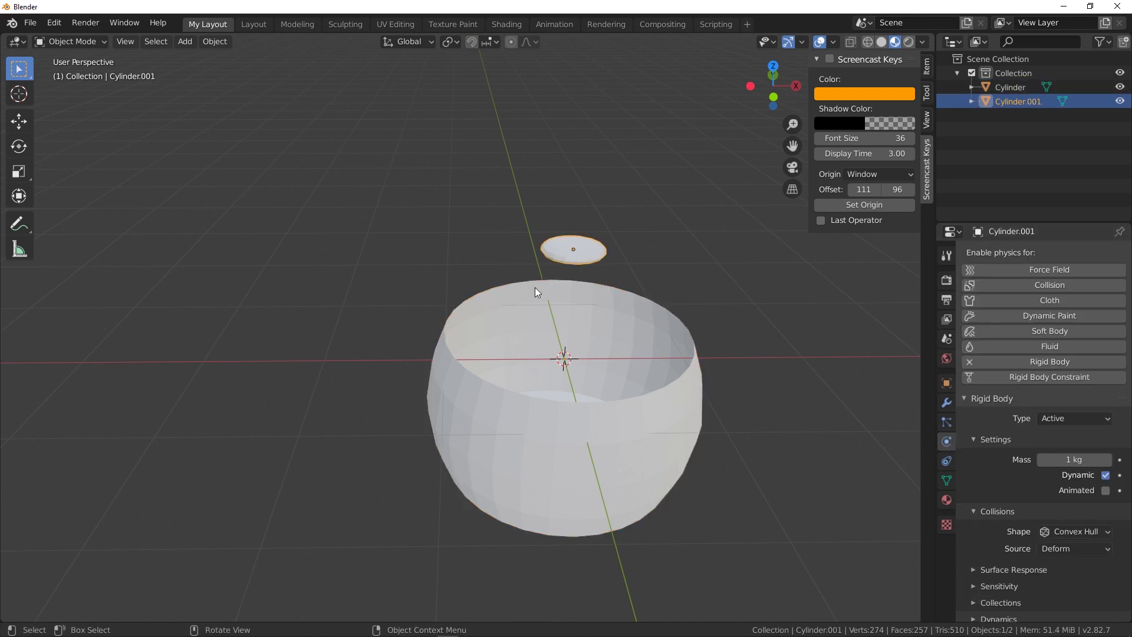
click(592, 322)
click(1056, 418)
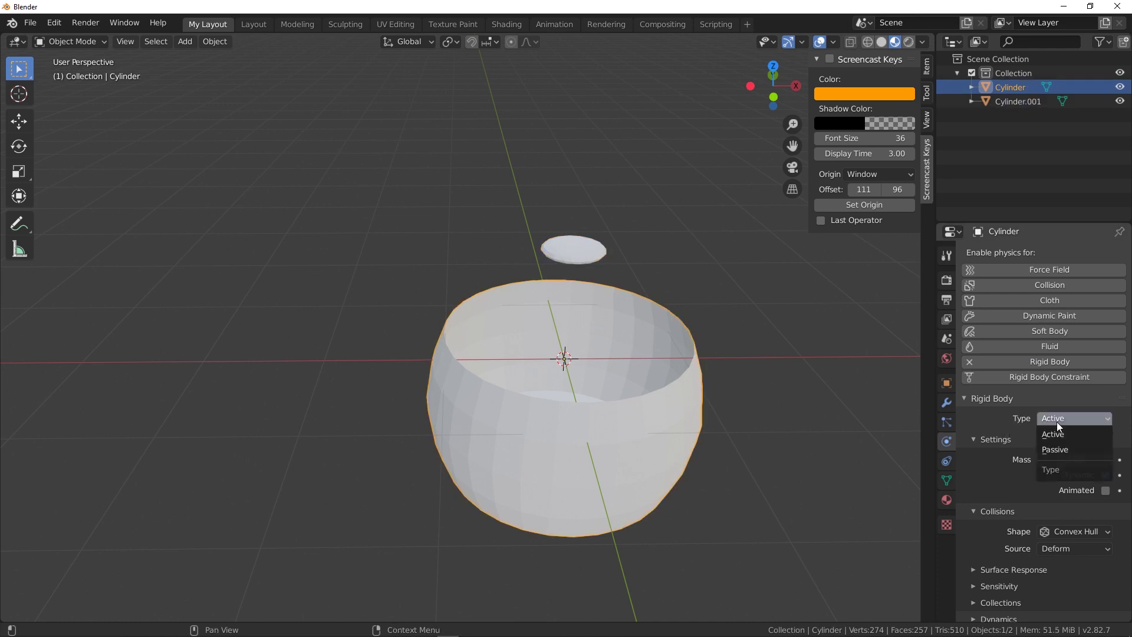
click(1066, 450)
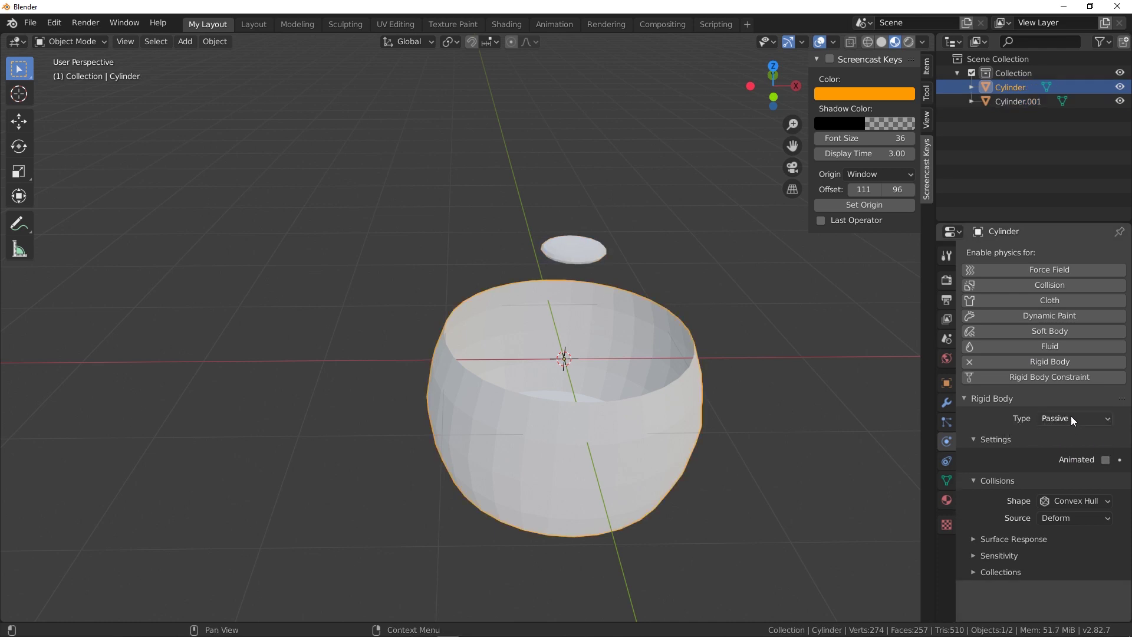
click(1074, 500)
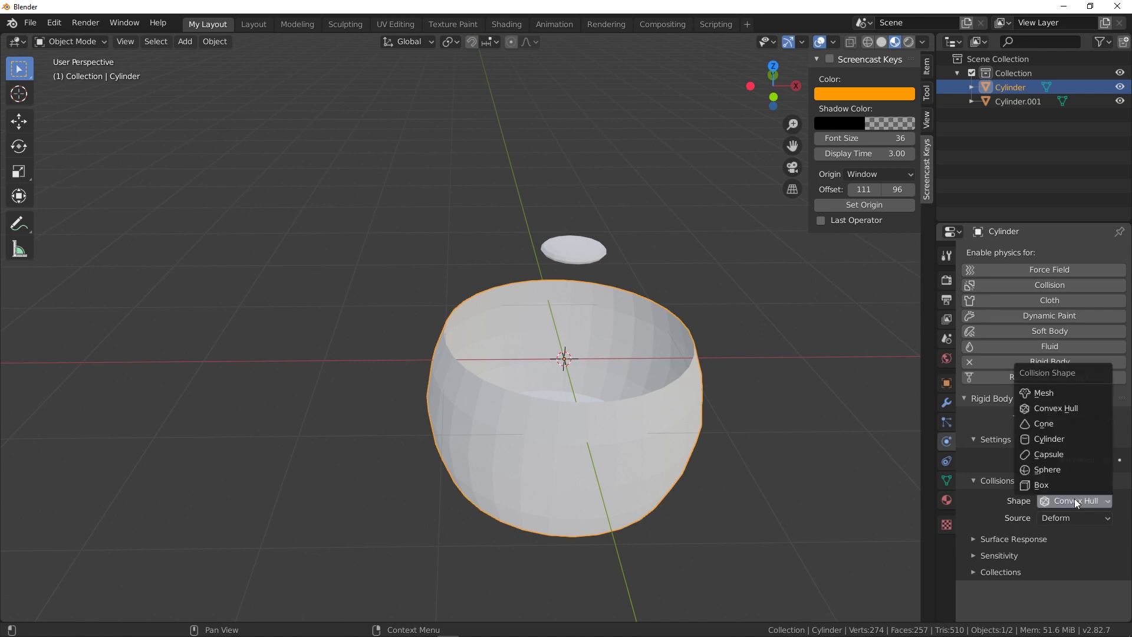
click(1039, 393)
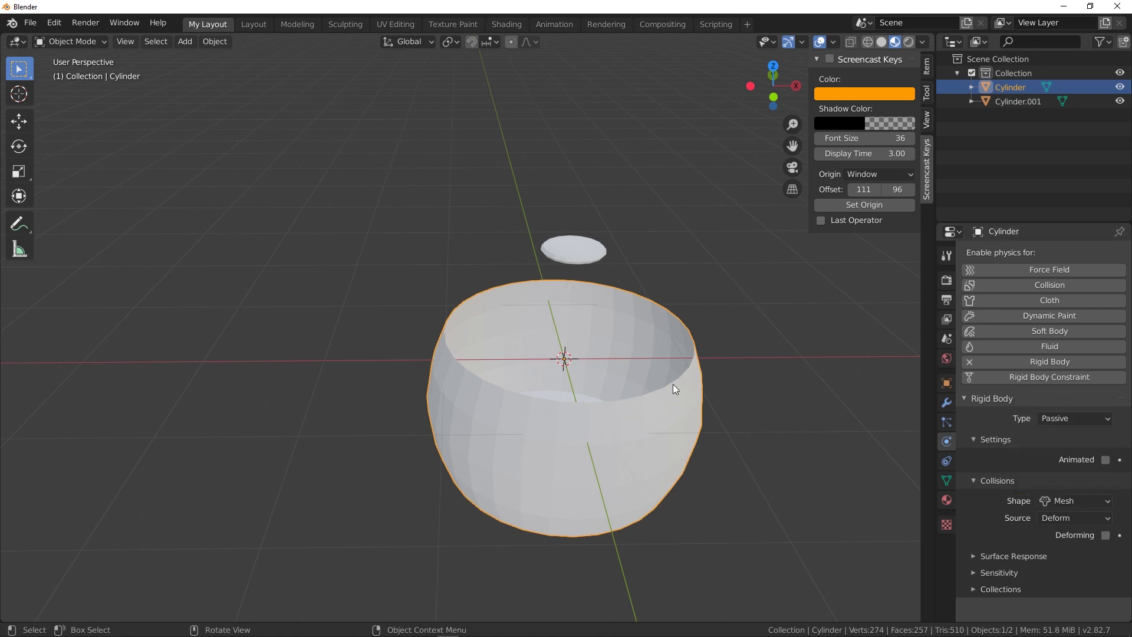
Keep the stone's rigid body type Active and set its collision shape to Mesh.
click(592, 254)
click(1069, 417)
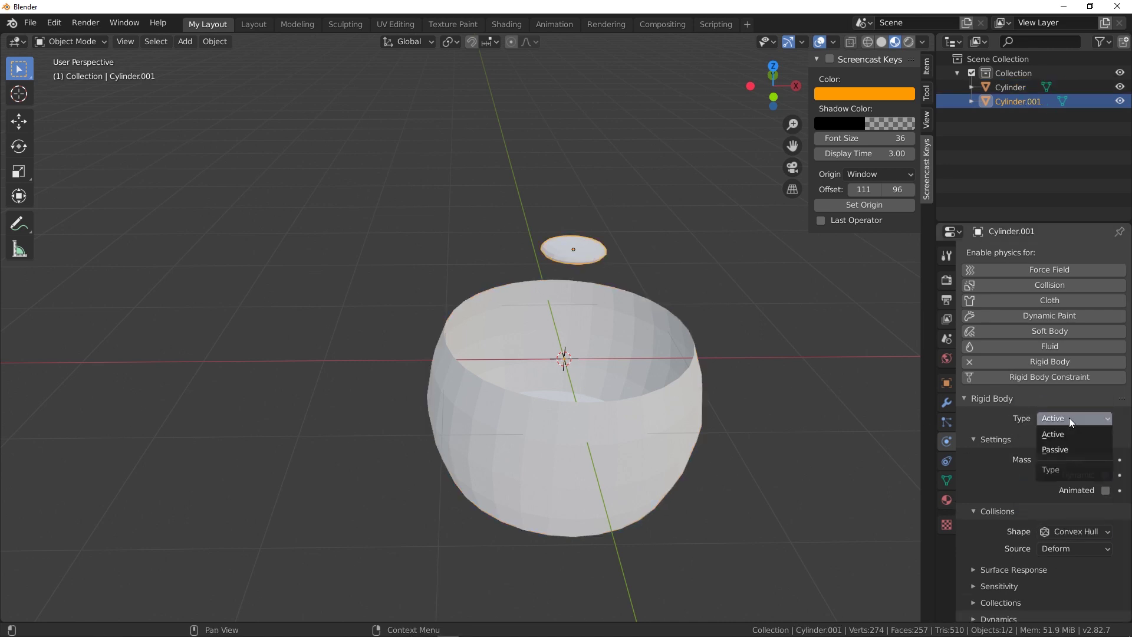
click(1034, 398)
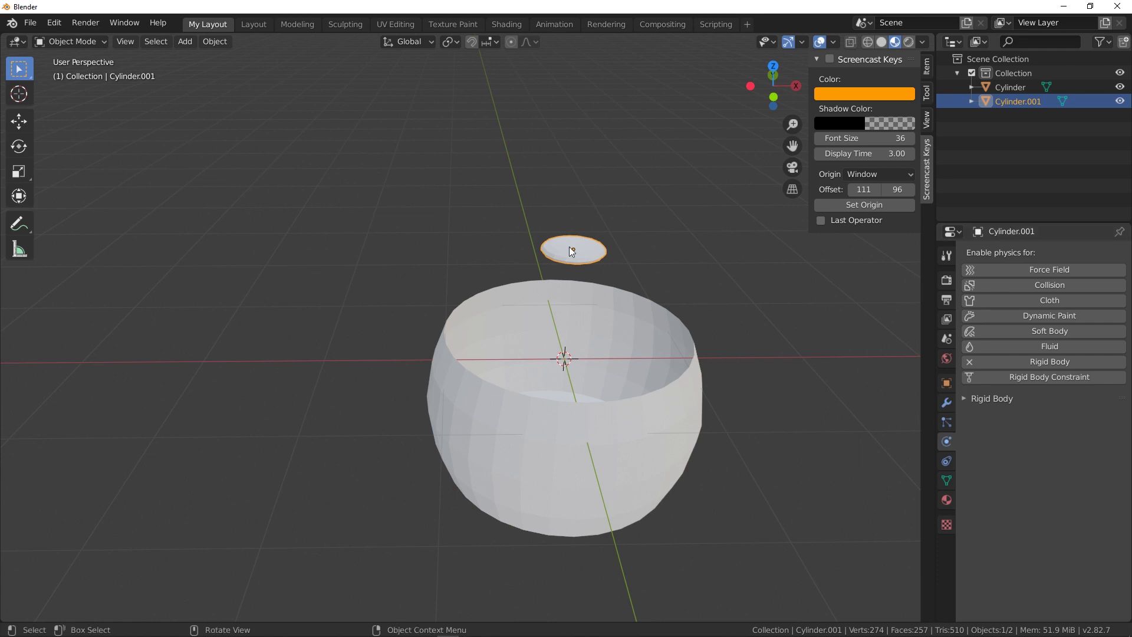
click(975, 398)
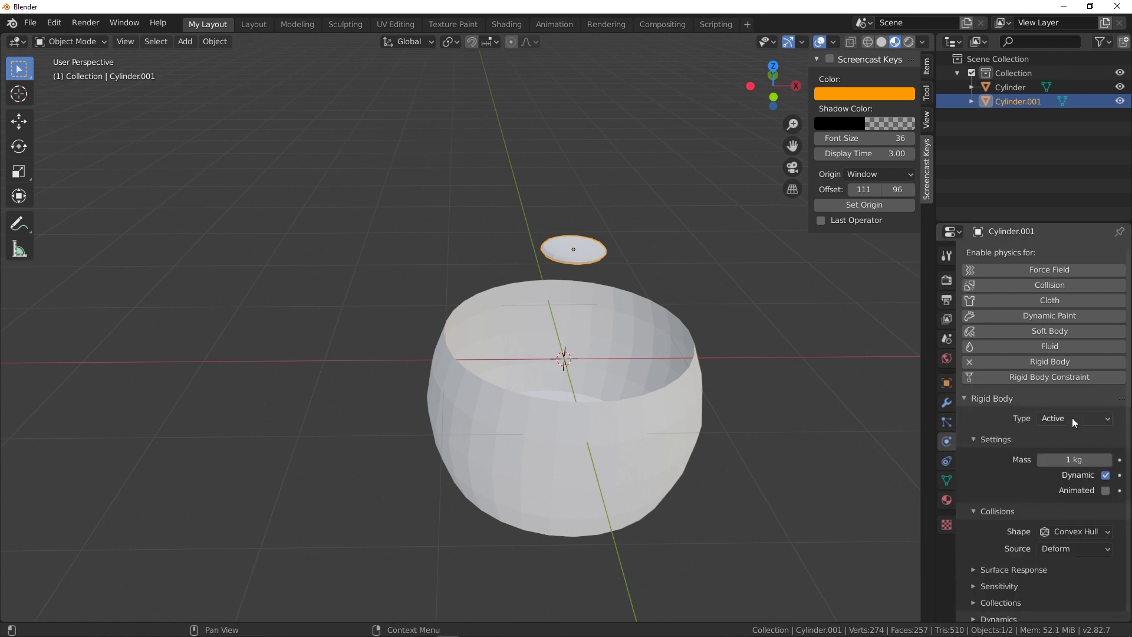
click(1073, 532)
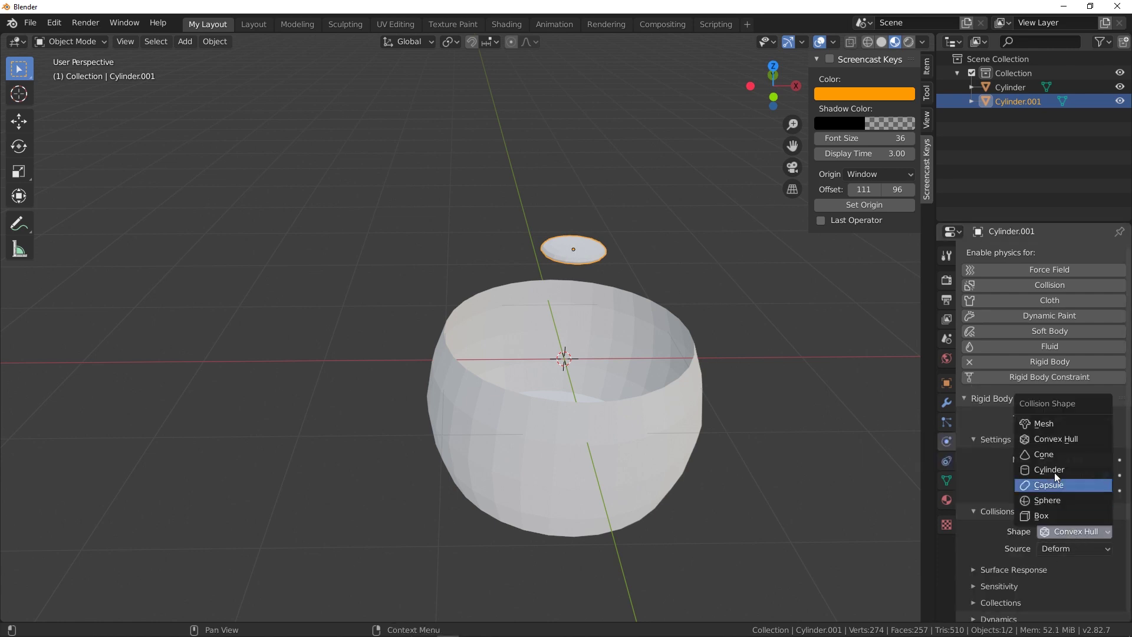
click(1053, 423)
Set the stone's rigid body collision margin to 0.001 m.
scroll(1049, 500, down, 1)
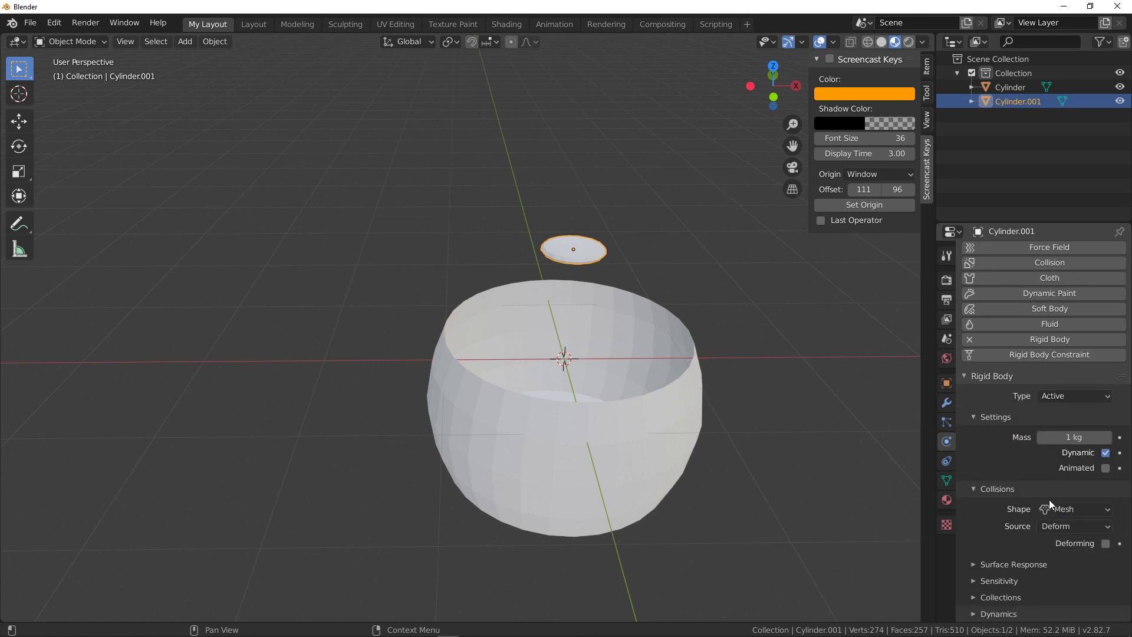
click(1002, 583)
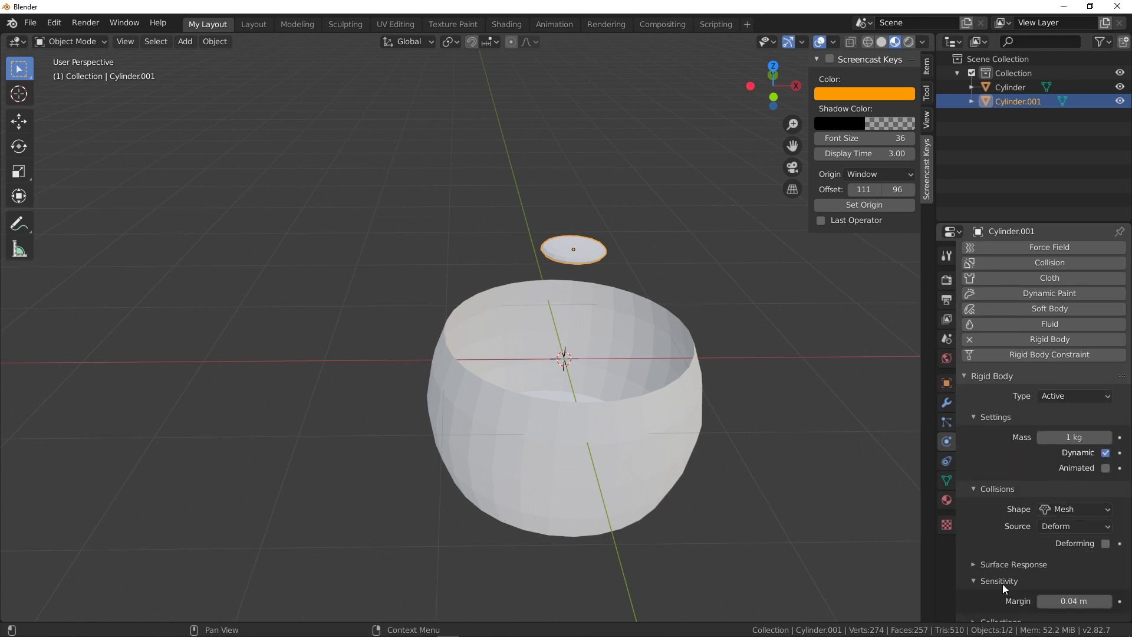
click(1073, 601)
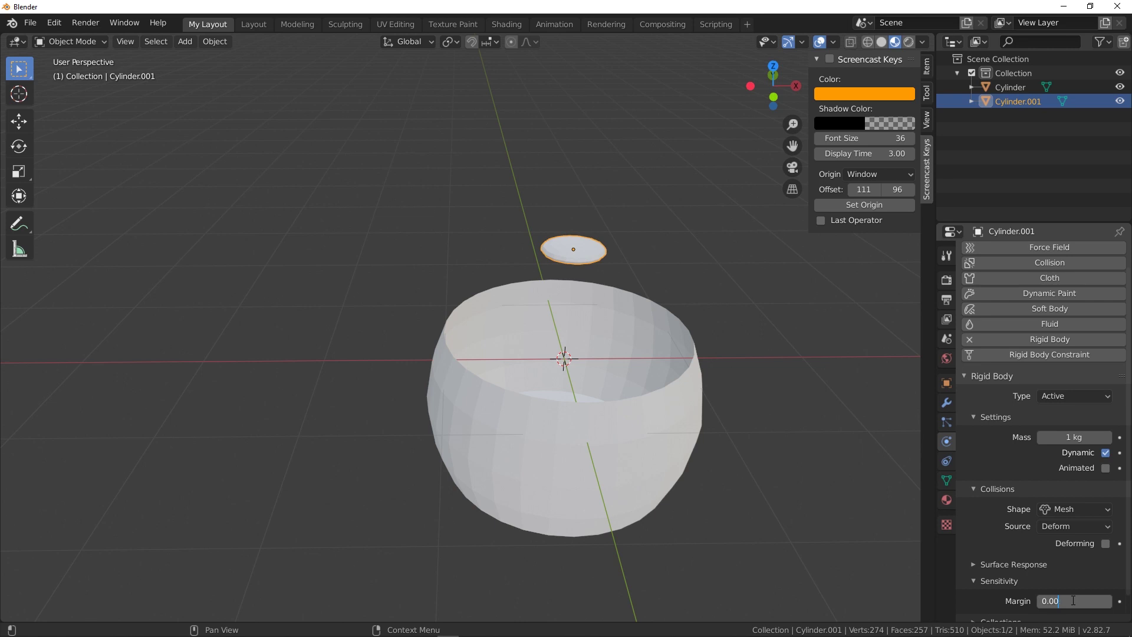
text(0.001)
key(Return)
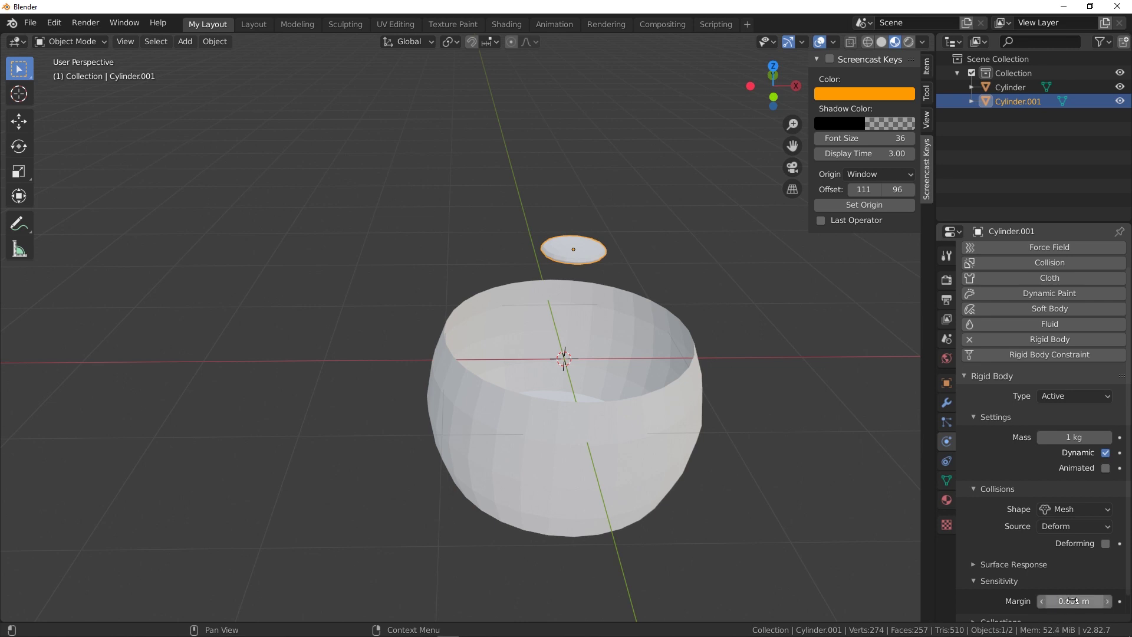
Set the bowl's rigid body collision margin to 0.001 m.
click(628, 327)
click(1074, 592)
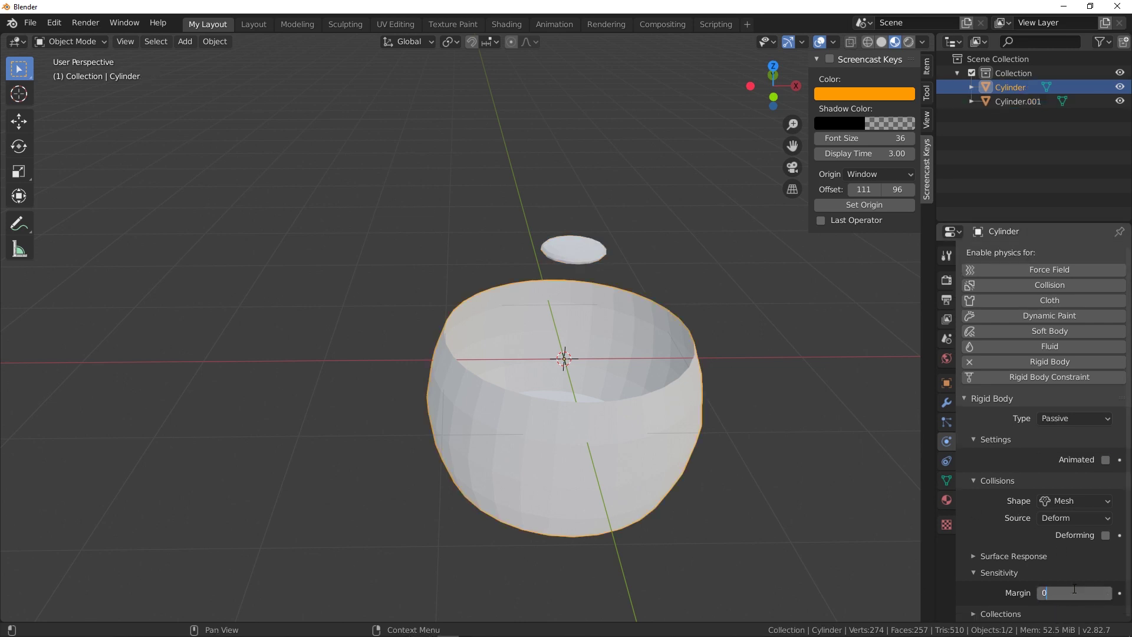
text(0.001)
key(Return)
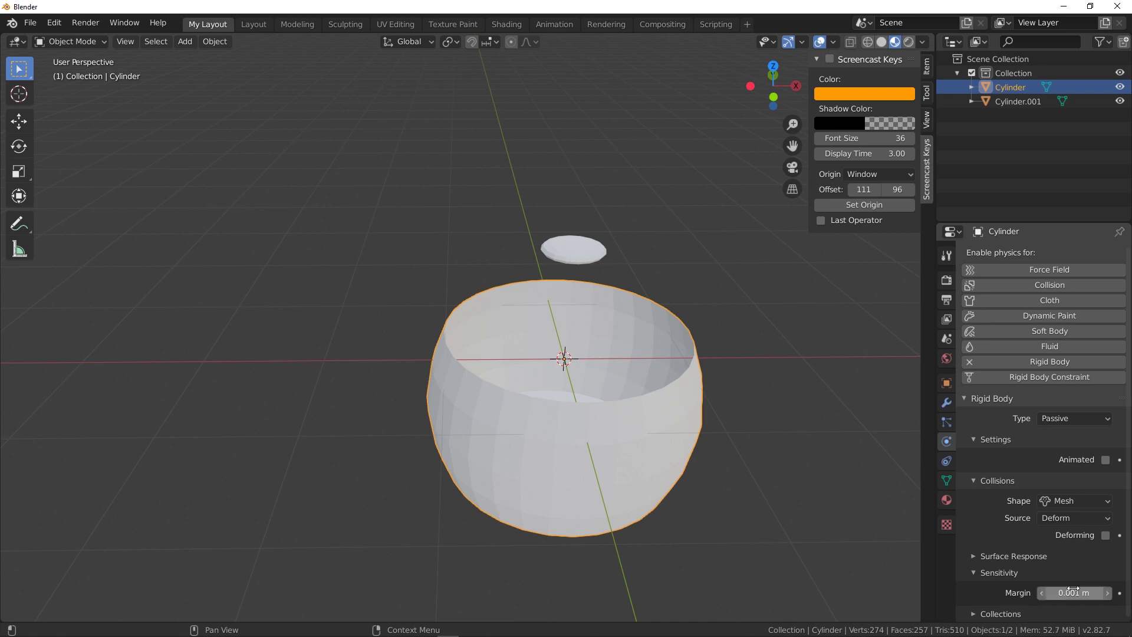
click(763, 313)
click(615, 313)
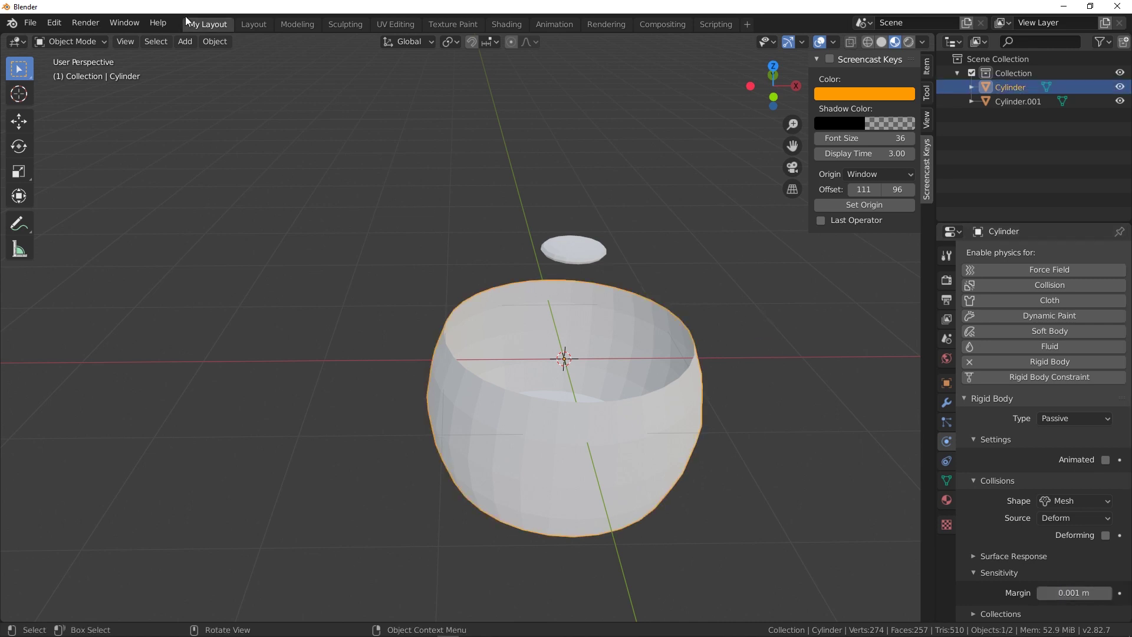
Switch to the Layout workspace and frame the bowl and stone at an angle that shows the bowl's interior.
click(253, 24)
middle_drag(519, 469, 435, 345)
scroll(435, 346, up, 3)
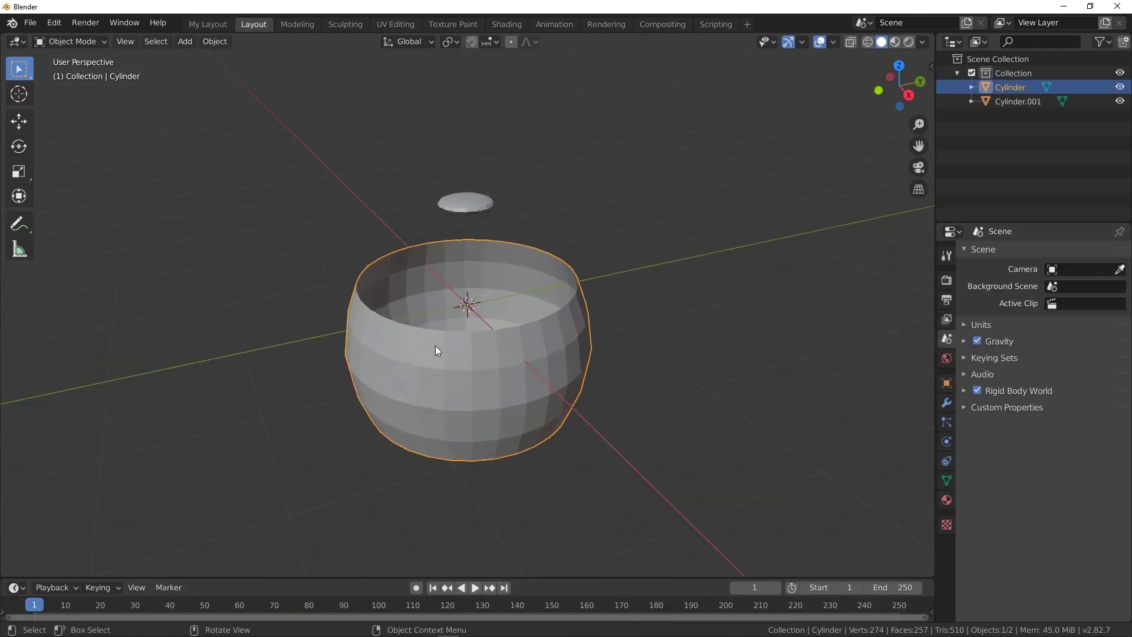
middle_drag(445, 306, 540, 295)
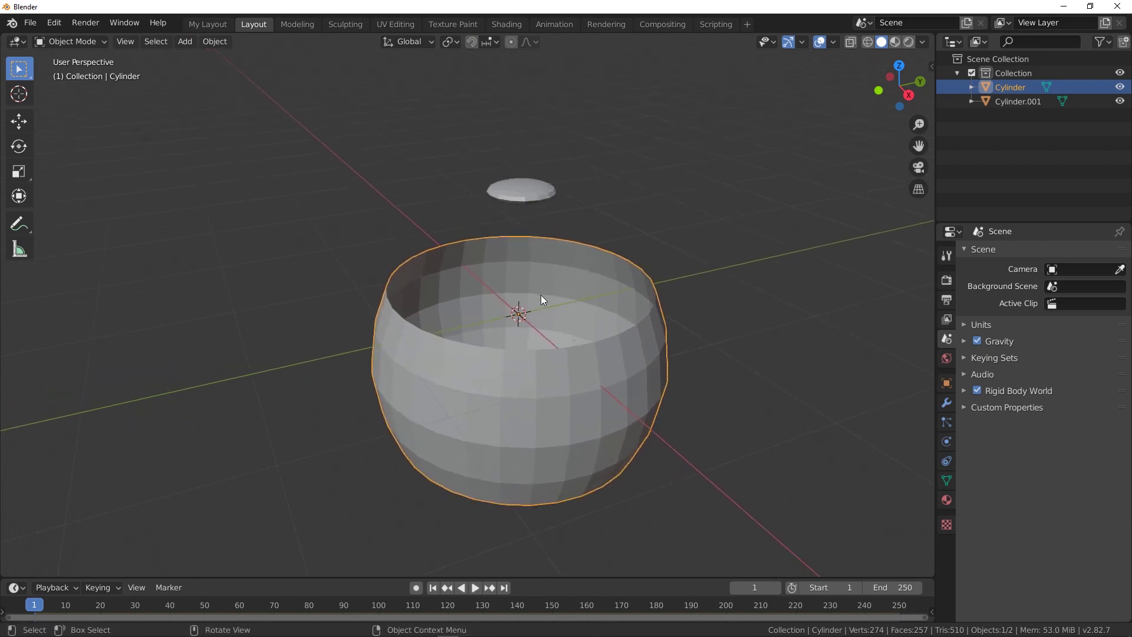
Play the simulation from frame 0, check how the stone lands in the bowl, and return to frame 0.
click(20, 613)
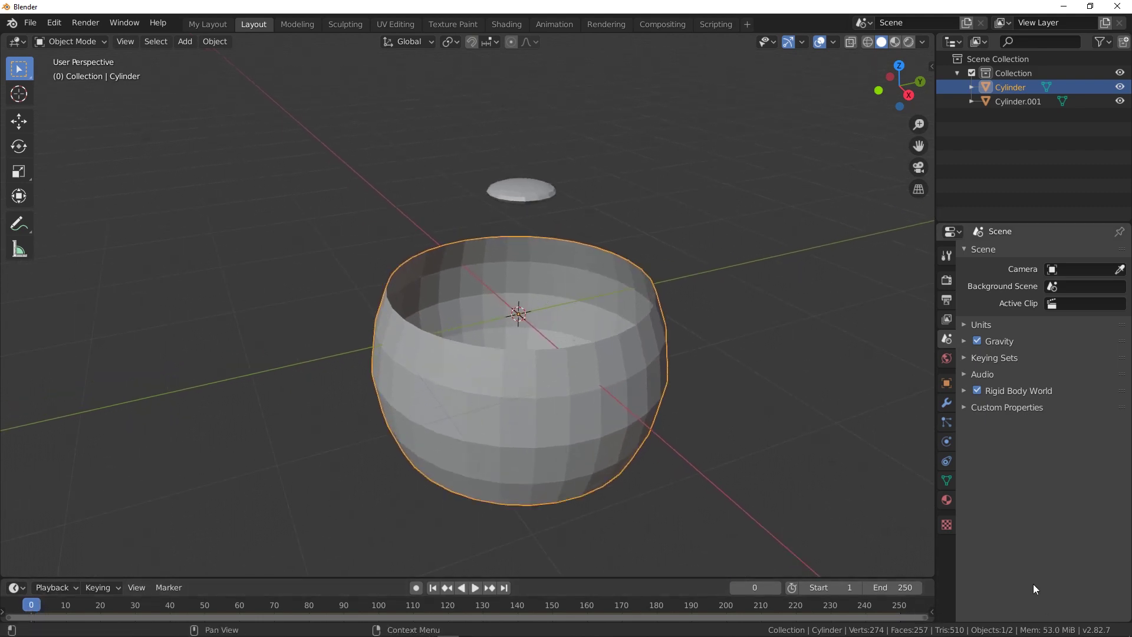
click(478, 589)
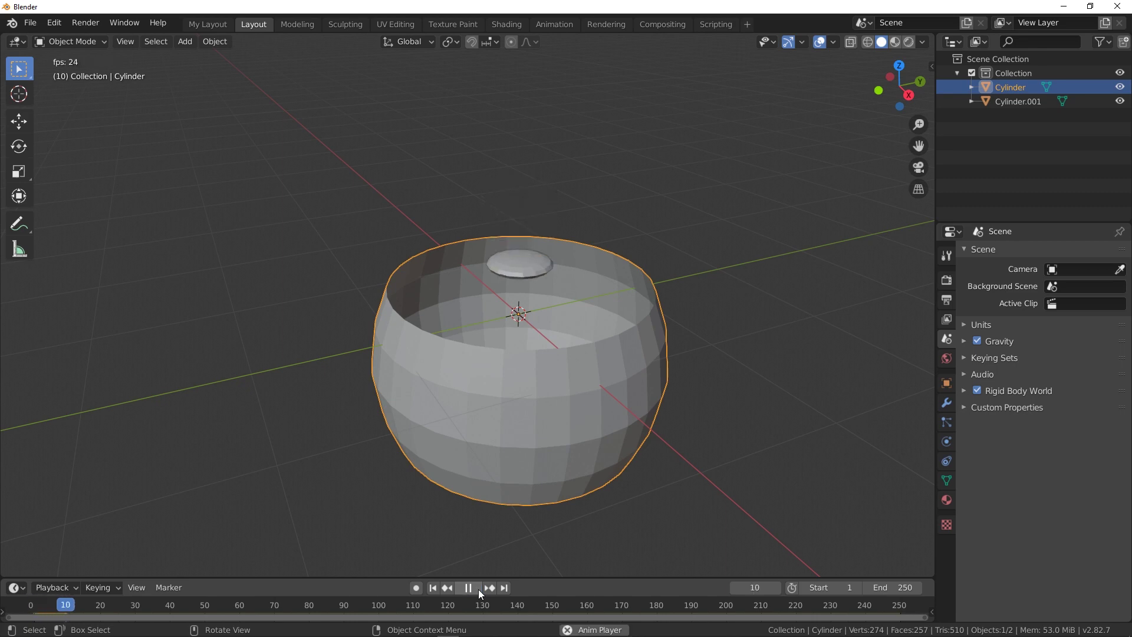
middle_drag(666, 371, 663, 437)
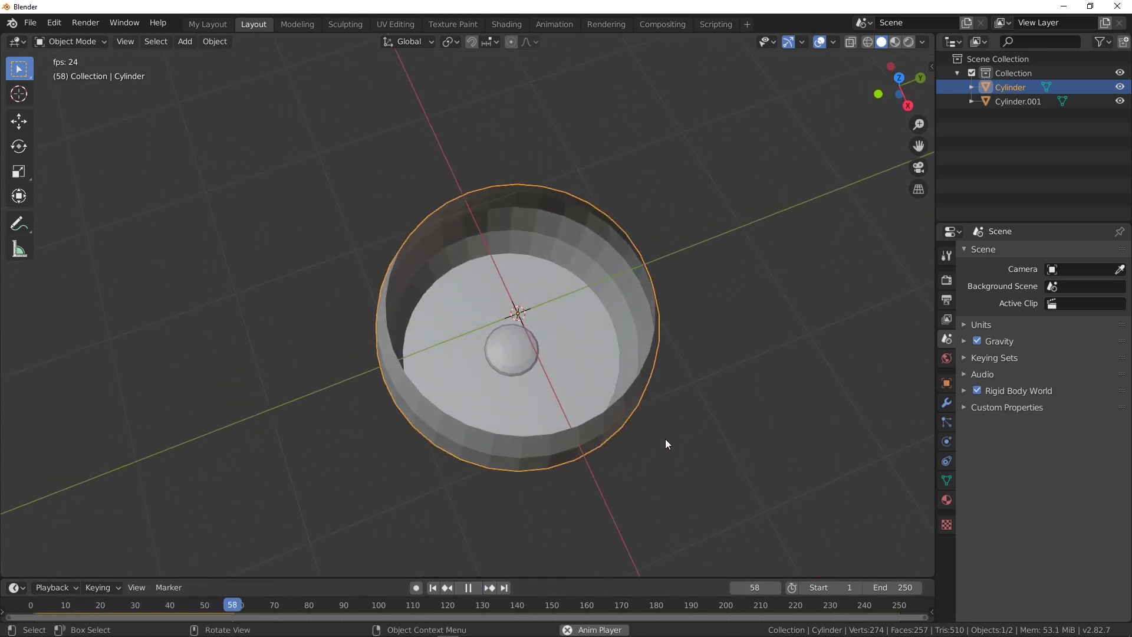
click(468, 588)
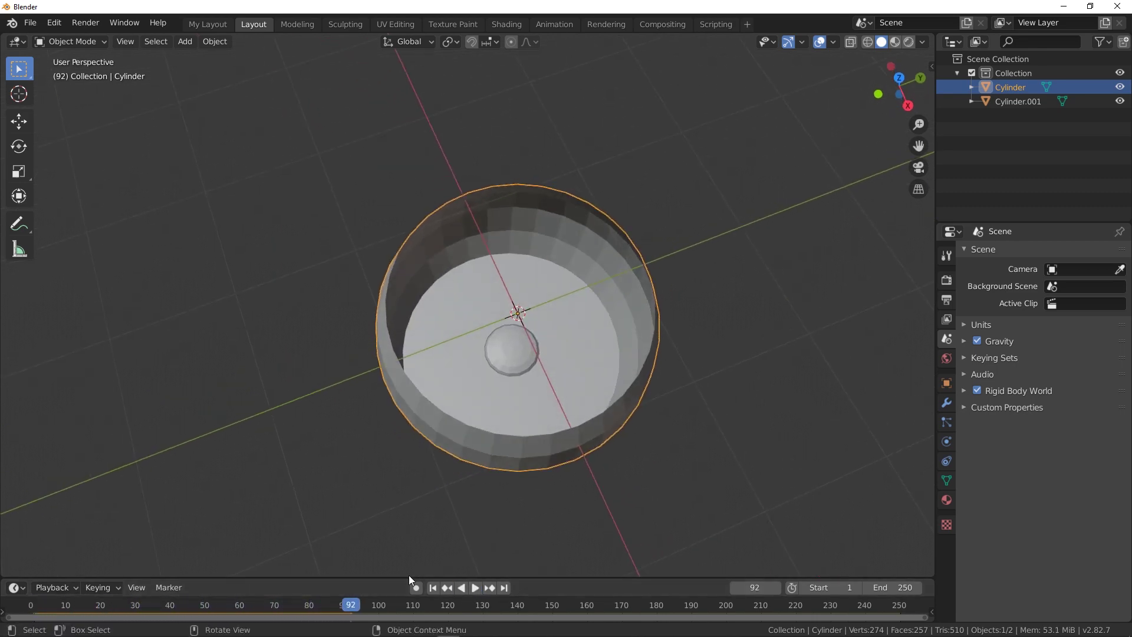
drag(352, 608, 27, 606)
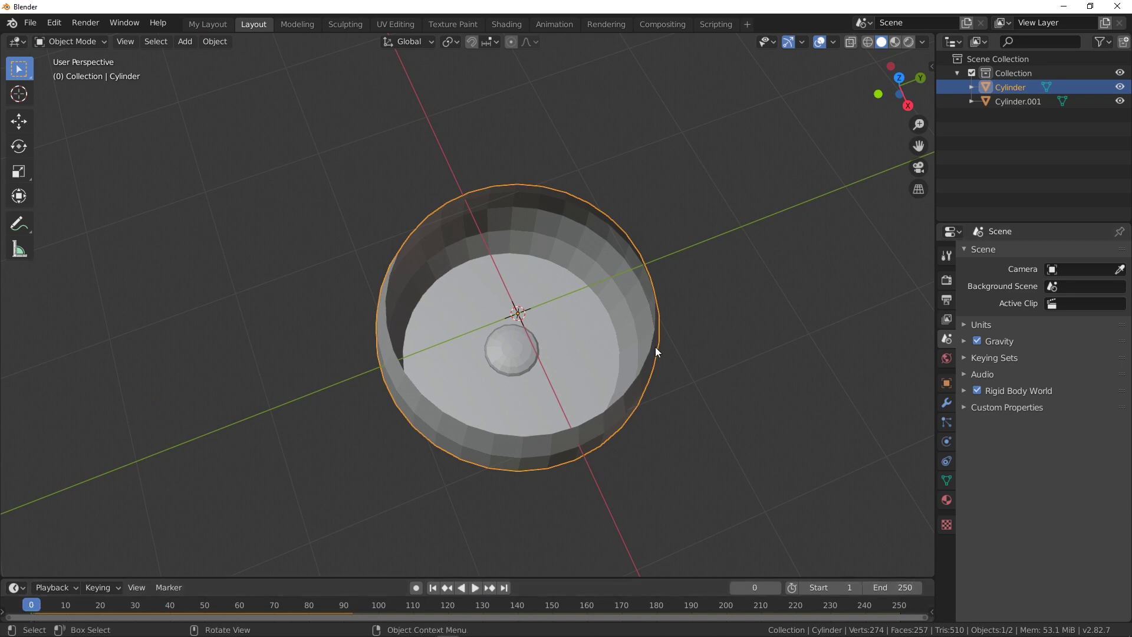
Duplicate the stone in front view and place the copy higher and off to the left of the original.
middle_drag(656, 349, 622, 331)
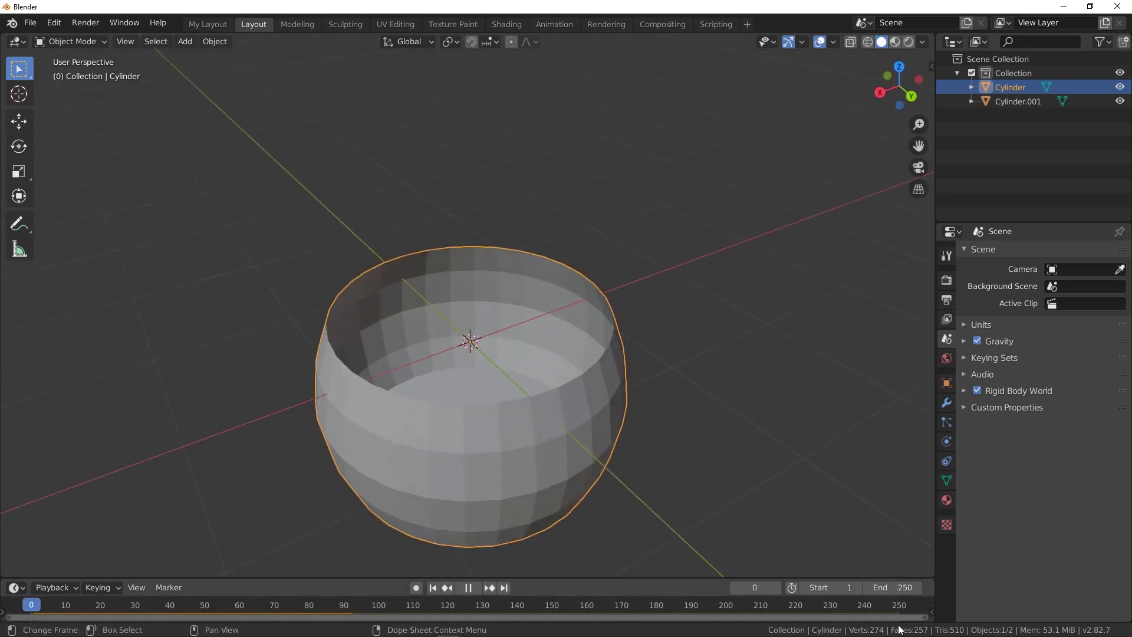
middle_drag(840, 338, 720, 410)
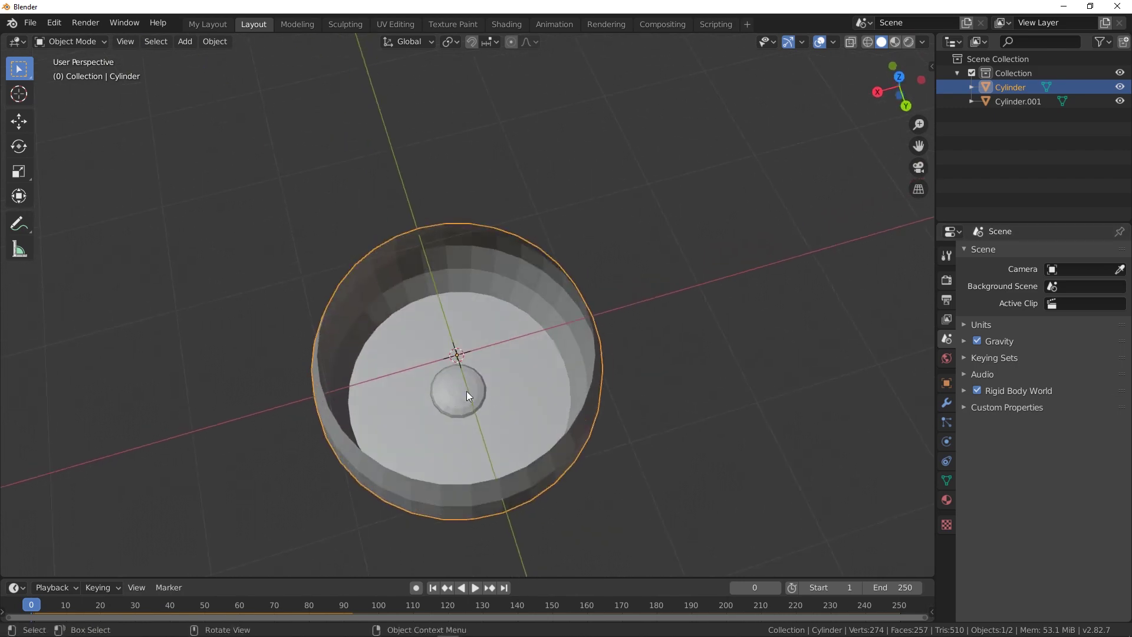
click(455, 384)
key(KP_1)
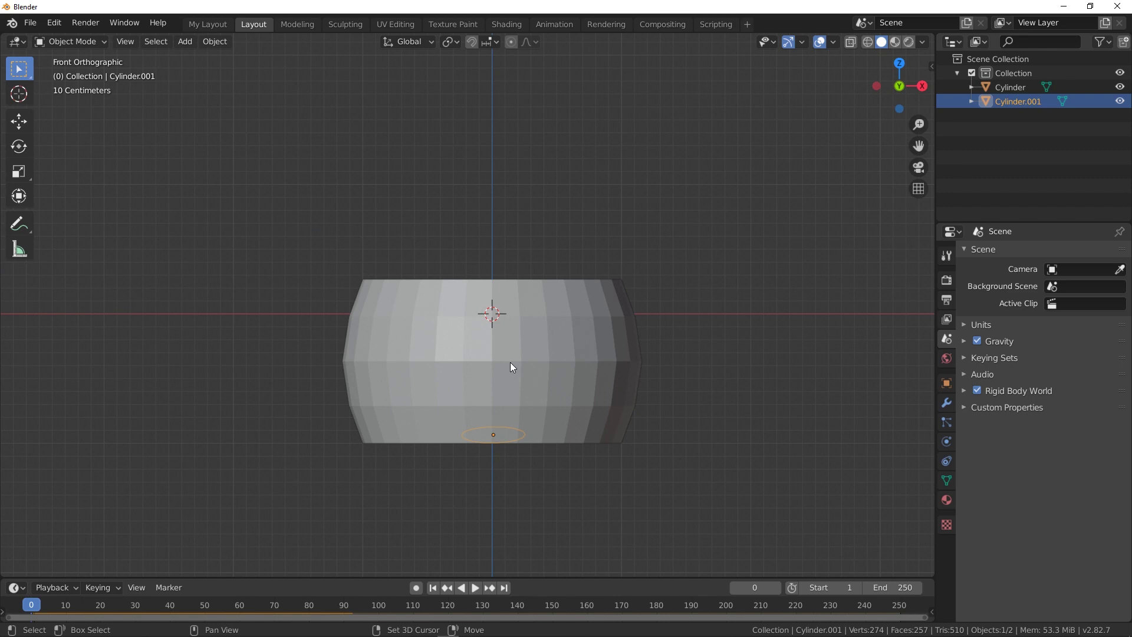
key(shift+d)
click(433, 301)
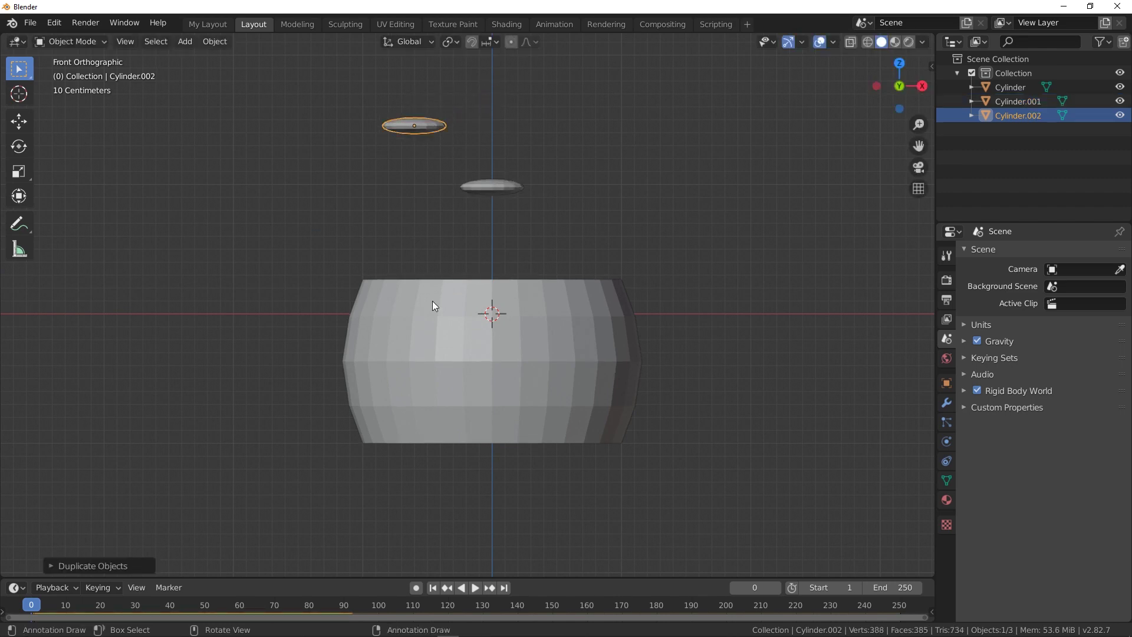
Duplicate the offset stone six more times in top view, arranging the copies in a ring around the central stone within the bowl's rim.
key(KP_7)
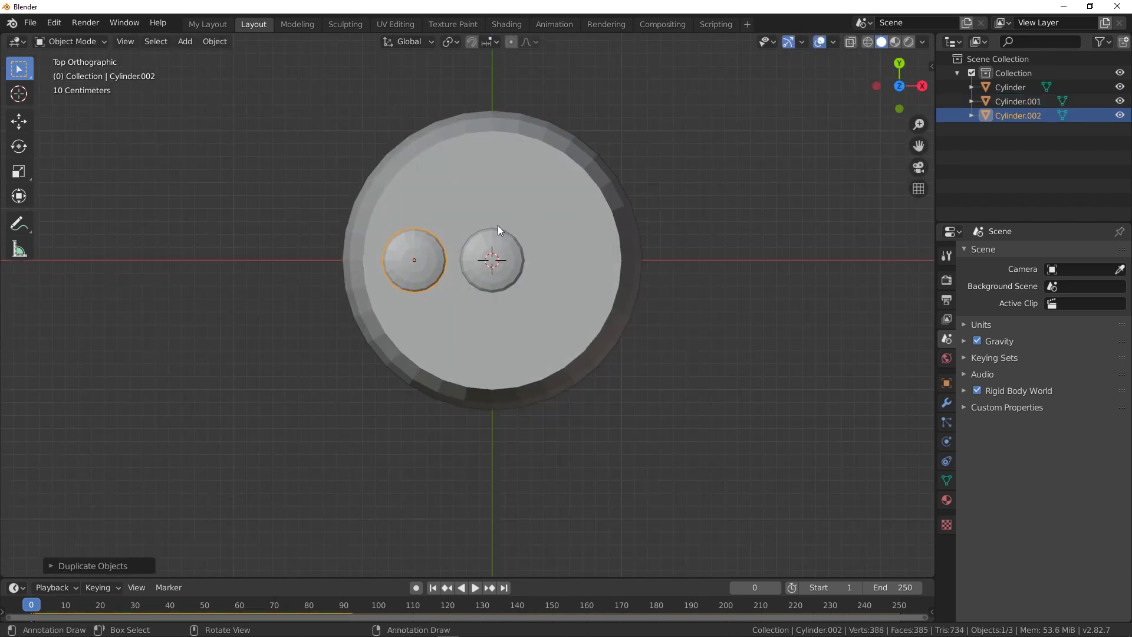
key(shift+d)
click(511, 195)
key(shift+d)
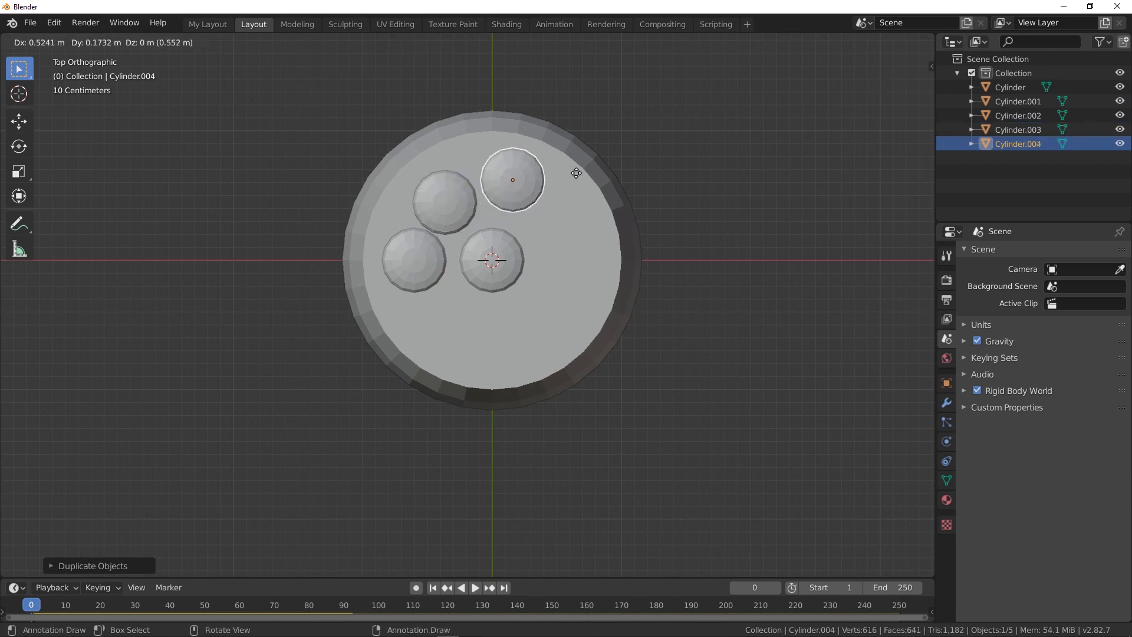
click(576, 173)
key(shift+d)
click(639, 214)
key(shift+d)
click(645, 291)
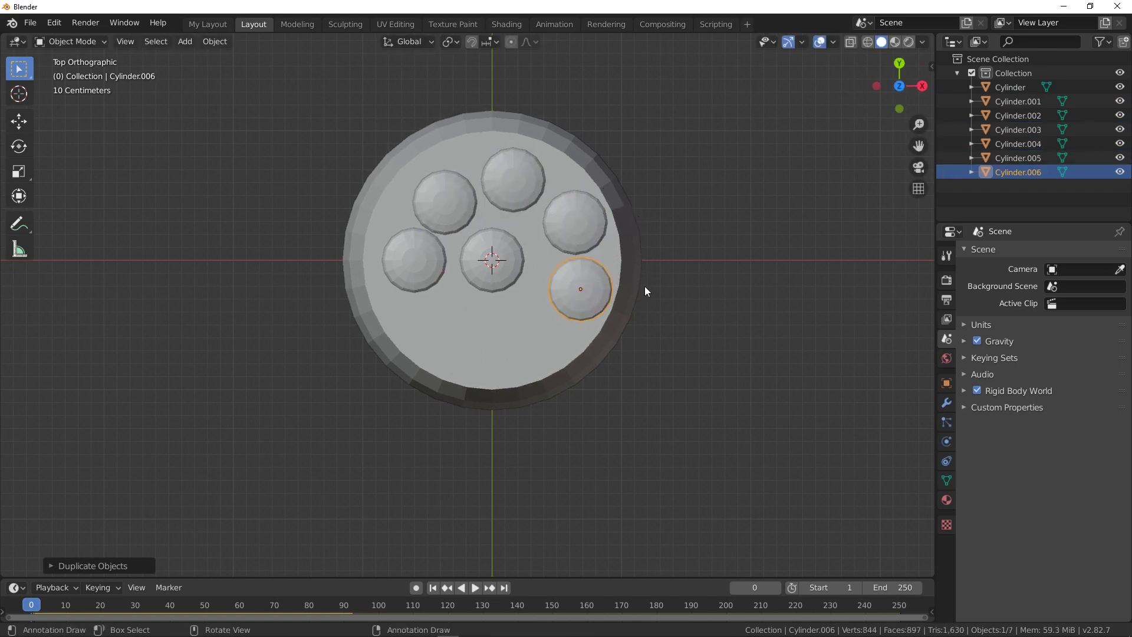
key(shift+d)
click(593, 338)
key(shift+d)
click(517, 351)
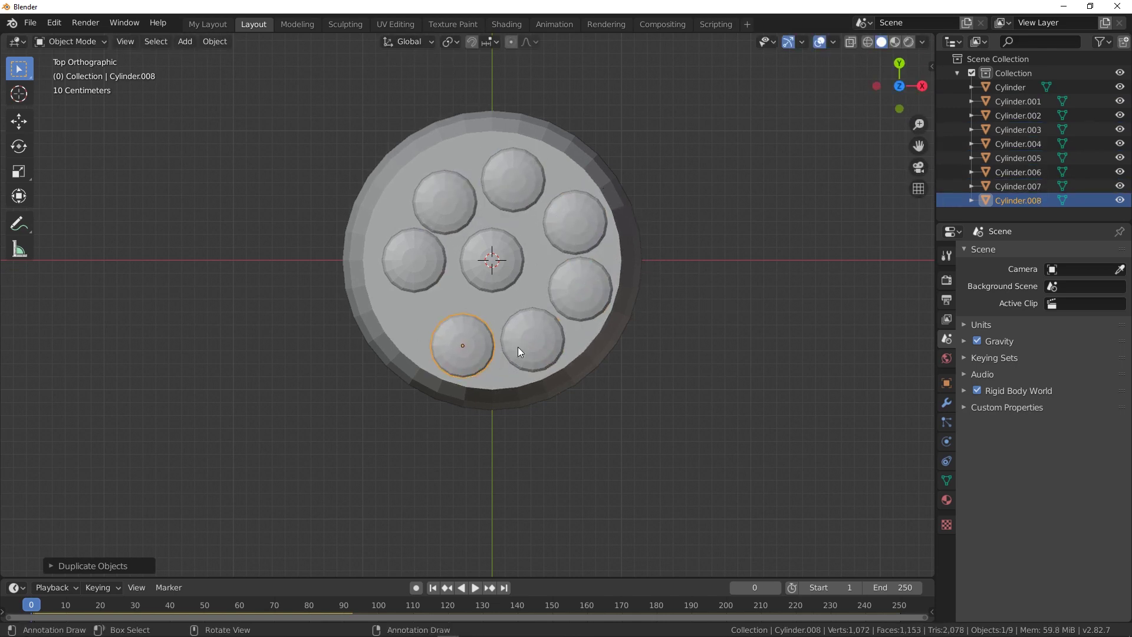
Turn on X-ray, select the ring of seven stones in front view, and duplicate it as three lower layers above the bowl.
middle_drag(568, 338, 574, 226)
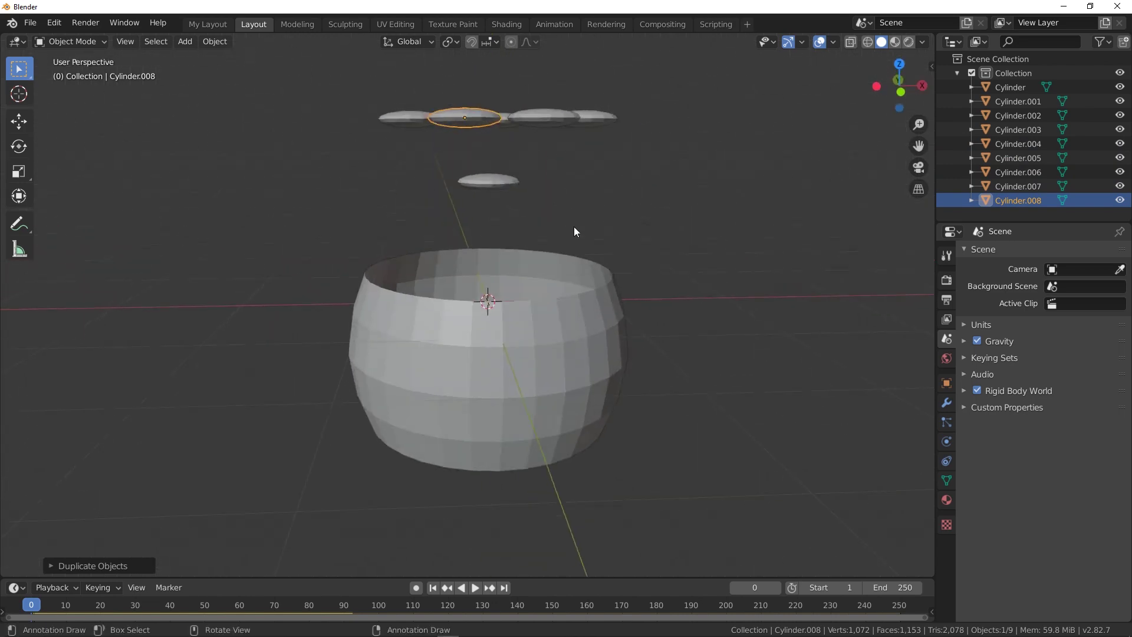
key(KP_1)
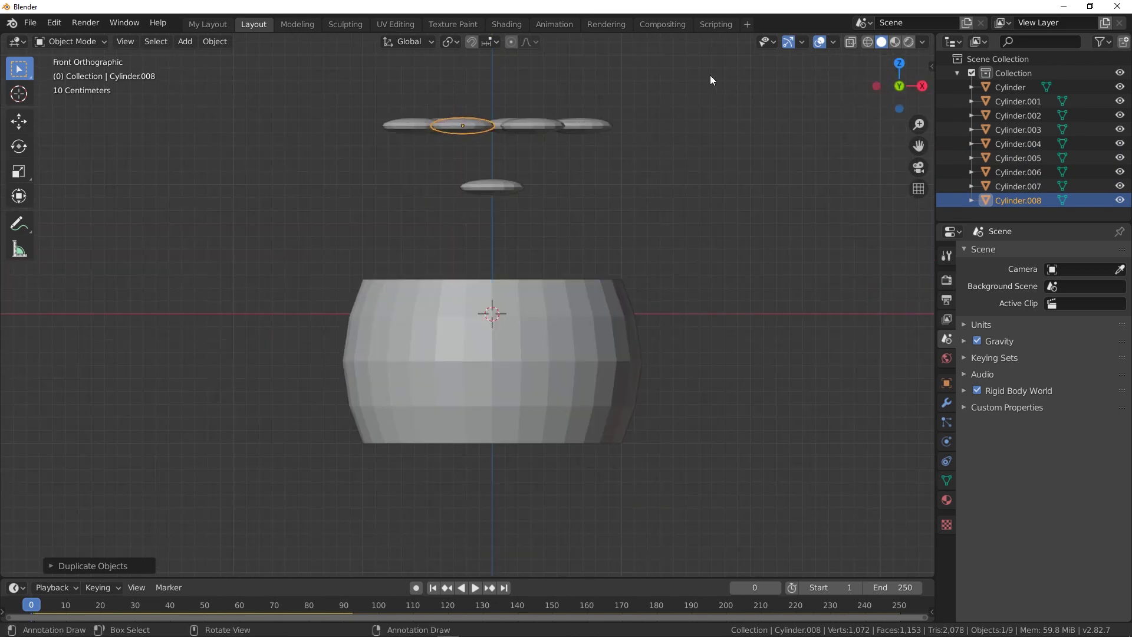
click(852, 46)
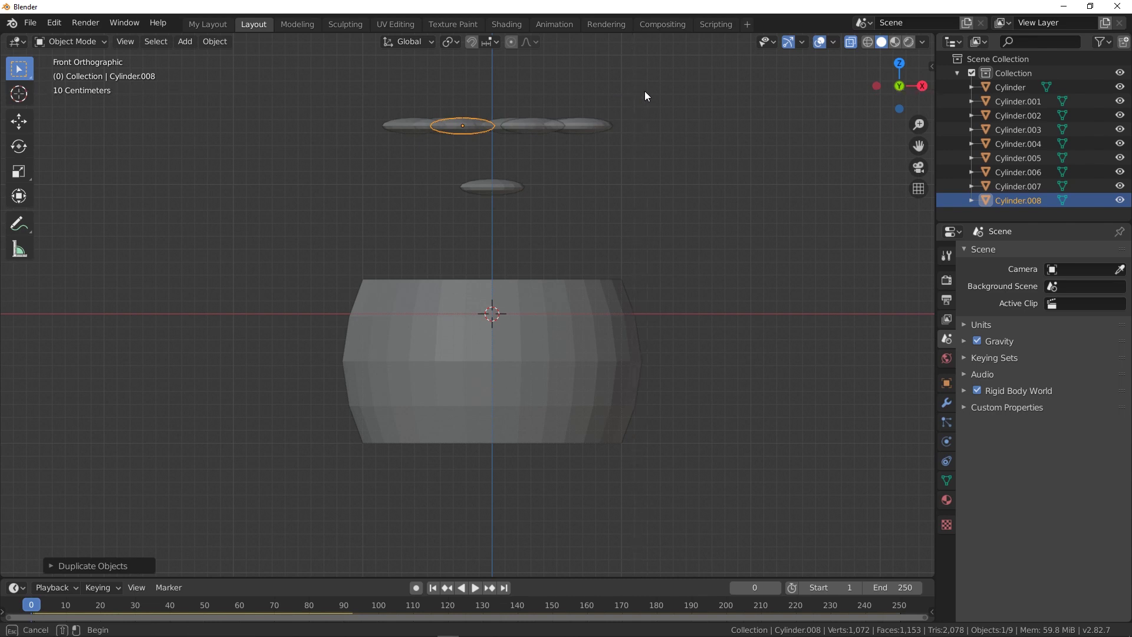
drag(645, 90, 361, 151)
key(shift+d)
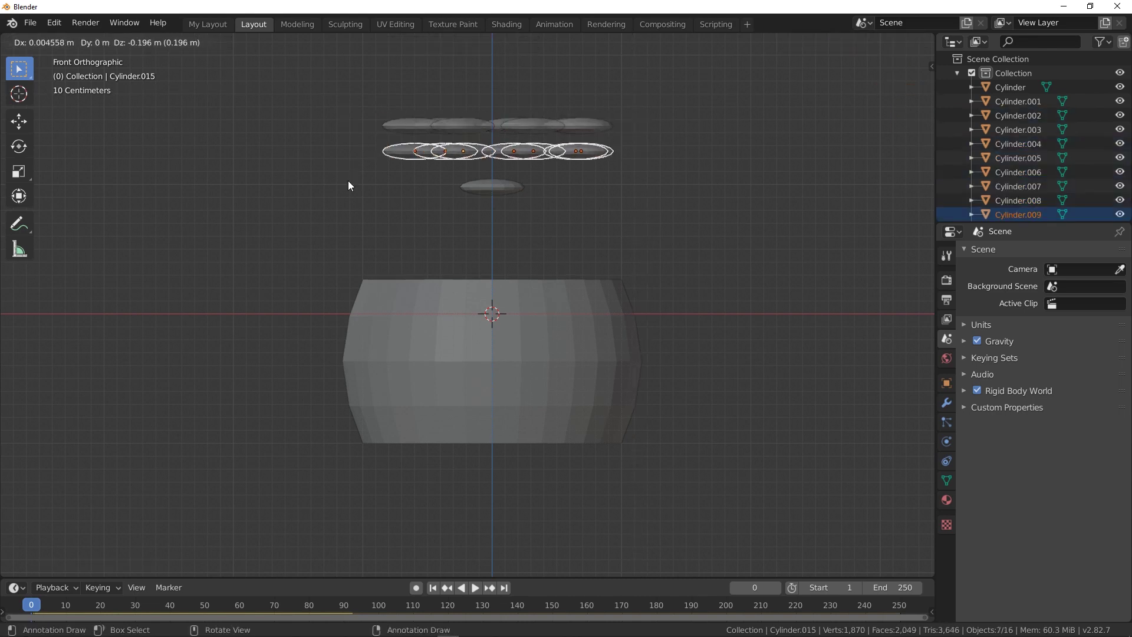
click(347, 182)
key(shift+d)
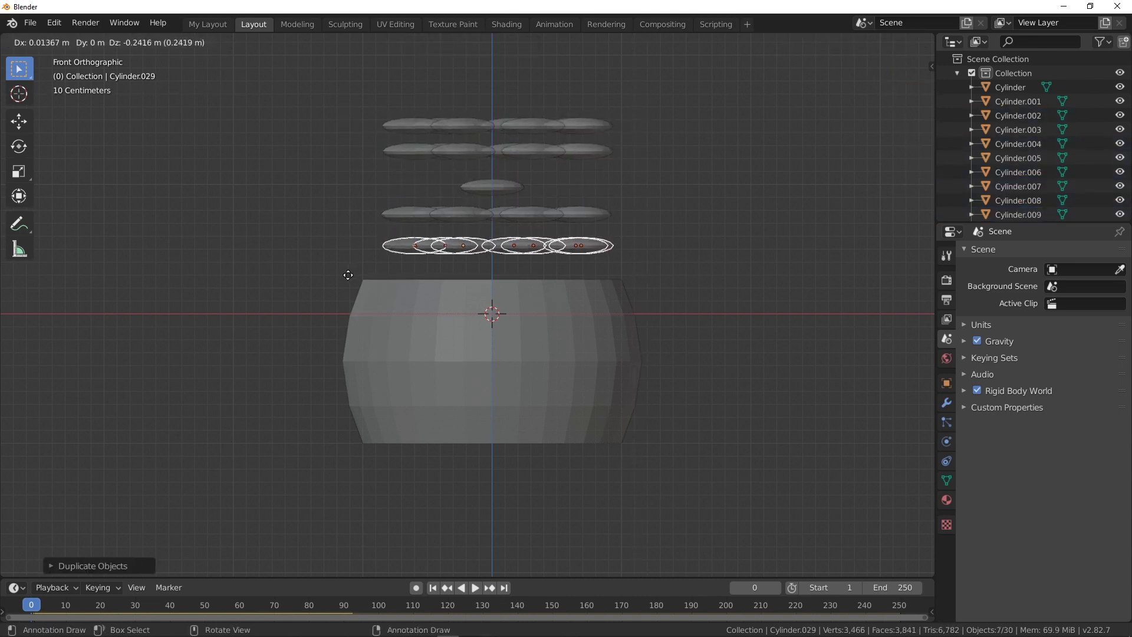
click(348, 272)
Duplicate the ring of stones twice more as two layers at the top of the stack.
key(shift+d)
click(349, 116)
key(shift+d)
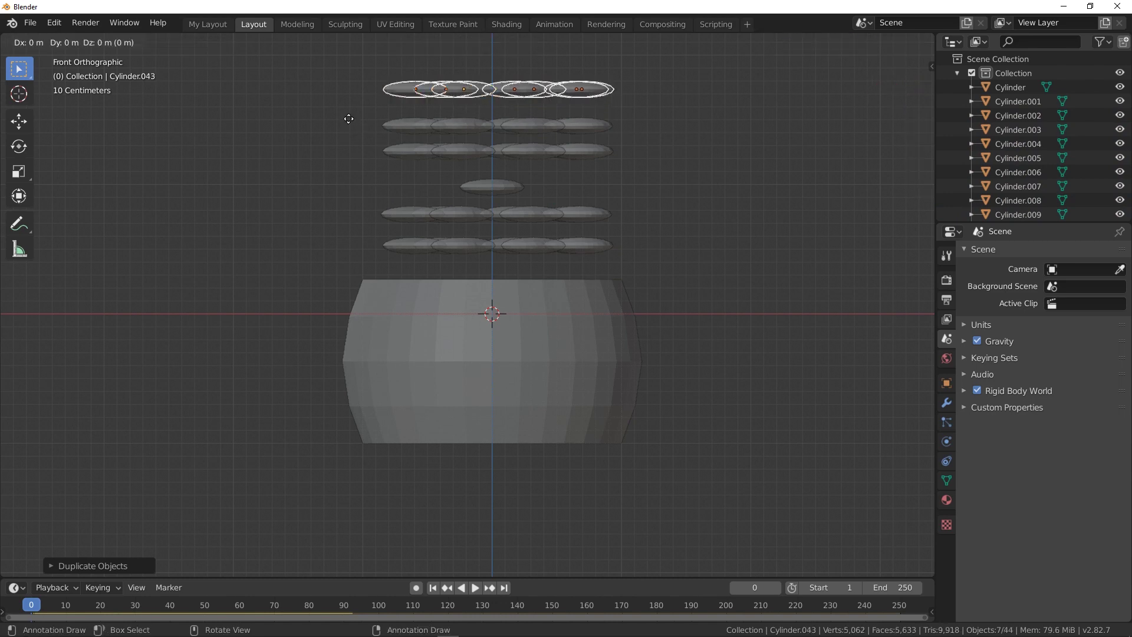
click(346, 88)
Deselect the stones and turn off X-ray display.
right_click(345, 86)
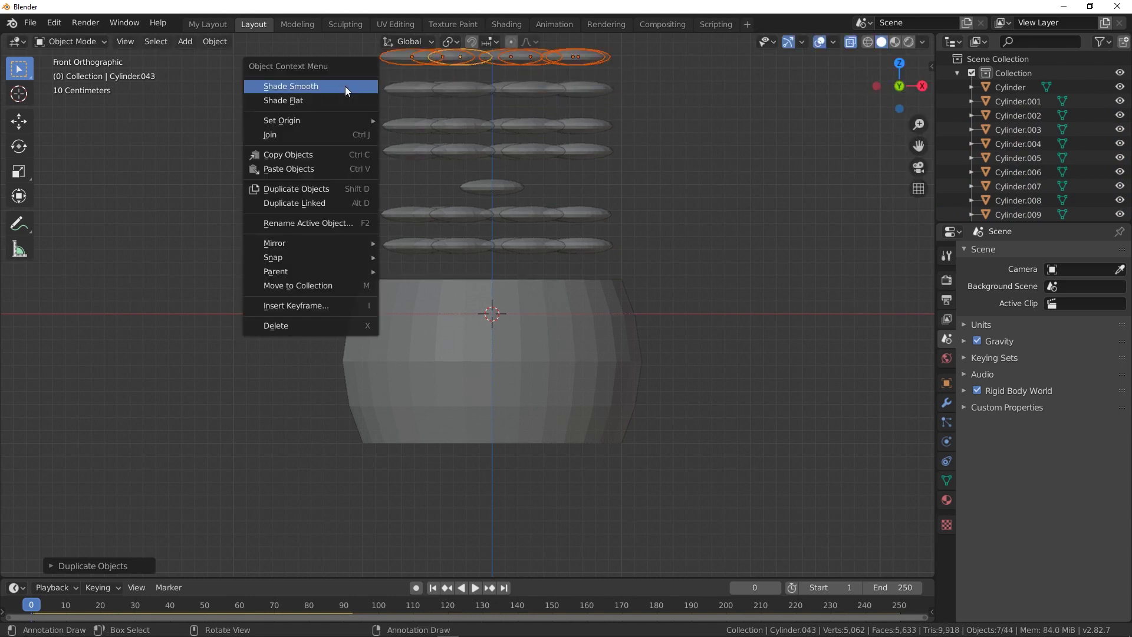
click(663, 166)
middle_drag(663, 166, 592, 374)
key(KP_7)
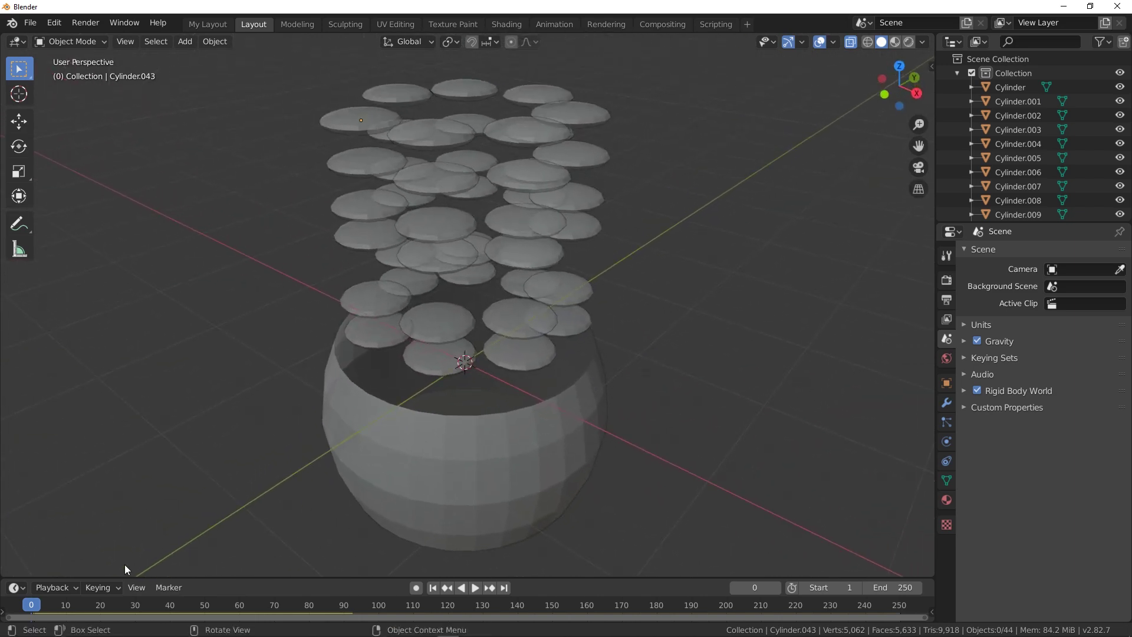
click(851, 42)
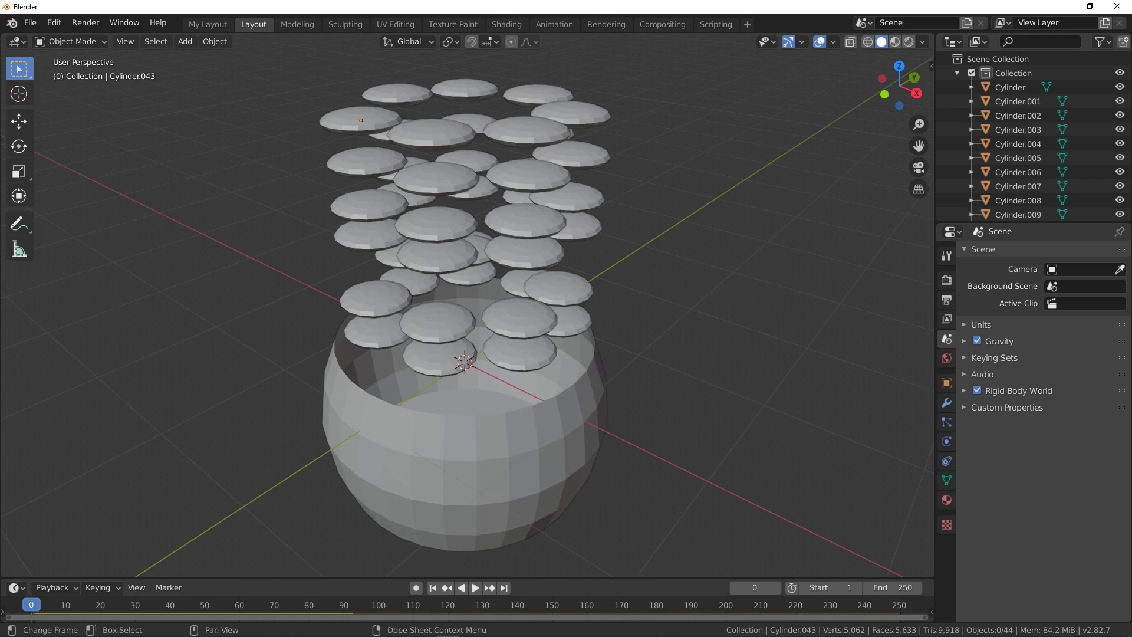
Play the simulation with all the stones, examine how they settle in the bowl, and return to frame 0.
click(476, 588)
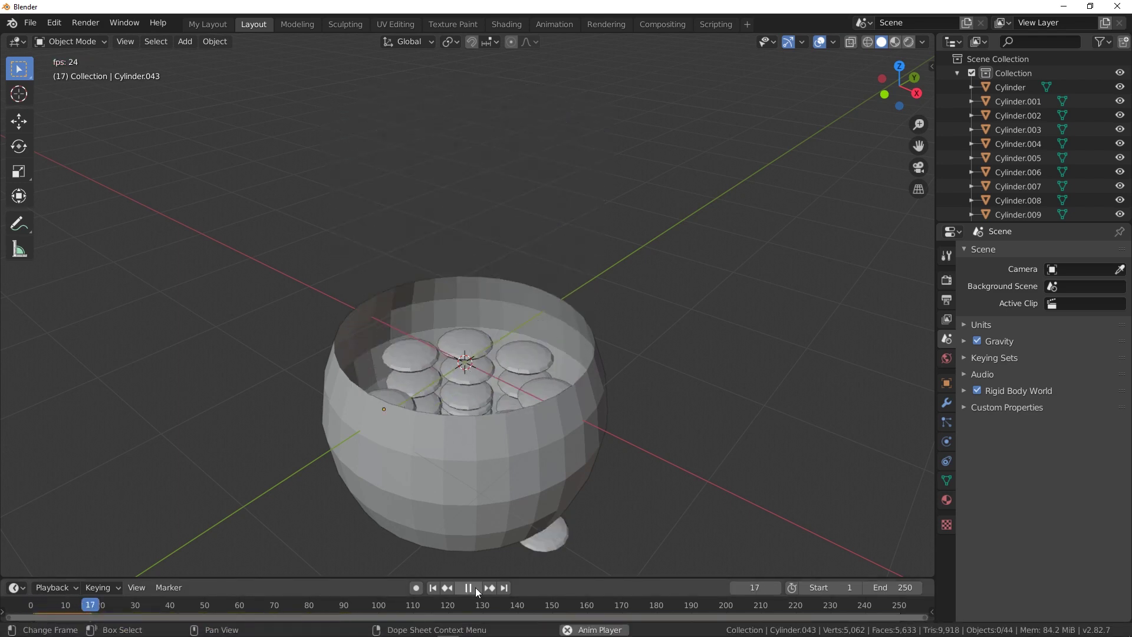
middle_drag(633, 412, 568, 500)
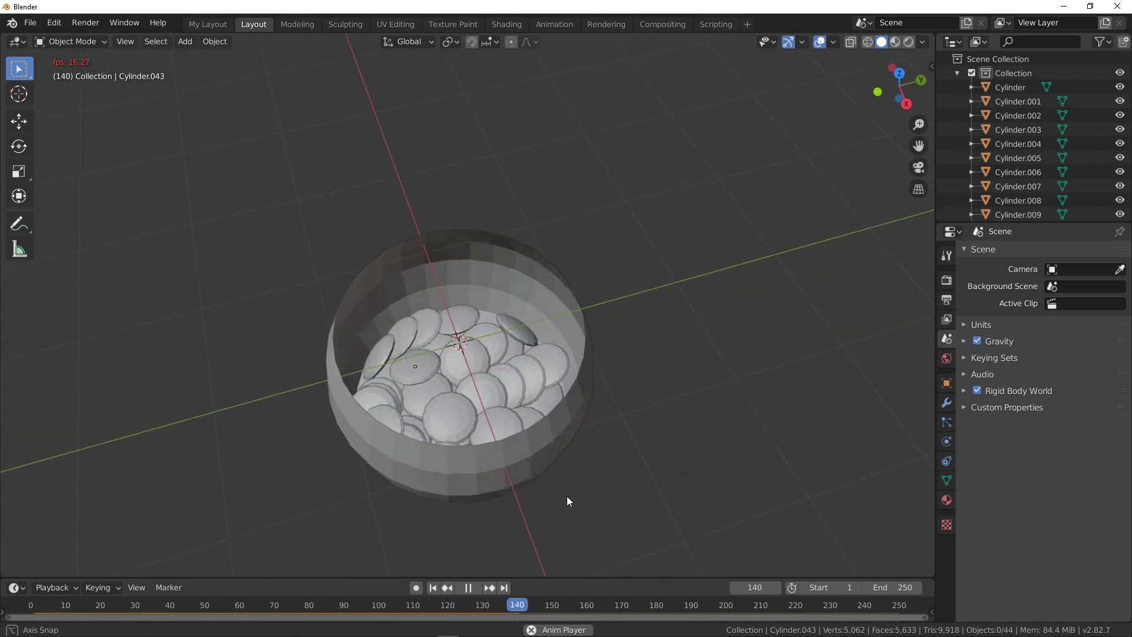
click(468, 587)
middle_drag(543, 446, 514, 385)
key(KP_1)
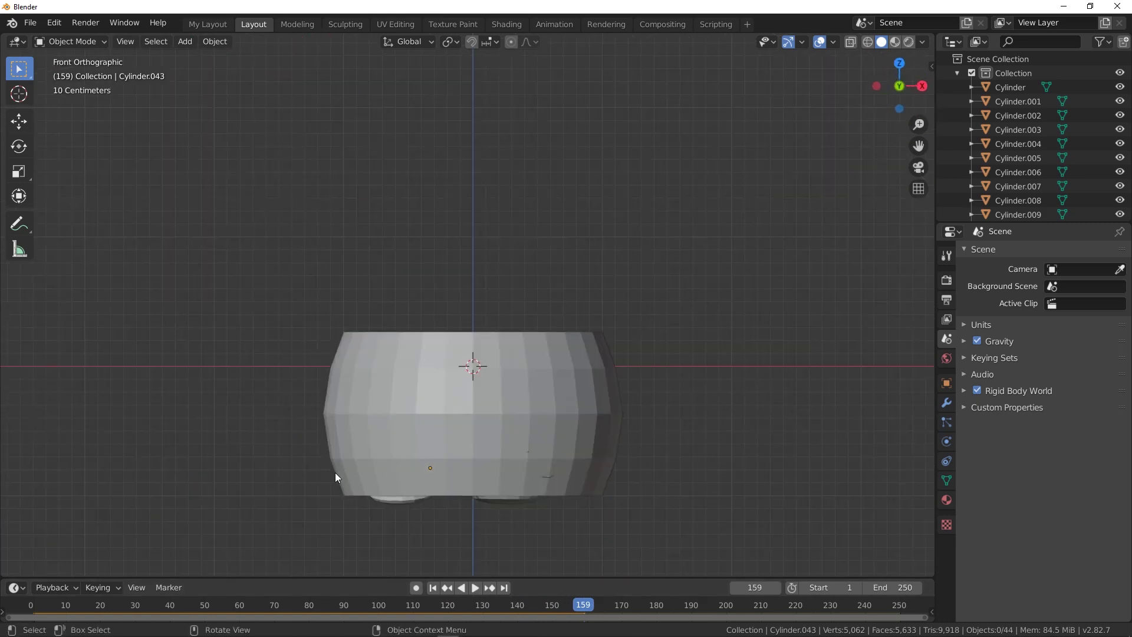
click(31, 605)
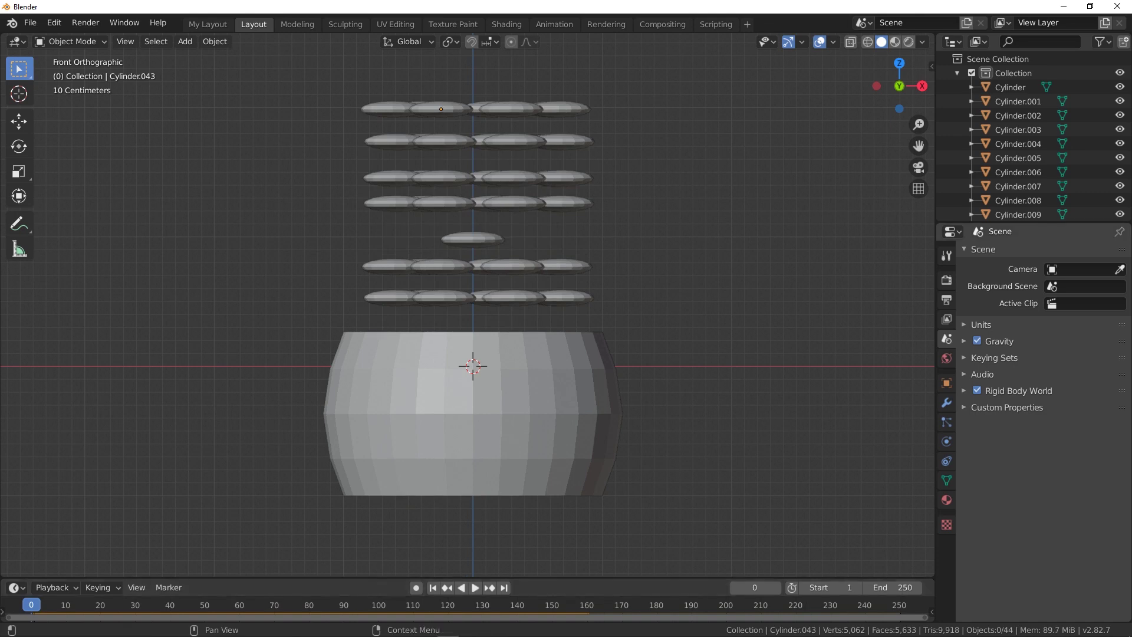
Select all the stones above the bowl and duplicate the whole stack upward three times, placing each copy directly above the previous one.
drag(660, 65, 345, 311)
scroll(578, 207, down, 2)
shift+middle_drag(609, 172, 606, 227)
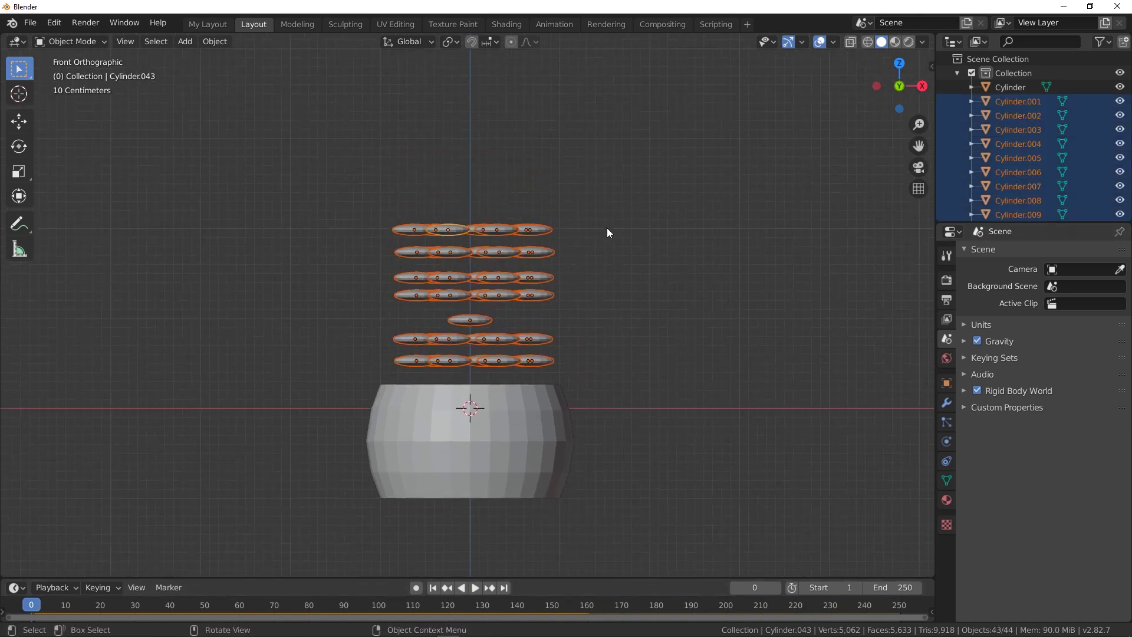
key(shift+d)
click(607, 79)
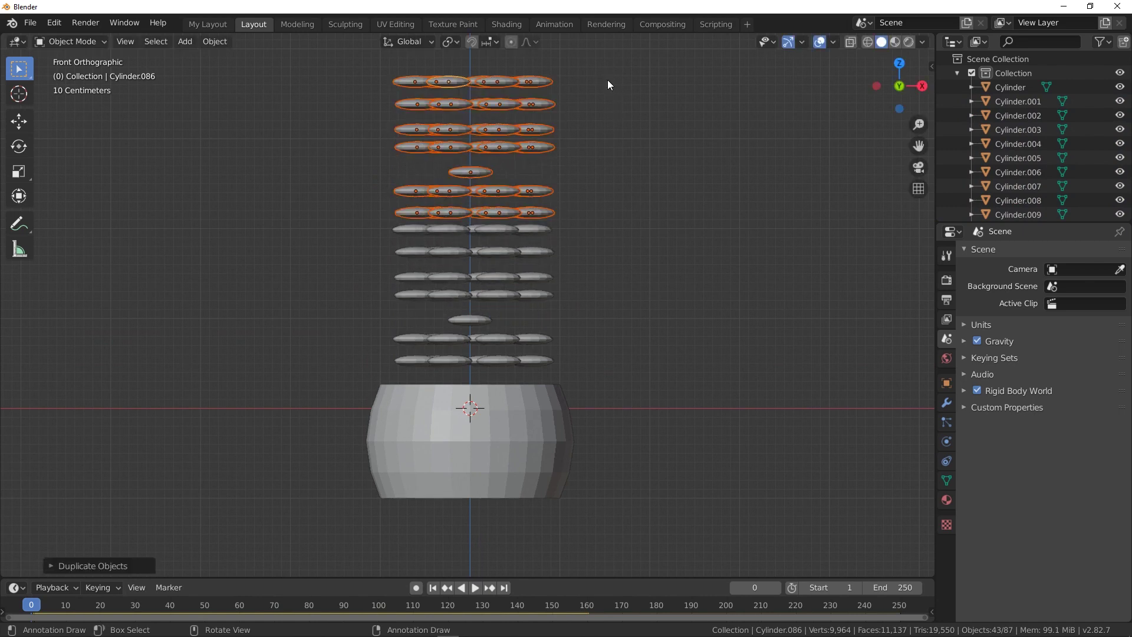
scroll(616, 115, down, 3)
shift+middle_drag(616, 116, 615, 232)
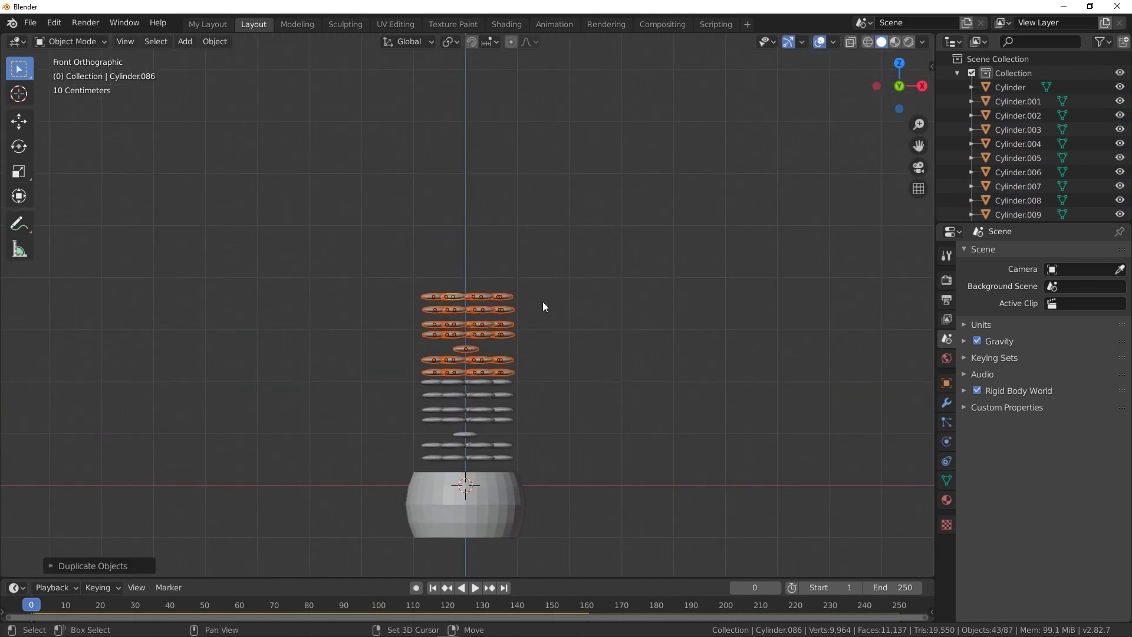
key(shift+d)
click(544, 213)
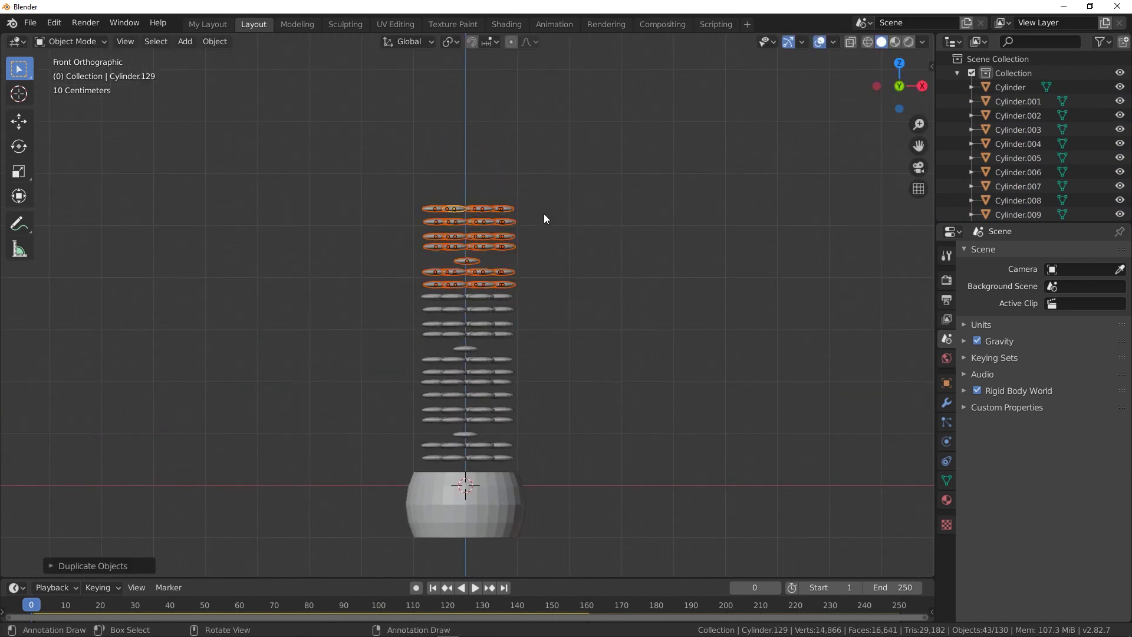
key(shift+d)
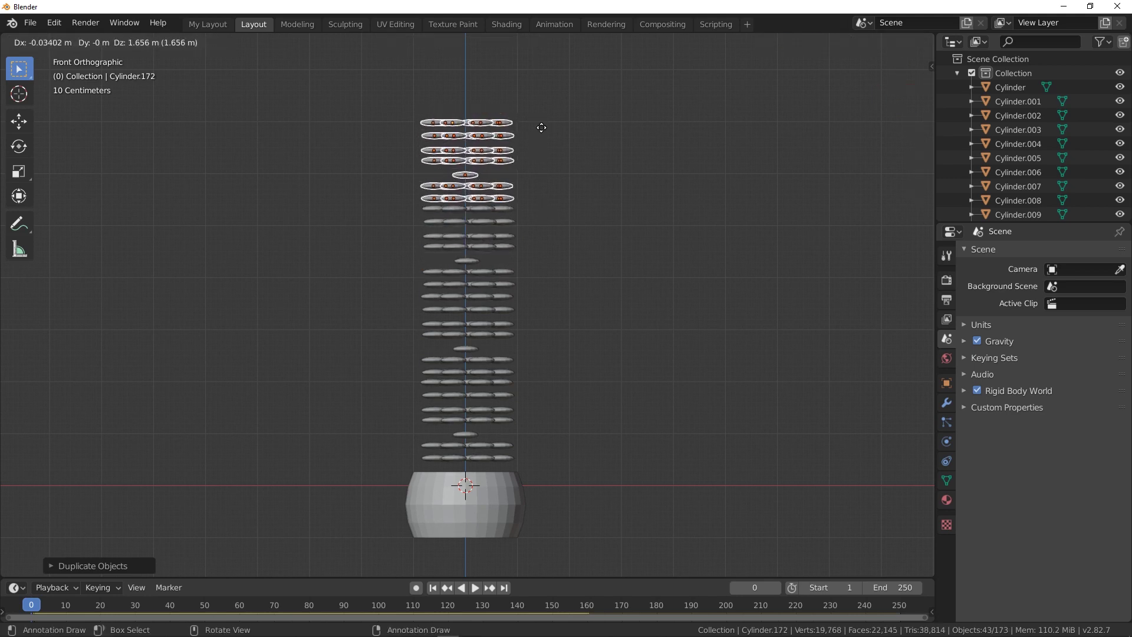
click(539, 125)
Select all the stones above the bowl, set the transform pivot point to Individual Origins and the proportional editing falloff to Random.
drag(576, 118, 395, 465)
click(455, 41)
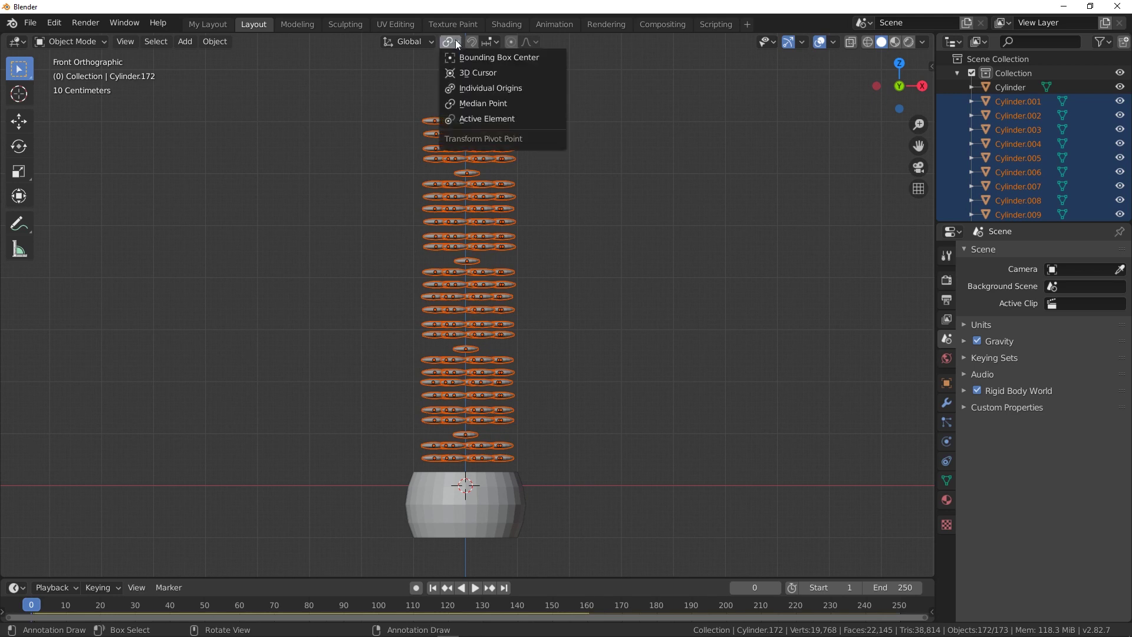
click(468, 89)
click(530, 42)
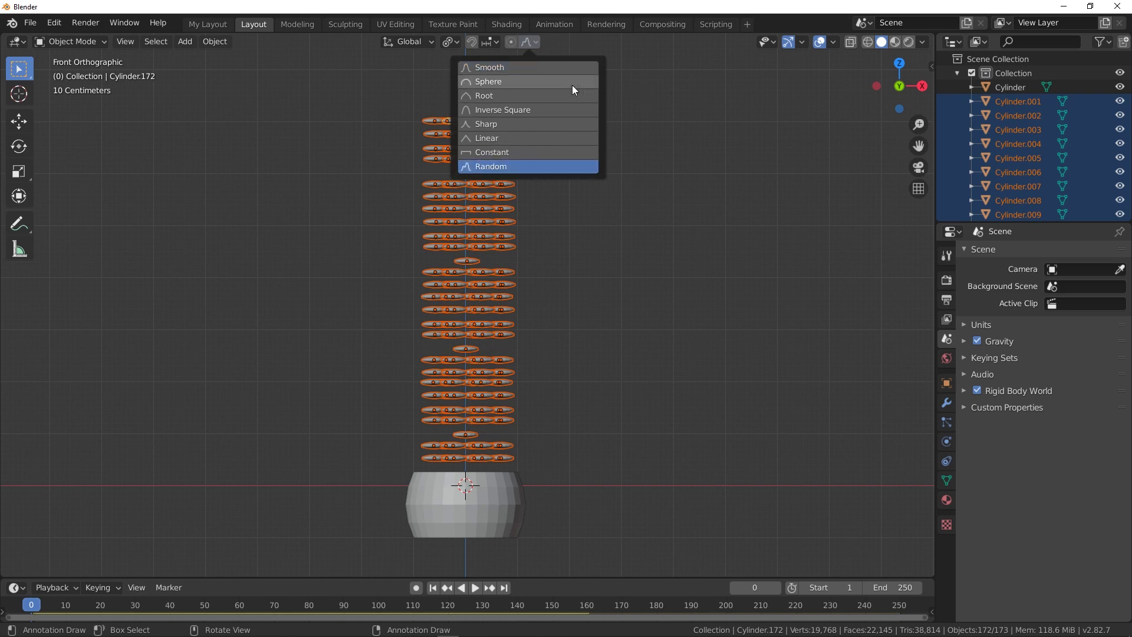
Move the whole stack of stones slightly upward and shift one stone in the middle of the stack a little.
key(g)
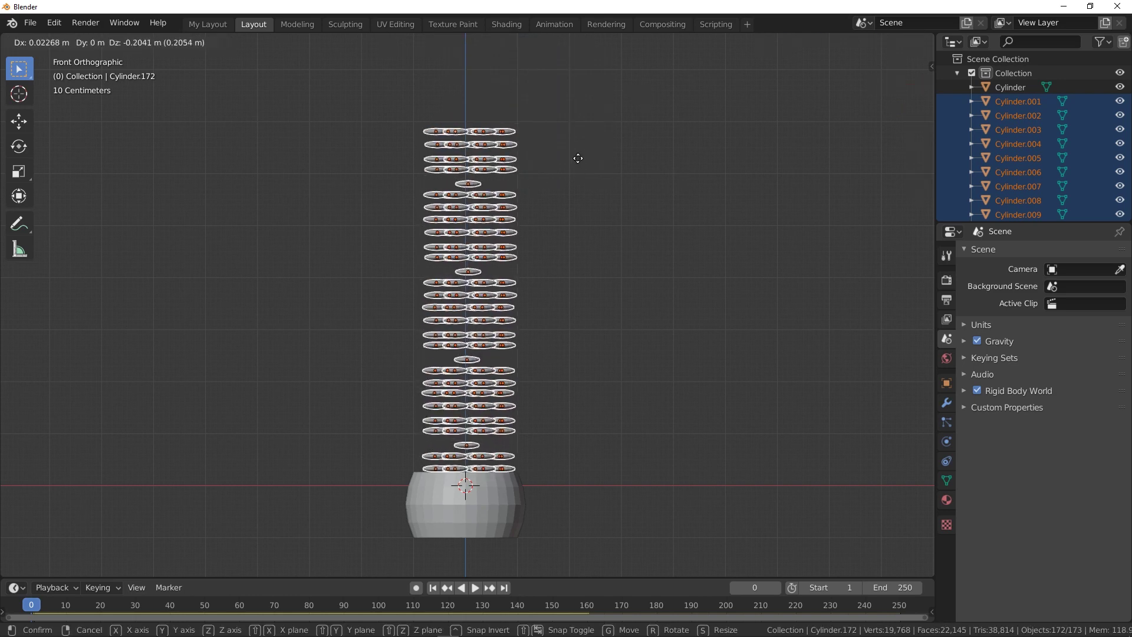
click(575, 146)
click(482, 235)
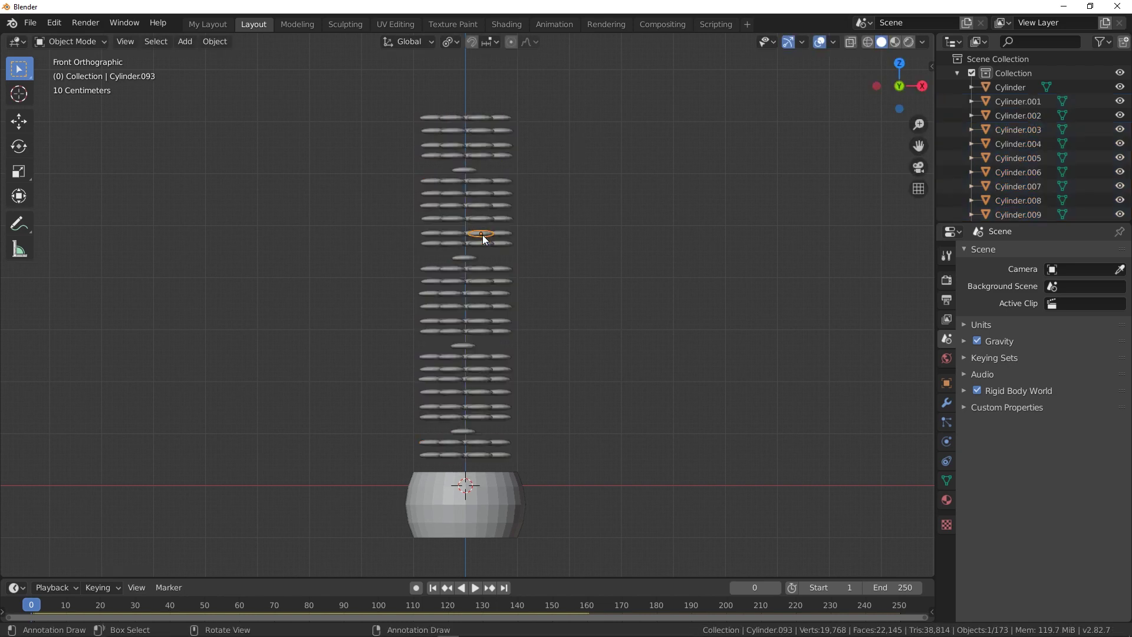
key(g)
click(551, 195)
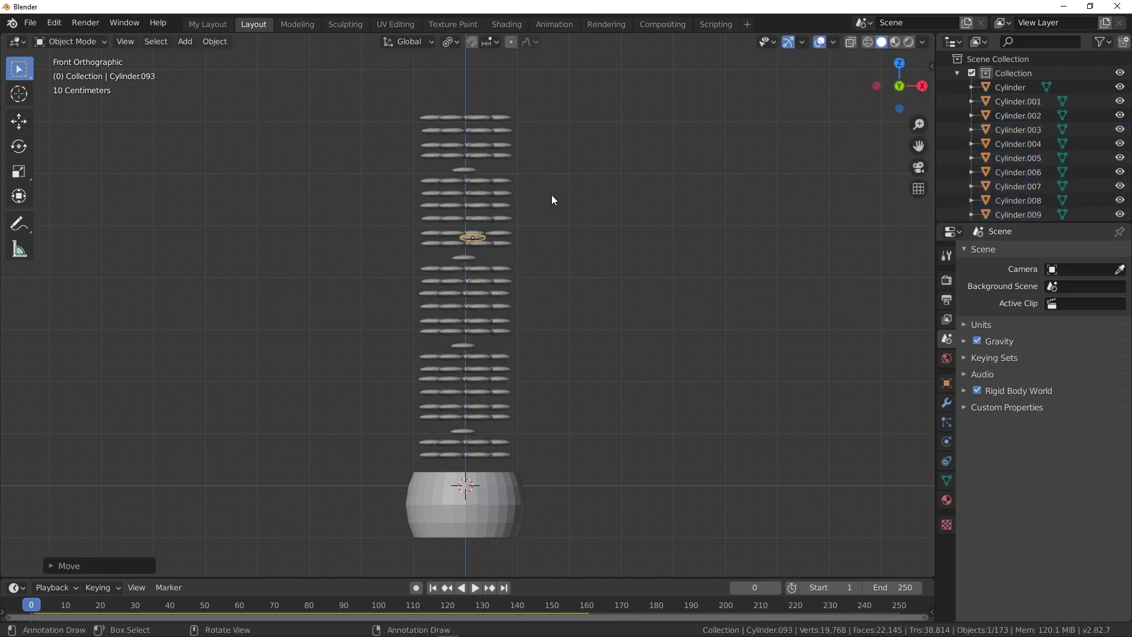
Move that stone slightly with Random proportional editing at a size of about 5.56 so the whole stack is scattered.
key(g)
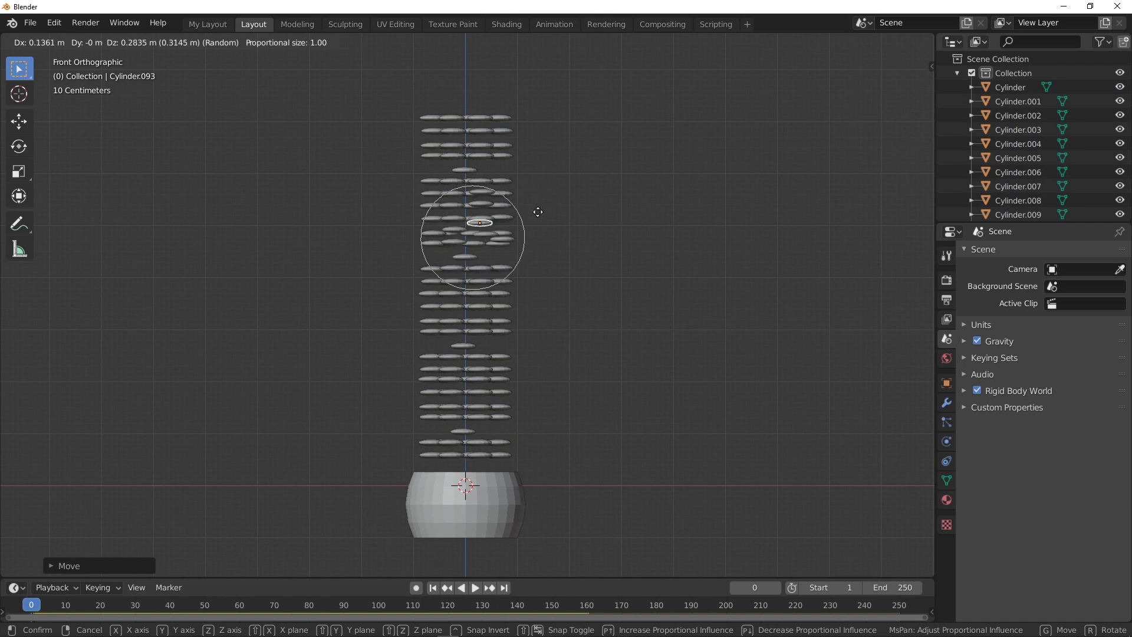
scroll(538, 211, down, 5)
scroll(537, 212, down, 8)
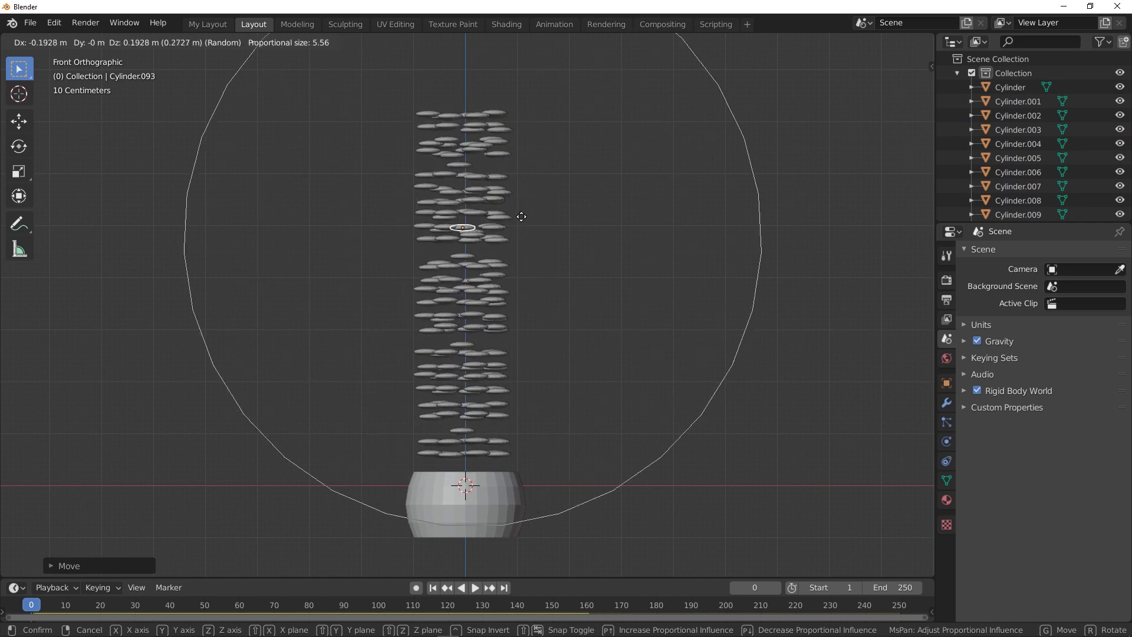
click(523, 218)
Randomly tilt the stones by rotating with proportional editing in the front view and again from an angled view, the second time by about 50 degrees.
key(r)
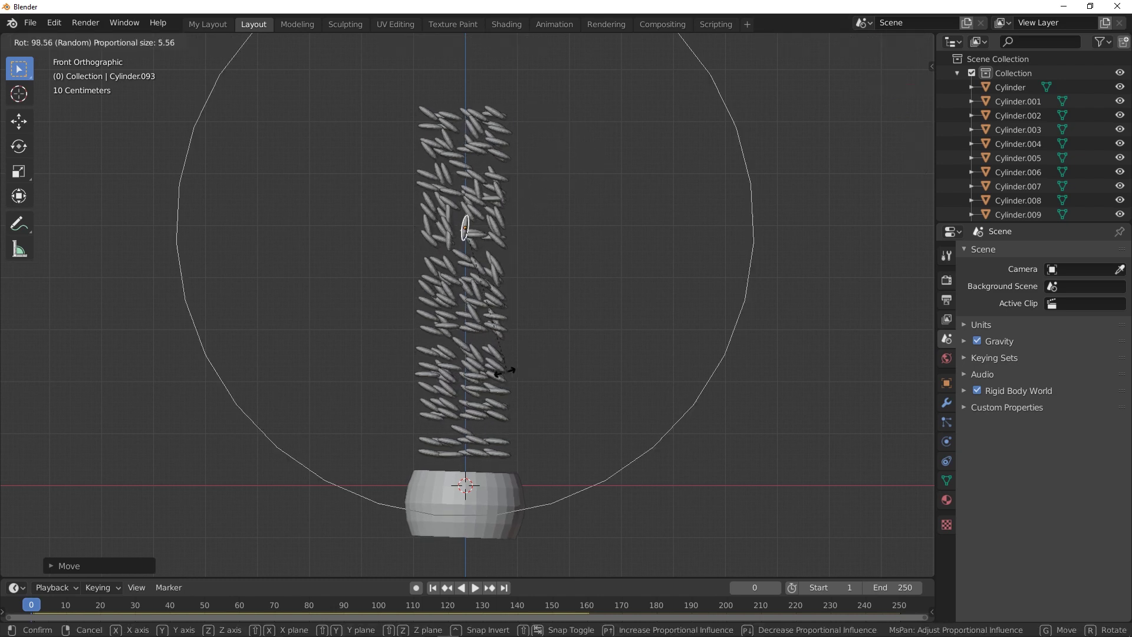
click(301, 222)
middle_drag(461, 293, 548, 285)
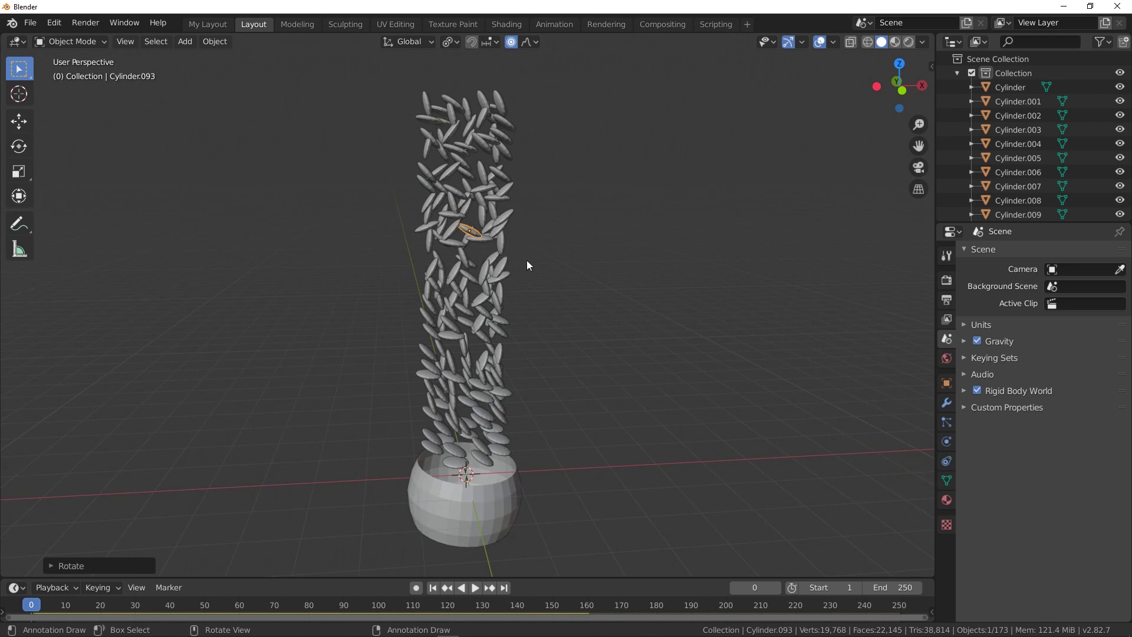
key(r)
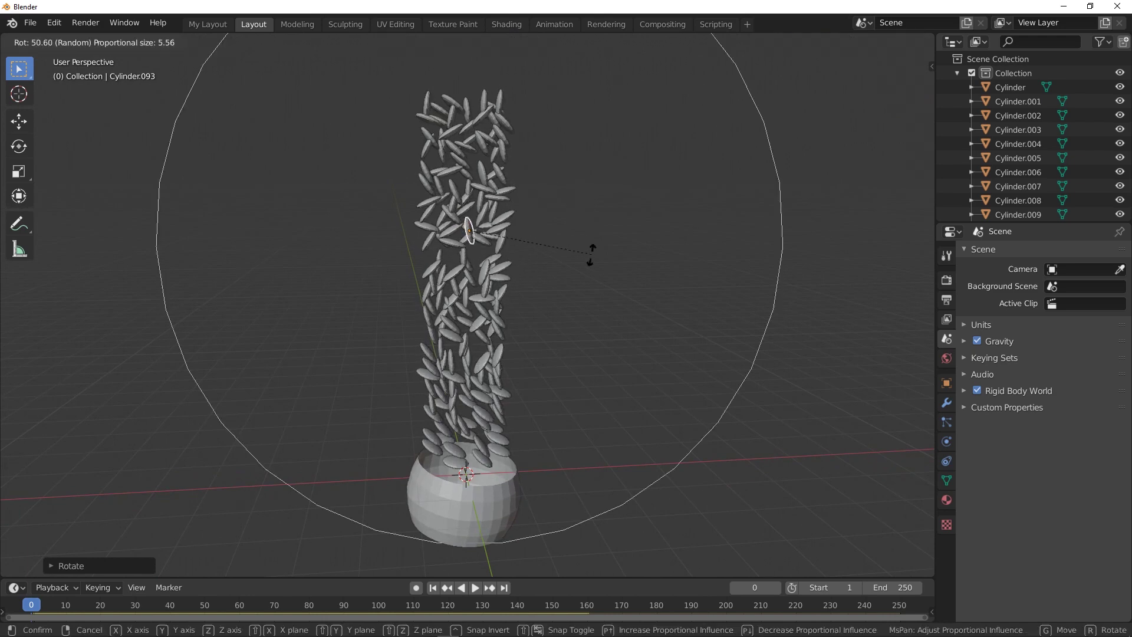
click(587, 268)
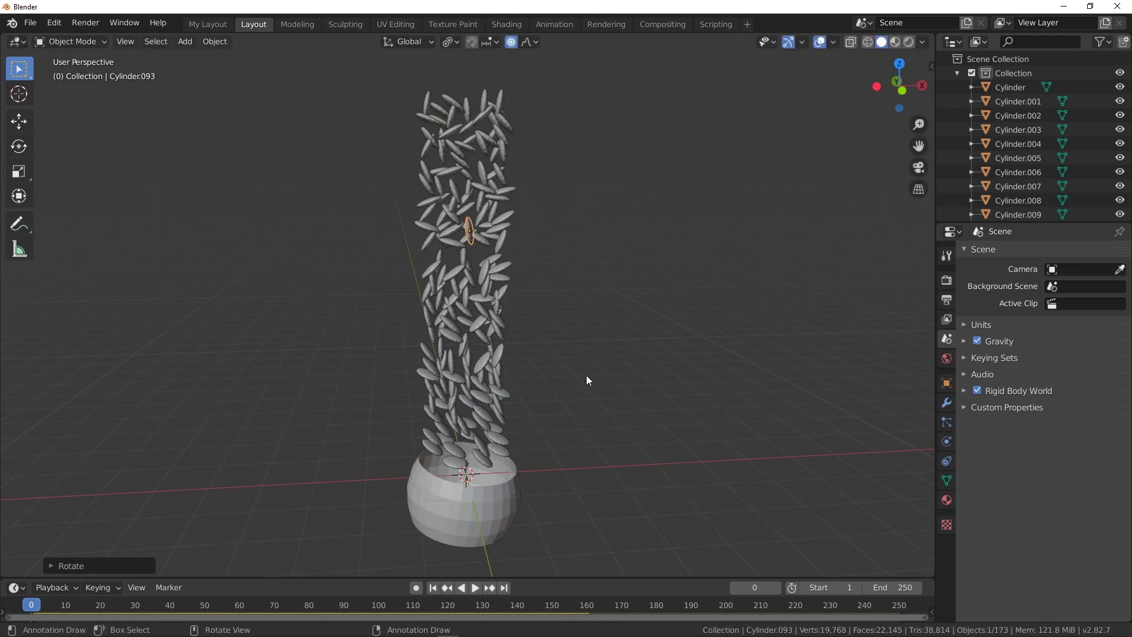
Turn off proportional editing and rotate the tilted bowl until it stands level.
click(480, 504)
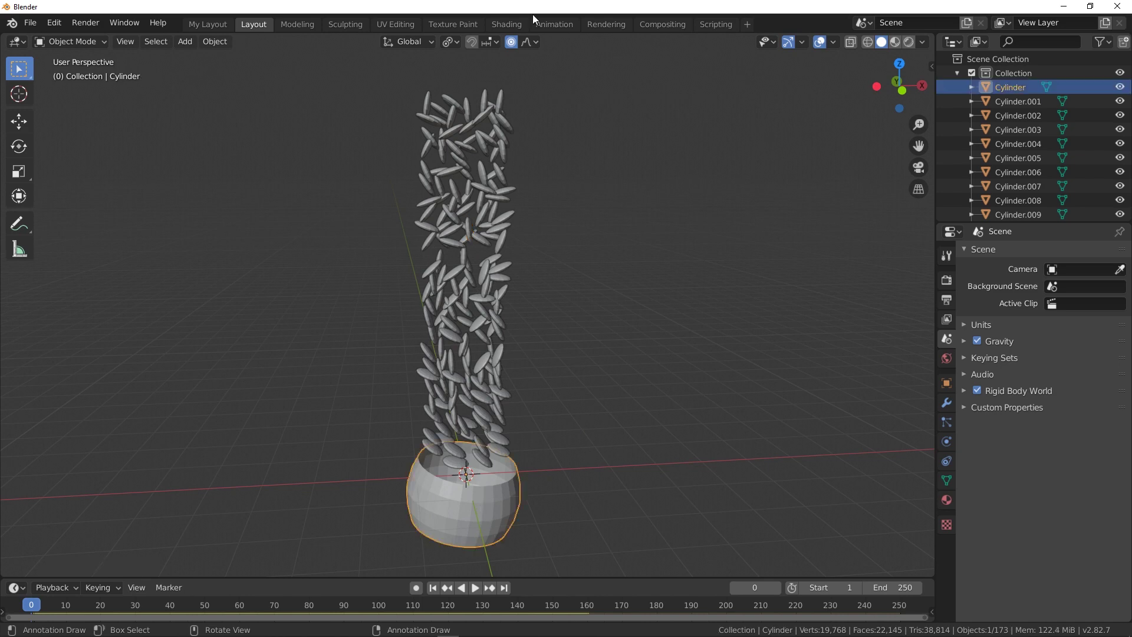
click(515, 54)
click(511, 41)
middle_drag(572, 449, 560, 408)
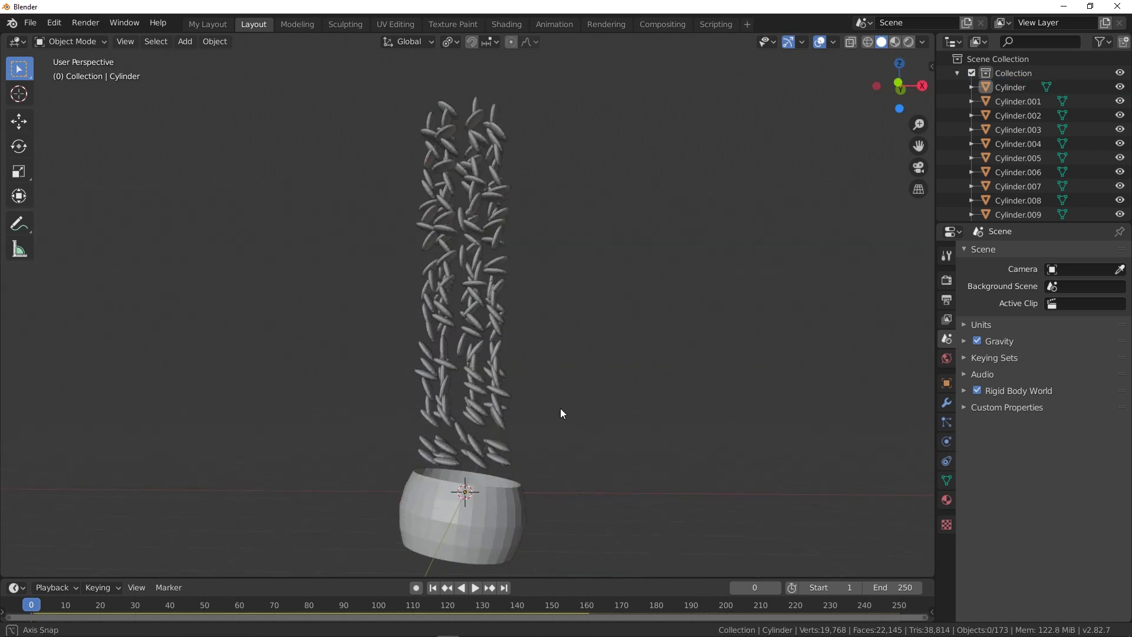
click(475, 525)
key(r)
click(591, 322)
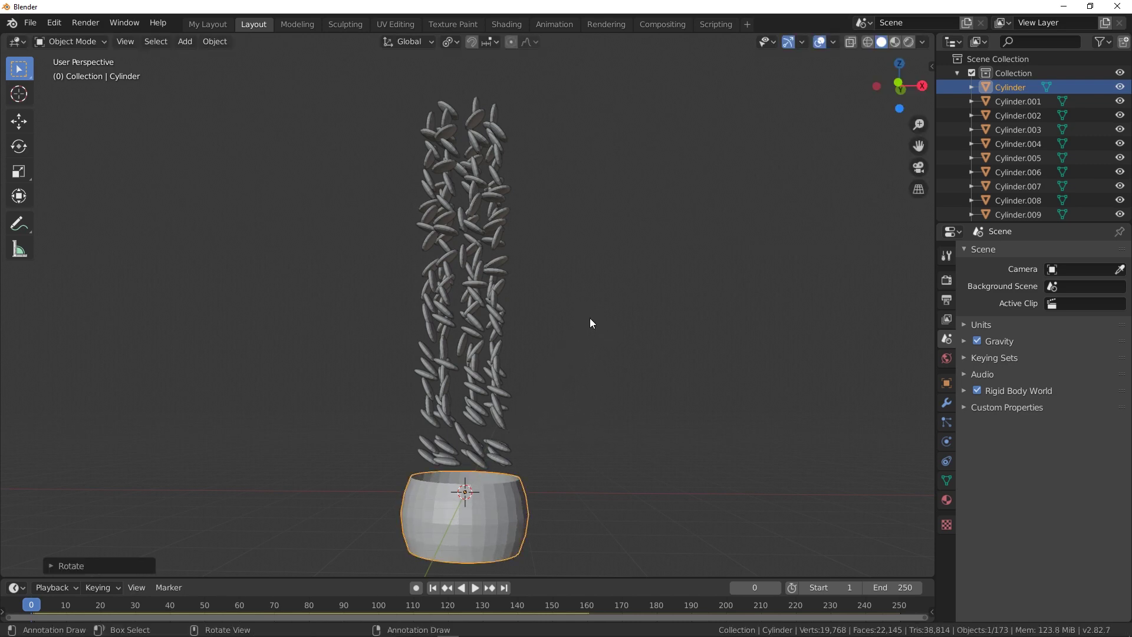
Play the simulation up to frame 50 and examine how the scattered stones fill the bowl.
click(475, 588)
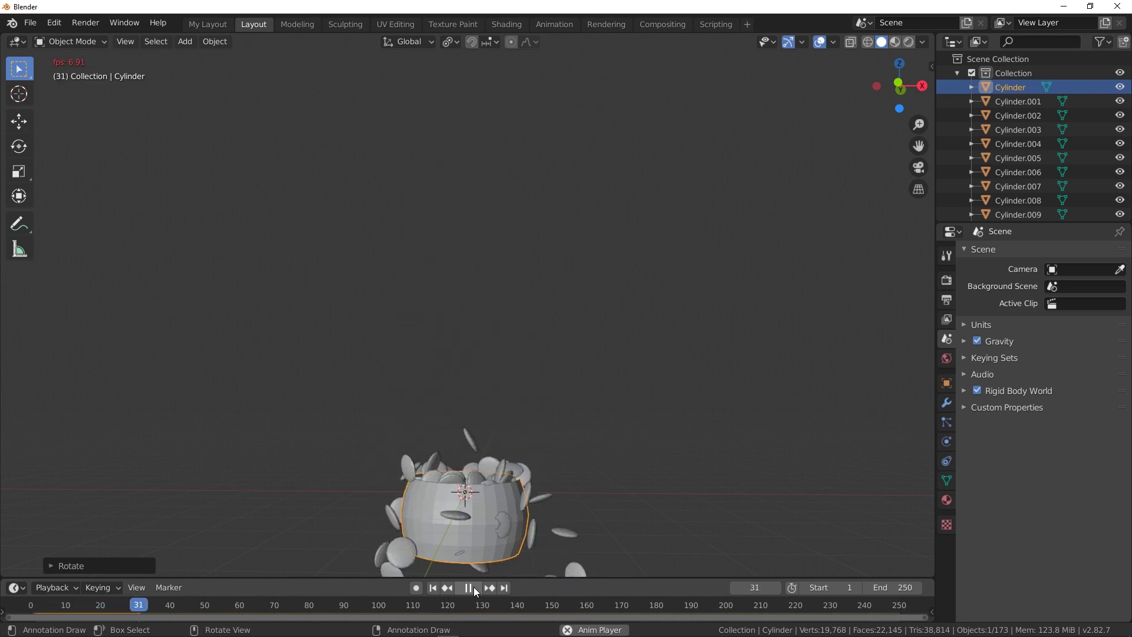
middle_drag(586, 465, 586, 501)
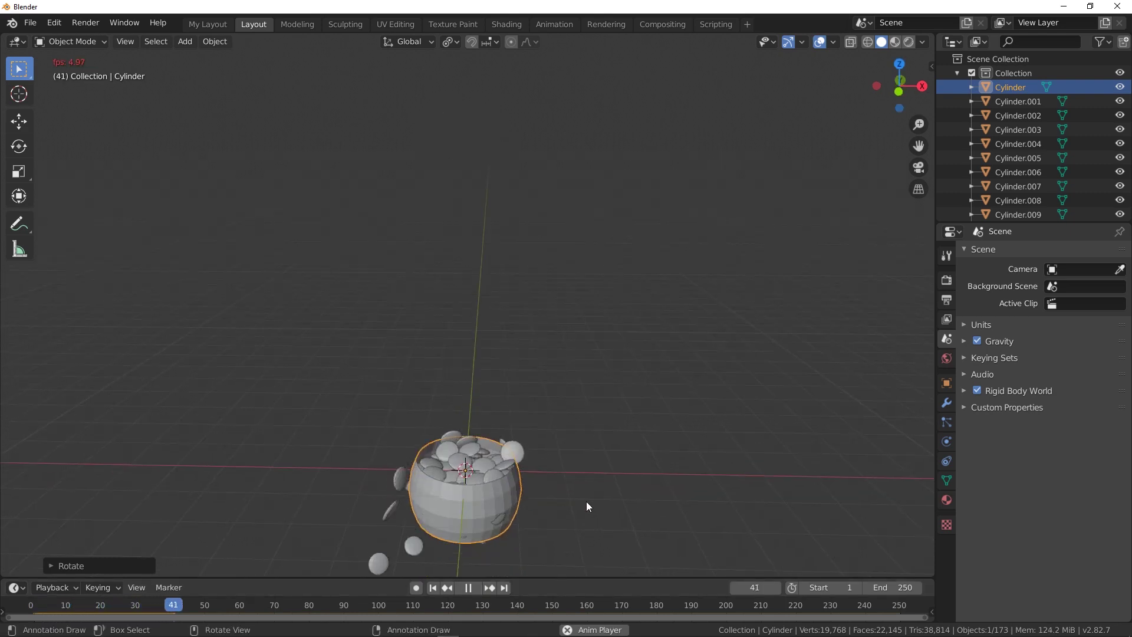
click(470, 587)
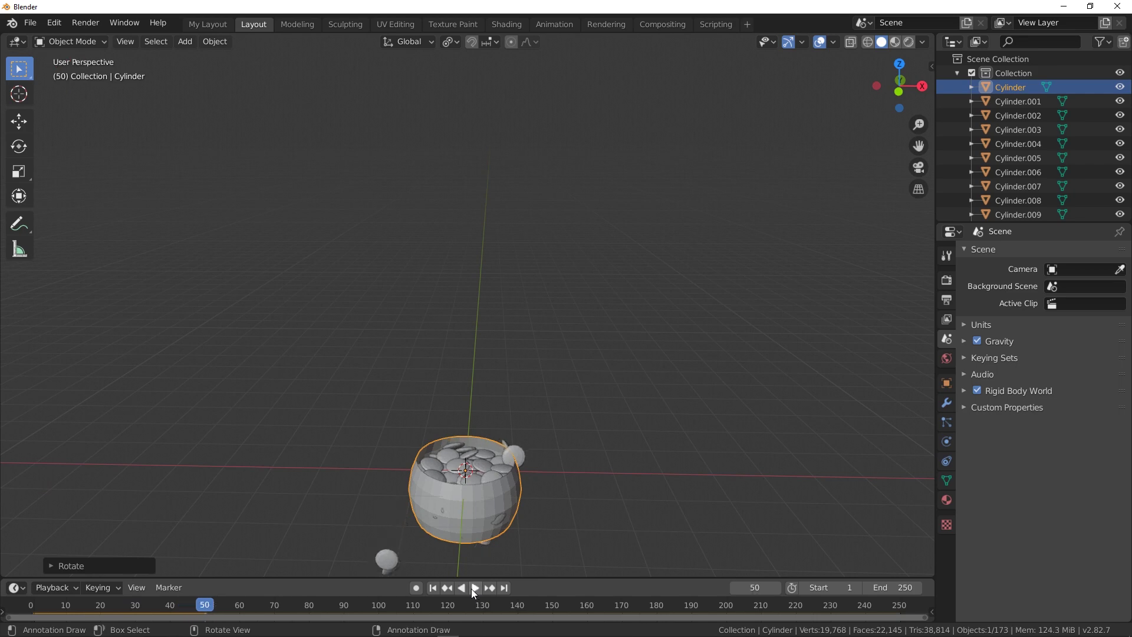
Delete the stone wedged into the bowl's rim.
middle_drag(566, 476, 557, 387)
scroll(517, 436, up, 3)
click(540, 398)
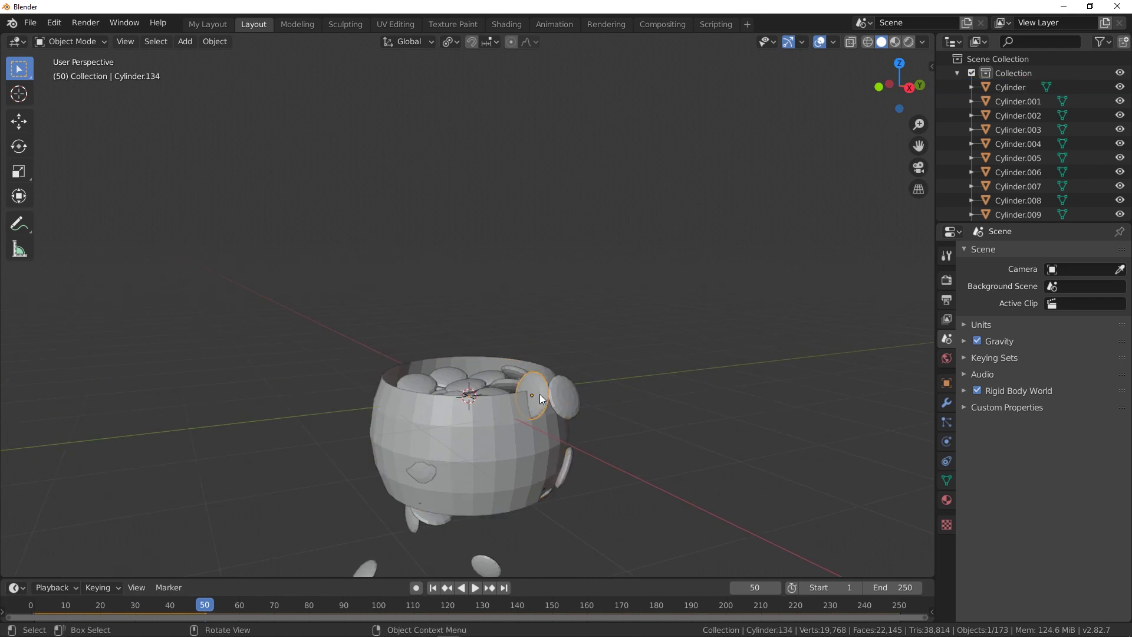
key(Delete)
click(570, 398)
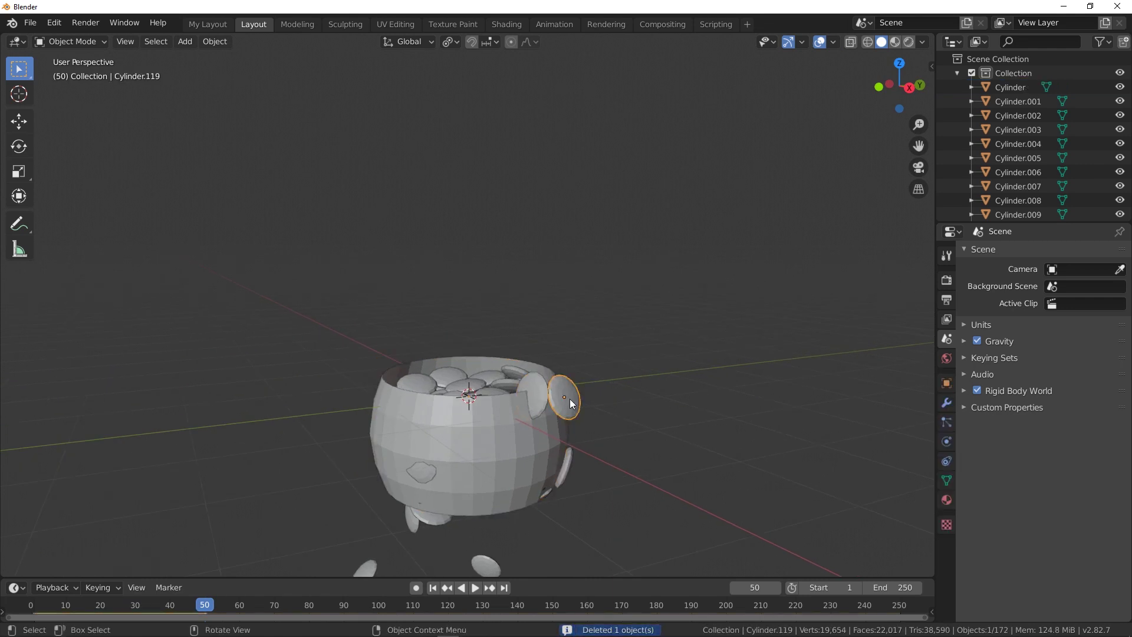
key(Delete)
key(ctrl+z)
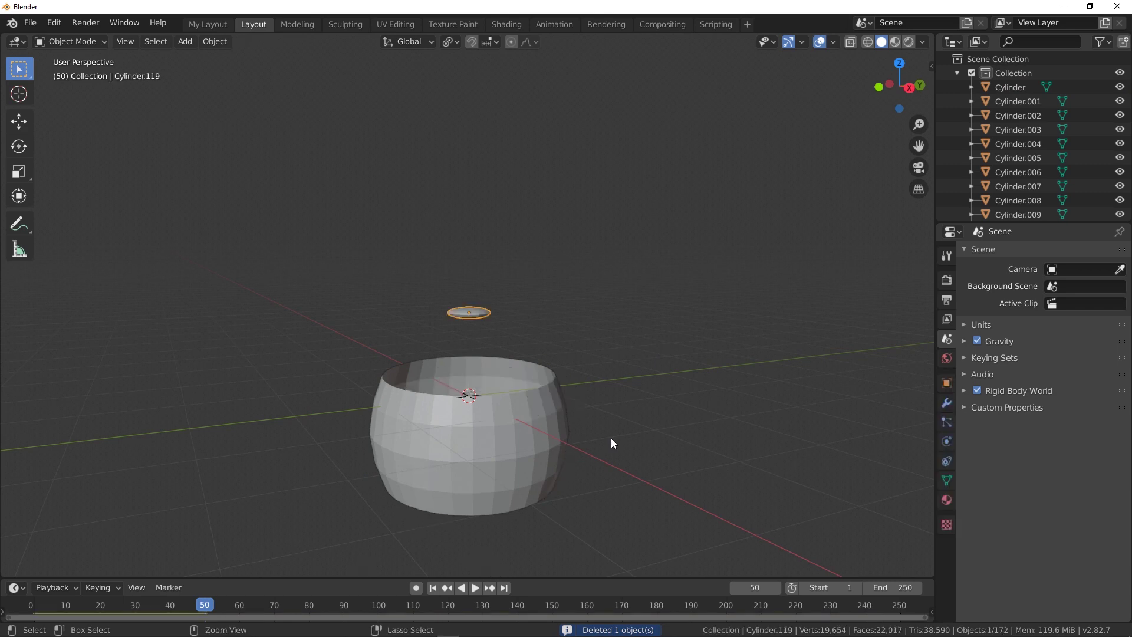
Return to frame 0, replay the simulation and stop it at frame 62.
click(30, 600)
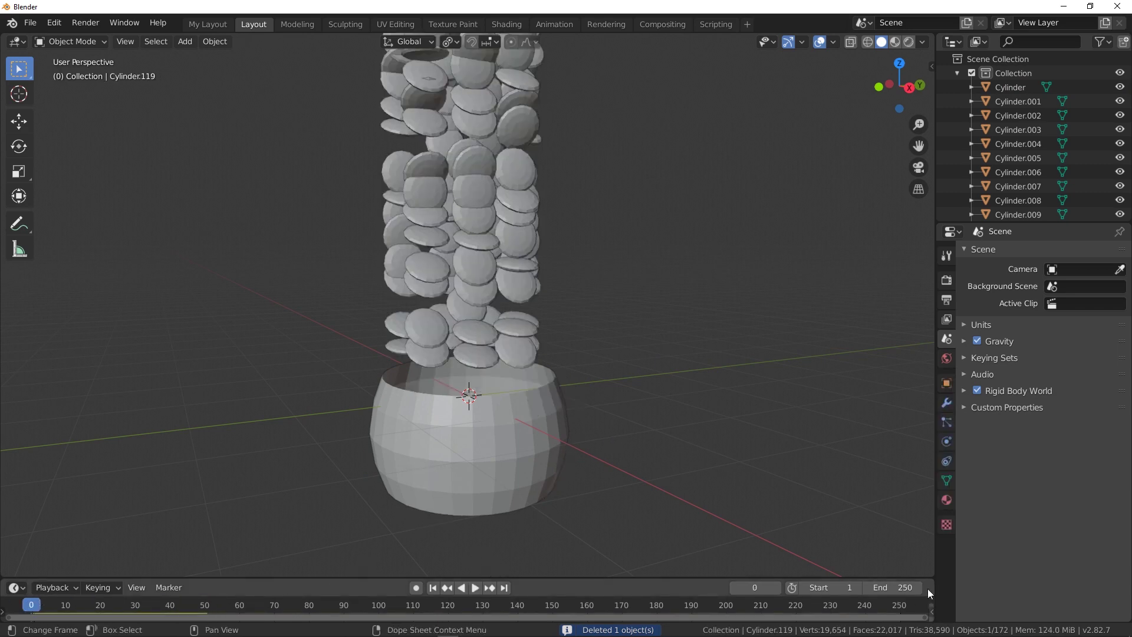
click(475, 587)
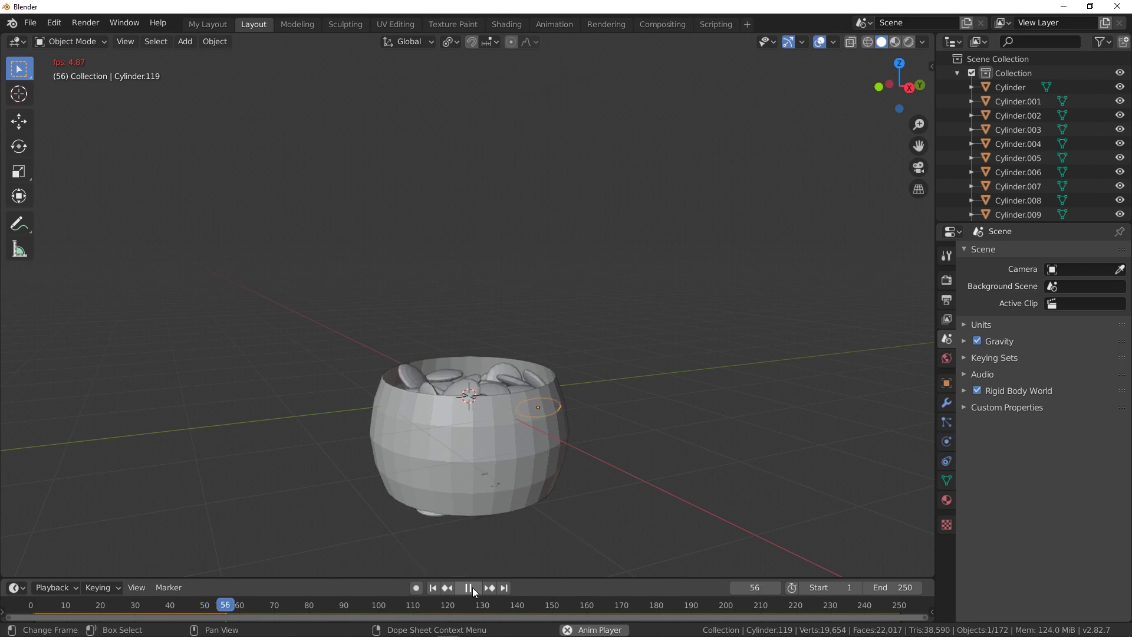
click(473, 588)
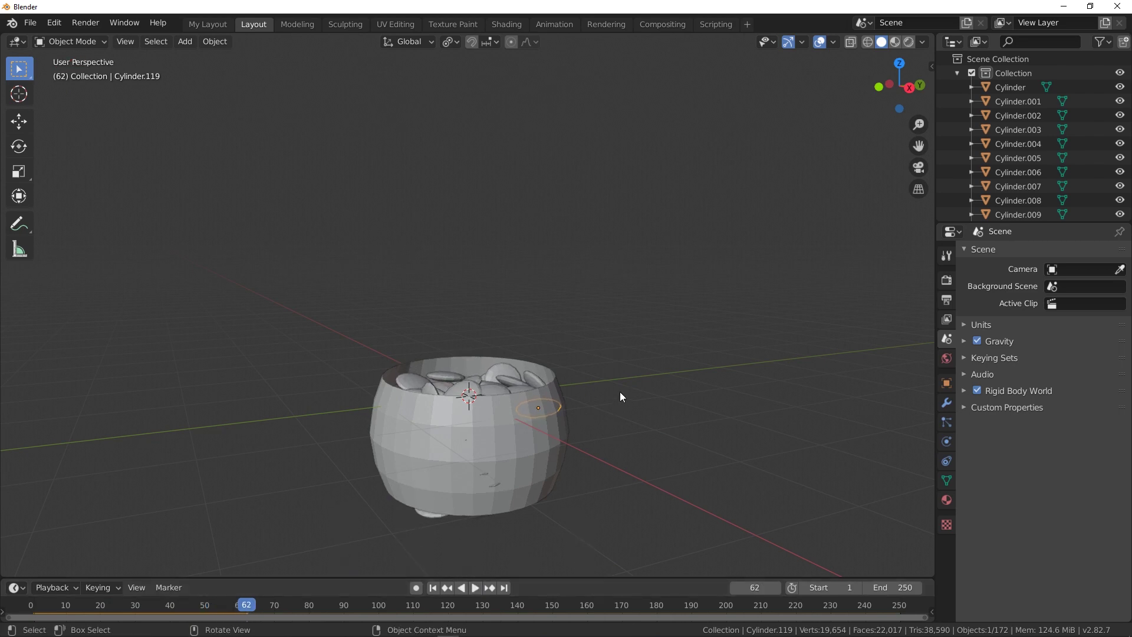
Select all objects and apply the rigid body transformation at frame 62.
key(a)
click(228, 48)
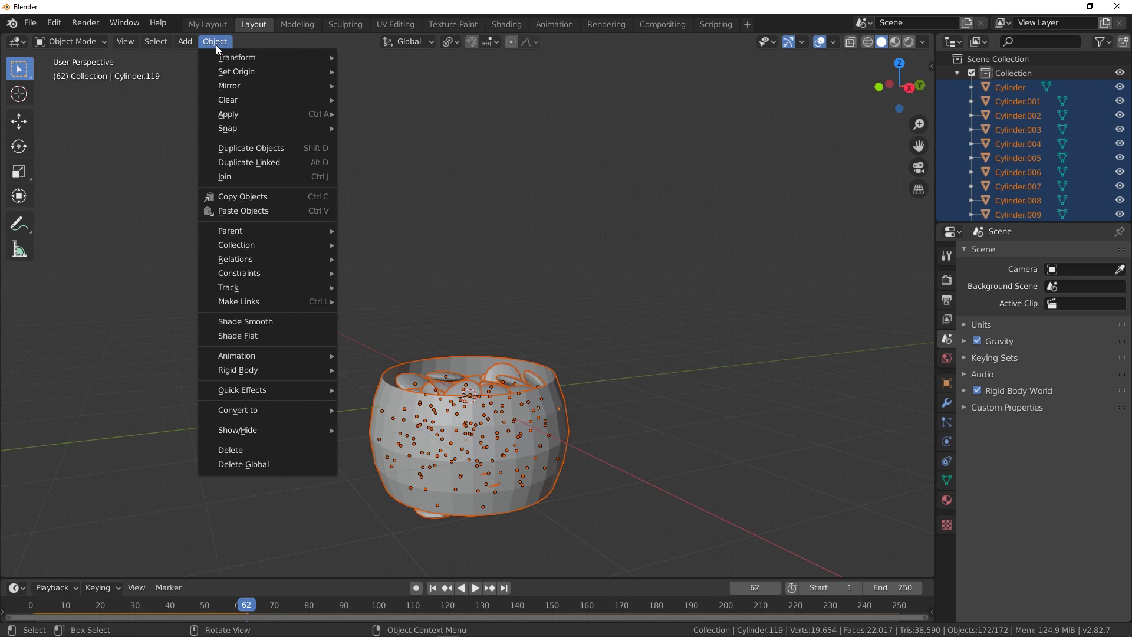
mouse_move(252, 370)
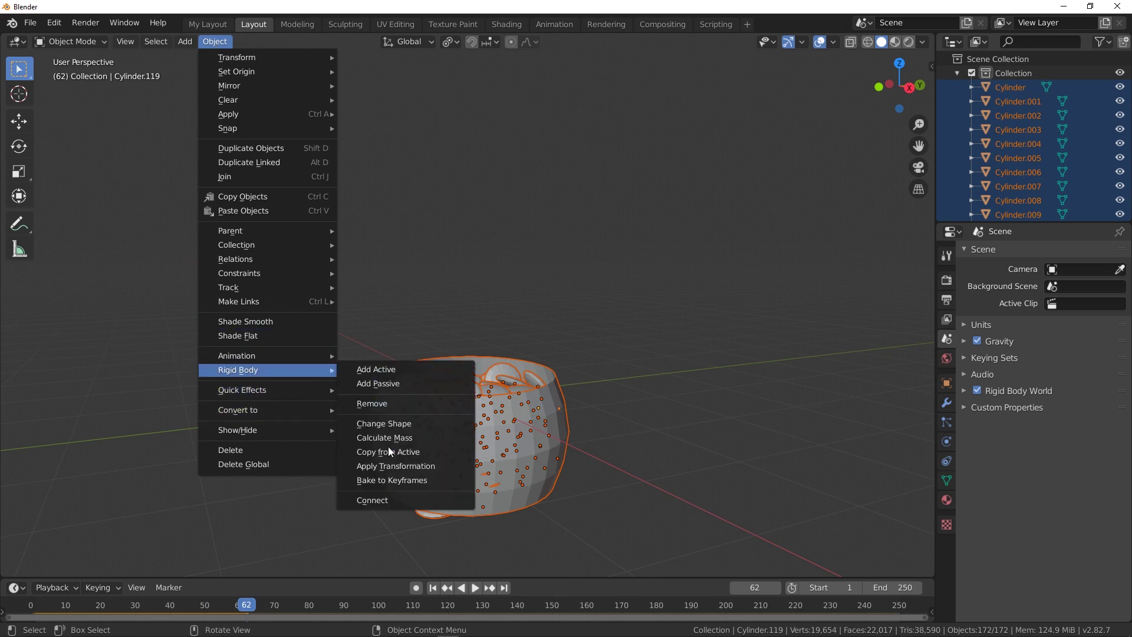
click(397, 465)
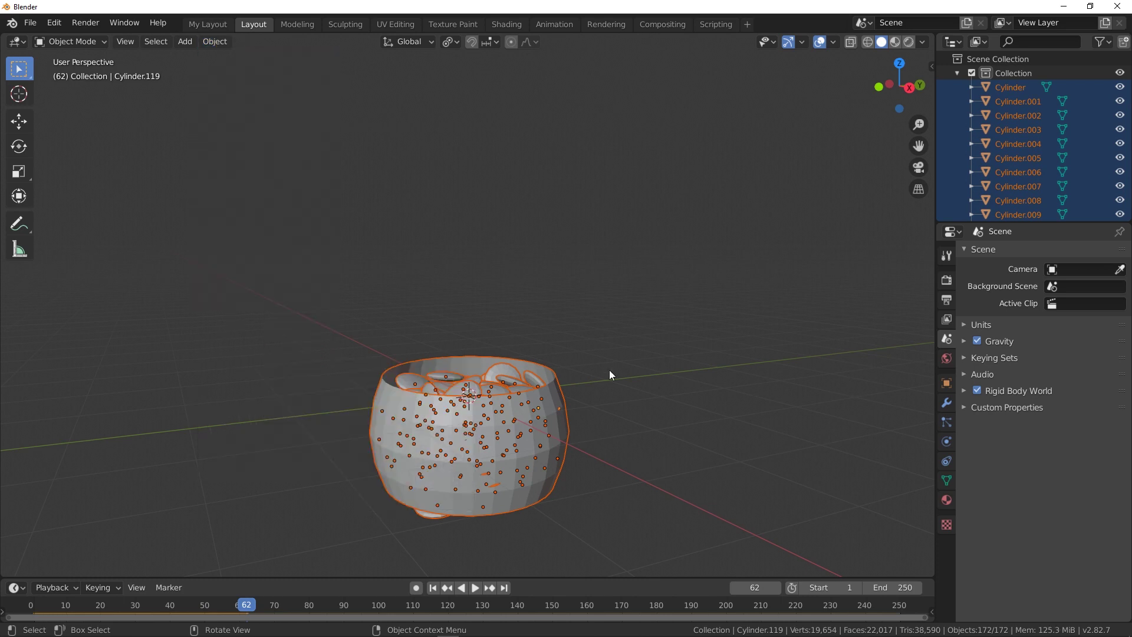
Remove the rigid body physics from the bowl and all the stones.
middle_drag(609, 370, 677, 392)
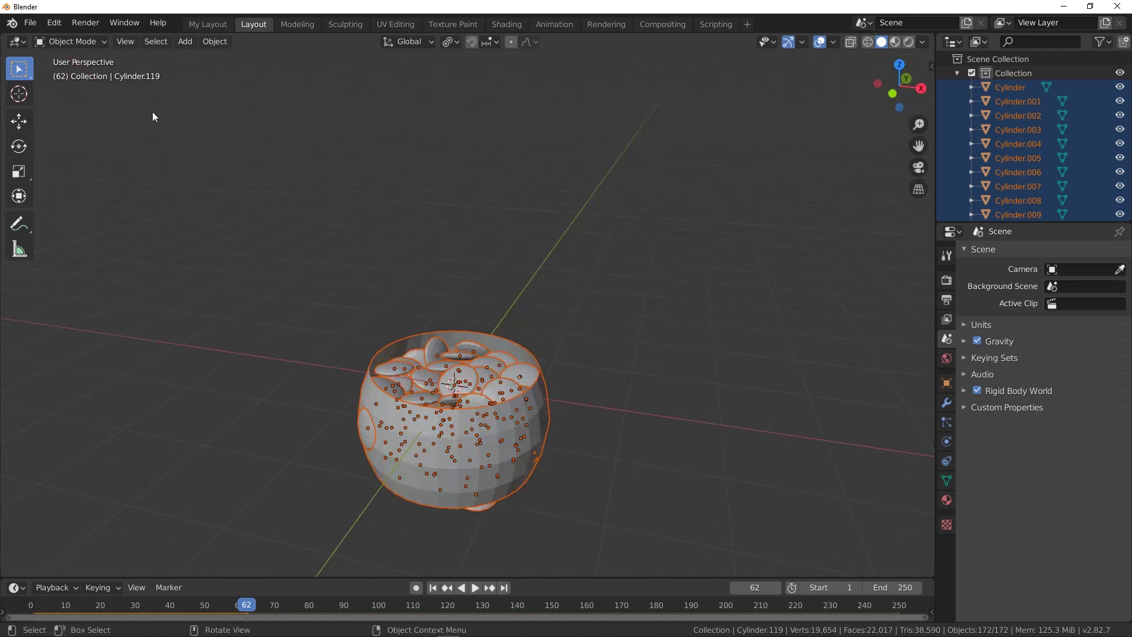
click(213, 42)
mouse_move(247, 370)
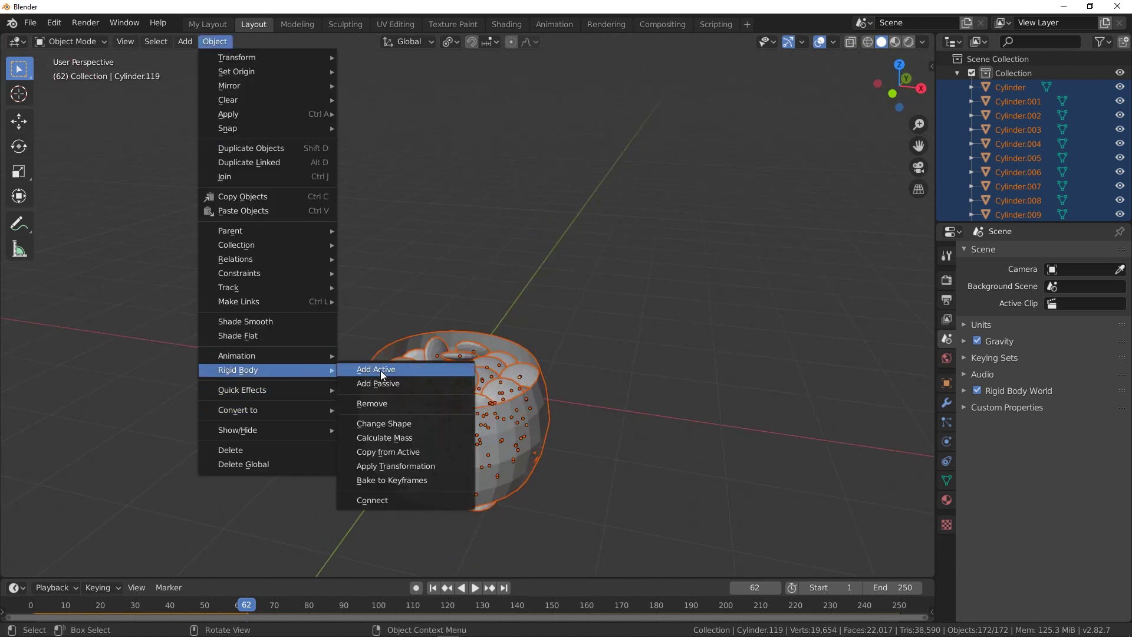
click(378, 402)
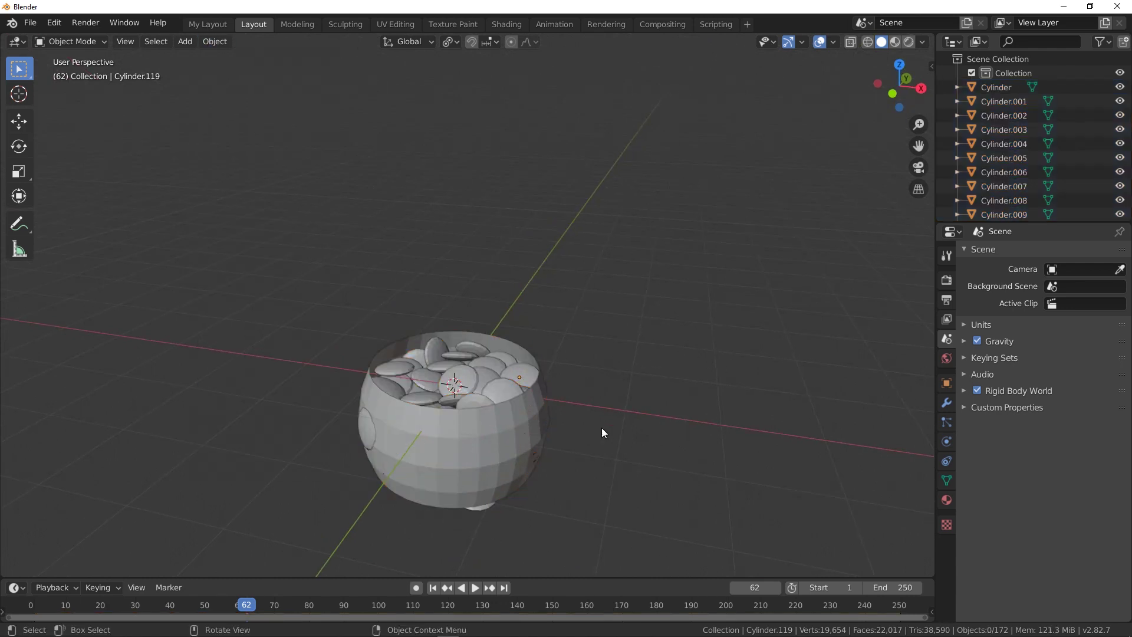
Select all the stray stones that fell far below the bowl and delete them.
scroll(602, 427, down, 10)
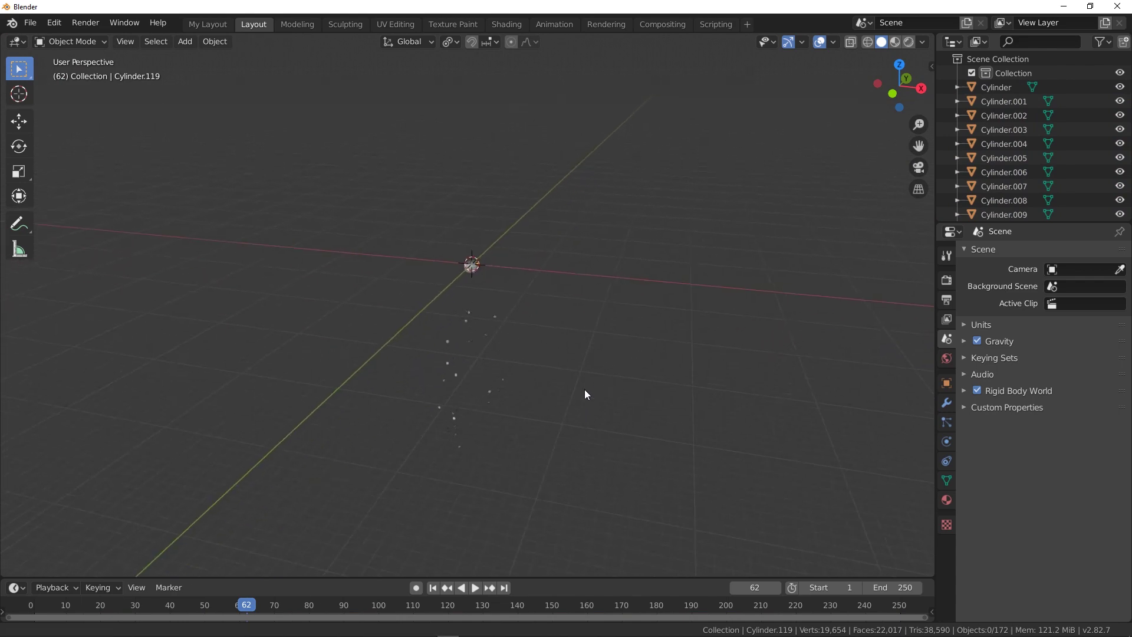
drag(579, 486, 392, 288)
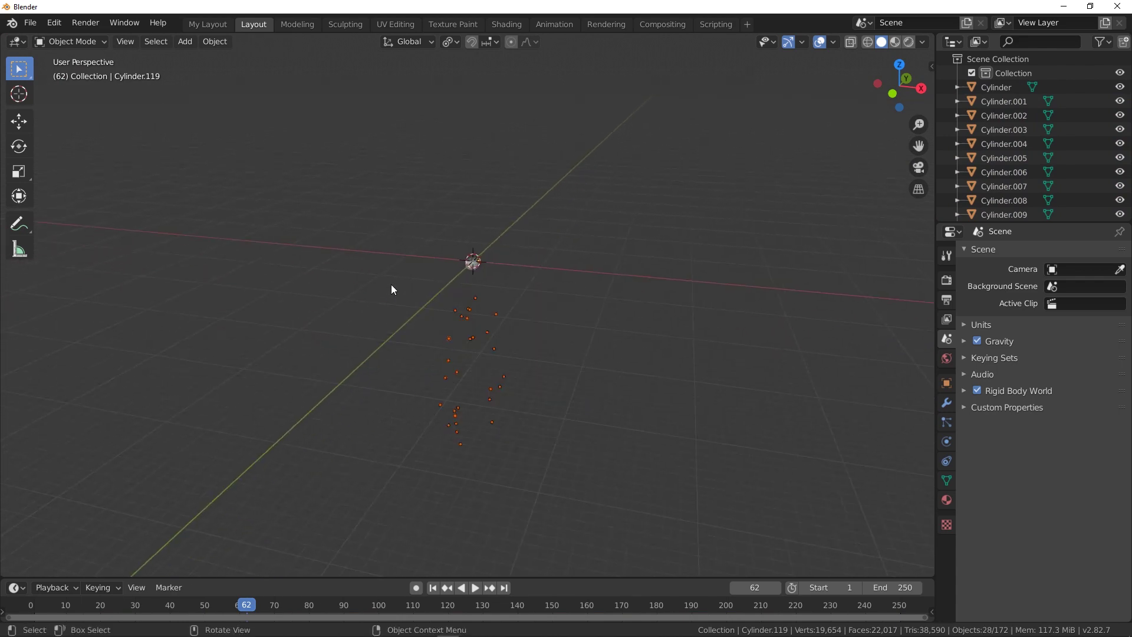
key(x)
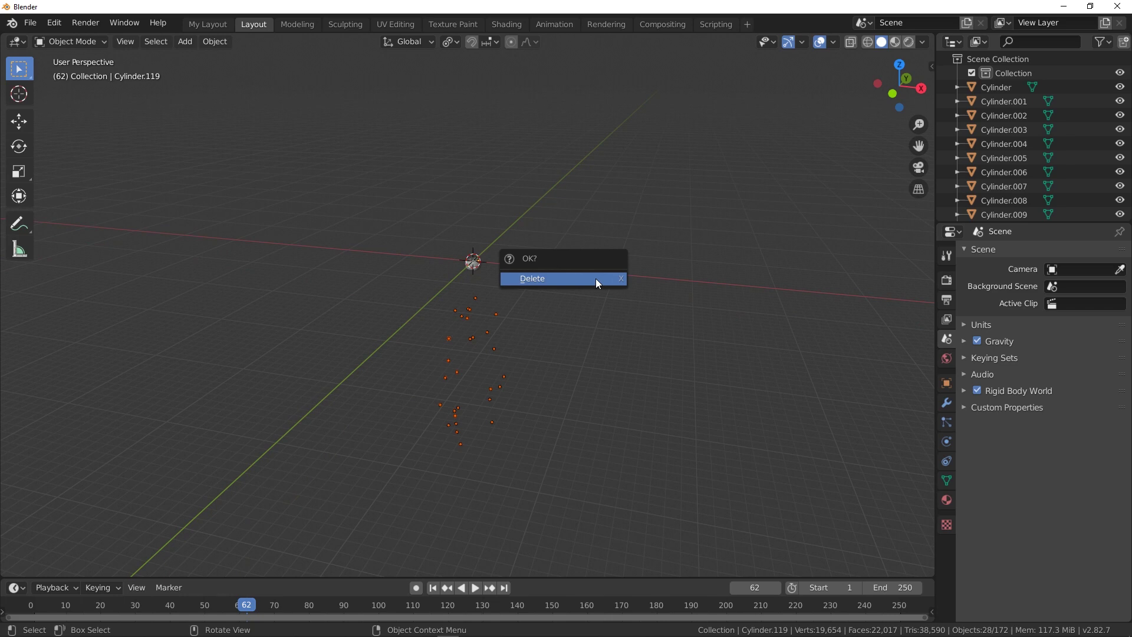
click(595, 278)
Delete two of the stones that poke through the outside of the bowl, starting with the one in its side wall.
scroll(466, 236, up, 10)
shift+middle_drag(464, 200, 536, 383)
scroll(459, 320, up, 2)
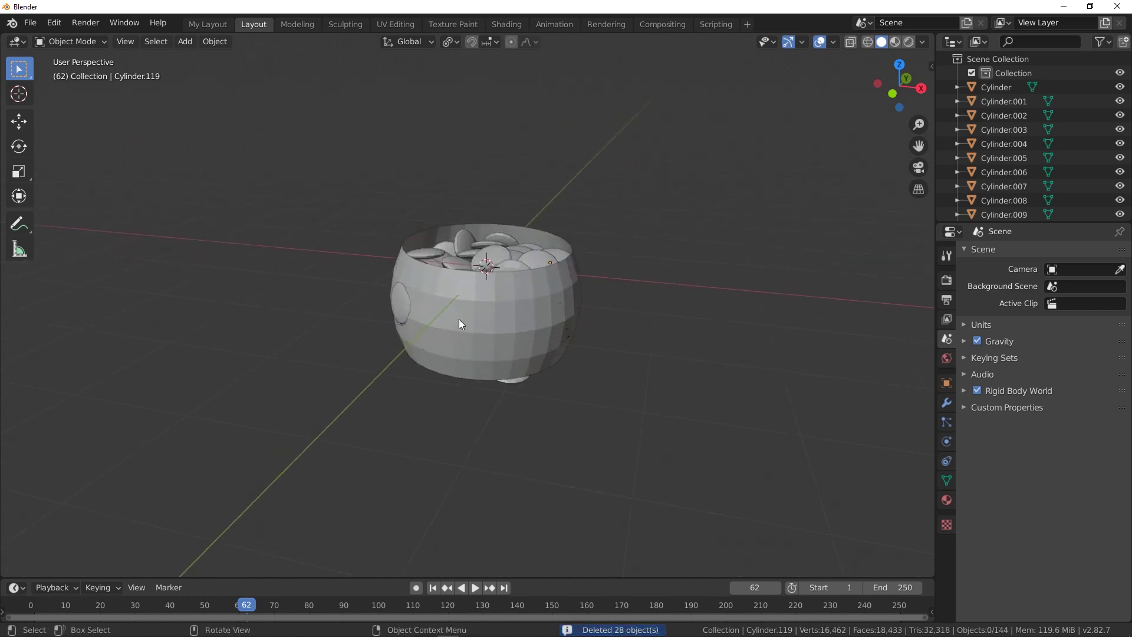
key(x)
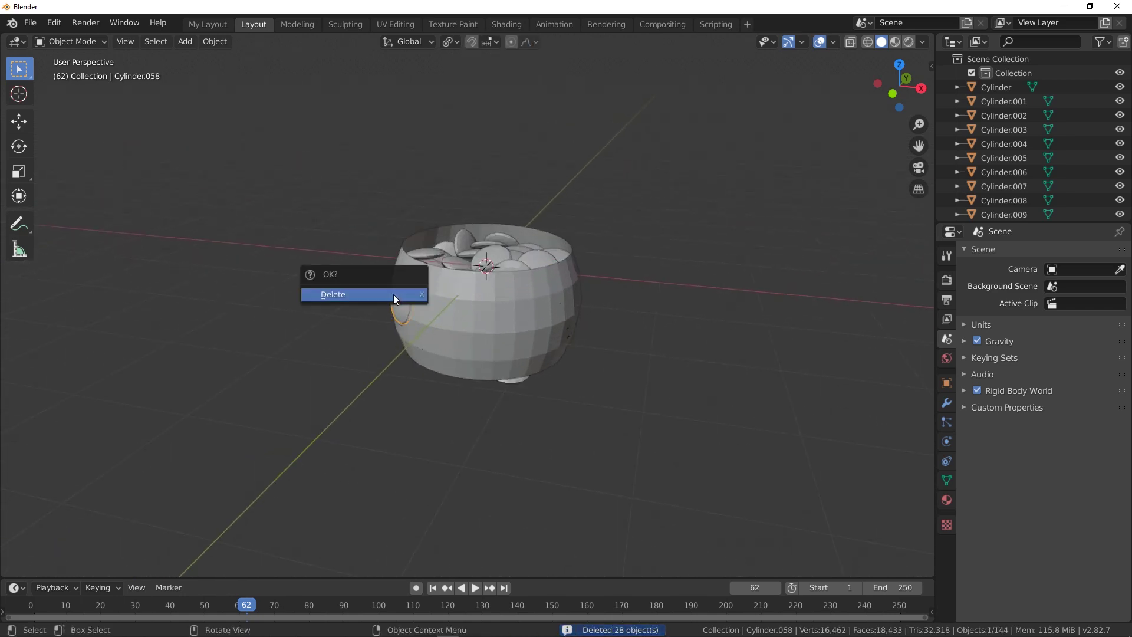
click(394, 295)
middle_drag(394, 295, 497, 328)
click(464, 348)
key(x)
click(431, 348)
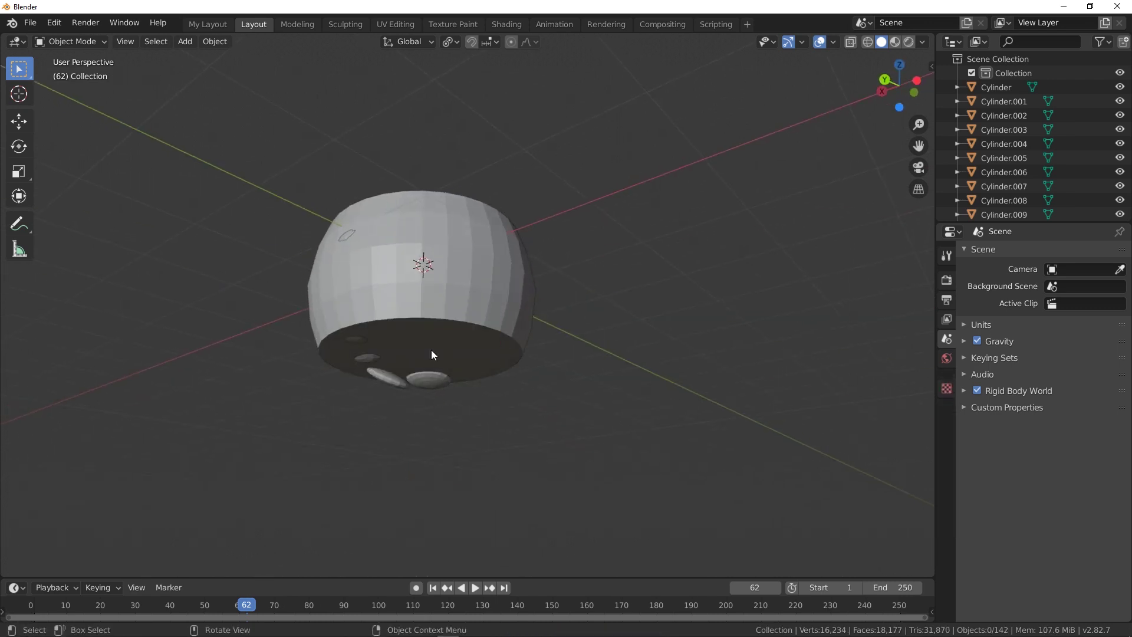
Delete the stones that protrude through the underside of the bowl.
click(445, 384)
key(x)
click(418, 385)
click(380, 373)
key(x)
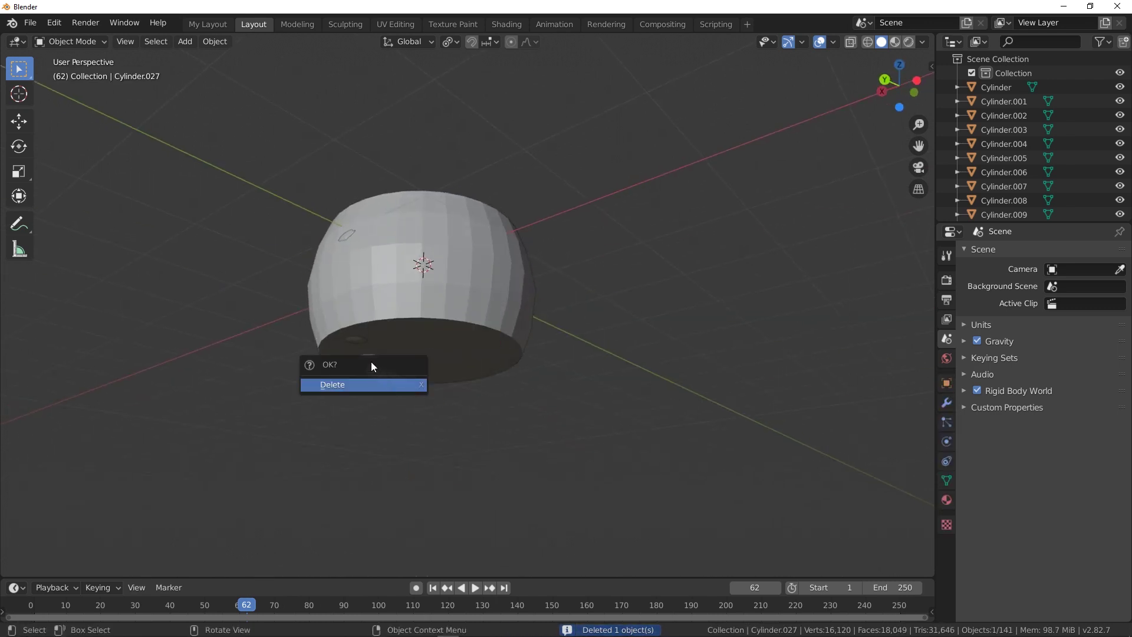
click(384, 383)
click(366, 358)
key(x)
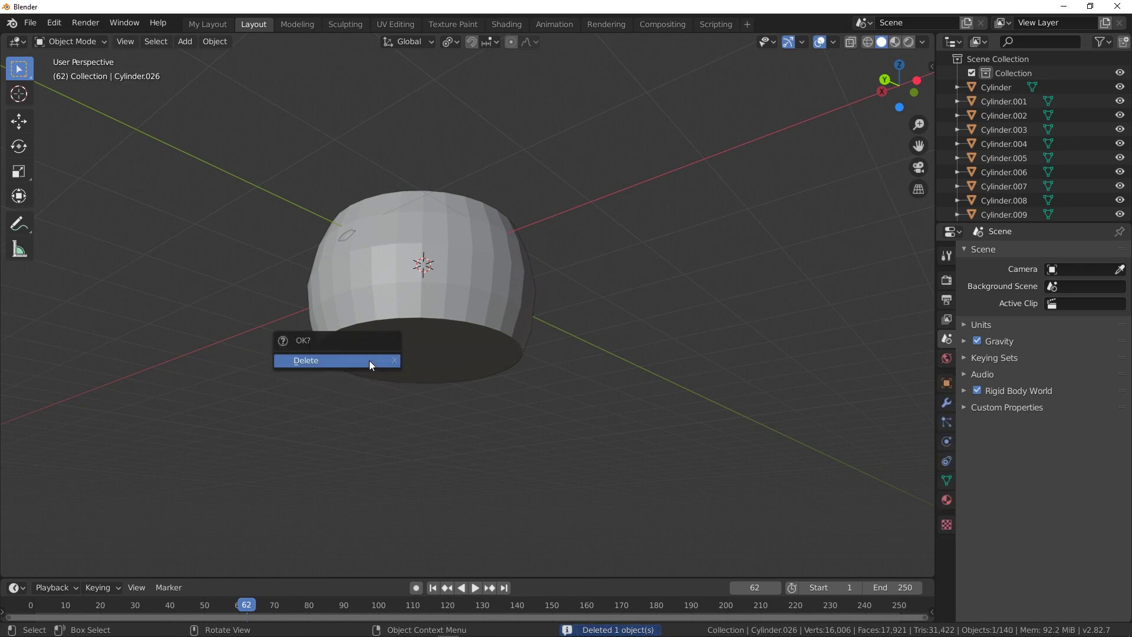
Move the stone embedded in the bowl's upper wall inward by about 0.06 m.
middle_drag(394, 415, 676, 375)
click(599, 393)
click(593, 394)
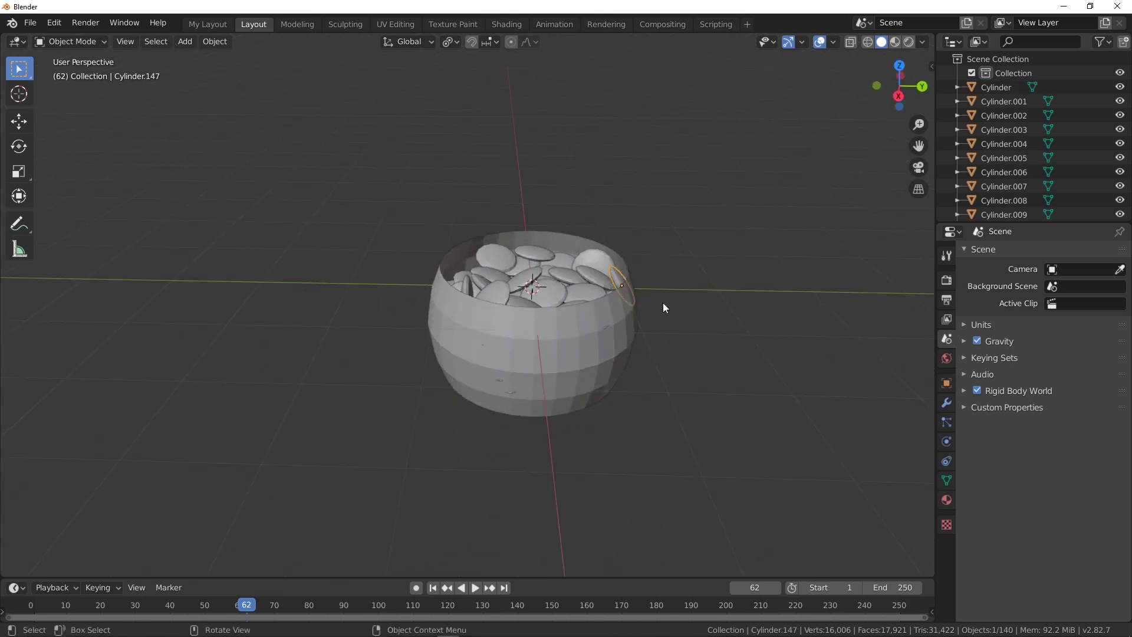
key(g)
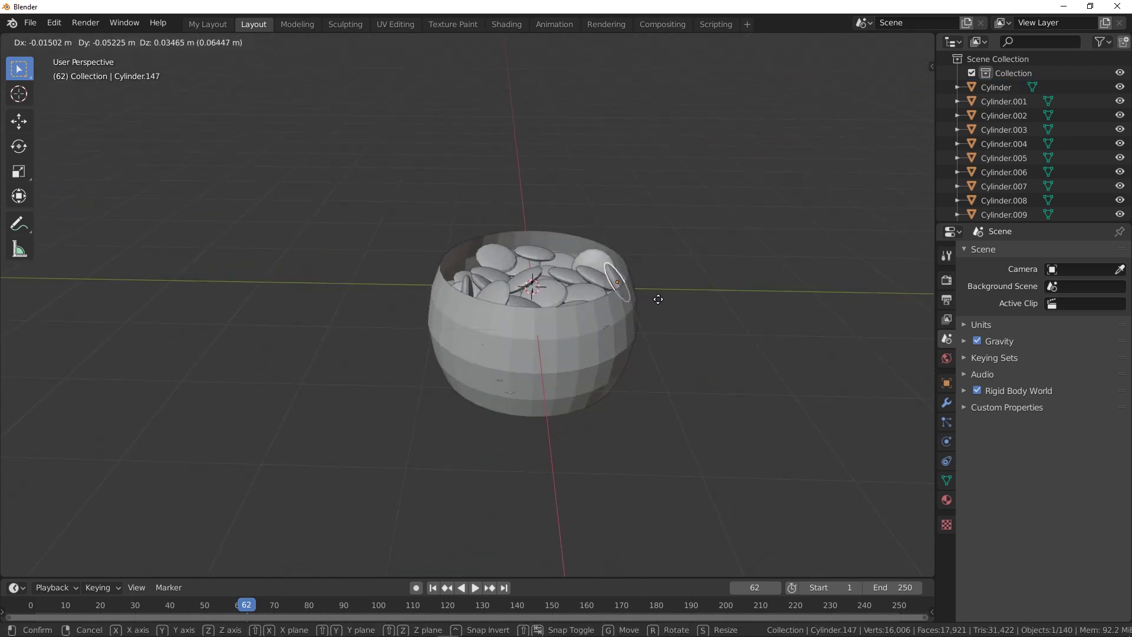
click(659, 299)
Delete the bowl so that only the settled pile of stones is left.
middle_drag(659, 301, 519, 407)
scroll(587, 331, up, 4)
click(518, 353)
key(x)
click(517, 350)
Select all the remaining stones and join them into a single object.
click(434, 261)
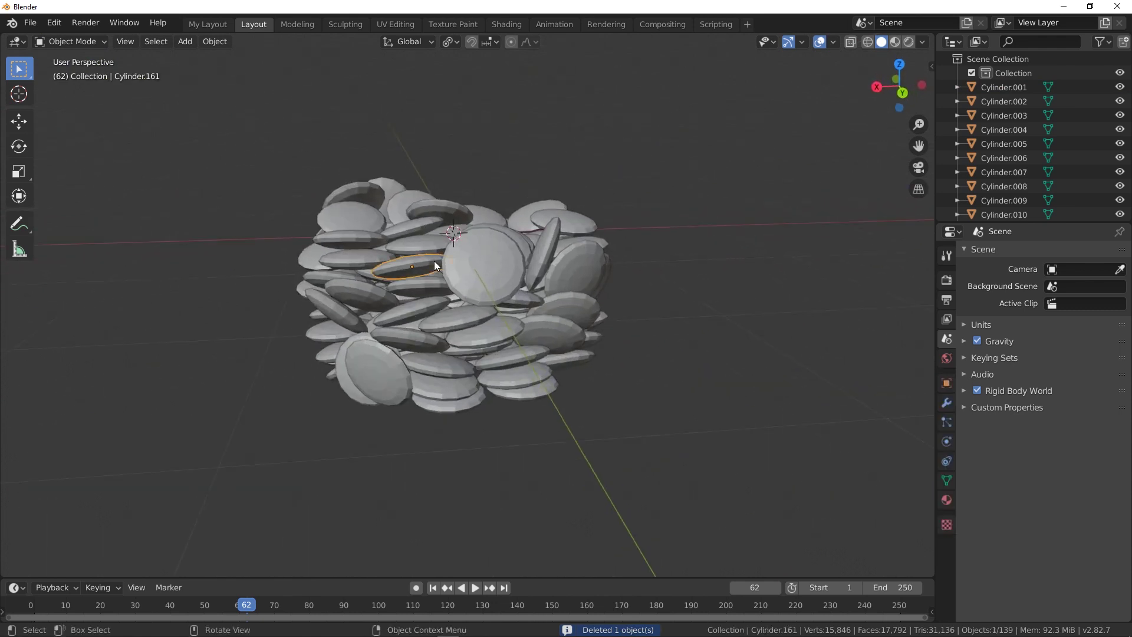
key(b)
drag(692, 429, 214, 147)
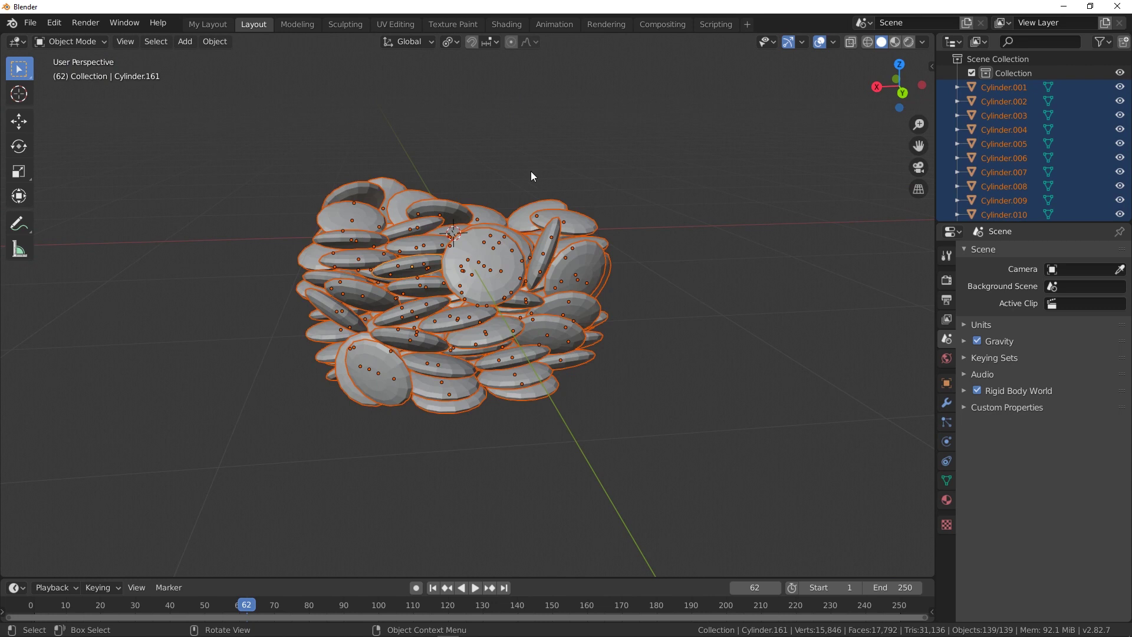
key(ctrl+j)
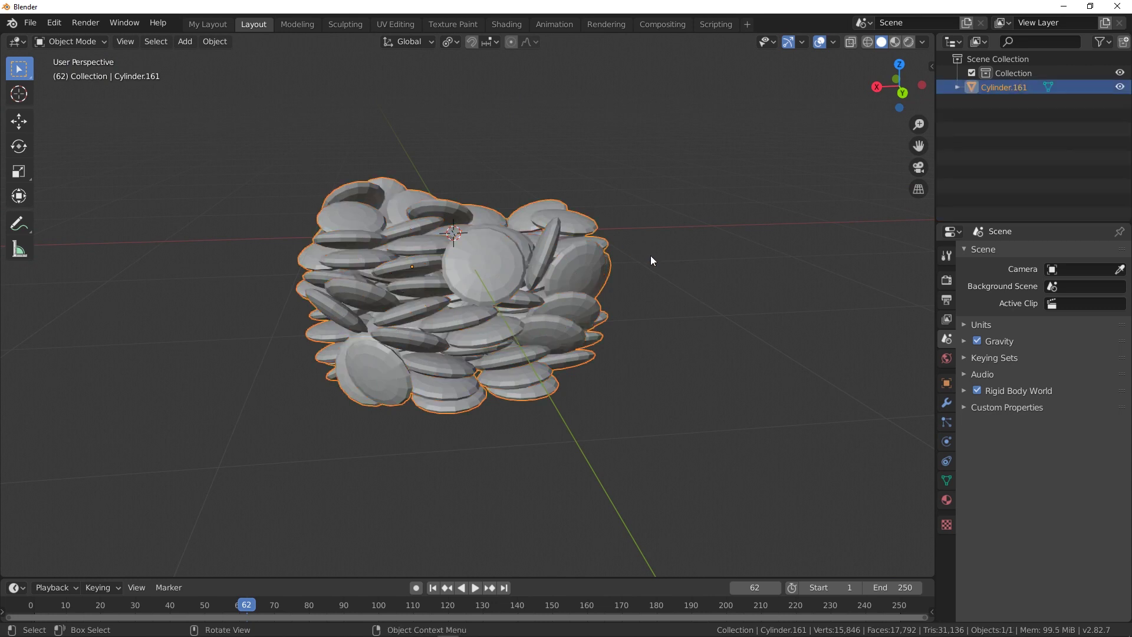
Rename the joined stone object to CounterPile.
double_click(1002, 87)
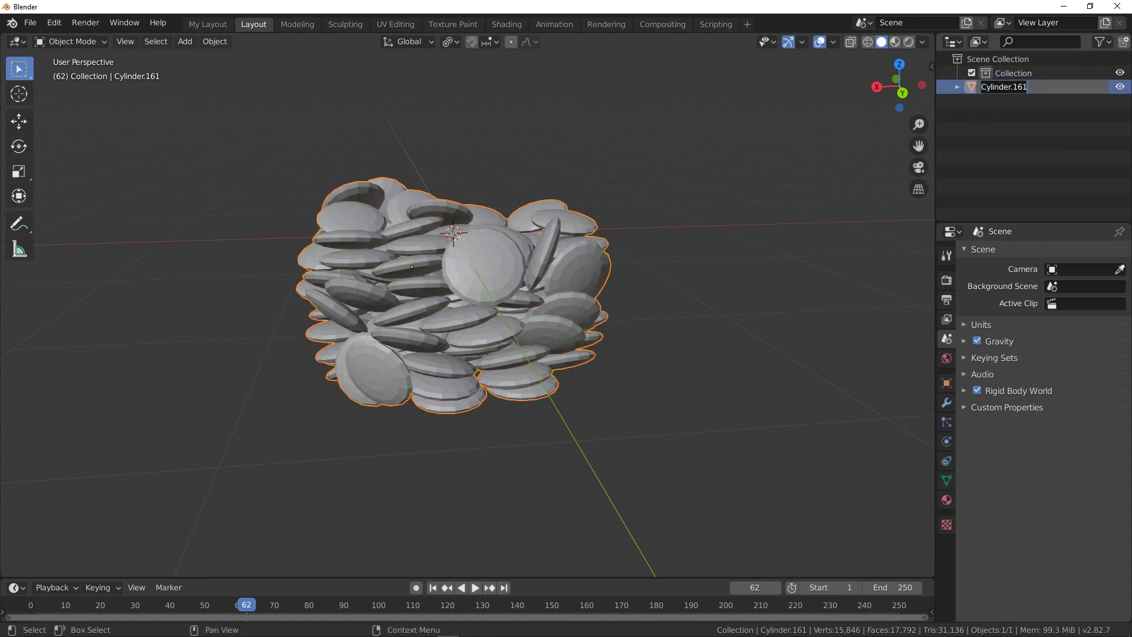
text(Coin)
text(terPile)
key(Return)
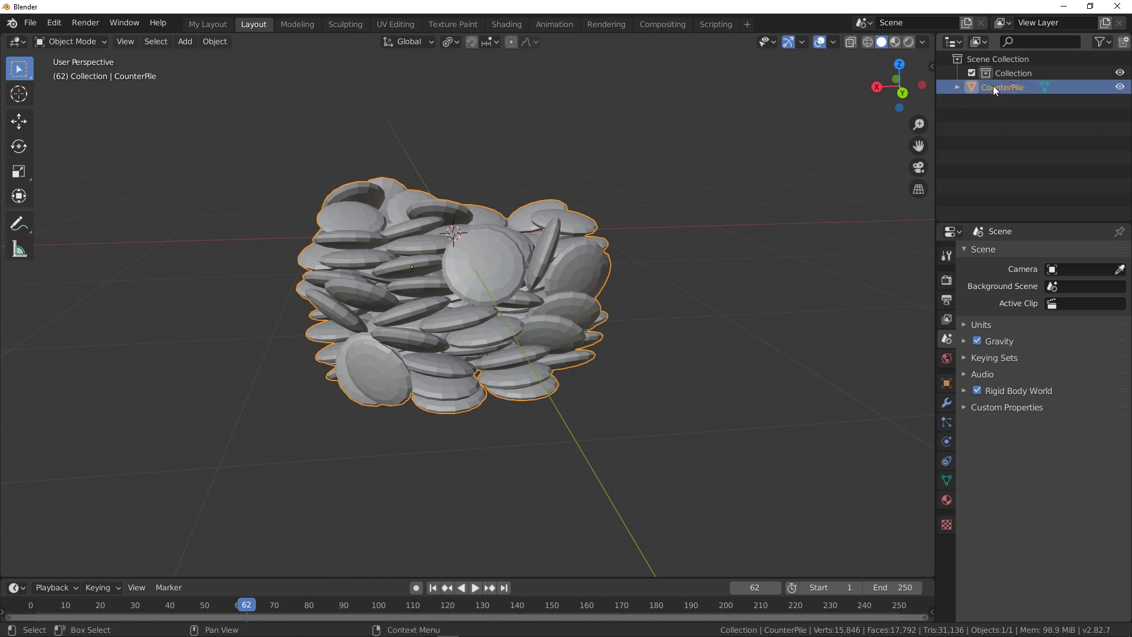
Save the scene in the day04 folder under the file name counterPile.
click(31, 27)
click(69, 130)
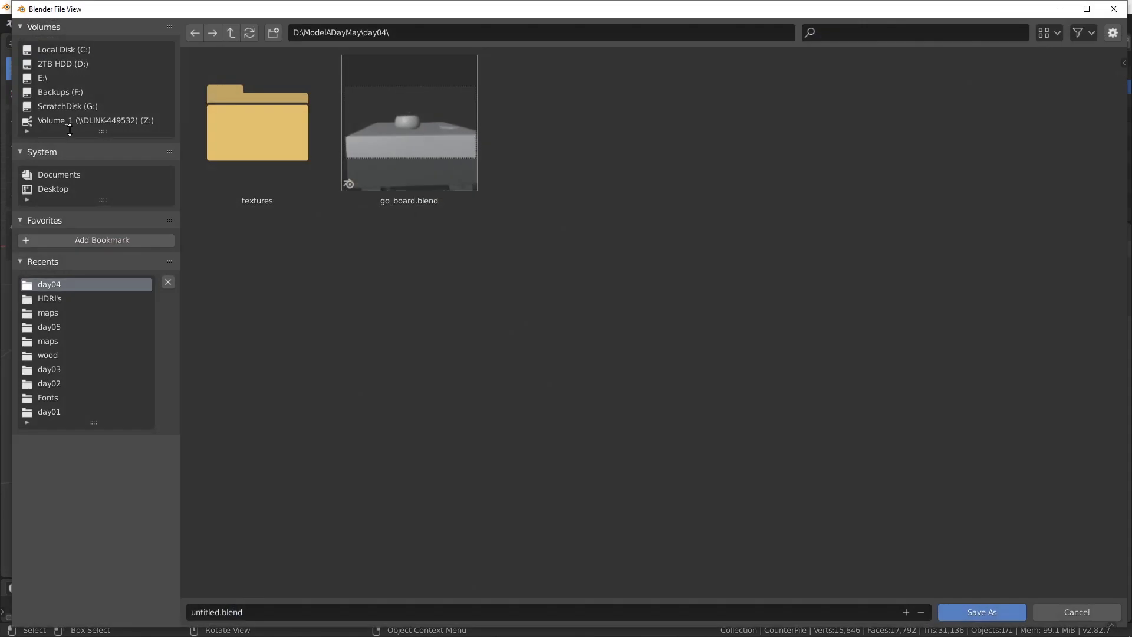
click(224, 612)
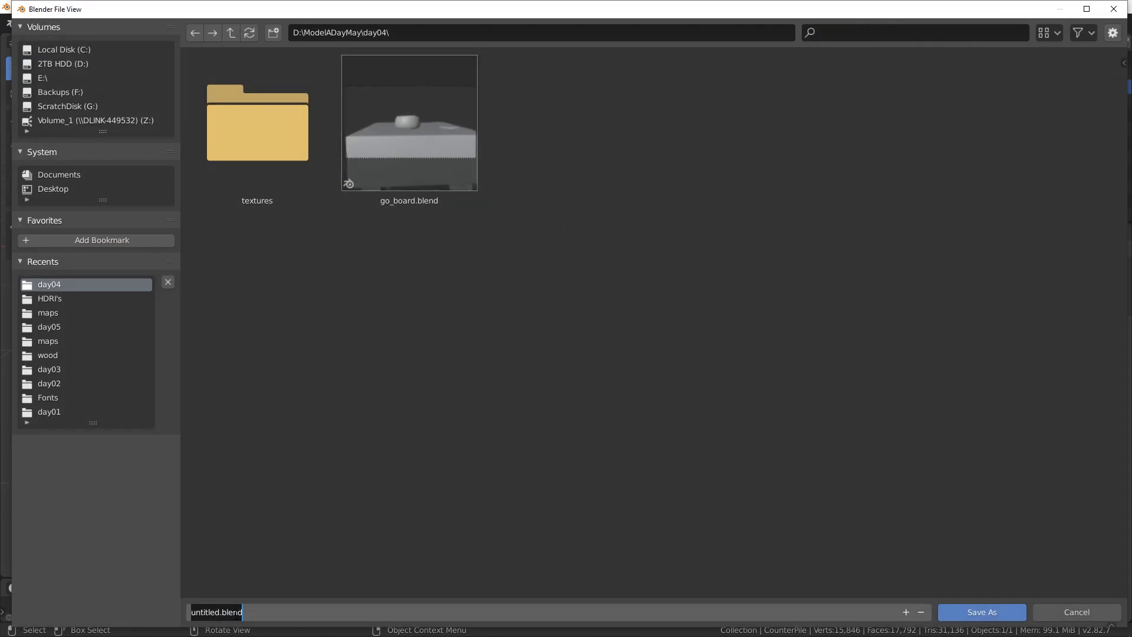
text(counterPile)
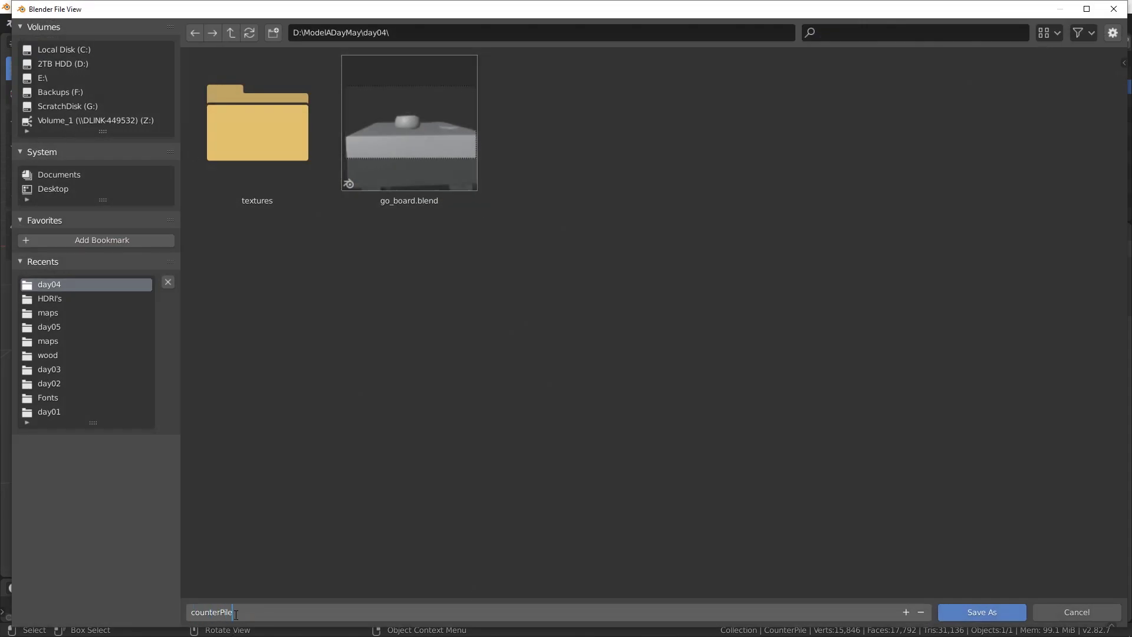
key(Return)
click(997, 616)
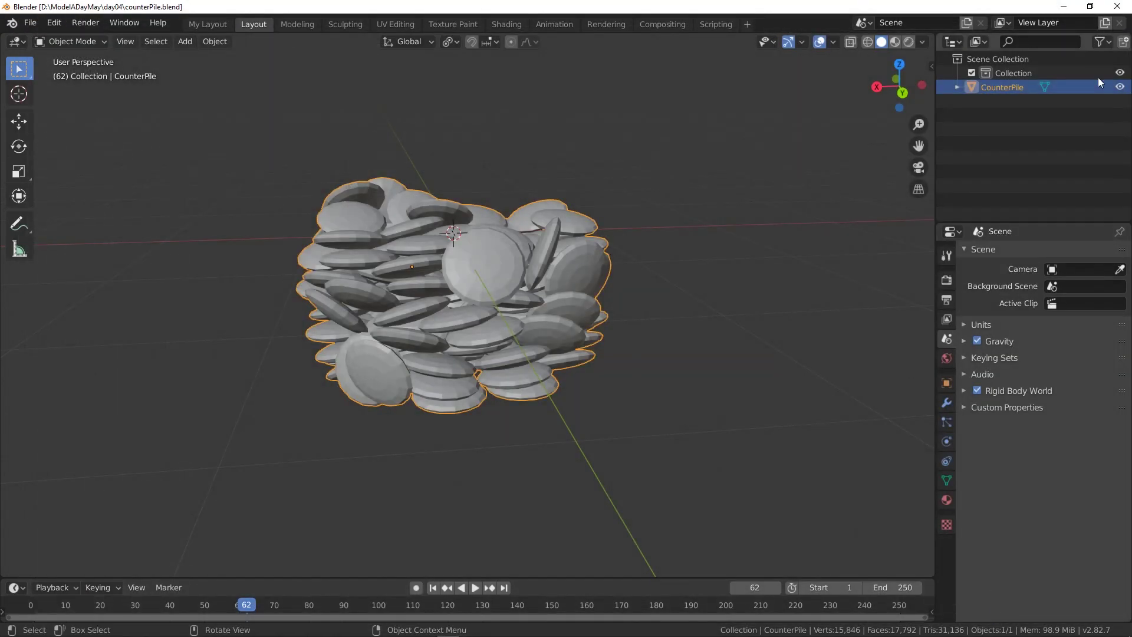
Reopen the recent file go_board.blend, saving the changes to counterPile first.
click(668, 288)
click(34, 23)
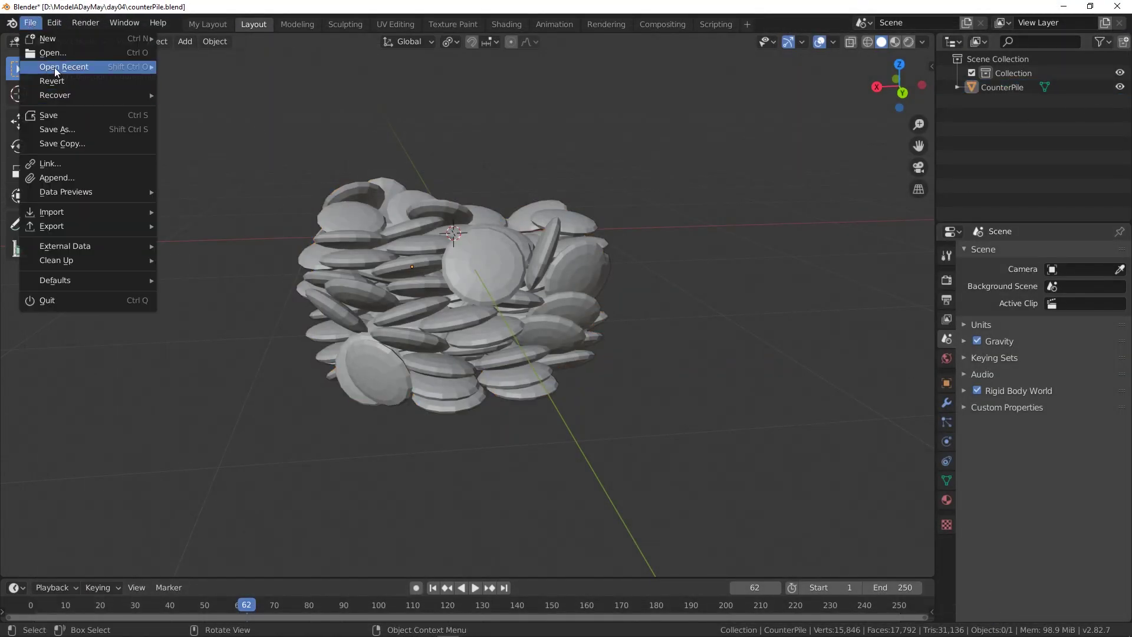
mouse_move(54, 67)
click(184, 71)
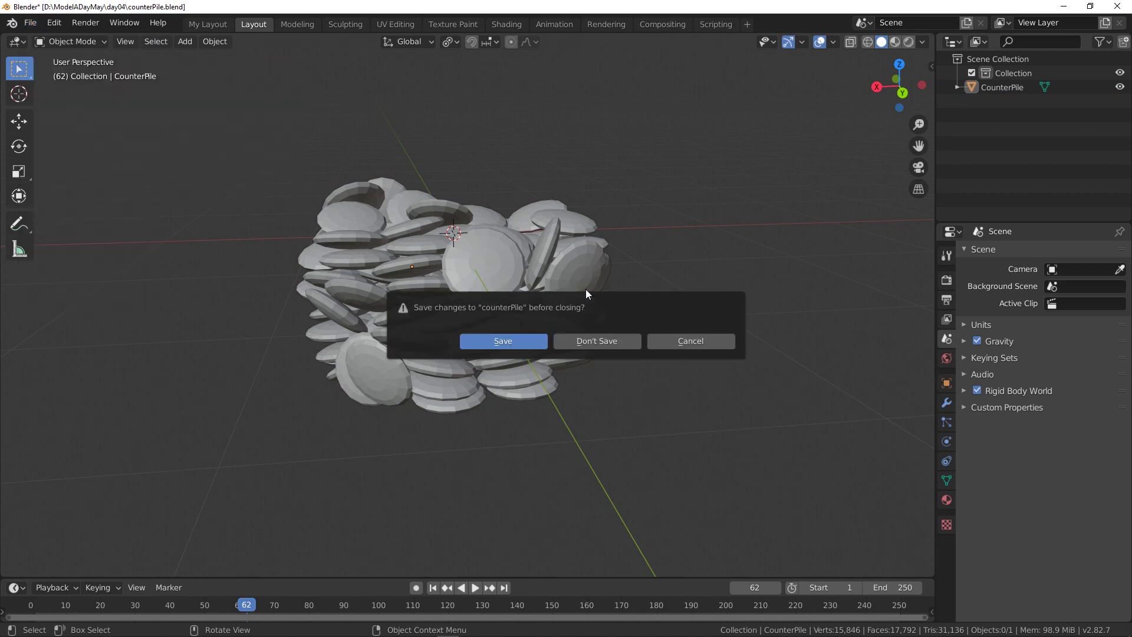
click(511, 341)
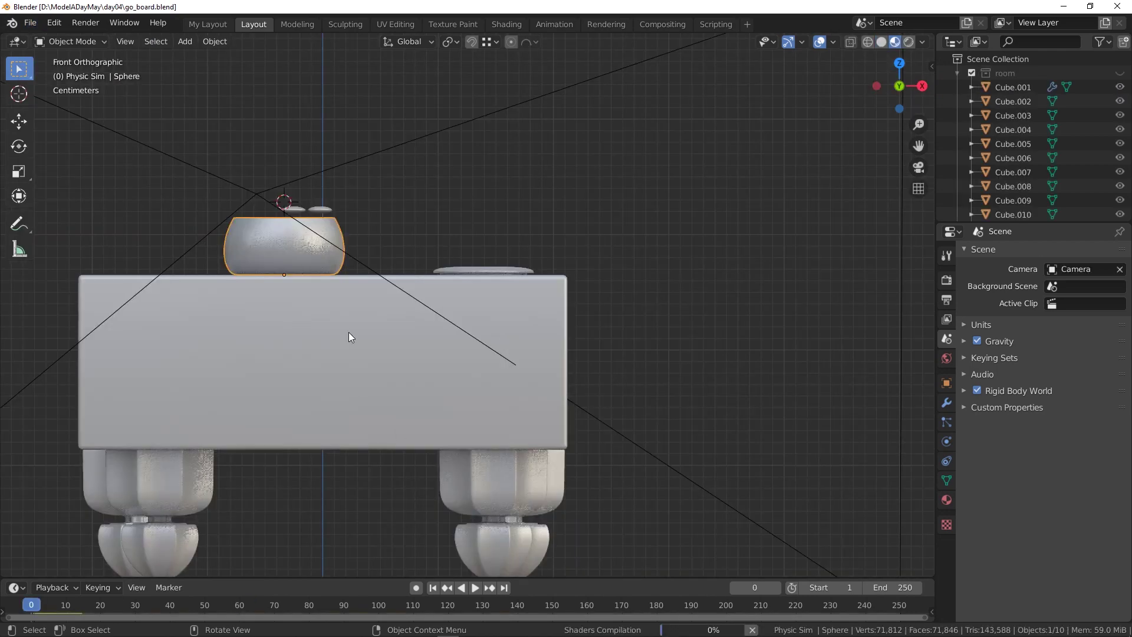
Append the CounterPile object from counterPile.blend into the go board scene.
middle_drag(503, 258, 434, 285)
scroll(472, 131, up, 2)
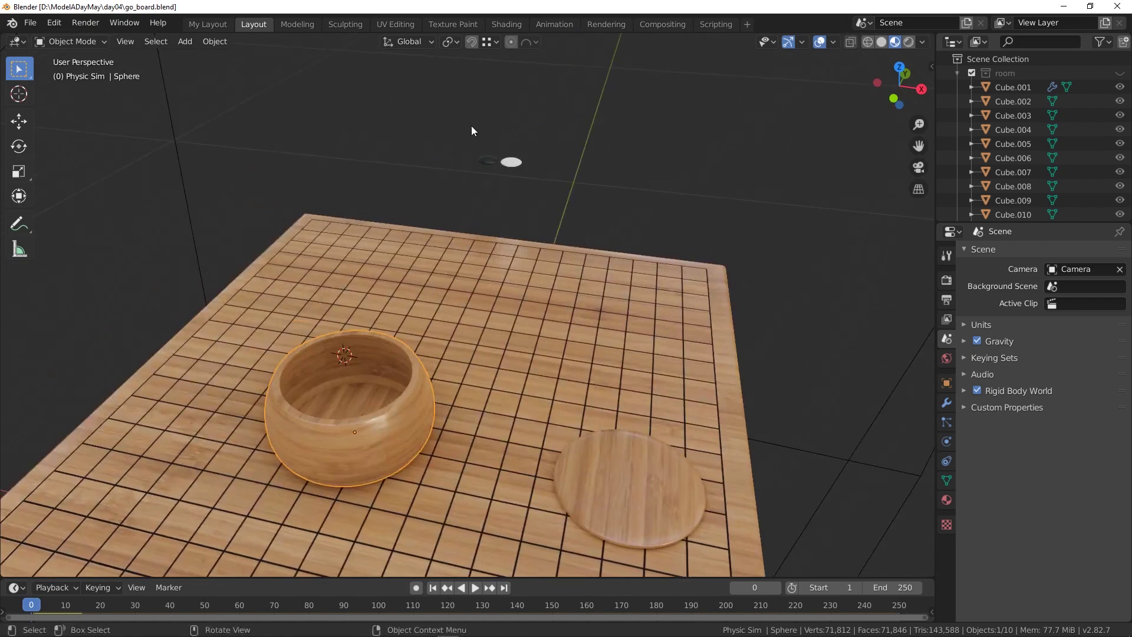
middle_drag(478, 348, 536, 345)
click(30, 23)
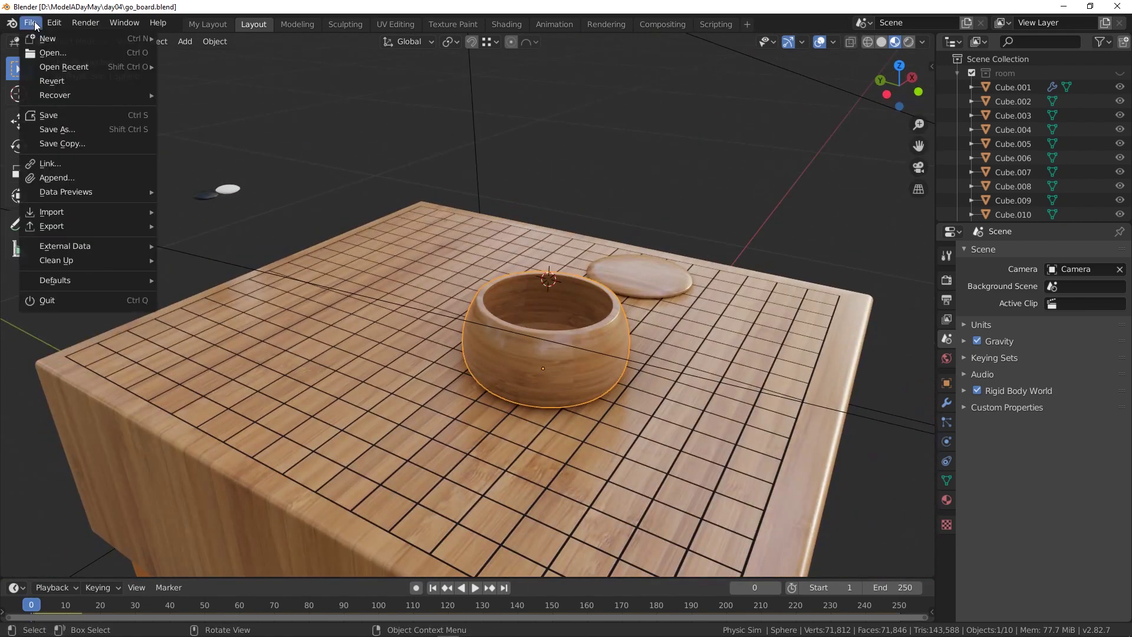
click(68, 178)
click(435, 118)
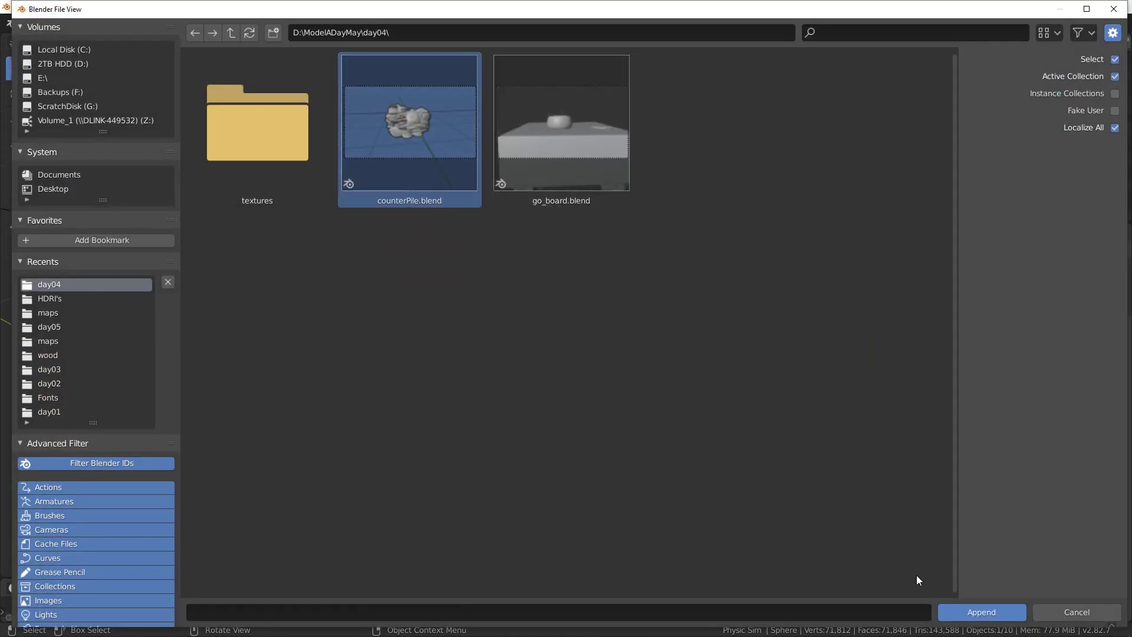
click(1006, 612)
double_click(556, 328)
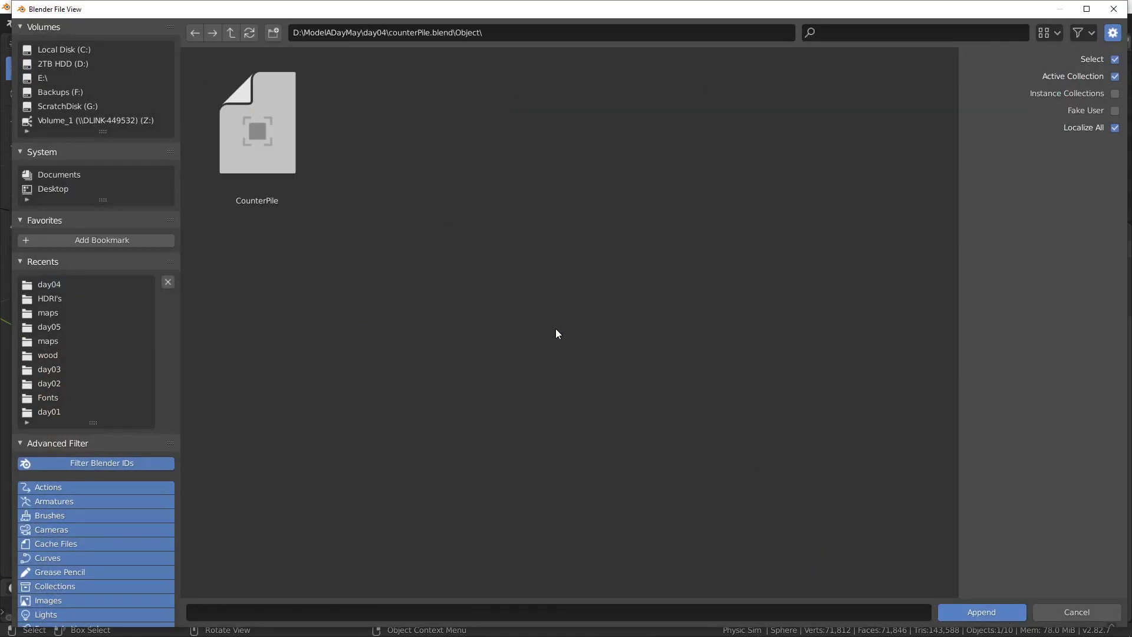
click(277, 139)
click(989, 610)
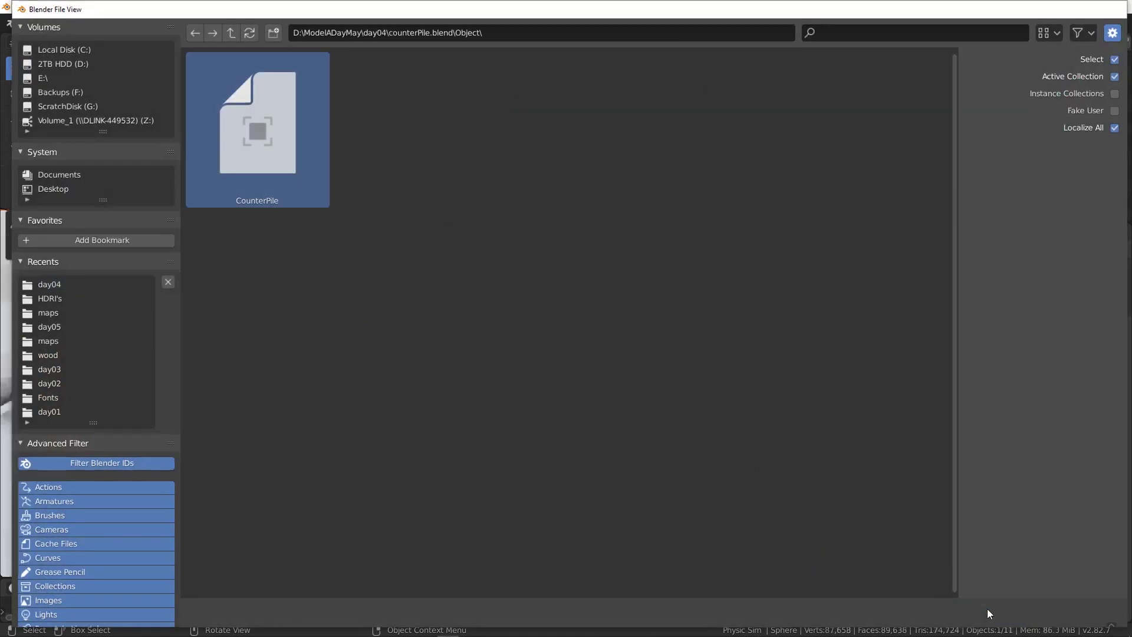
Scale the oversized stone pile down to about 0.043 of its size to match the bowl.
key(KP_Decimal)
middle_drag(631, 367, 589, 348)
key(KP_1)
mouse_move(472, 369)
middle_down()
mouse_move(473, 406)
mouse_move(458, 355)
middle_up()
key(KP_1)
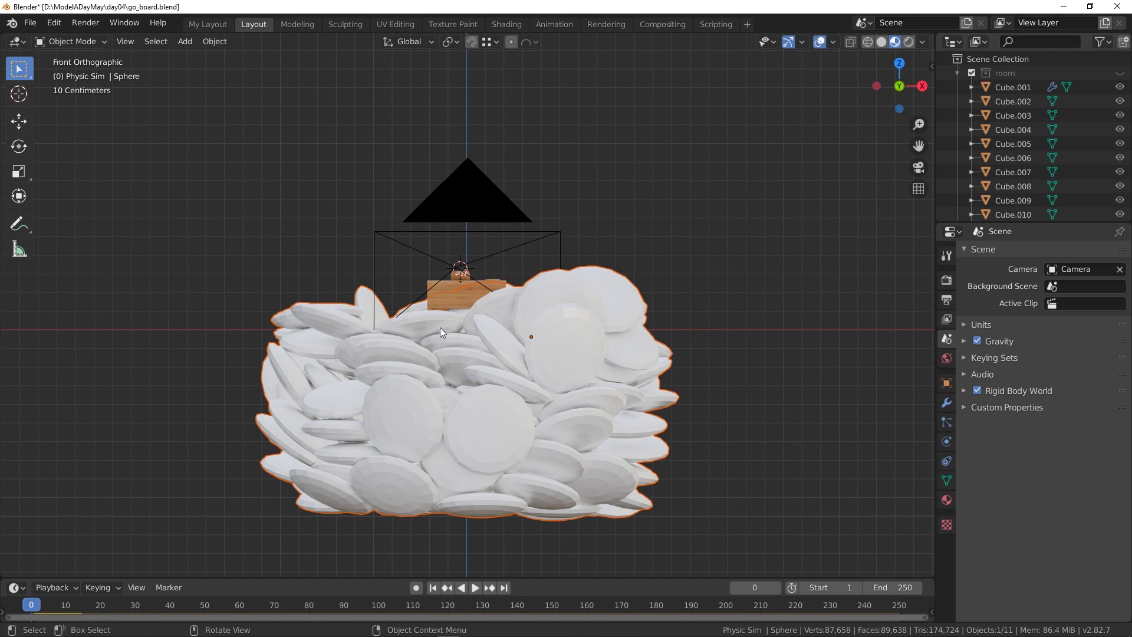
scroll(462, 275, up, 4)
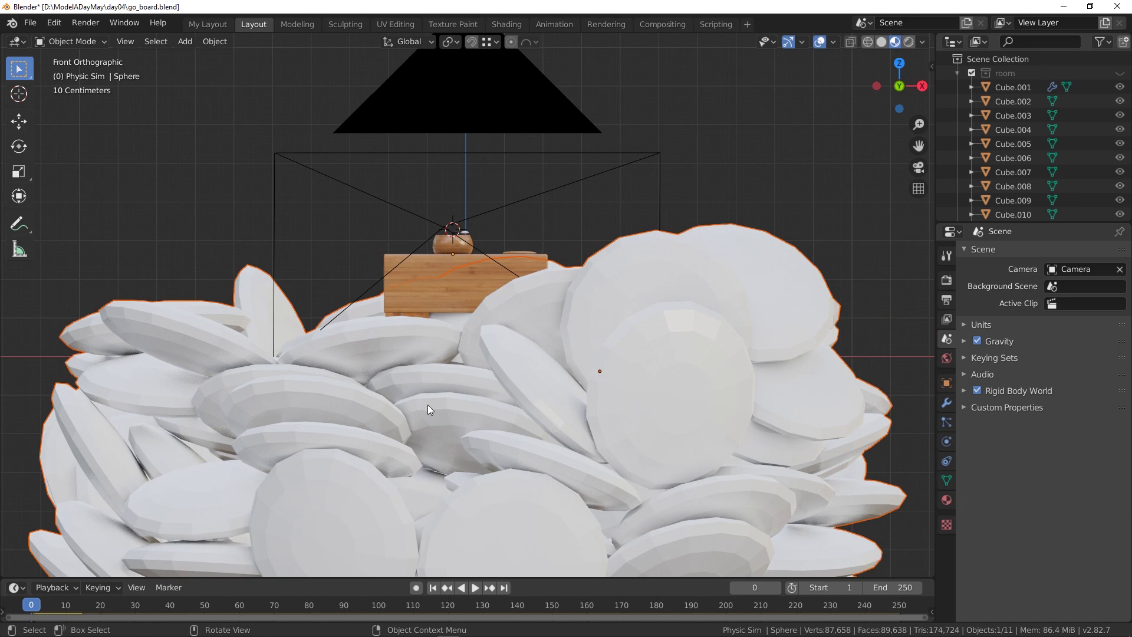
scroll(502, 443, down, 4)
shift+scroll(501, 421, up, 1)
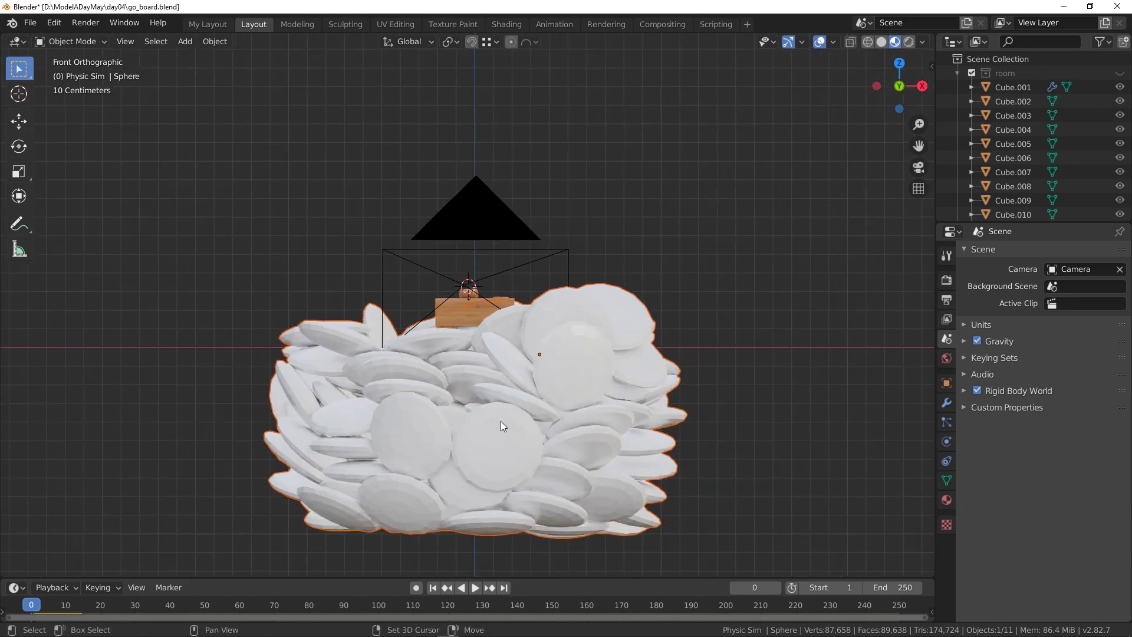
click(559, 446)
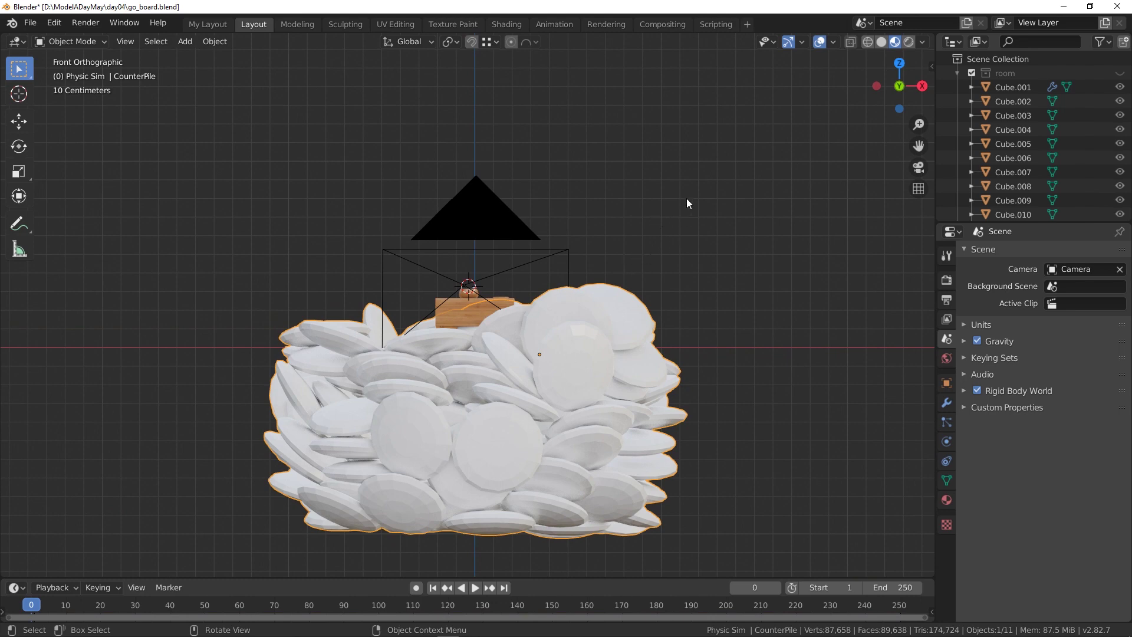
key(s)
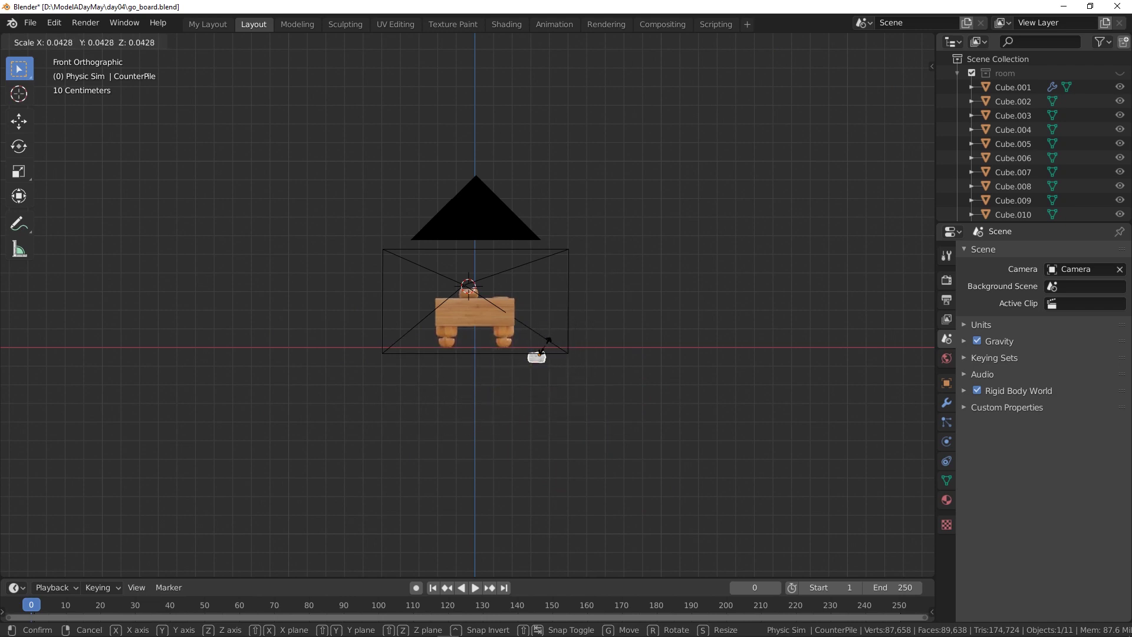
click(545, 346)
Move the stone pile into the bowl, aligning it in the front view and by about -0.8 m along Y in the top view.
key(g)
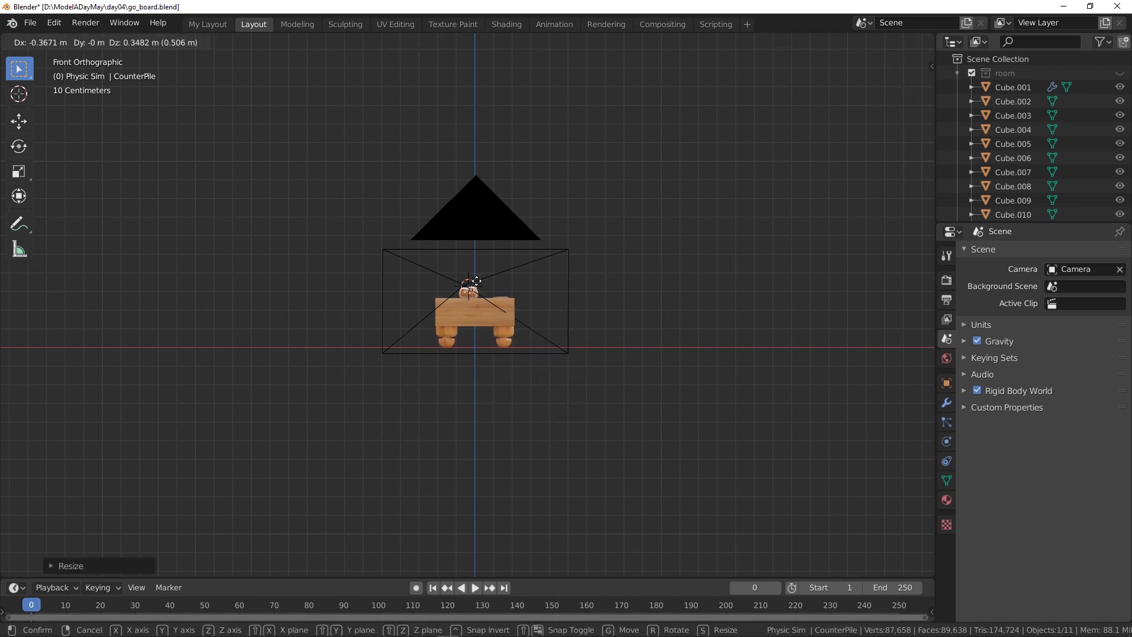
click(465, 293)
scroll(472, 283, up, 10)
middle_drag(501, 245, 516, 304)
key(KP_7)
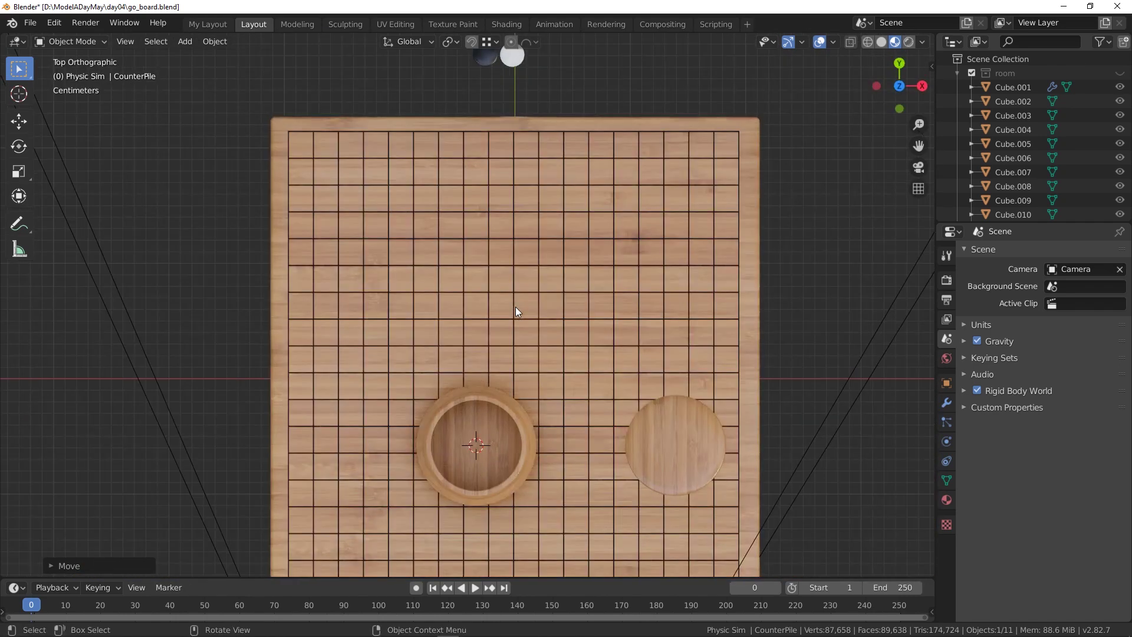
scroll(479, 91, down, 7)
key(g)
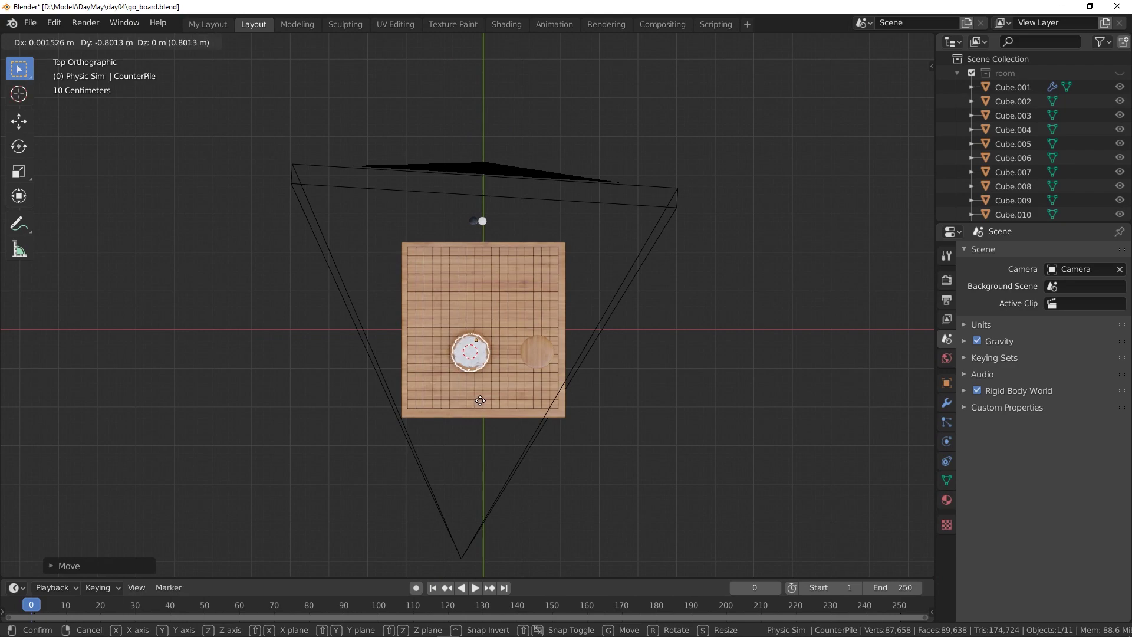
click(480, 401)
Lower the stone pile by about 0.003 m along the Z axis so it sits deeper in the bowl.
key(KP_5)
middle_drag(480, 394, 523, 280)
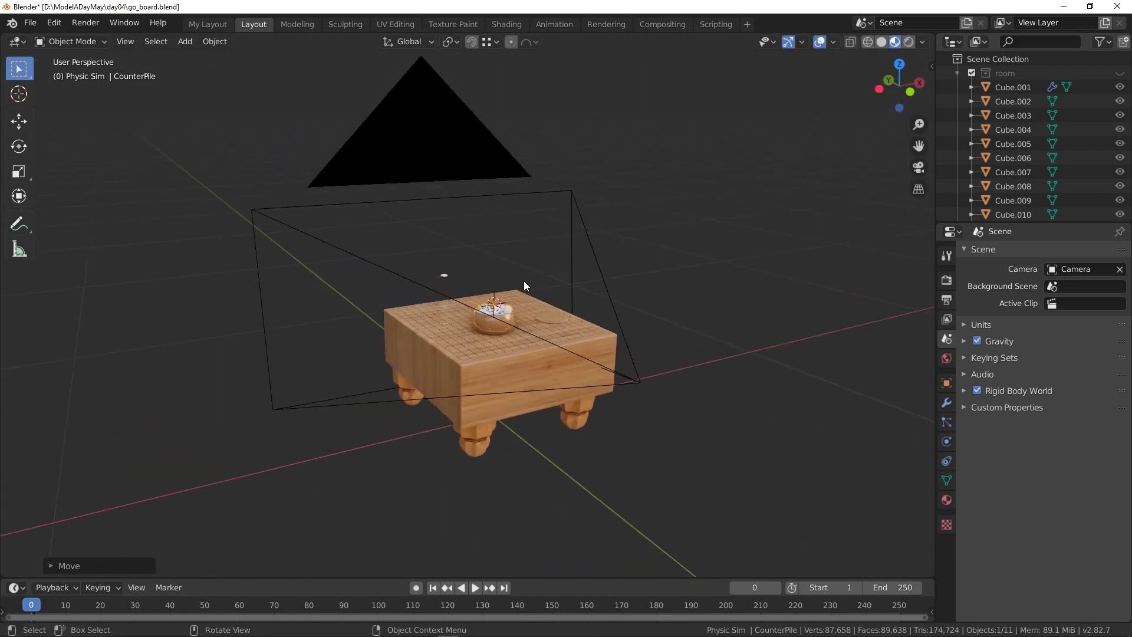
scroll(524, 280, up, 10)
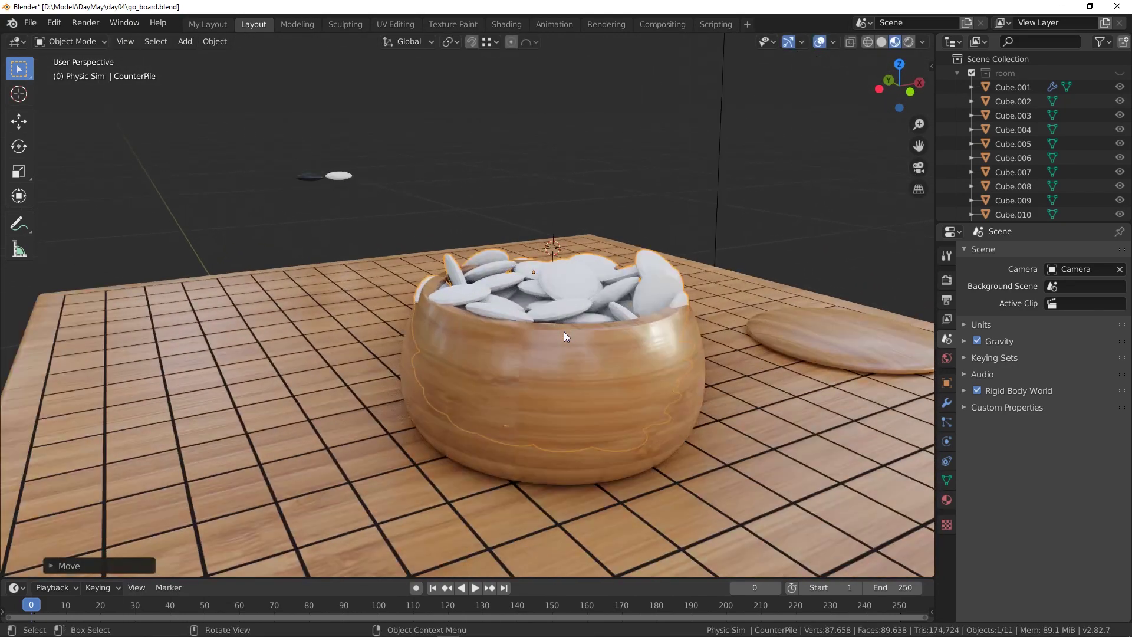
key(KP_1)
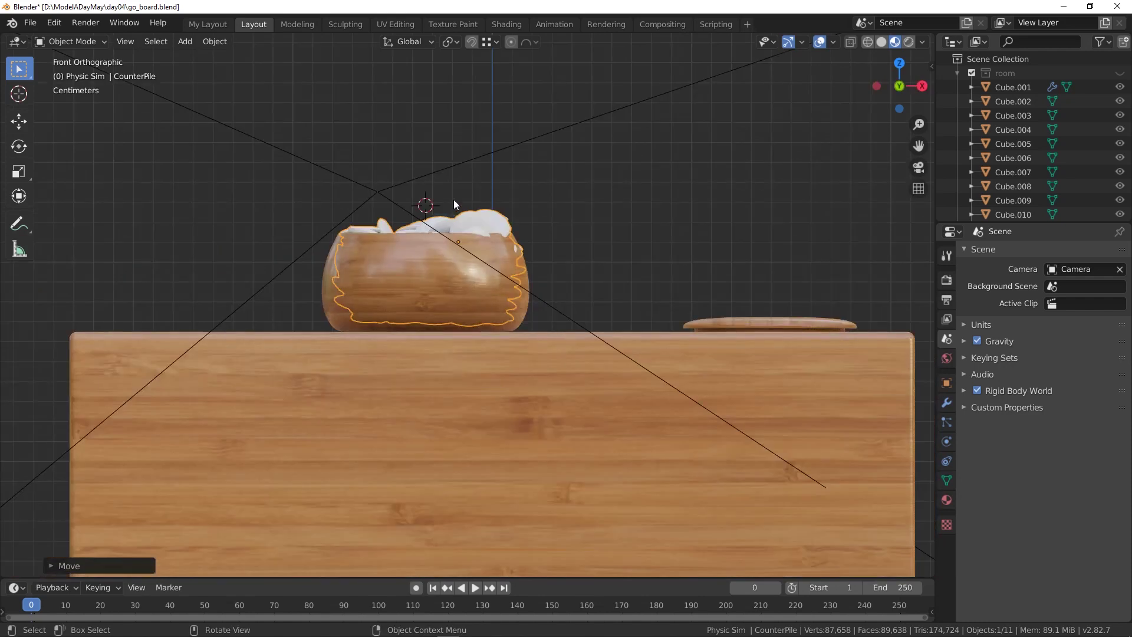
key(g)
key(z)
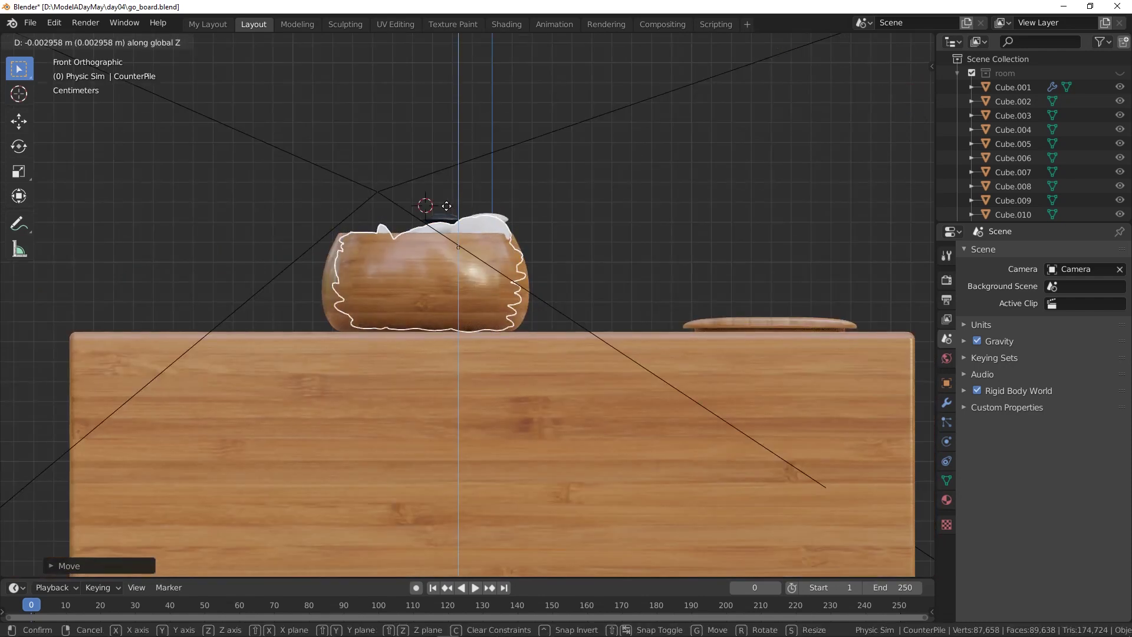
click(446, 206)
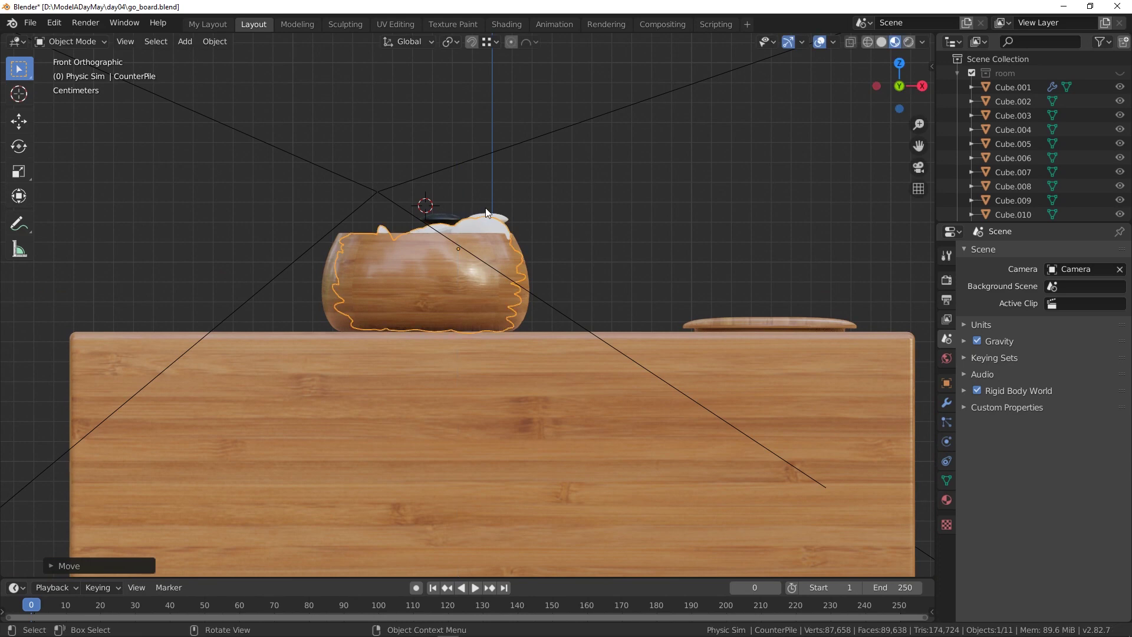
Scale the stone pile down slightly so it fits inside the bowl's walls.
key(s)
key(z)
click(585, 154)
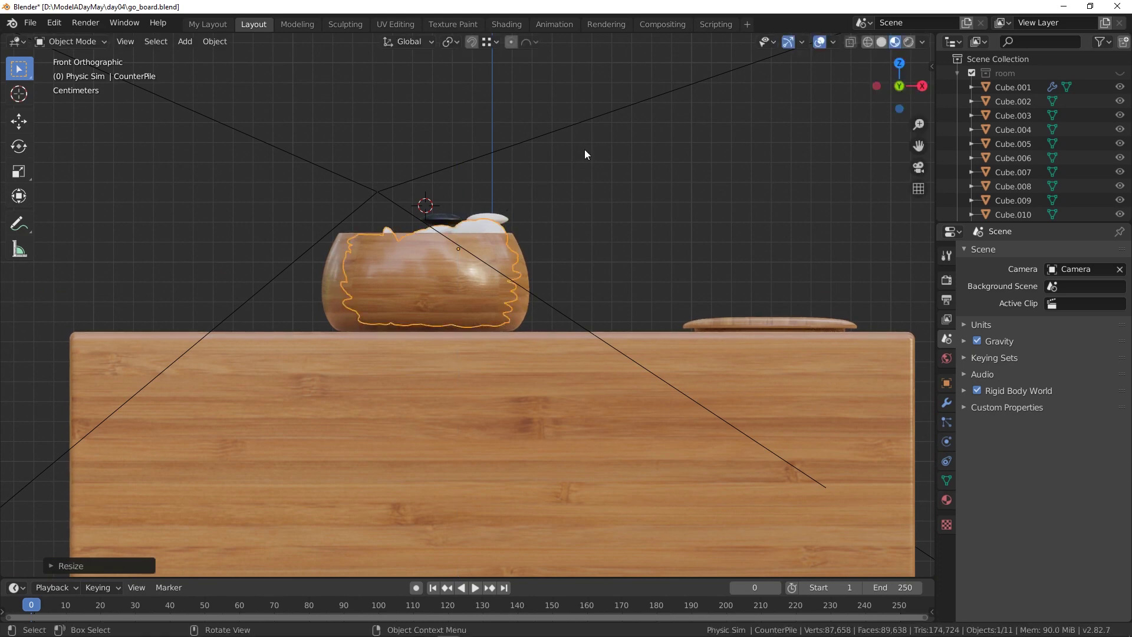
Shift the stone pile by about -0.002 m in both X and Z in the front view.
key(g)
key(z)
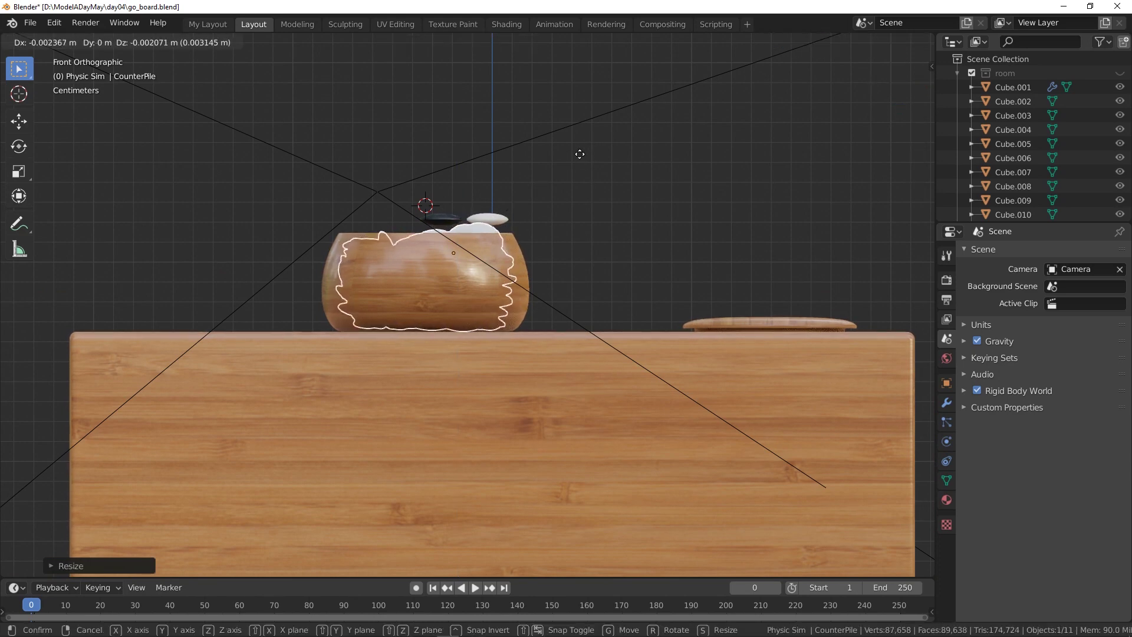
click(581, 159)
Center the stone pile inside the bowl in the top view, moving it about -0.003 m along Y.
middle_drag(582, 159, 549, 211)
key(KP_7)
scroll(549, 211, up, 3)
shift+middle_drag(347, 315, 497, 252)
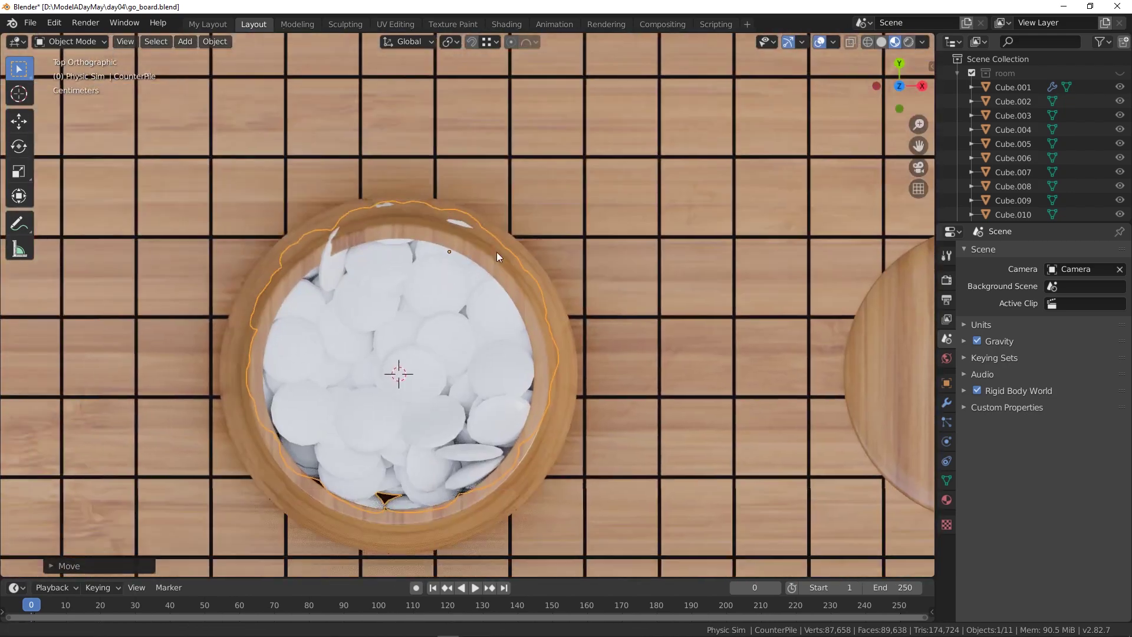
scroll(513, 222, up, 2)
key(g)
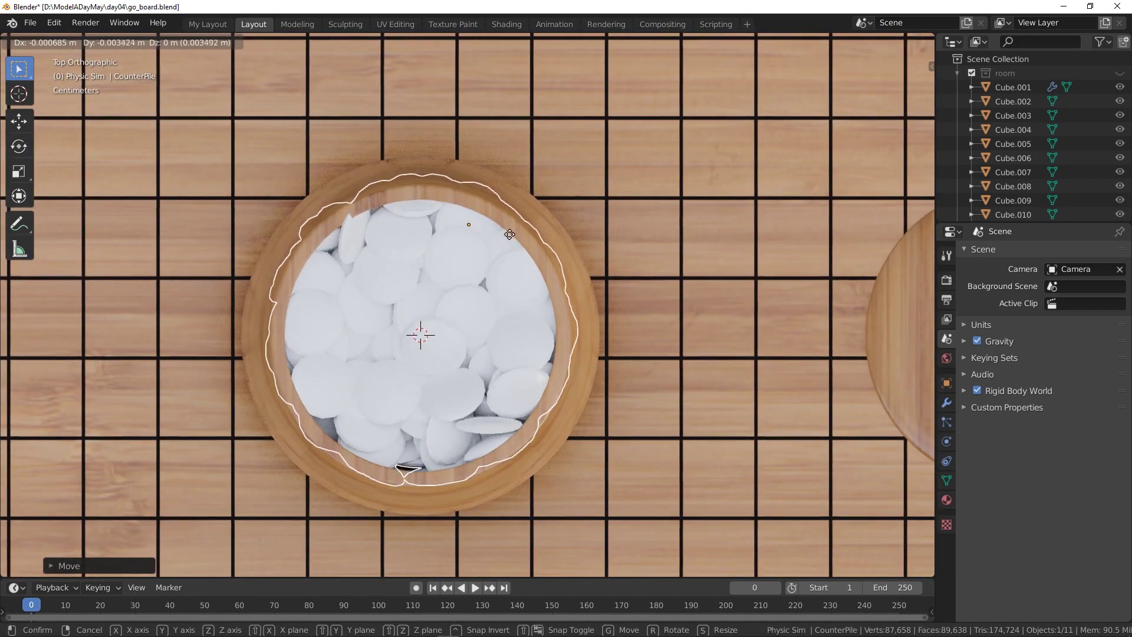
click(509, 236)
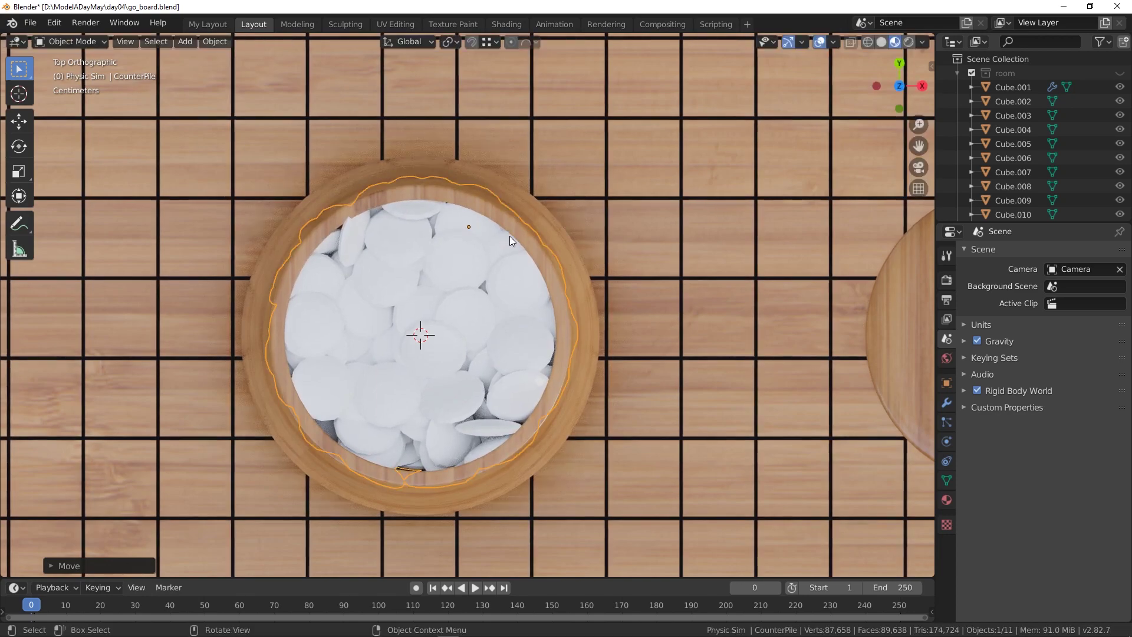
middle_drag(509, 236, 515, 276)
middle_drag(421, 188, 329, 96)
click(85, 39)
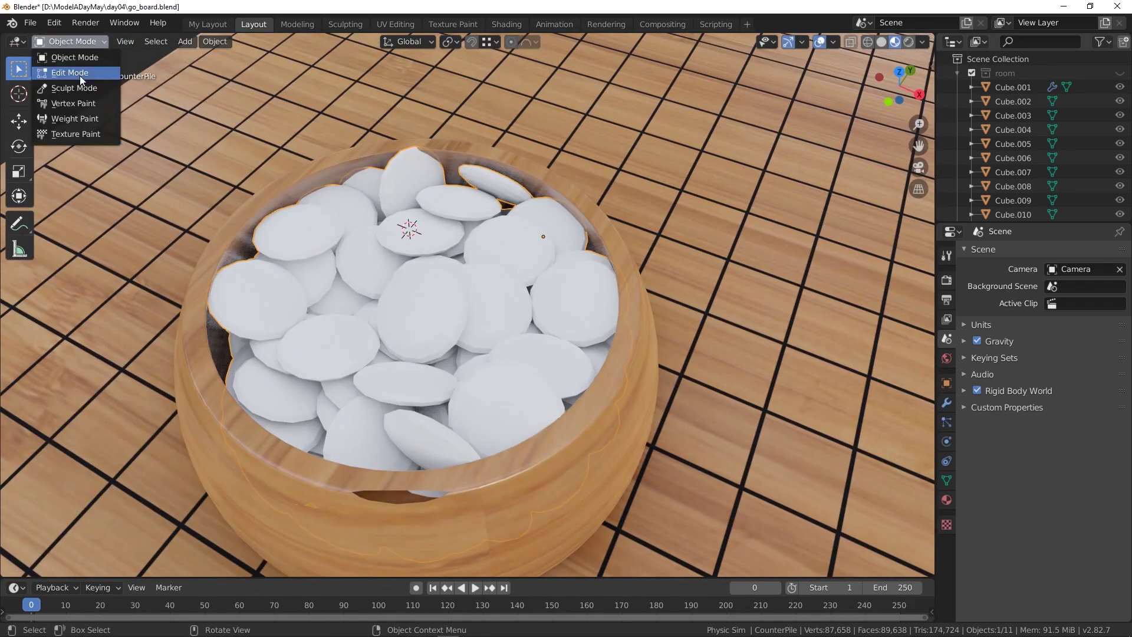
click(79, 73)
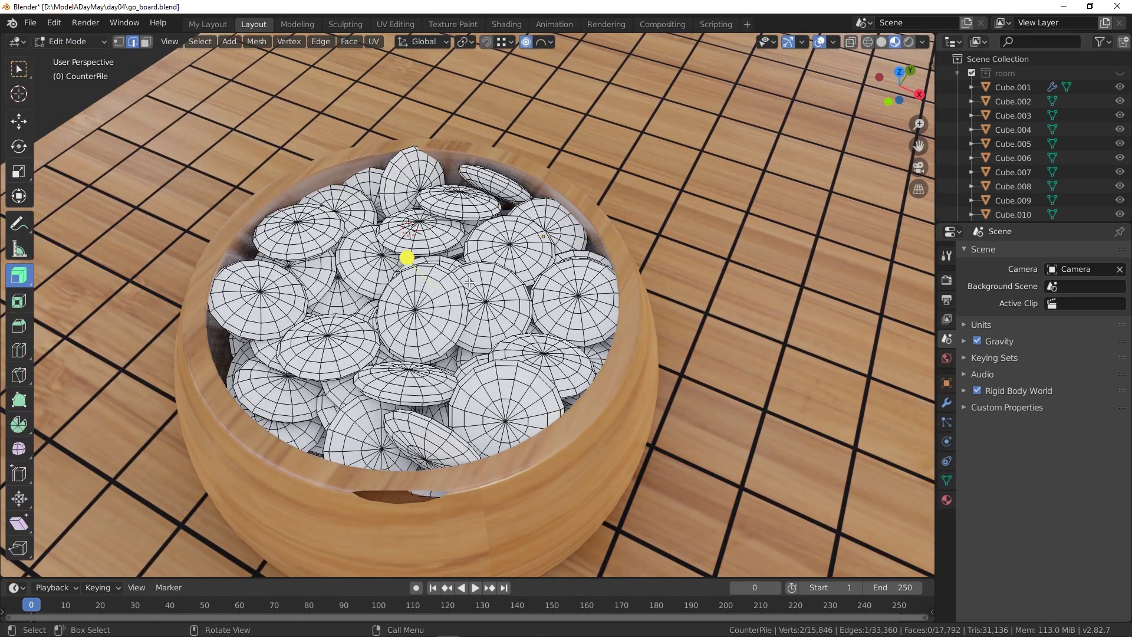
key(a)
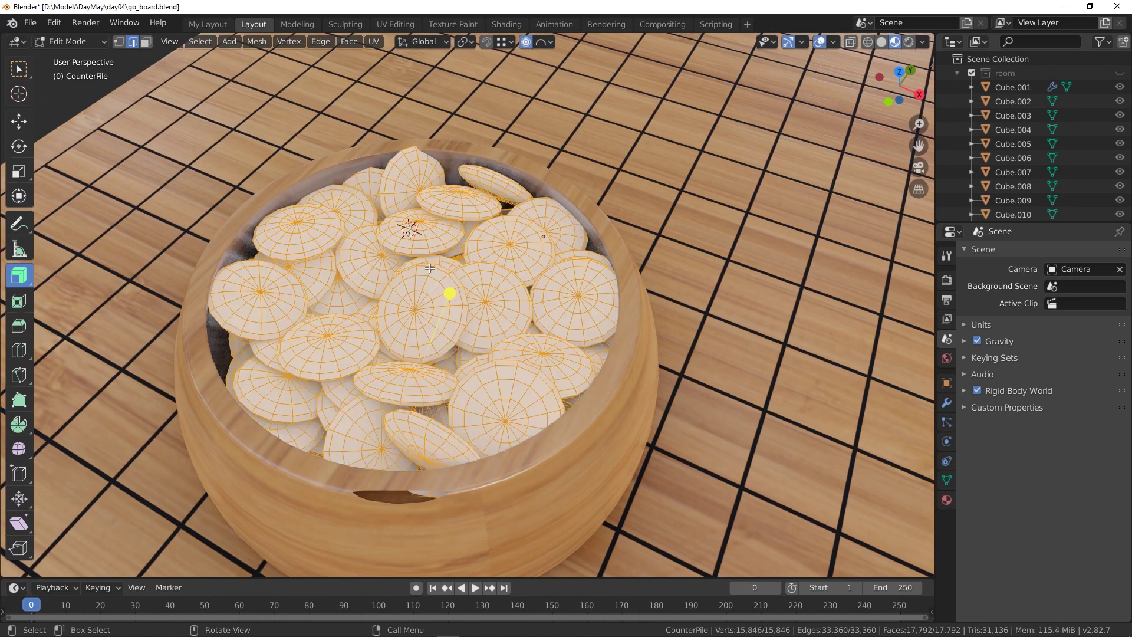
scroll(557, 202, down, 5)
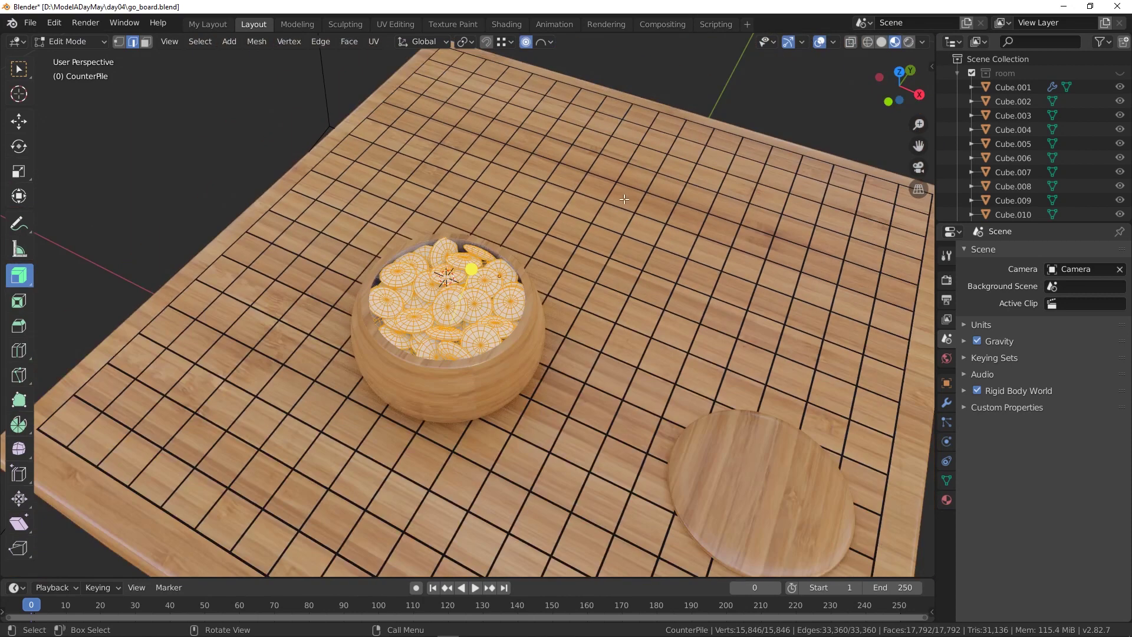
click(77, 41)
click(77, 52)
Move the loose white stone from outside the board to a spot just beside the bowl.
middle_drag(613, 234, 735, 302)
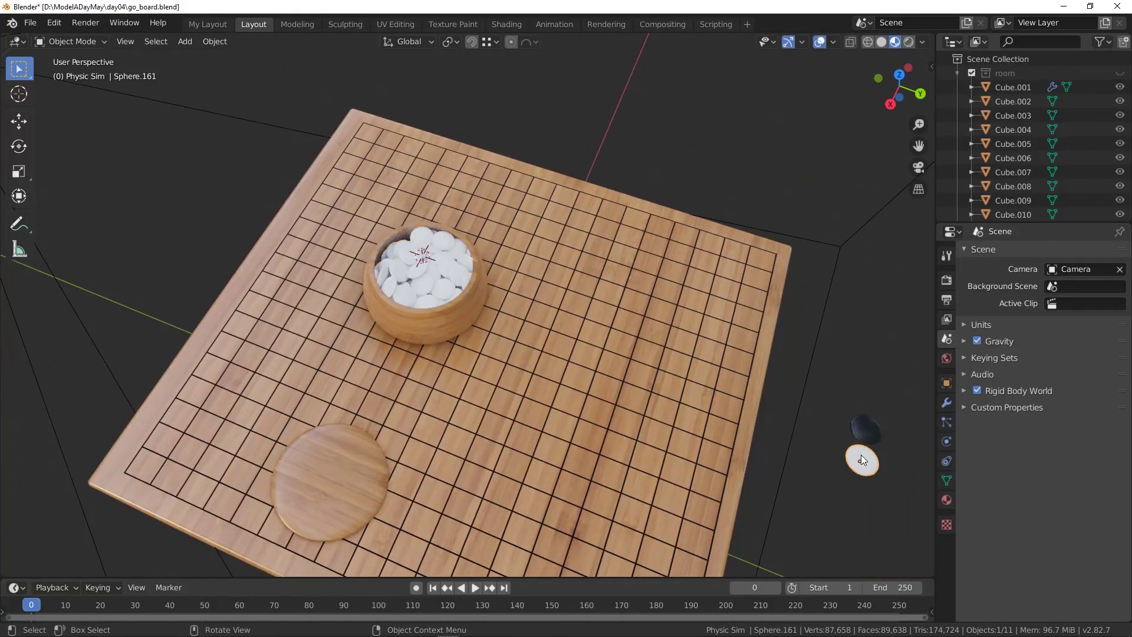
key(g)
click(460, 280)
middle_drag(460, 280, 502, 211)
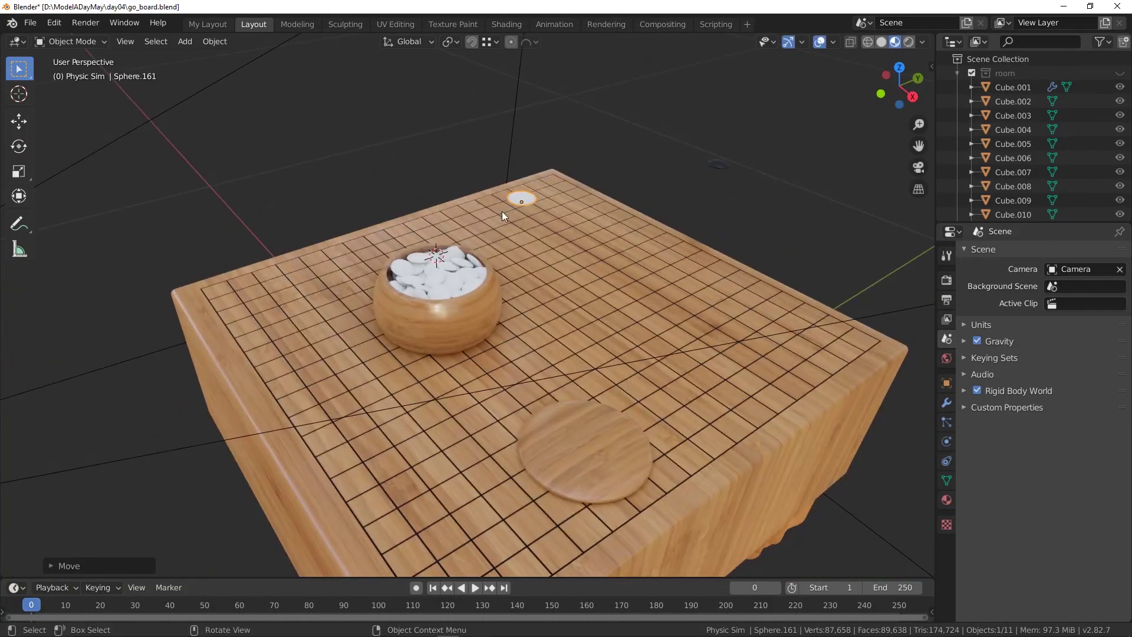
scroll(501, 210, up, 5)
key(g)
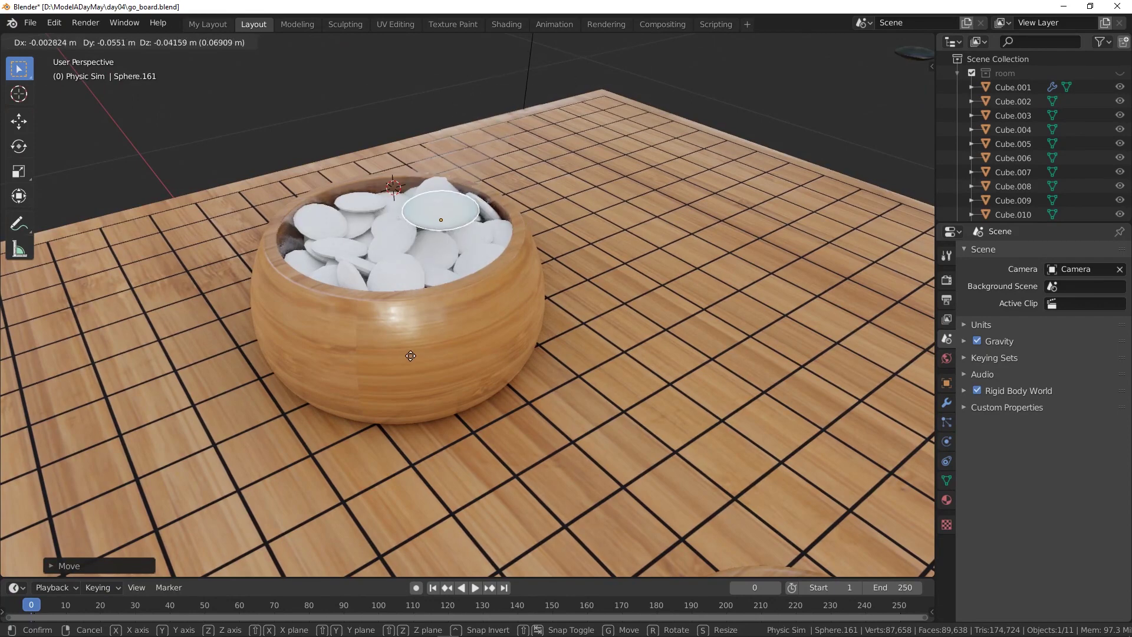
click(523, 384)
Scale the stone pile, the bowl and the lid up together by a factor of about 1.05.
middle_drag(523, 384, 488, 302)
click(483, 295)
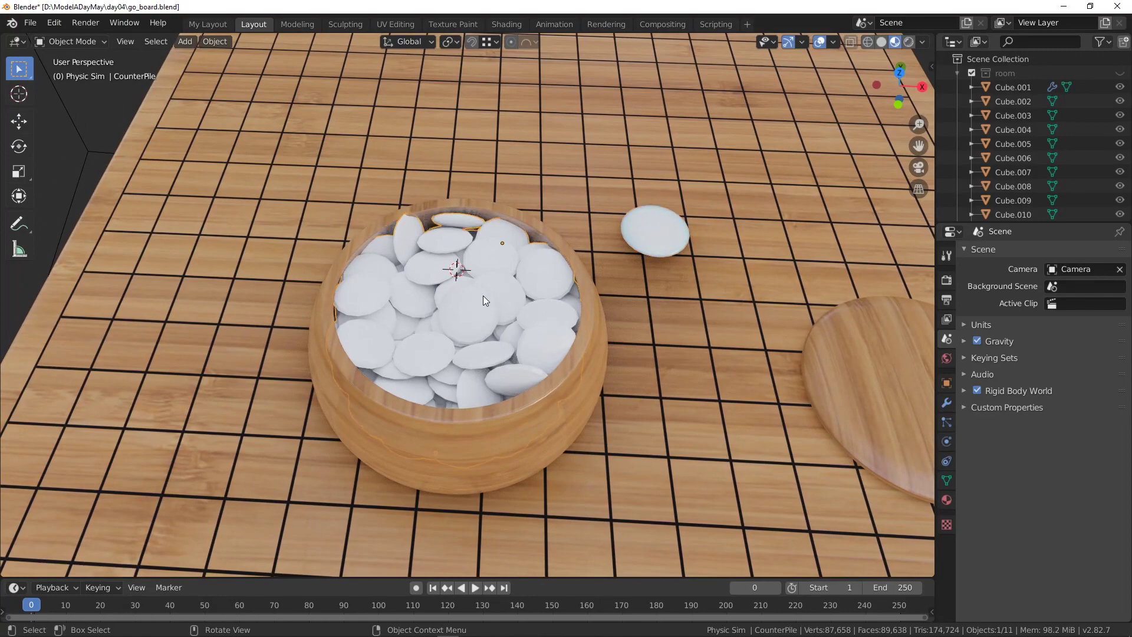
shift+click(598, 351)
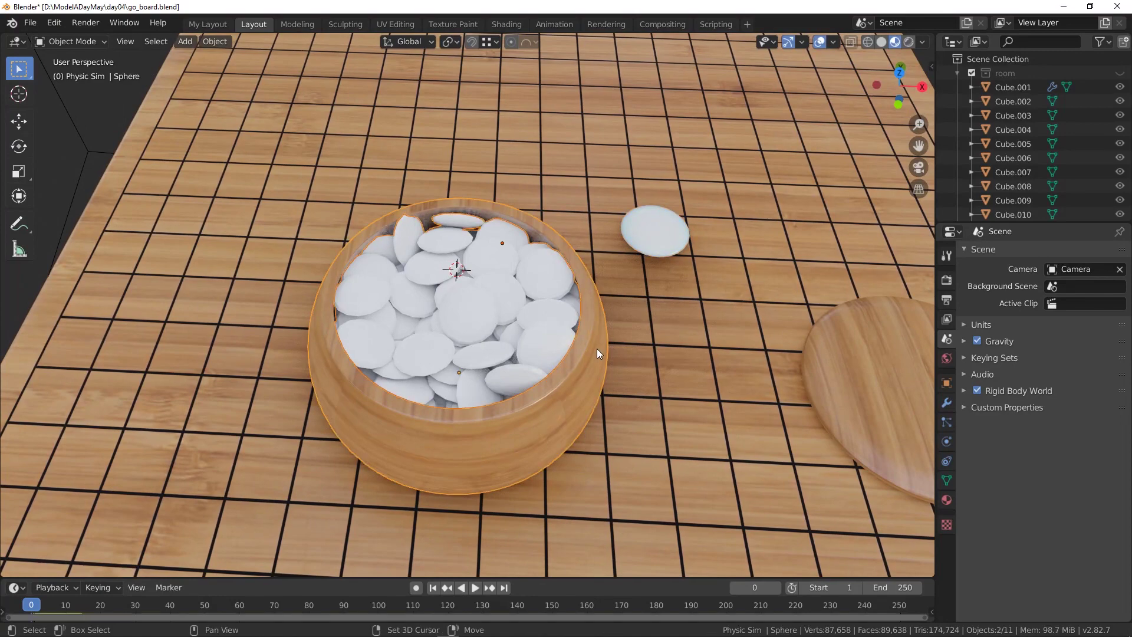
shift+click(832, 355)
key(s)
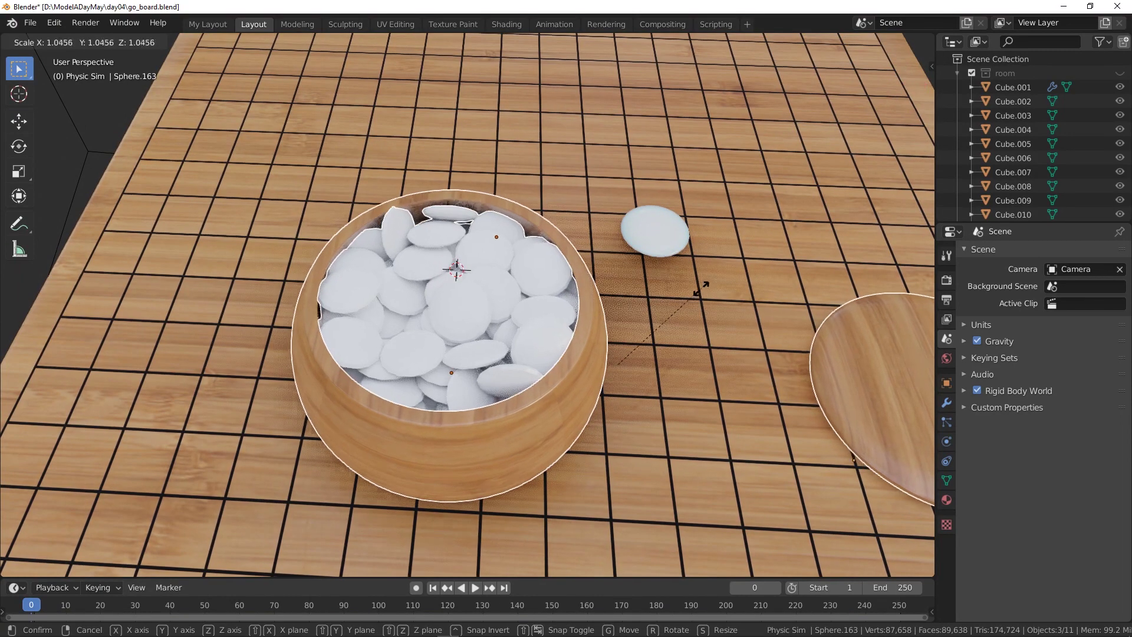
click(708, 282)
scroll(684, 318, down, 5)
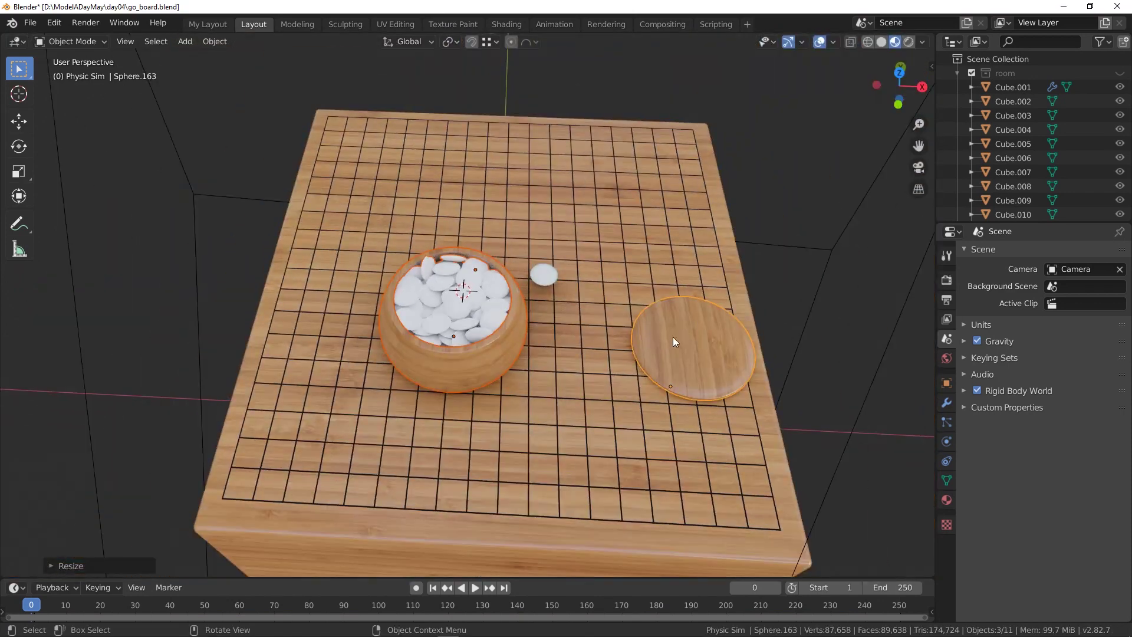
scroll(607, 321, up, 3)
In the stone pile's mesh, delete the faces of the upright stone leaning against the bowl's back rim.
click(585, 250)
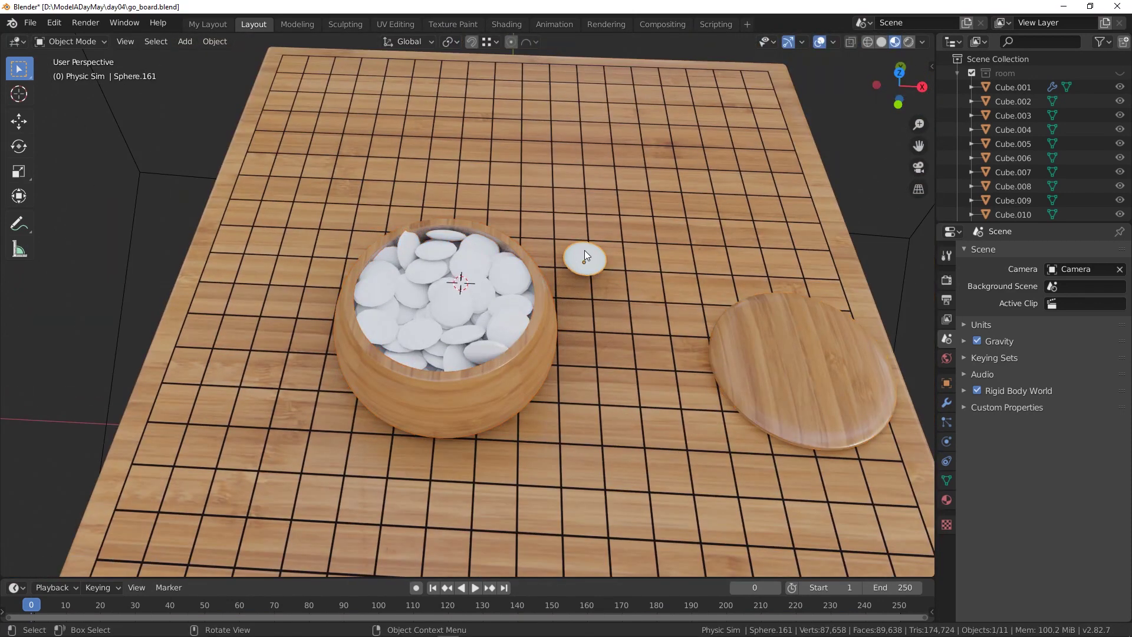
middle_drag(584, 251, 411, 263)
scroll(411, 263, up, 2)
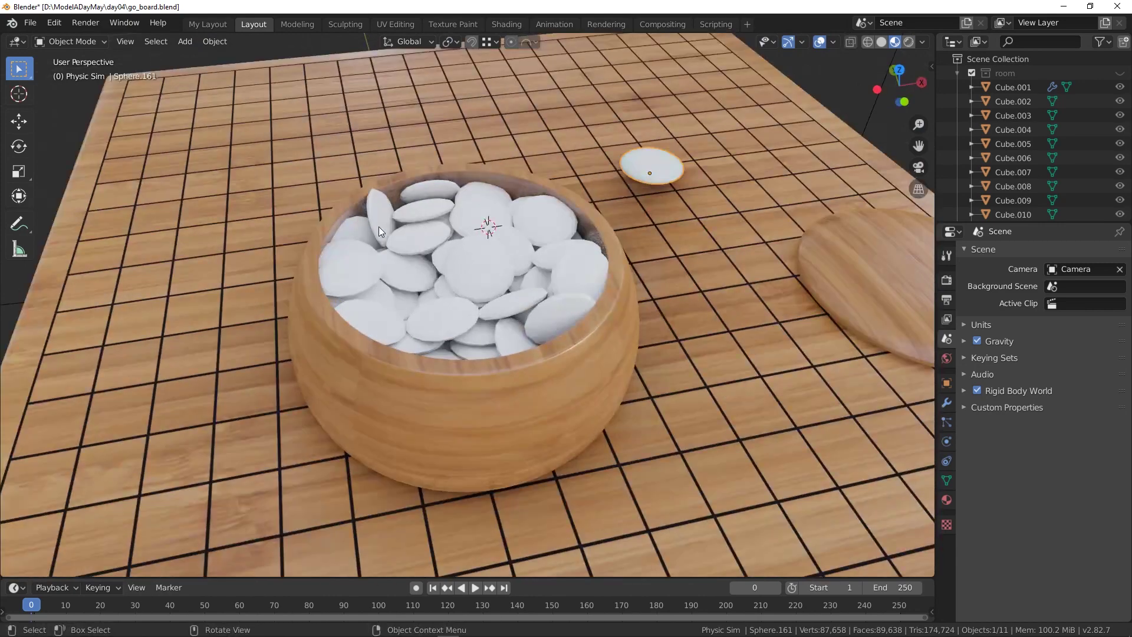
click(376, 214)
click(71, 42)
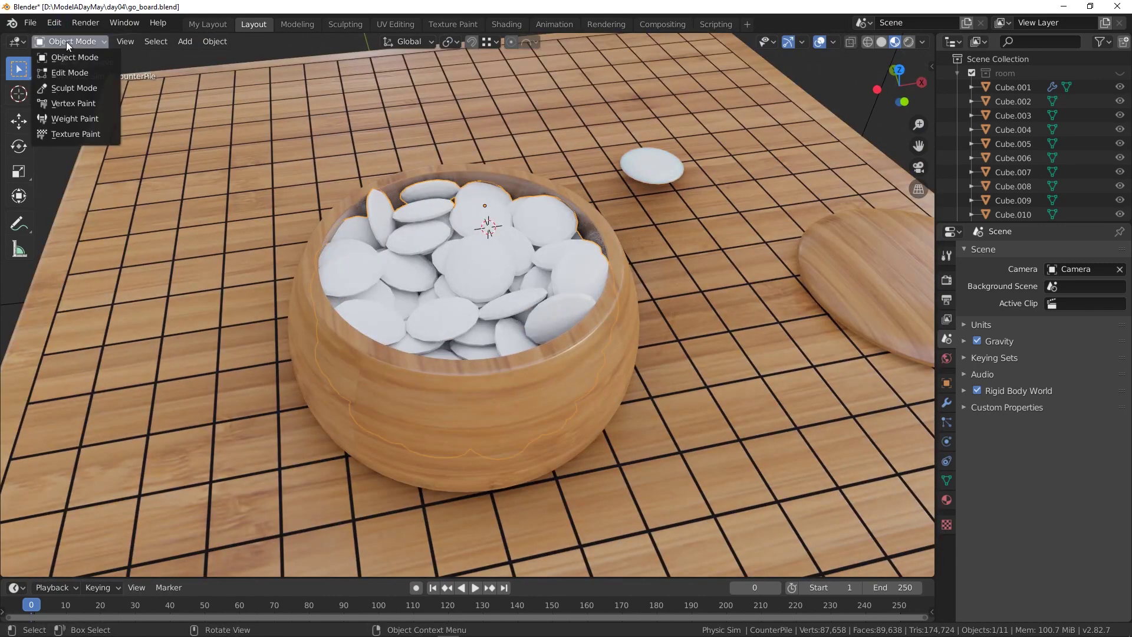
click(77, 73)
key(ctrl+KP_Add)
key(ctrl+KP_Add)
key(ctrl+KP_Add)
key(ctrl+KP_Add)
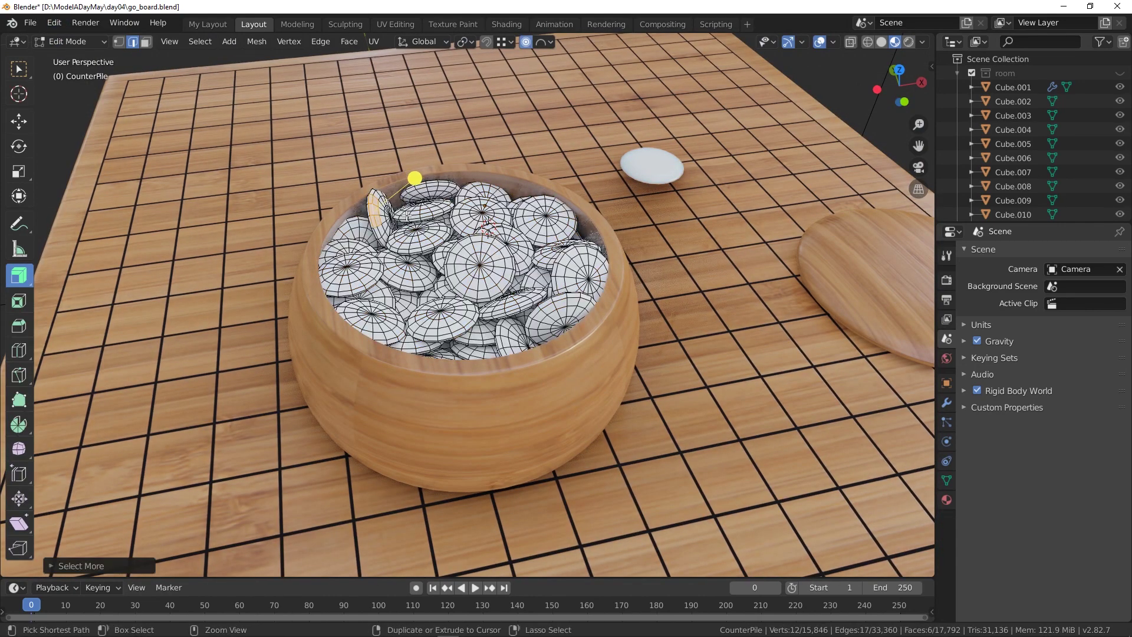
key(x)
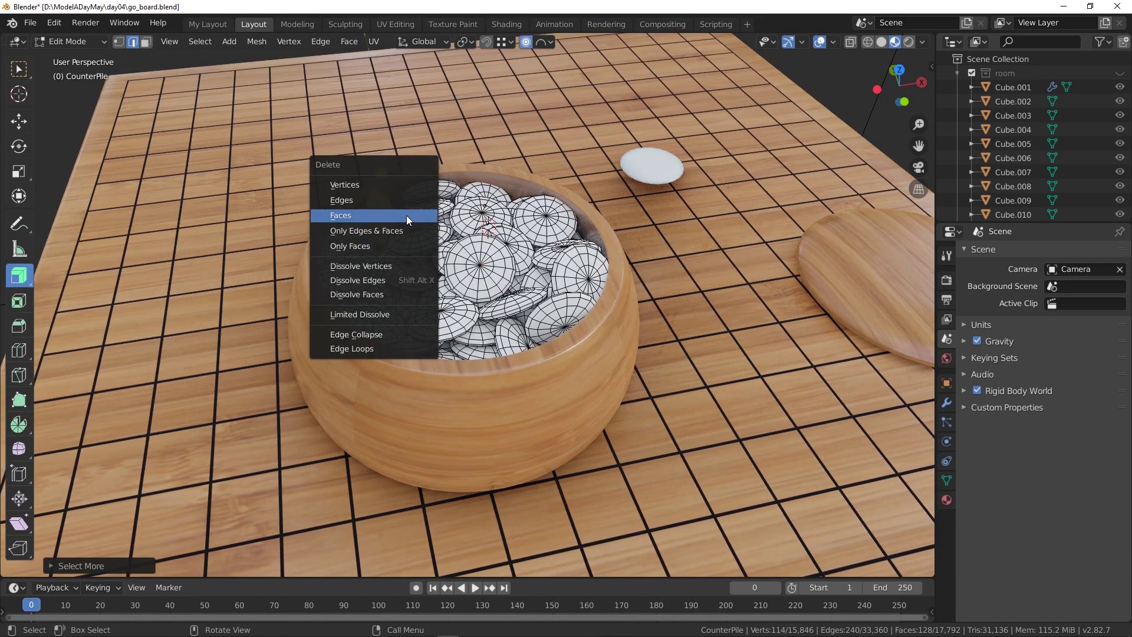
click(406, 215)
Delete the faces of the next stone near the gap at the bowl's back rim.
mouse_move(559, 289)
middle_down()
mouse_move(474, 306)
mouse_move(551, 279)
mouse_move(558, 307)
mouse_move(554, 278)
middle_up()
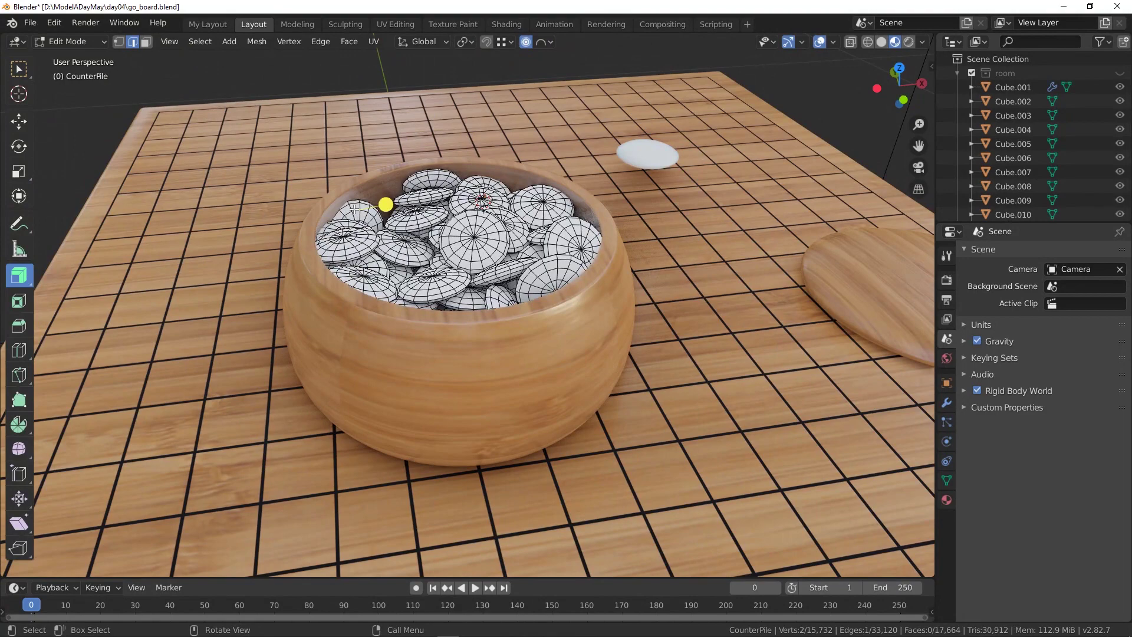
key(ctrl+KP_Add)
key(x)
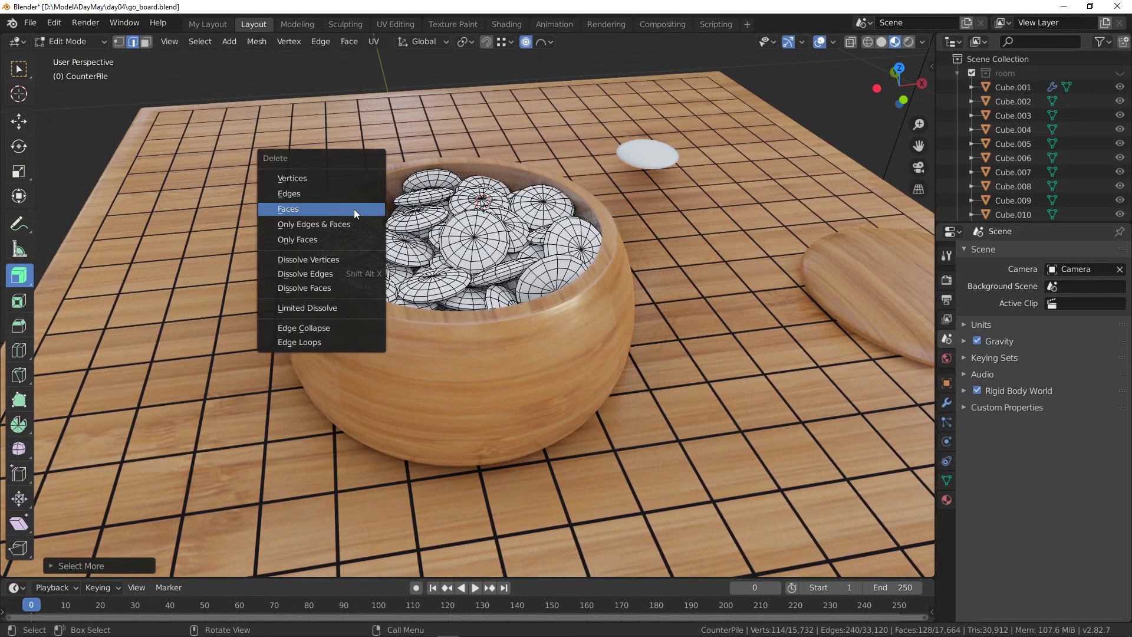
click(354, 210)
Scale the pile's entire mesh down to about 0.96 in Edit Mode and return to Object Mode.
middle_drag(475, 254, 426, 271)
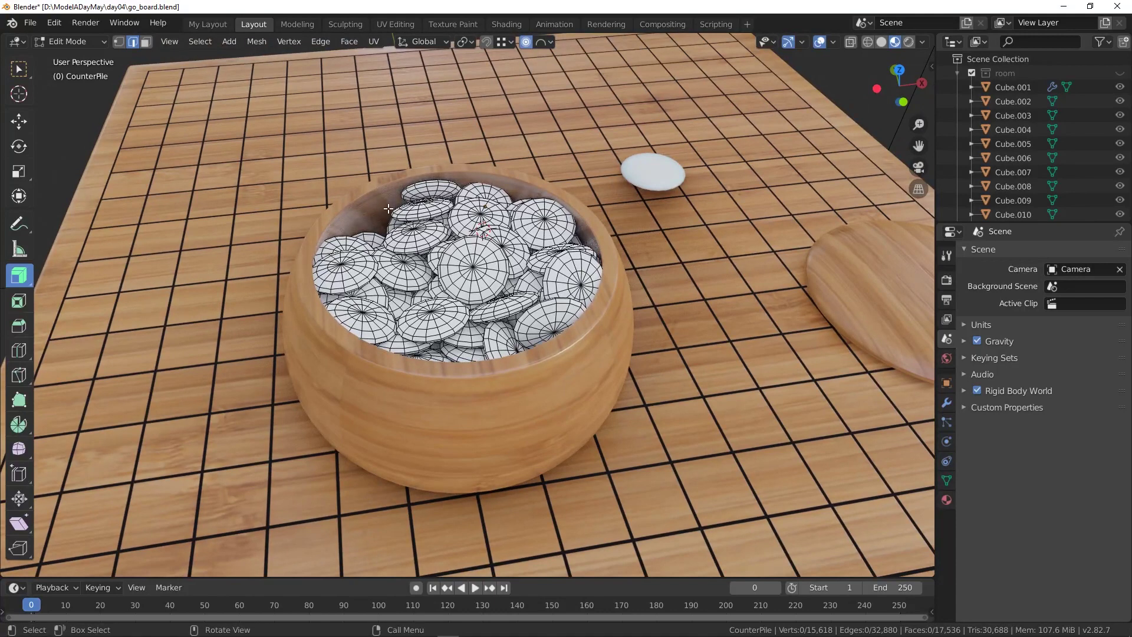
key(a)
key(s)
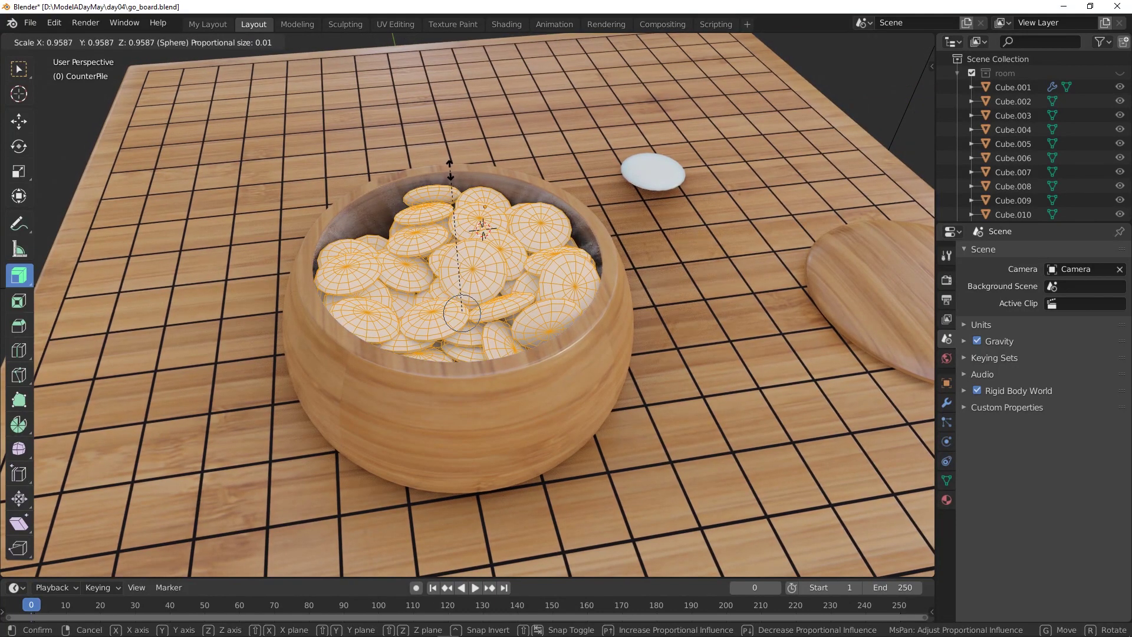
click(463, 313)
middle_drag(462, 313, 321, 87)
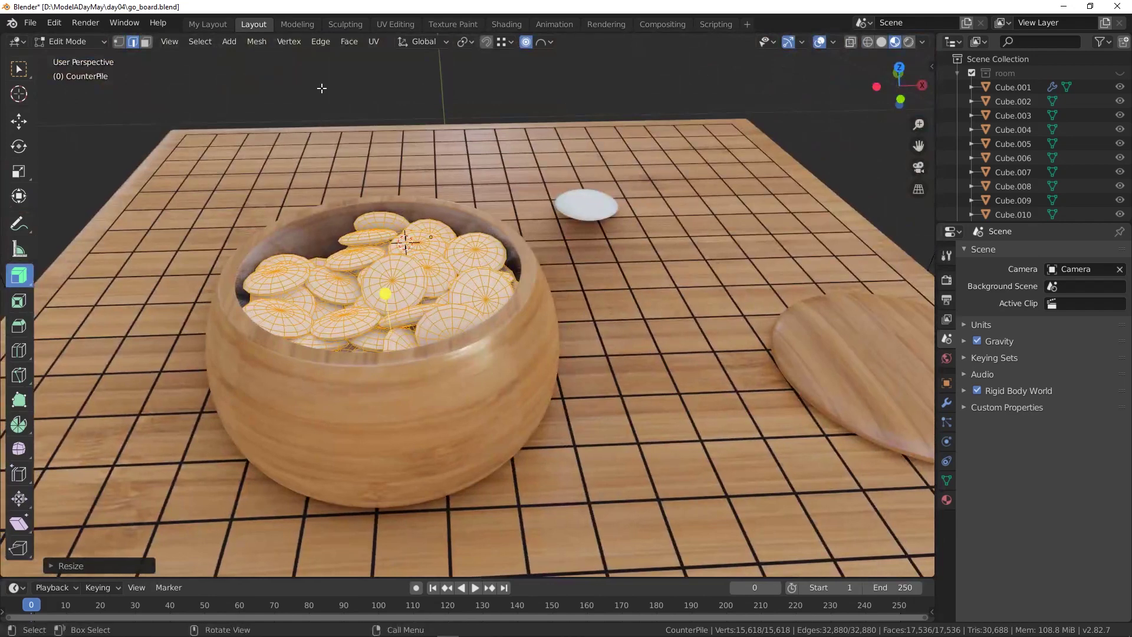
click(76, 42)
click(69, 50)
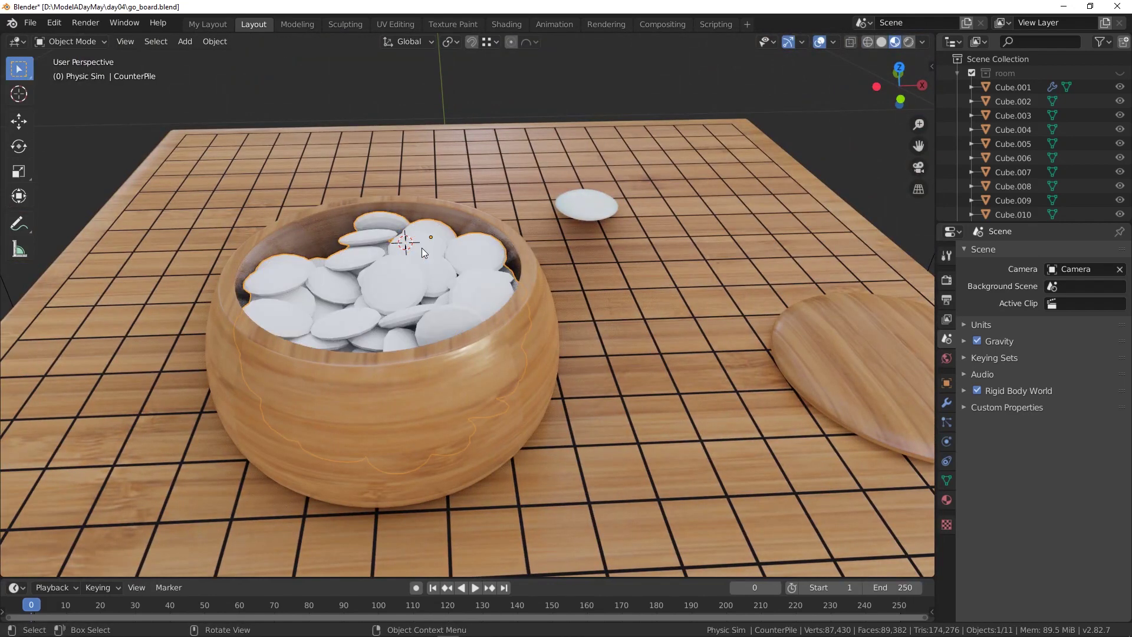
Add a Subdivision Surface modifier to the stone pile and shade it smooth.
click(945, 403)
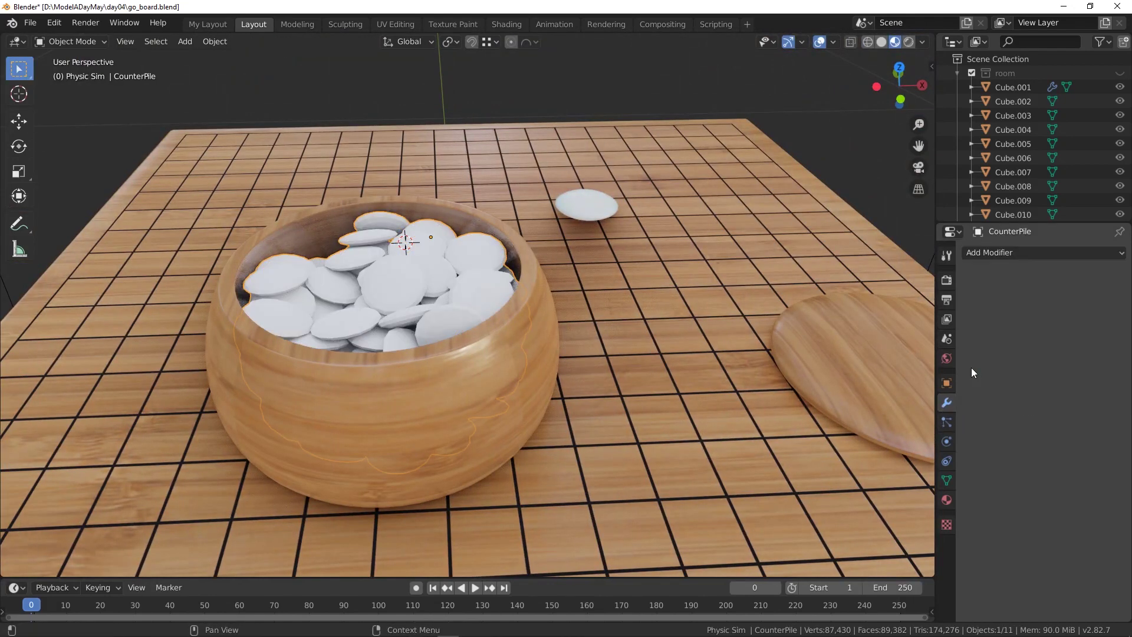
click(996, 252)
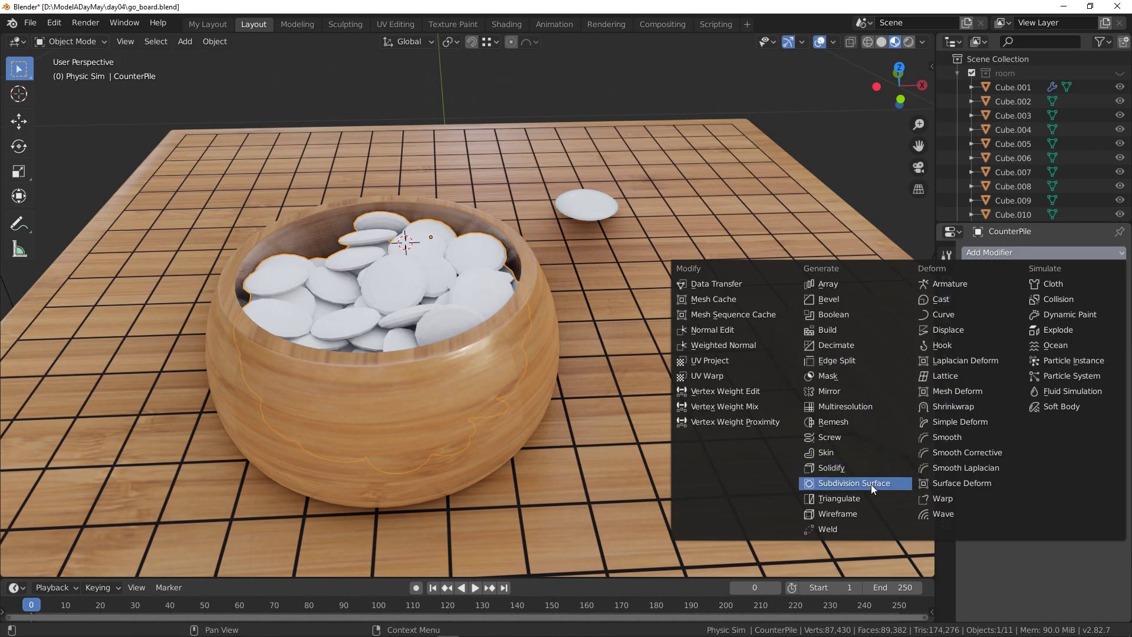
click(841, 484)
scroll(291, 279, up, 3)
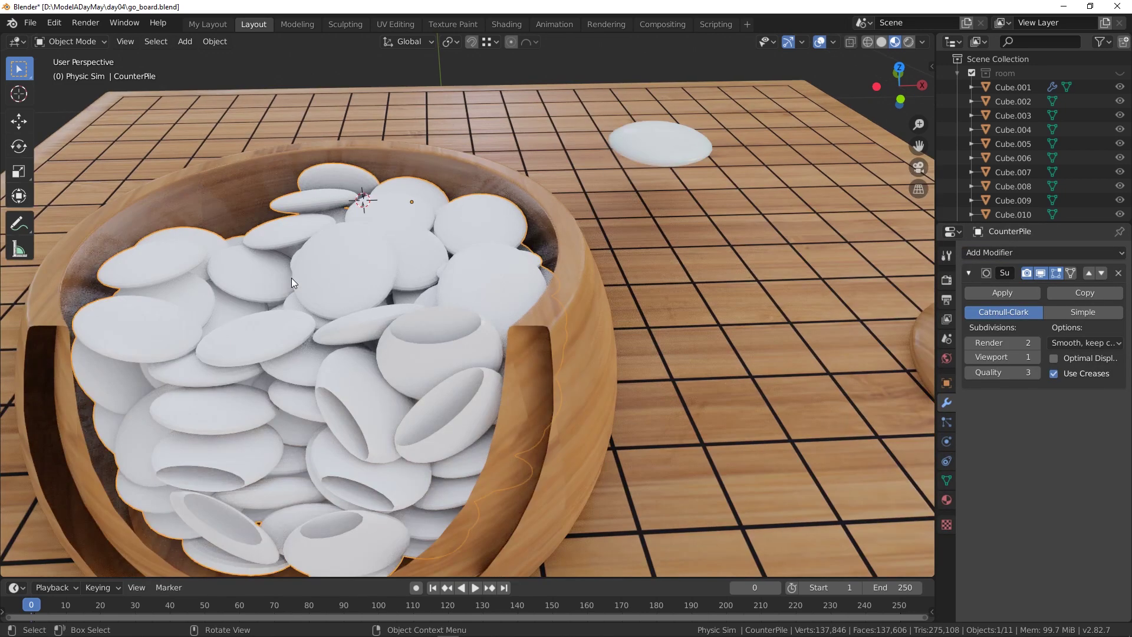
scroll(291, 278, down, 3)
middle_drag(293, 278, 448, 289)
right_click(482, 270)
click(481, 269)
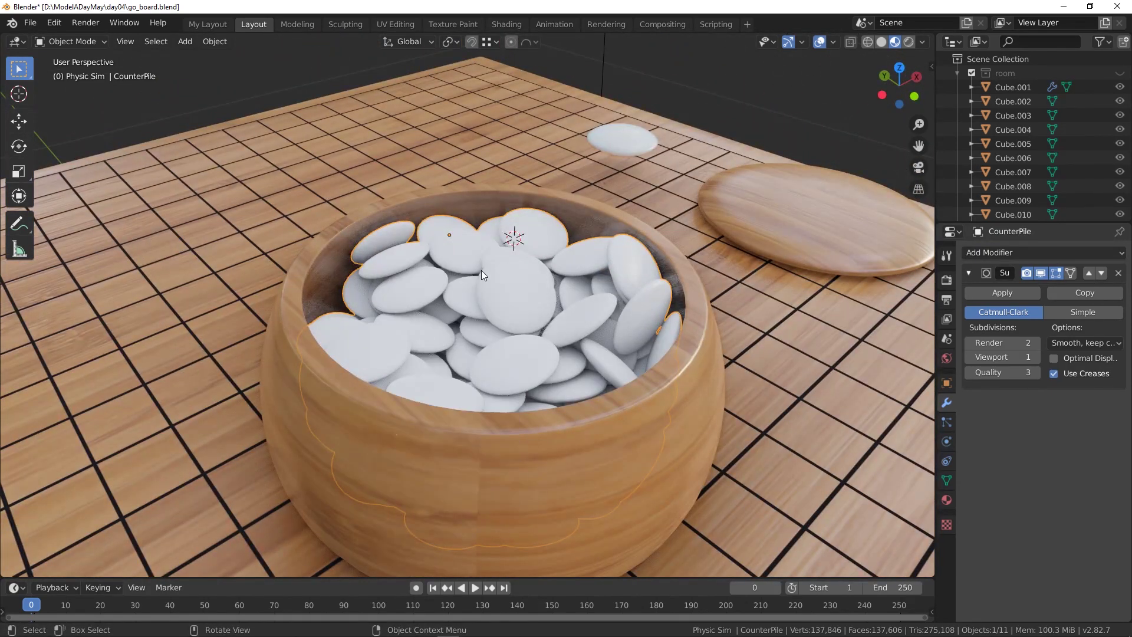
Assign the existing "white" material to the stone pile in the Shading workspace.
click(511, 25)
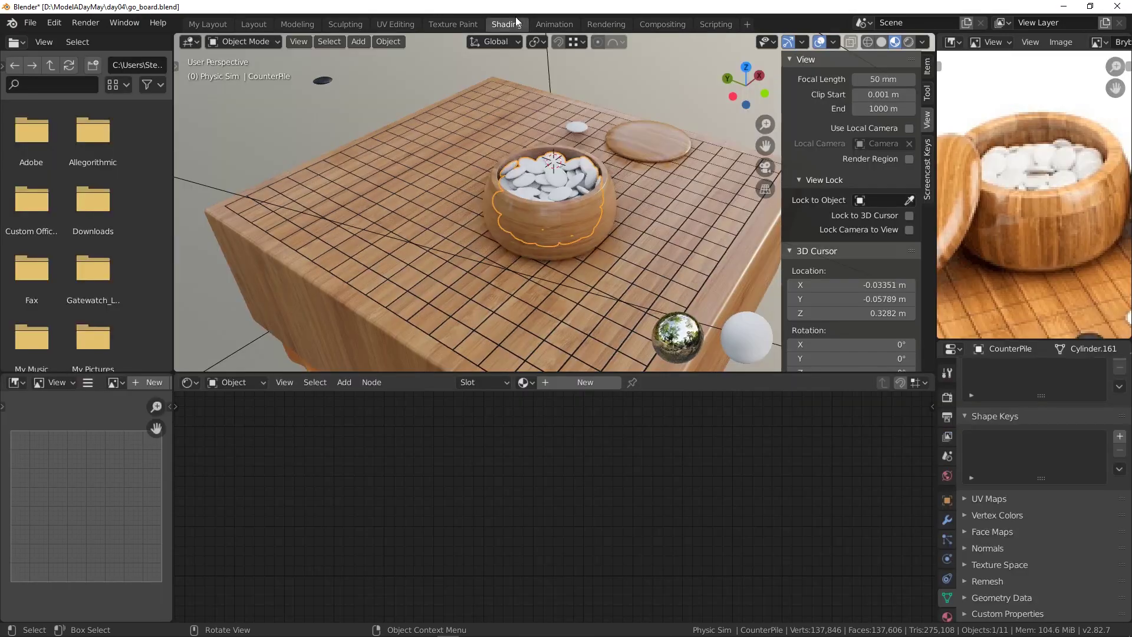
click(519, 382)
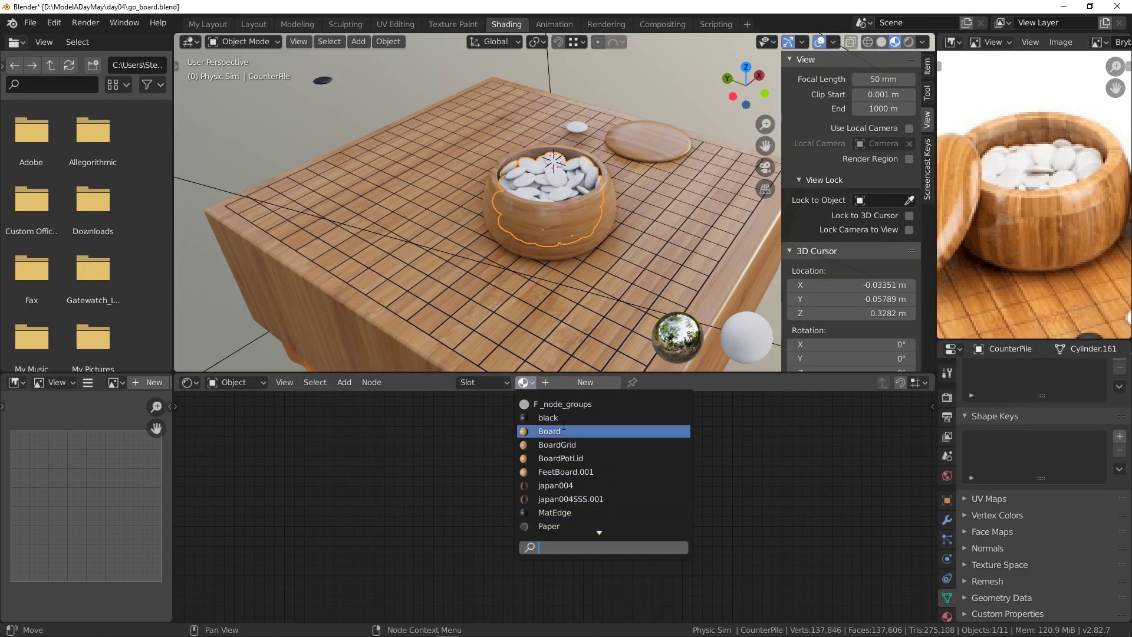
scroll(568, 511, down, 2)
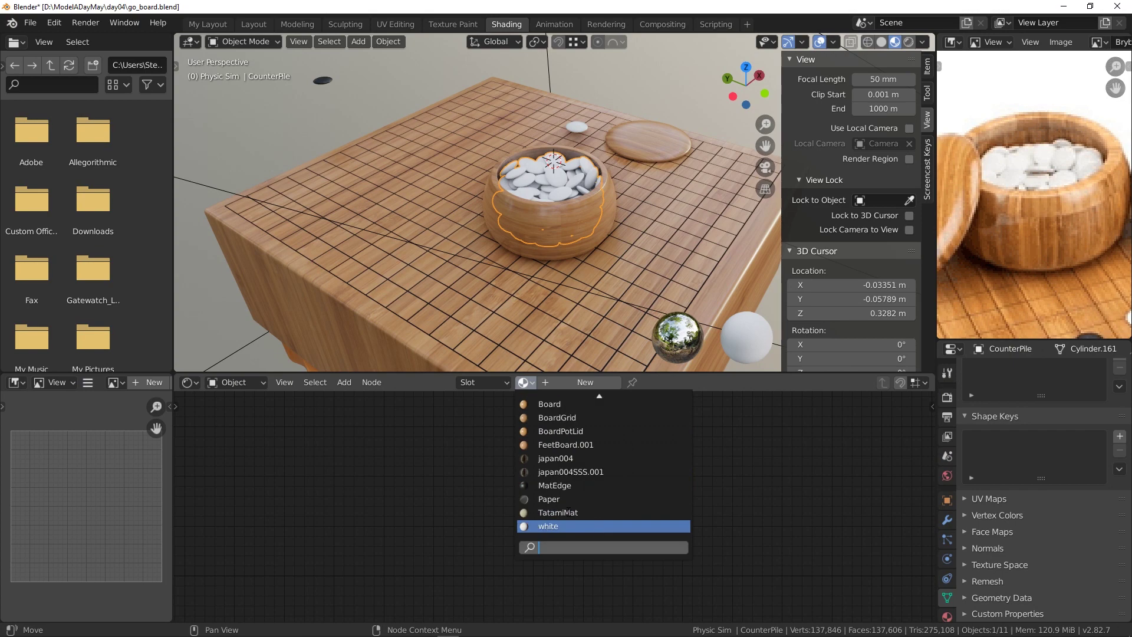
click(555, 524)
mouse_move(596, 188)
middle_down()
mouse_move(532, 183)
mouse_move(604, 171)
middle_up()
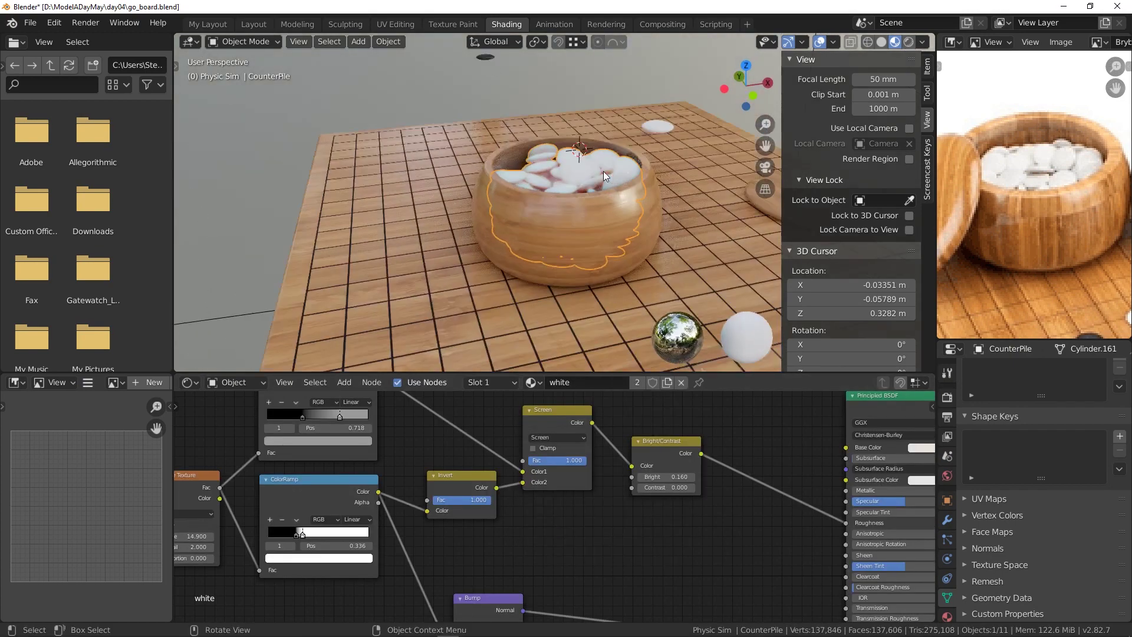
scroll(603, 171, up, 5)
mouse_move(533, 226)
middle_down()
mouse_move(494, 227)
mouse_move(552, 237)
mouse_move(575, 219)
mouse_move(532, 250)
mouse_move(536, 217)
middle_up()
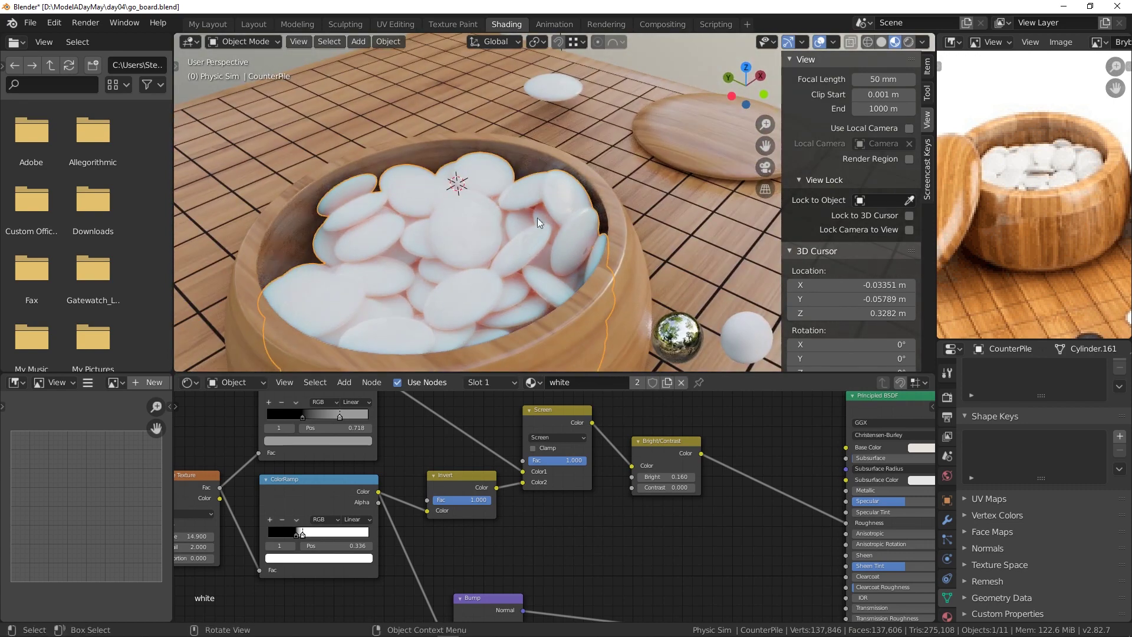
Duplicate the bowl together with its stone pile and lid, and place the copies beside the originals on the board.
click(560, 87)
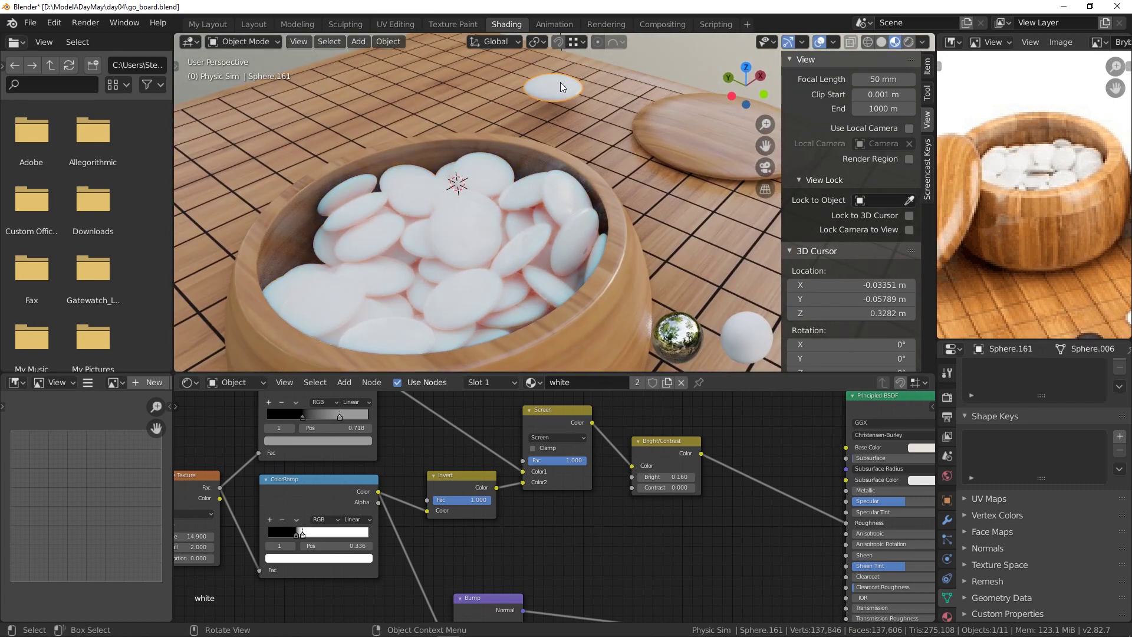
click(489, 223)
scroll(496, 237, down, 3)
middle_drag(503, 234, 539, 252)
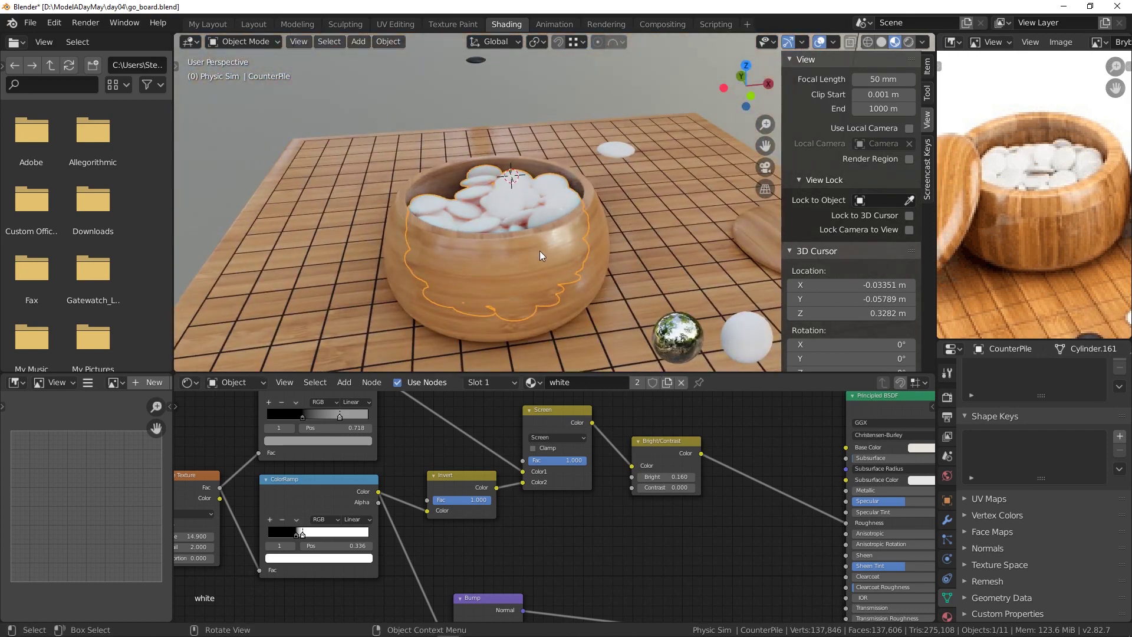
scroll(540, 251, down, 2)
shift+middle_drag(602, 240, 523, 237)
middle_drag(443, 240, 546, 237)
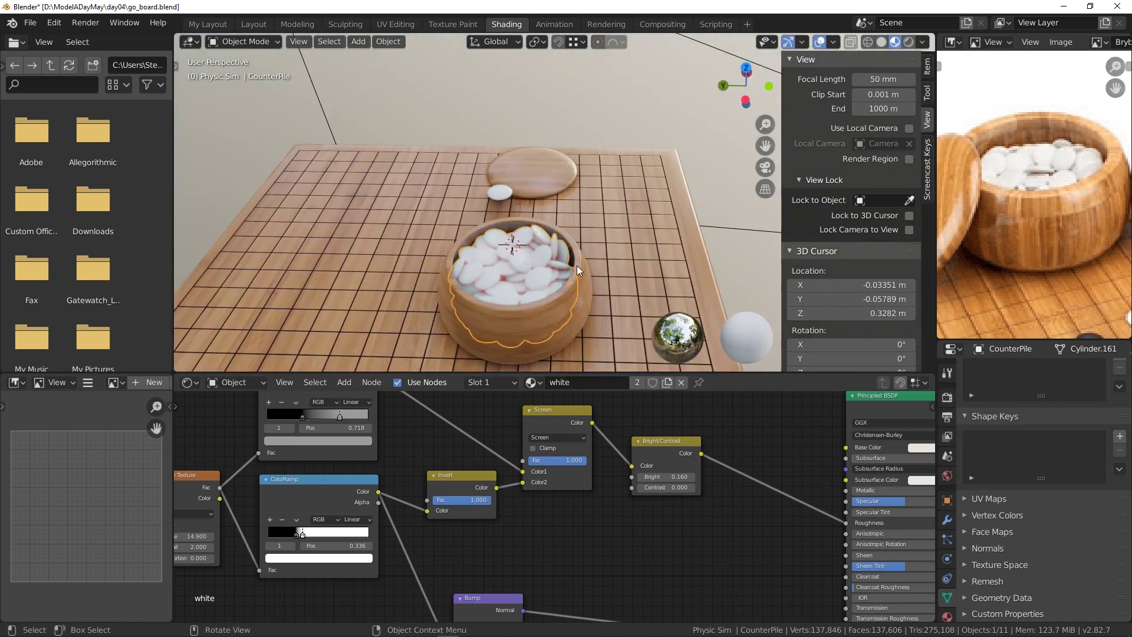
shift+click(577, 266)
shift+click(546, 247)
shift+click(538, 168)
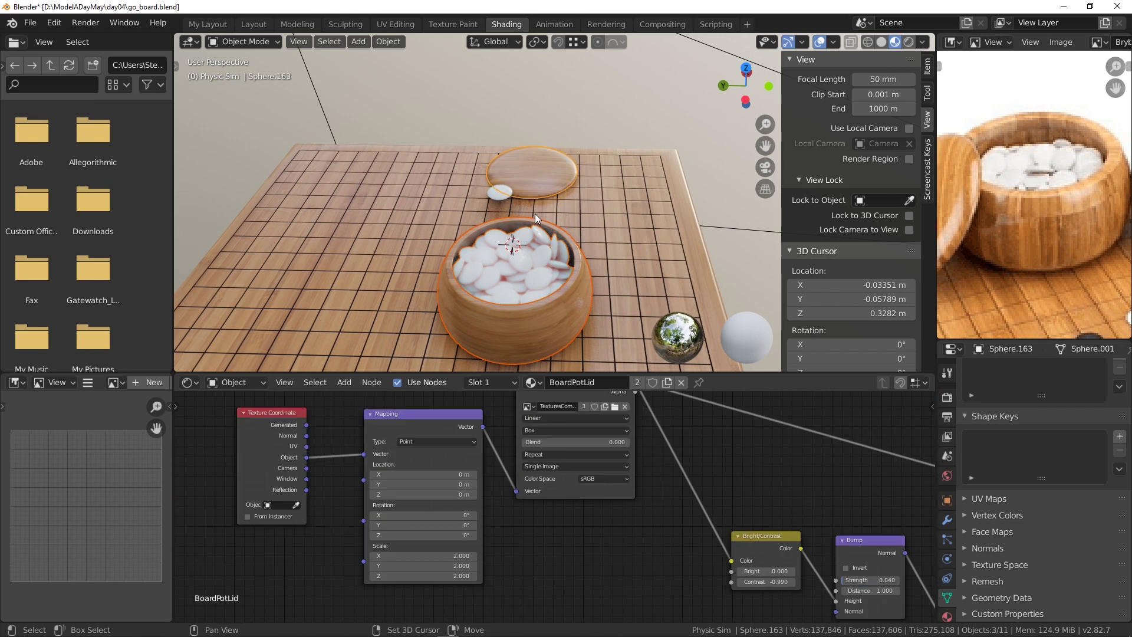
key(shift+d)
click(469, 191)
key(g)
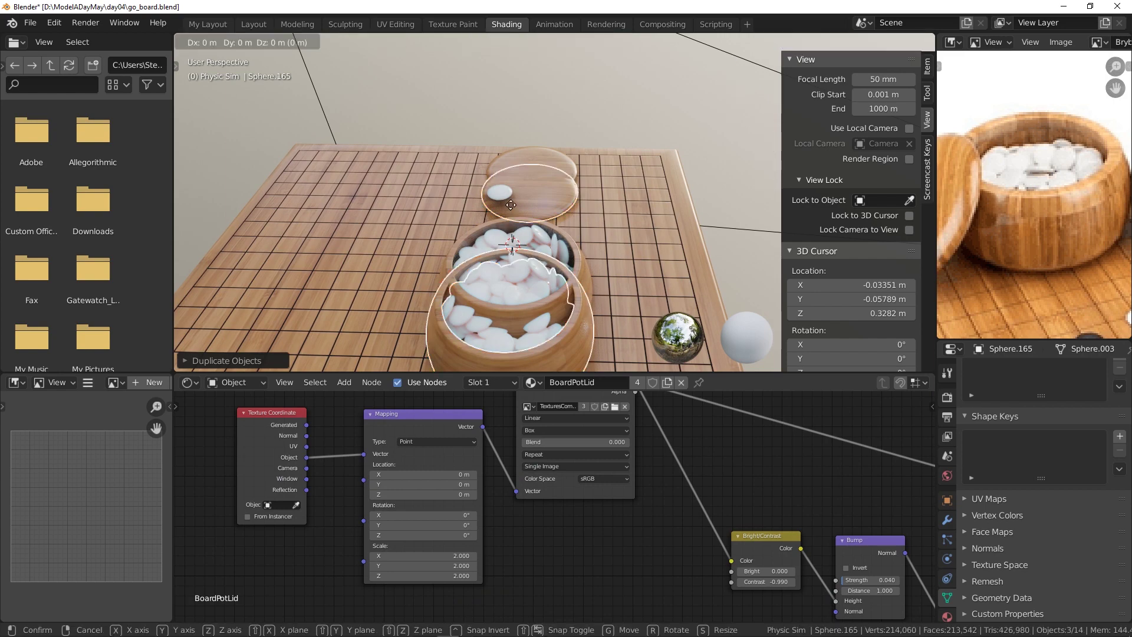
click(388, 291)
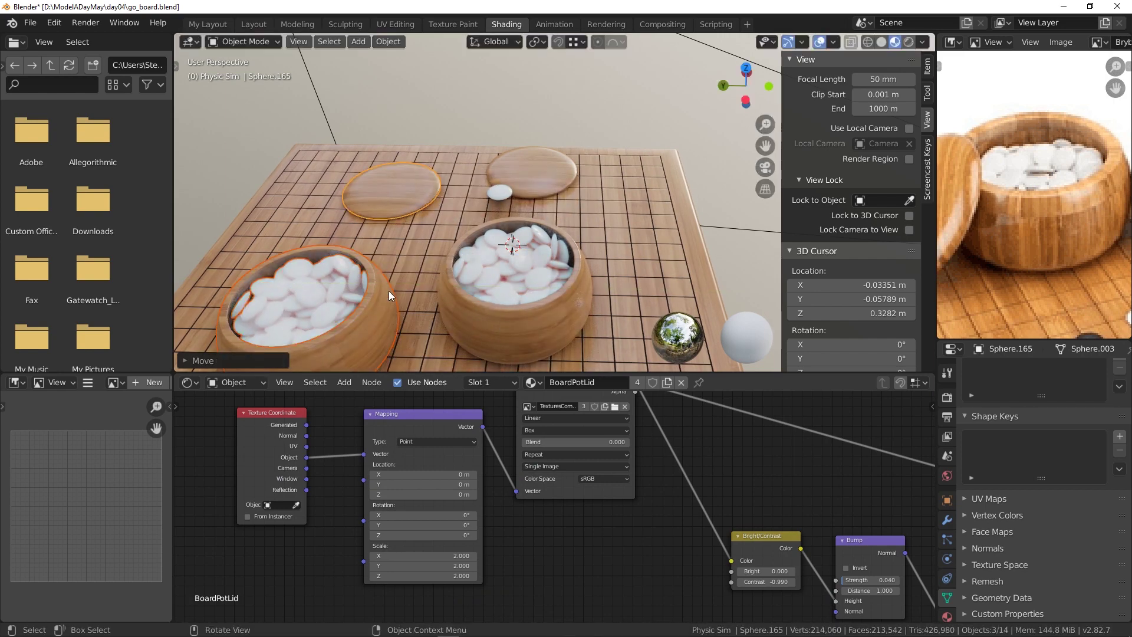
Assign the existing "black" material to the duplicated stone pile.
shift+middle_drag(381, 320, 379, 228)
click(380, 228)
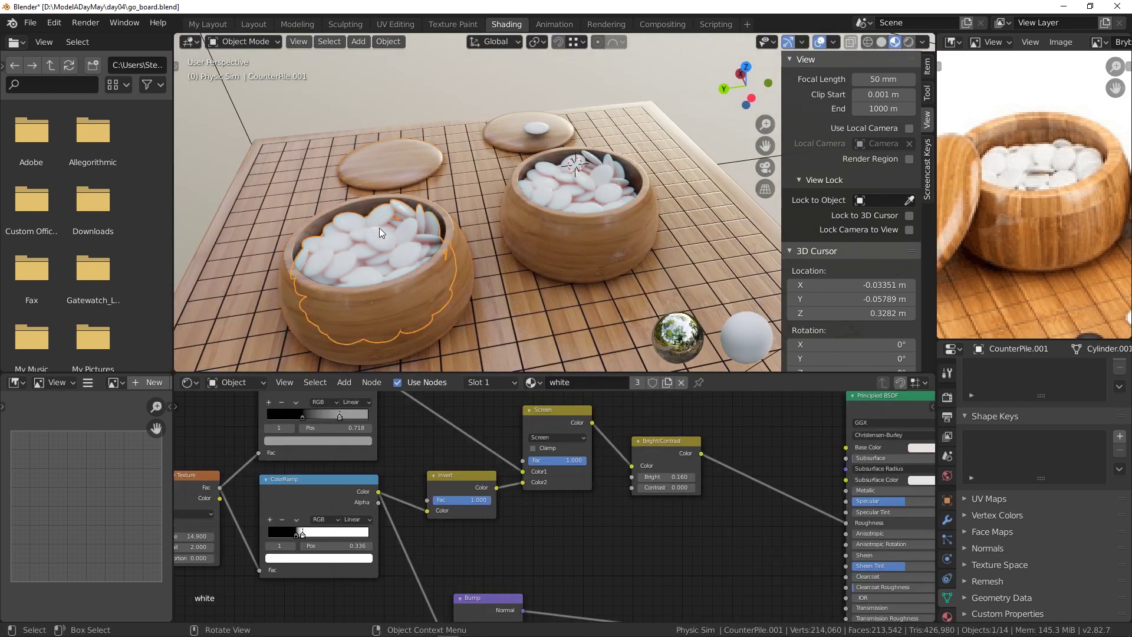
click(532, 382)
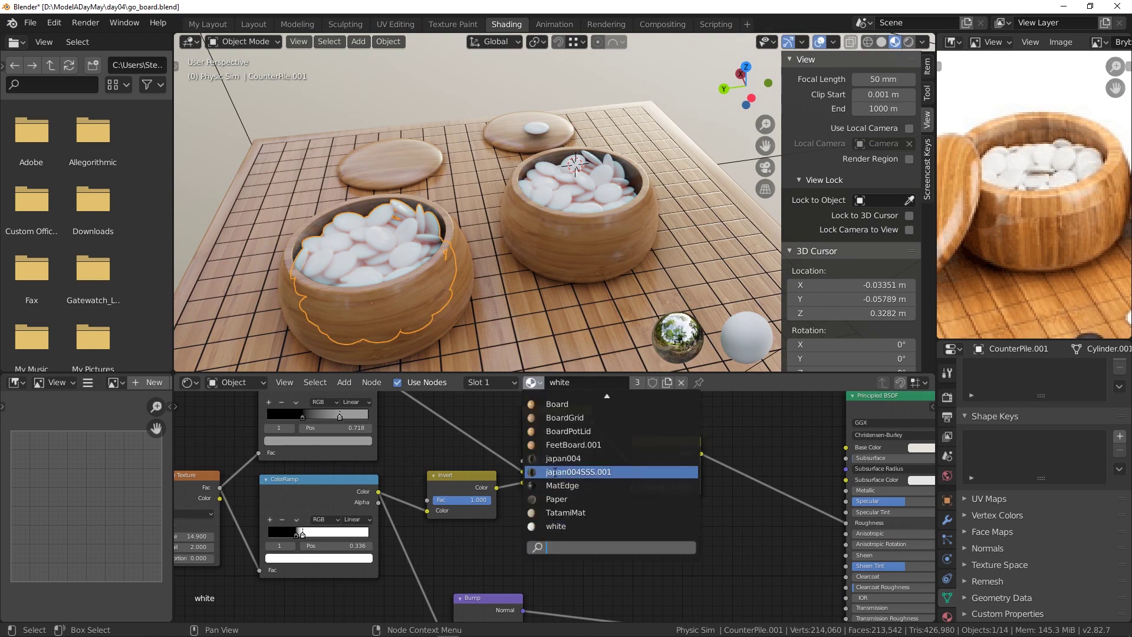
mouse_move(543, 403)
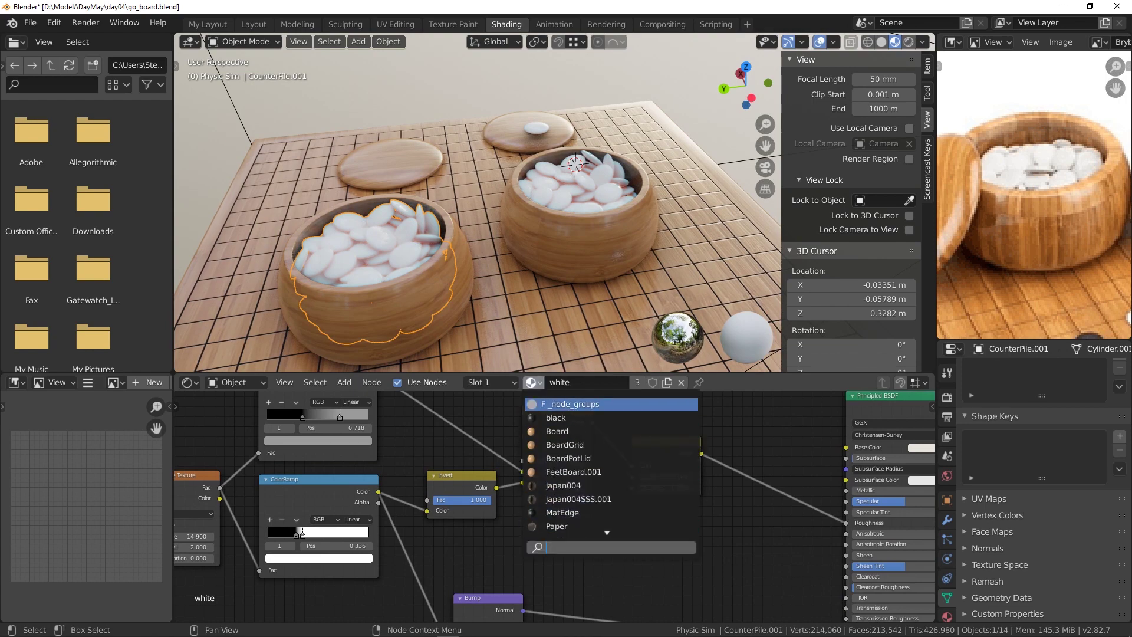
click(565, 420)
In front view, move the original bowl and its white stone pile off the board onto the ground along positive X.
middle_drag(537, 347, 512, 296)
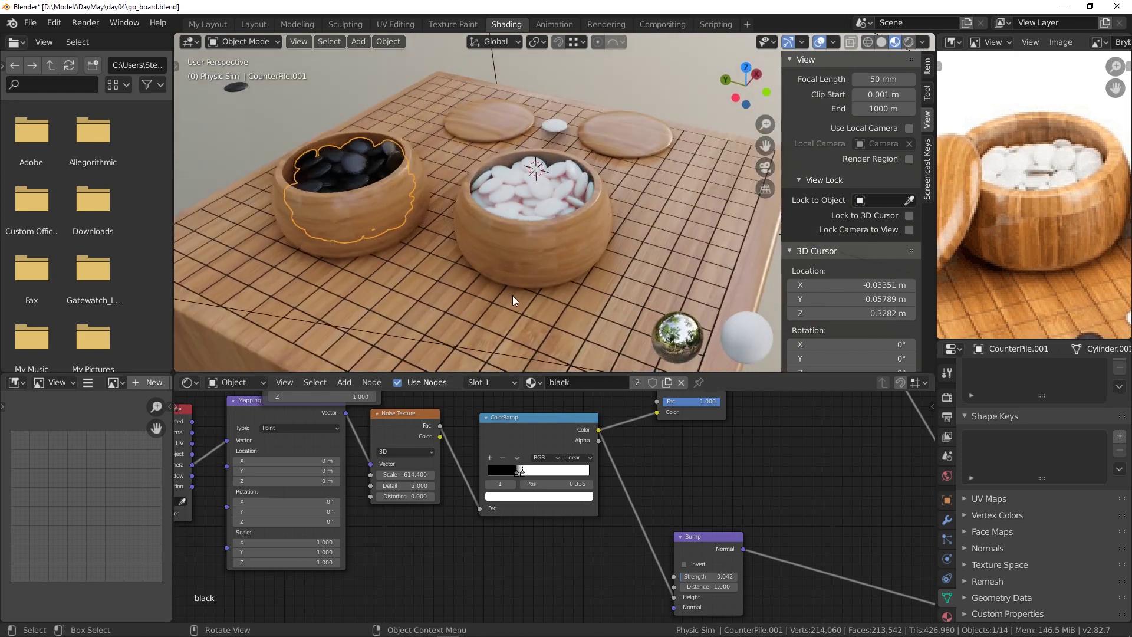
key(KP_1)
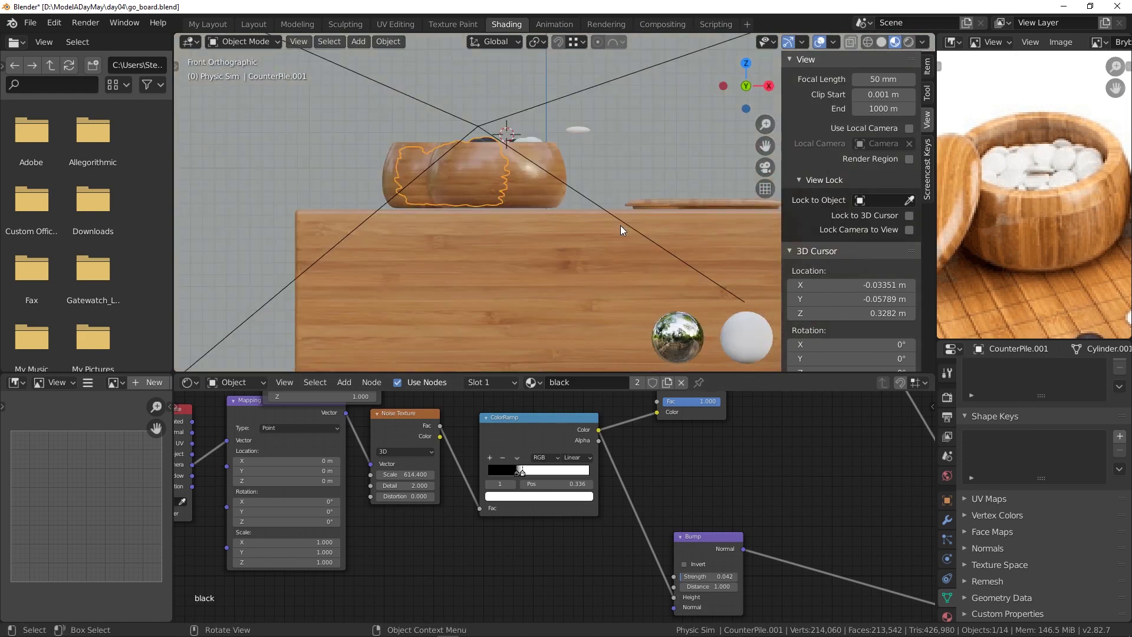
shift+middle_drag(602, 201, 582, 232)
click(518, 202)
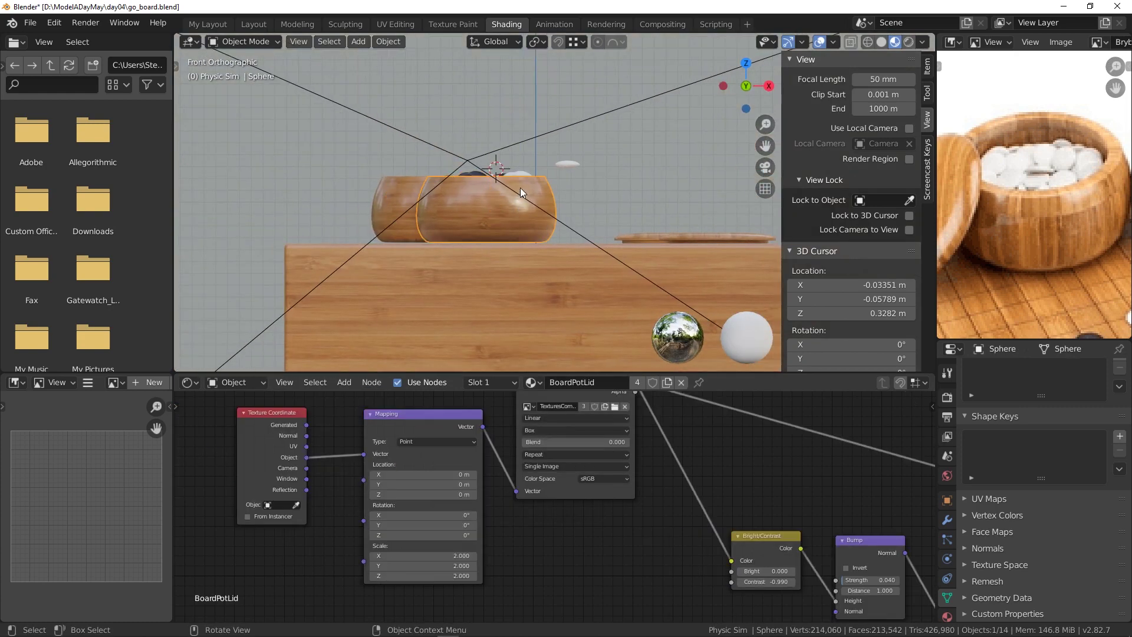
shift+click(520, 174)
scroll(531, 183, down, 3)
shift+middle_drag(547, 189, 464, 159)
key(g)
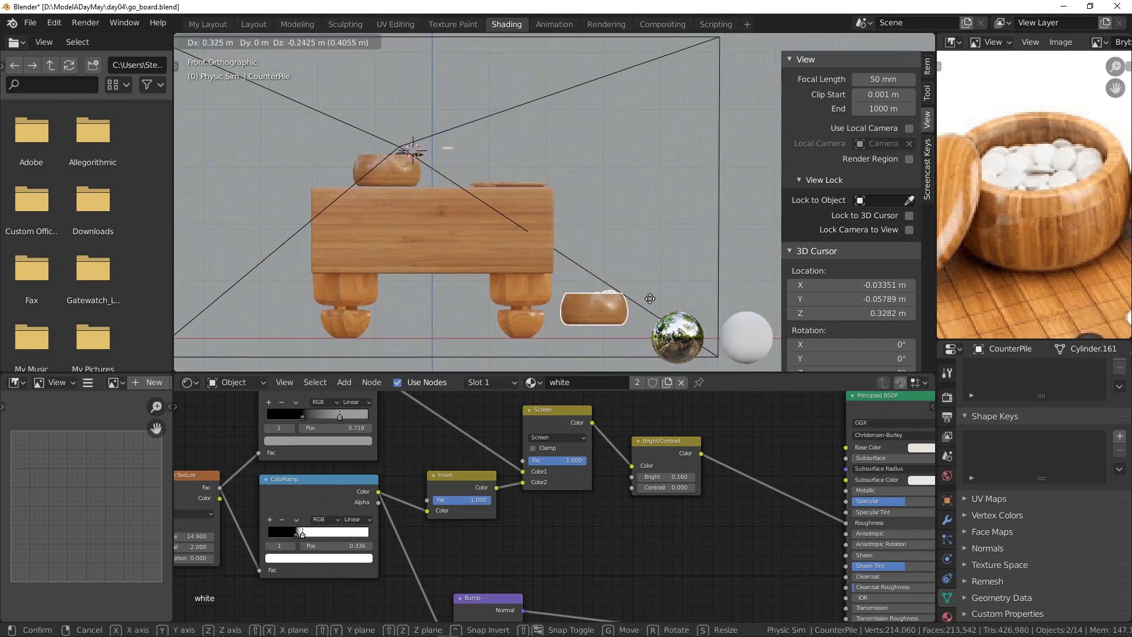
click(659, 310)
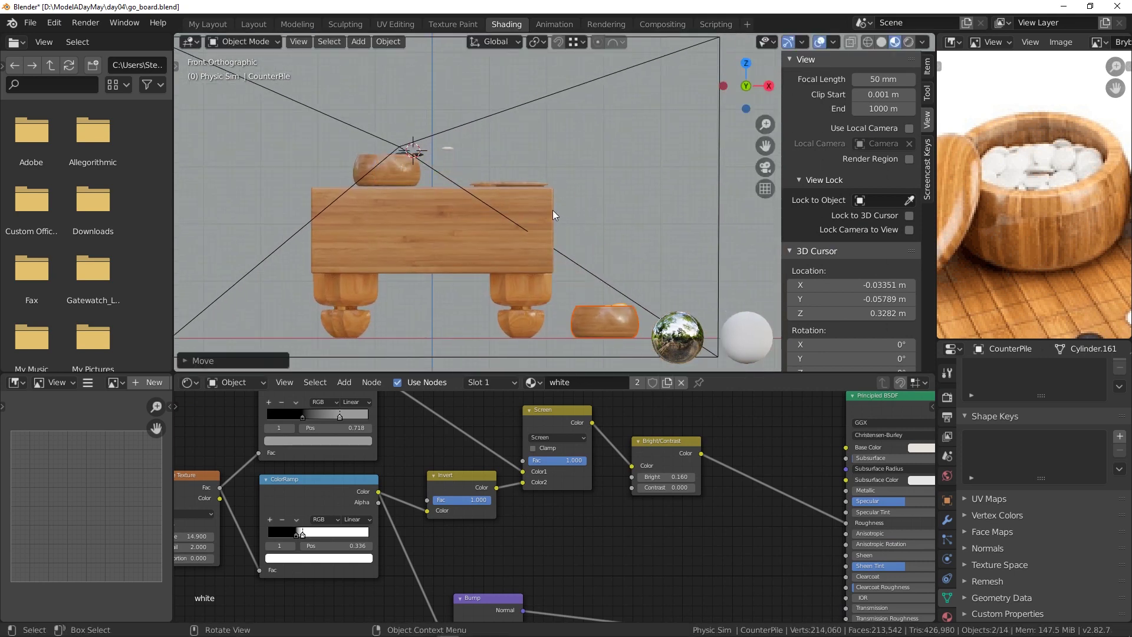
Move the original lid down beside the white stones' bowl, tilt it steeply, and lean it against the bowl's outer rim.
click(533, 183)
key(g)
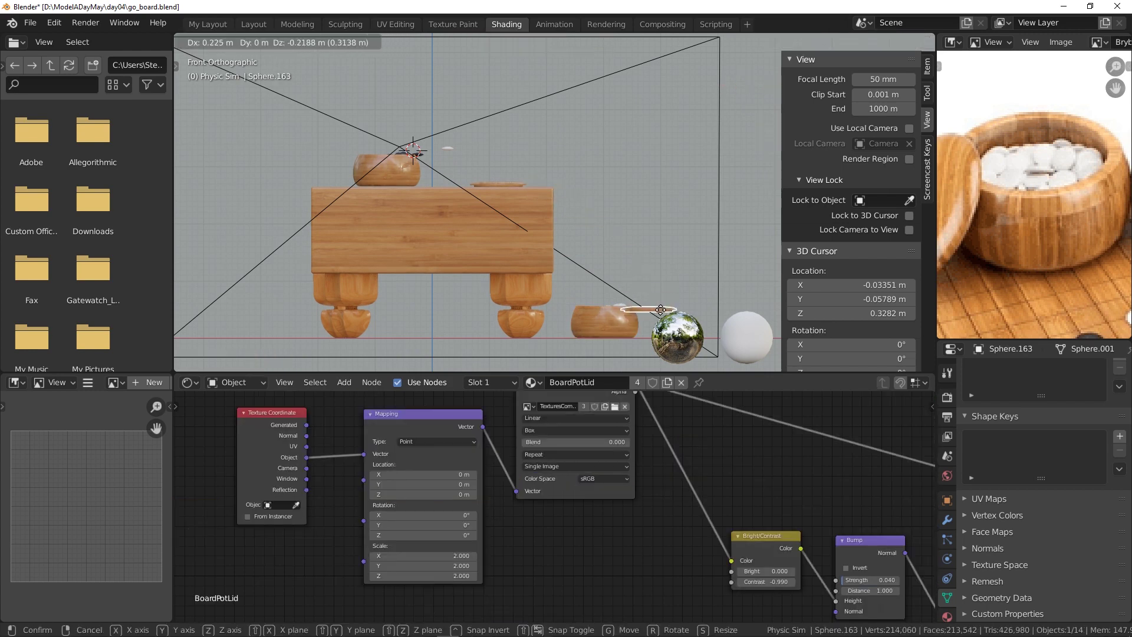
click(659, 318)
scroll(459, 283, up, 4)
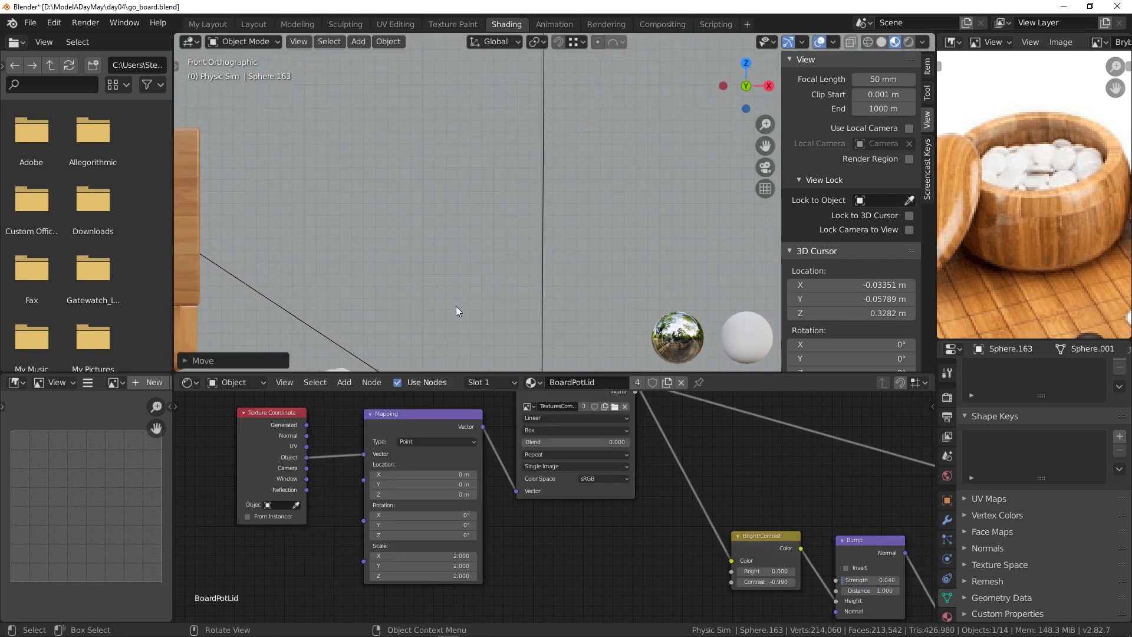
shift+middle_drag(456, 306, 537, 179)
key(r)
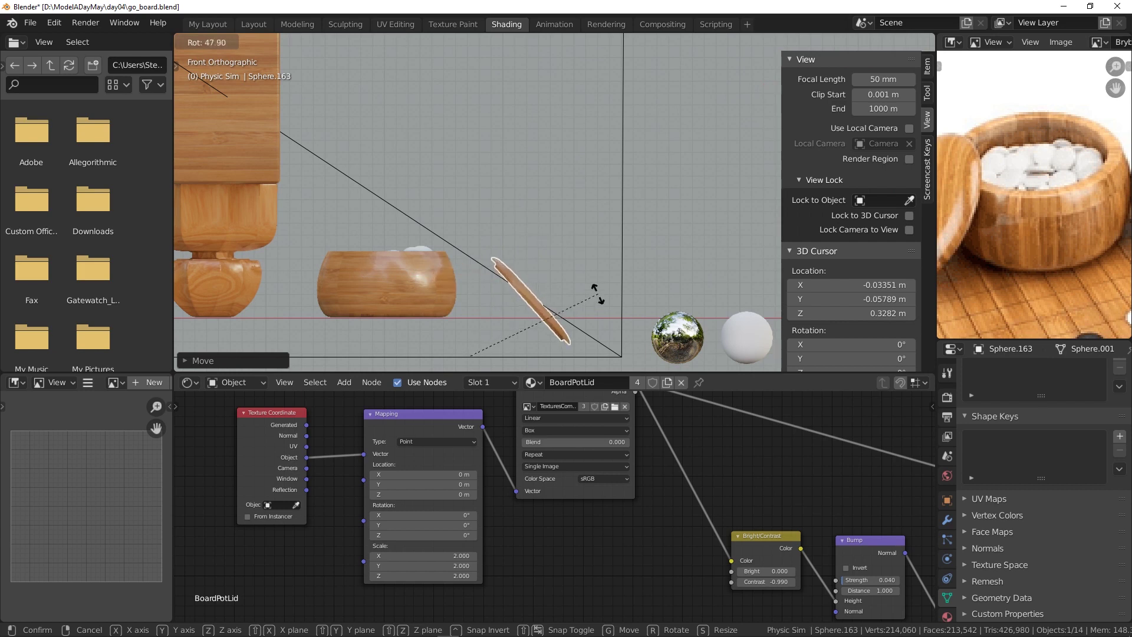
click(604, 303)
key(g)
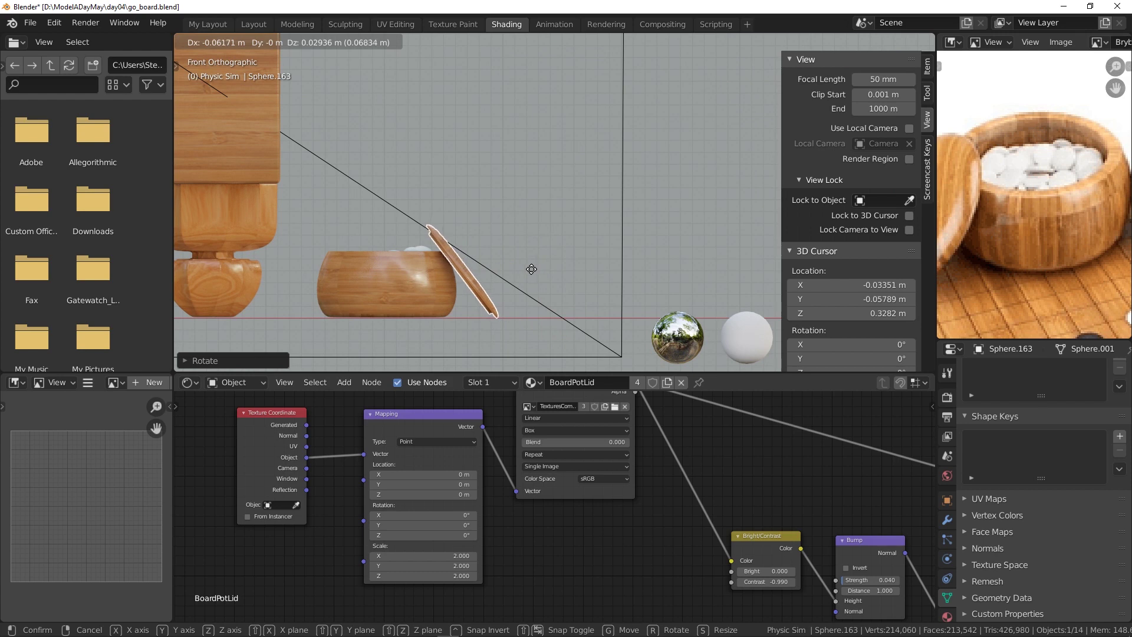
click(532, 269)
In front view, move the duplicated bowl, black stone pile and lid down to ground level on the board's negative X side.
middle_drag(532, 269, 520, 297)
scroll(491, 287, down, 6)
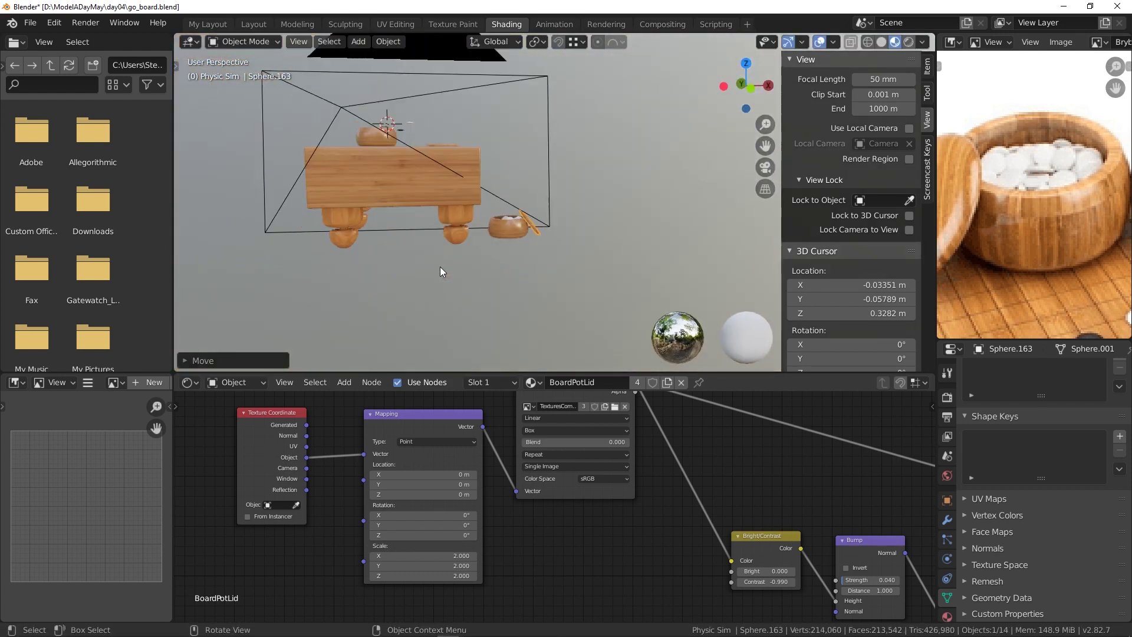
middle_drag(440, 266, 462, 272)
scroll(452, 223, up, 5)
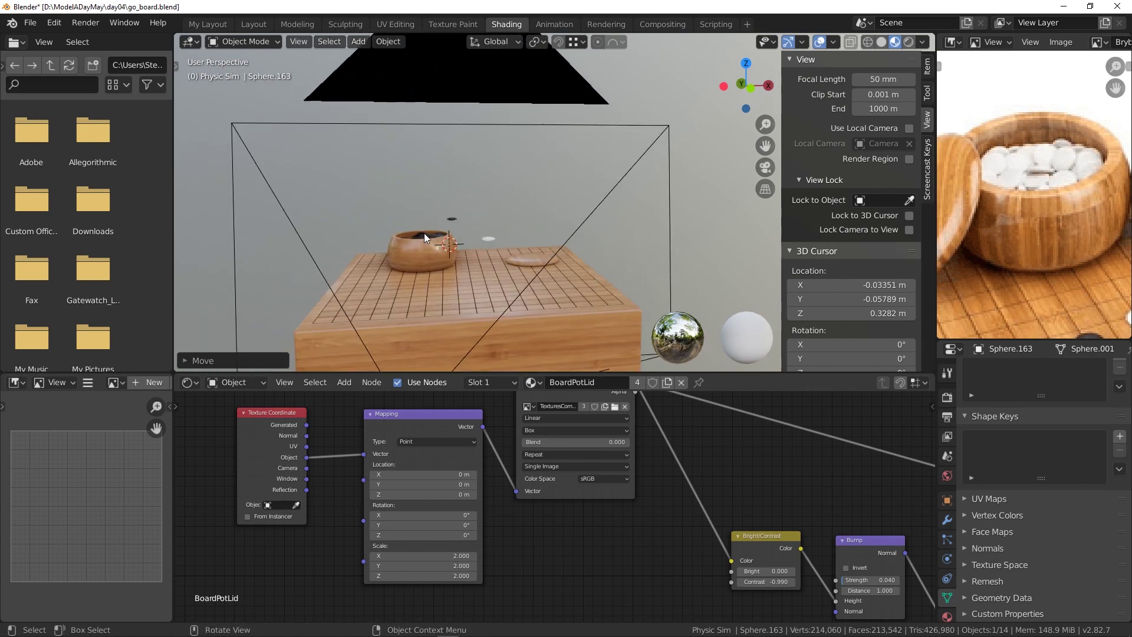
click(423, 233)
click(433, 253)
shift+click(538, 259)
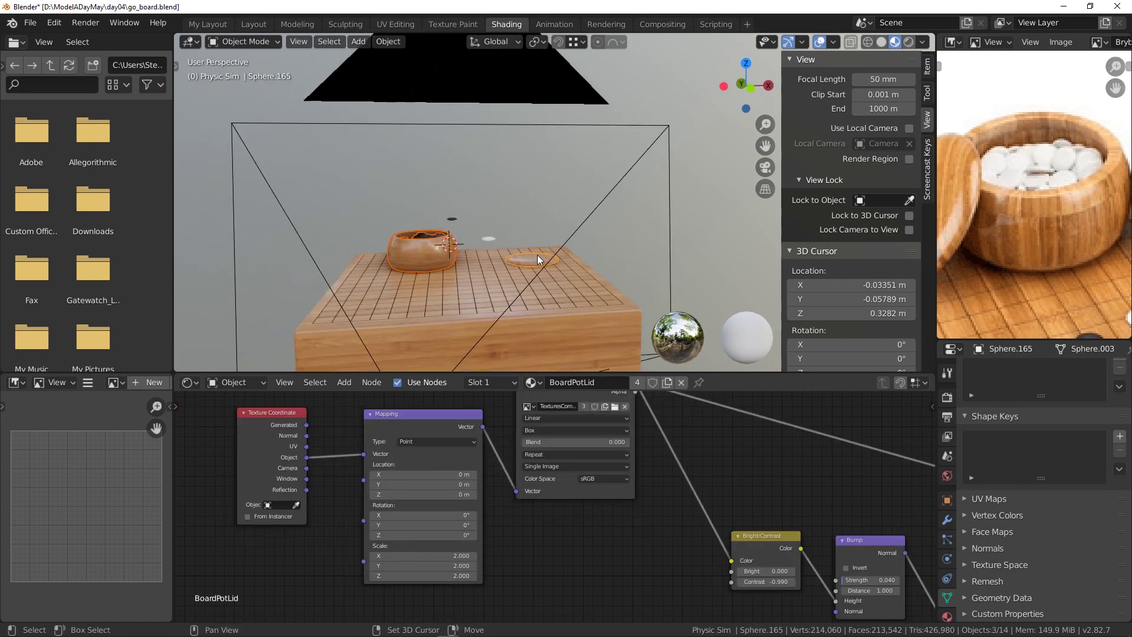
key(KP_1)
key(g)
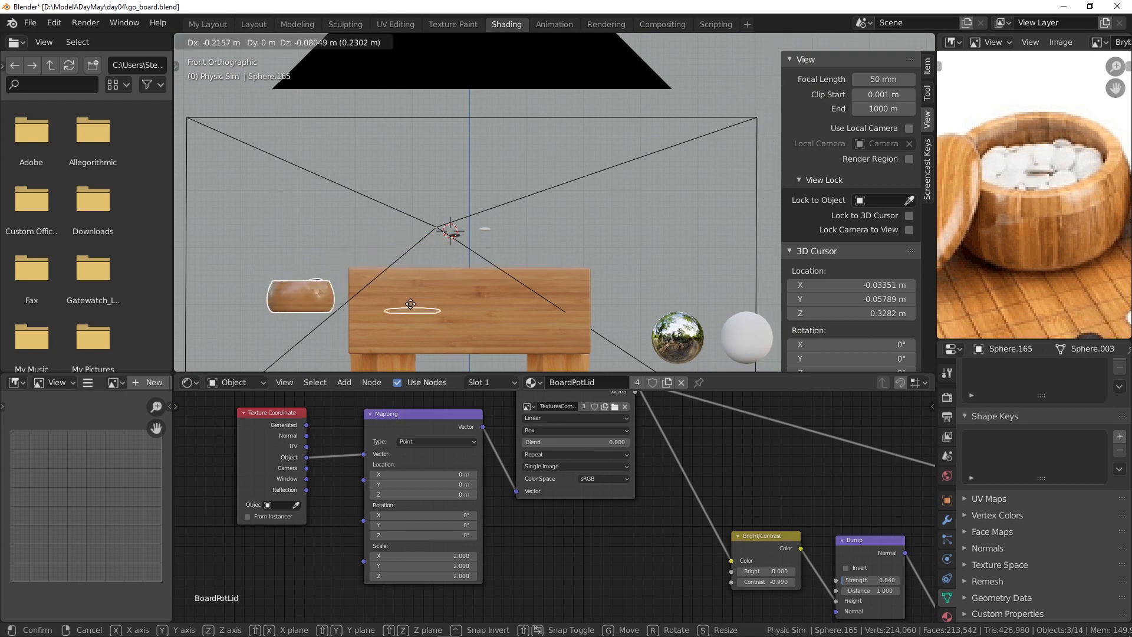
click(387, 355)
shift+middle_drag(434, 298, 562, 127)
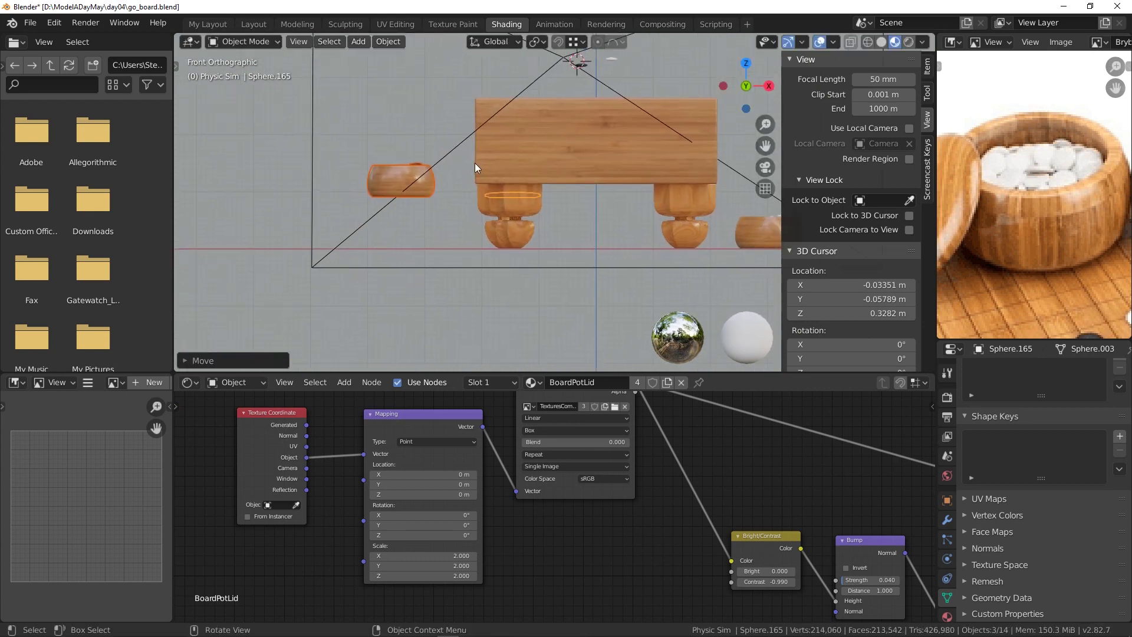
key(g)
click(489, 214)
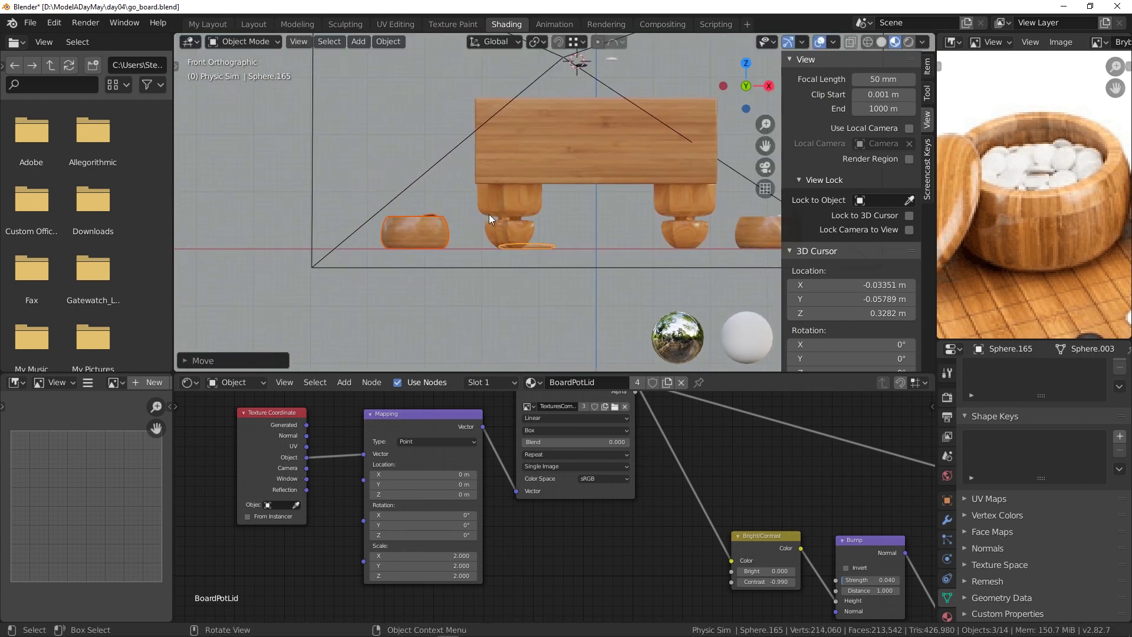
Tilt the duplicated lid and lean it against the board-facing rim of the black stones' bowl.
click(531, 244)
click(537, 247)
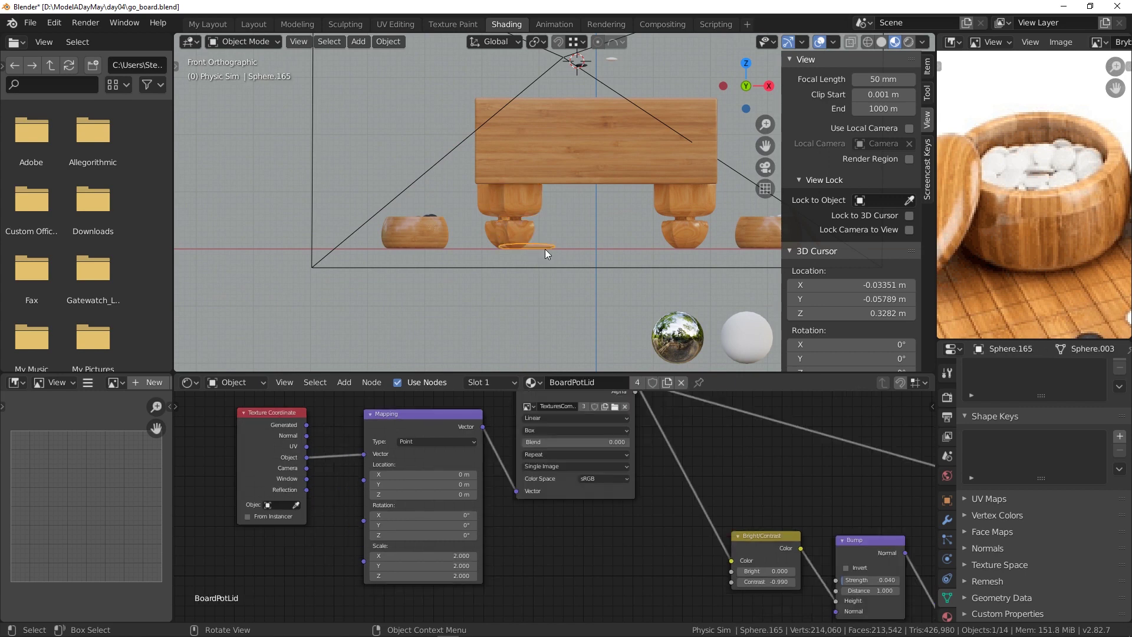
key(r)
click(586, 262)
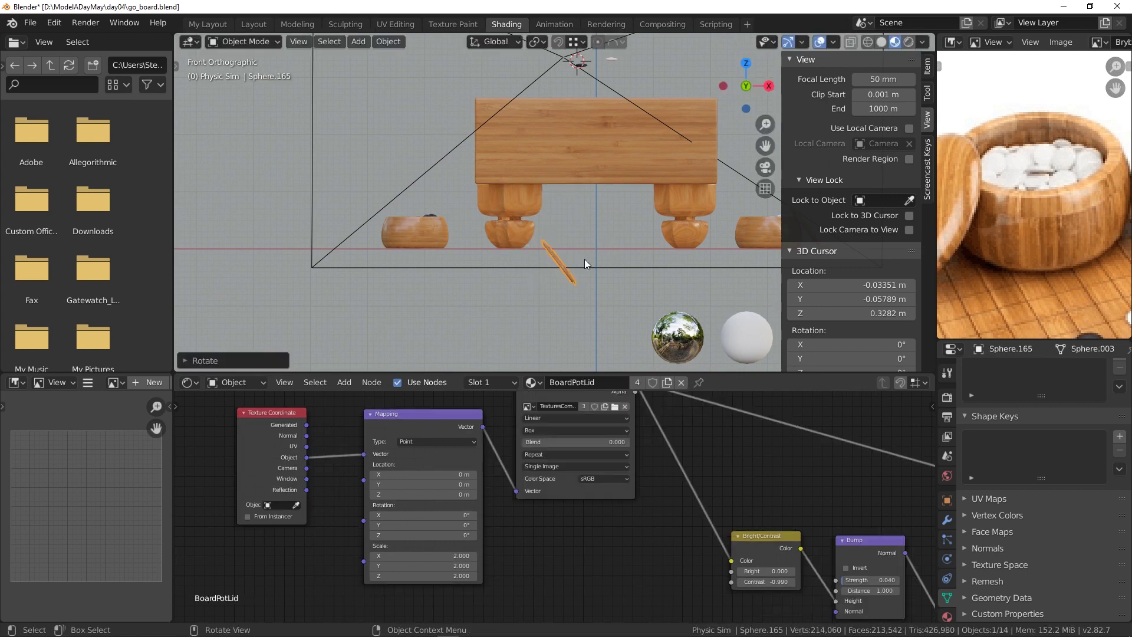
key(g)
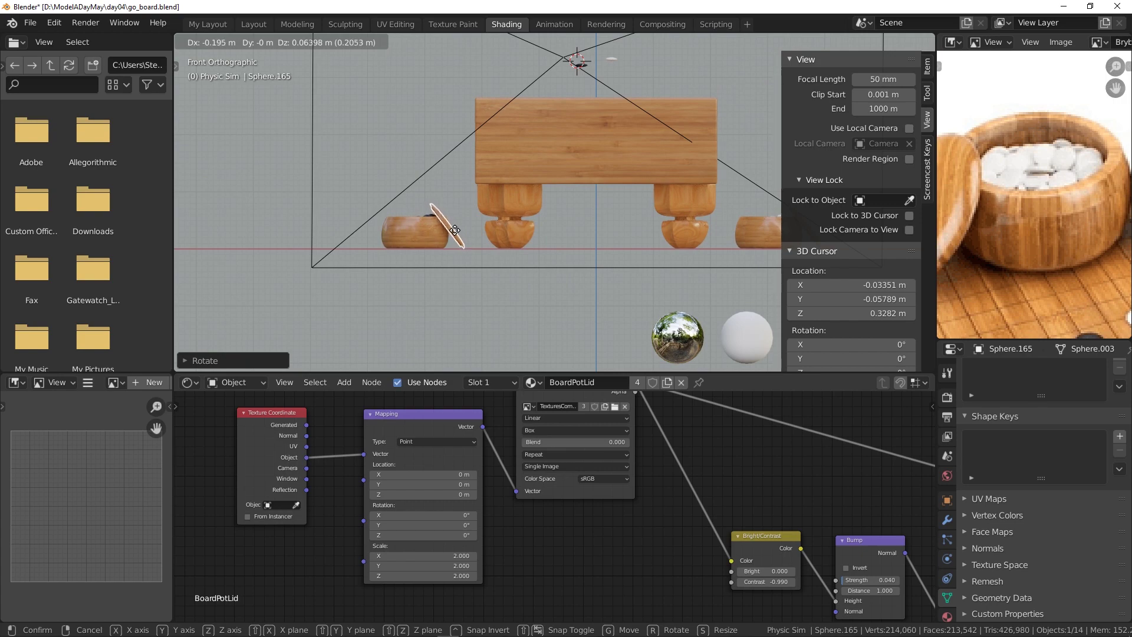
click(455, 230)
In top view, rotate the black stones' bowl, pile and lid together clockwise and shift them slightly toward the board.
middle_drag(456, 230, 561, 268)
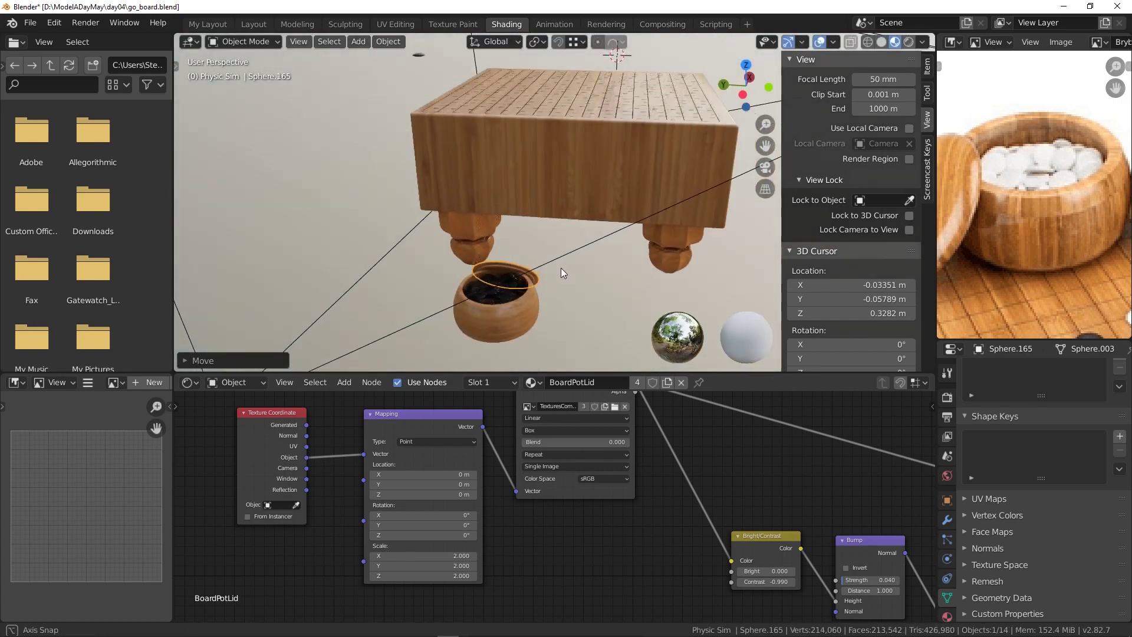
key(KP_7)
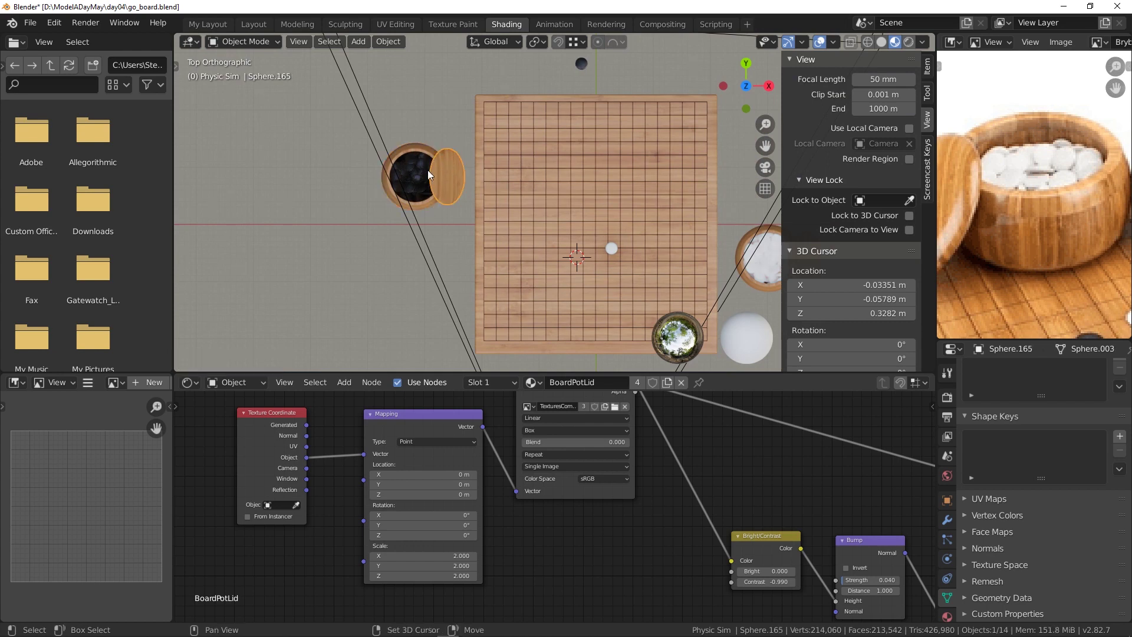
click(416, 170)
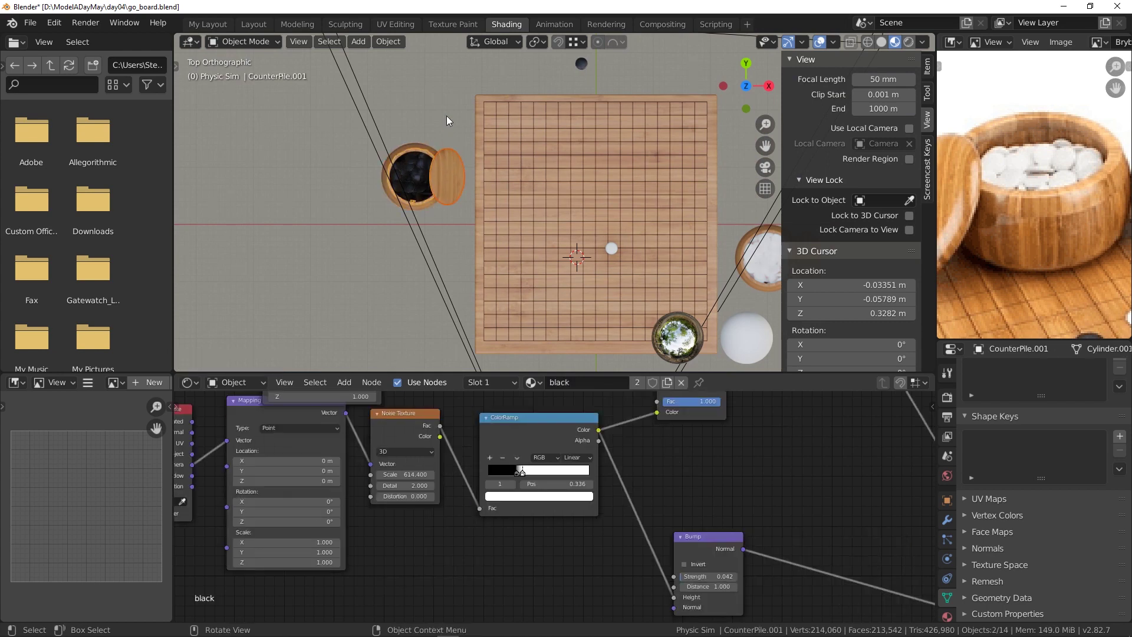
shift+click(418, 145)
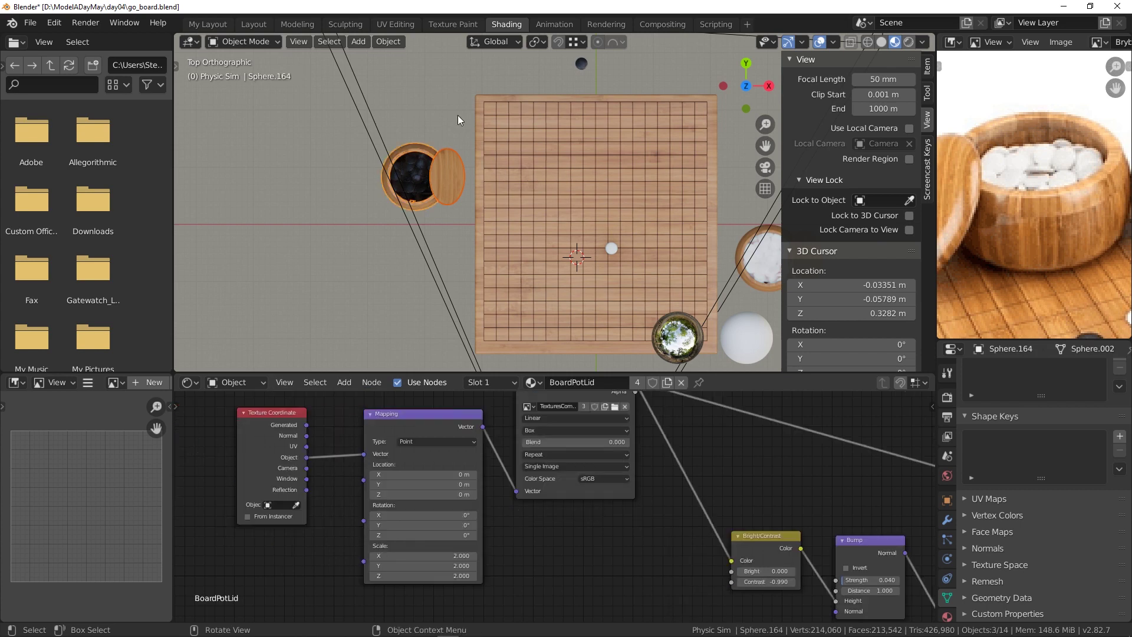
key(r)
click(507, 202)
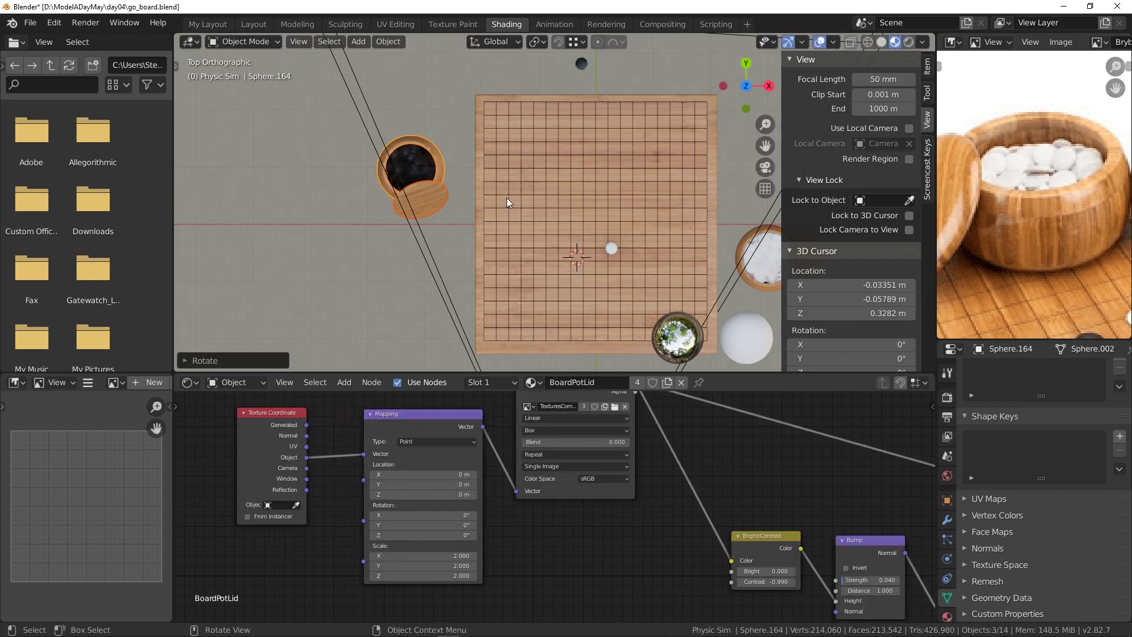
key(g)
click(478, 171)
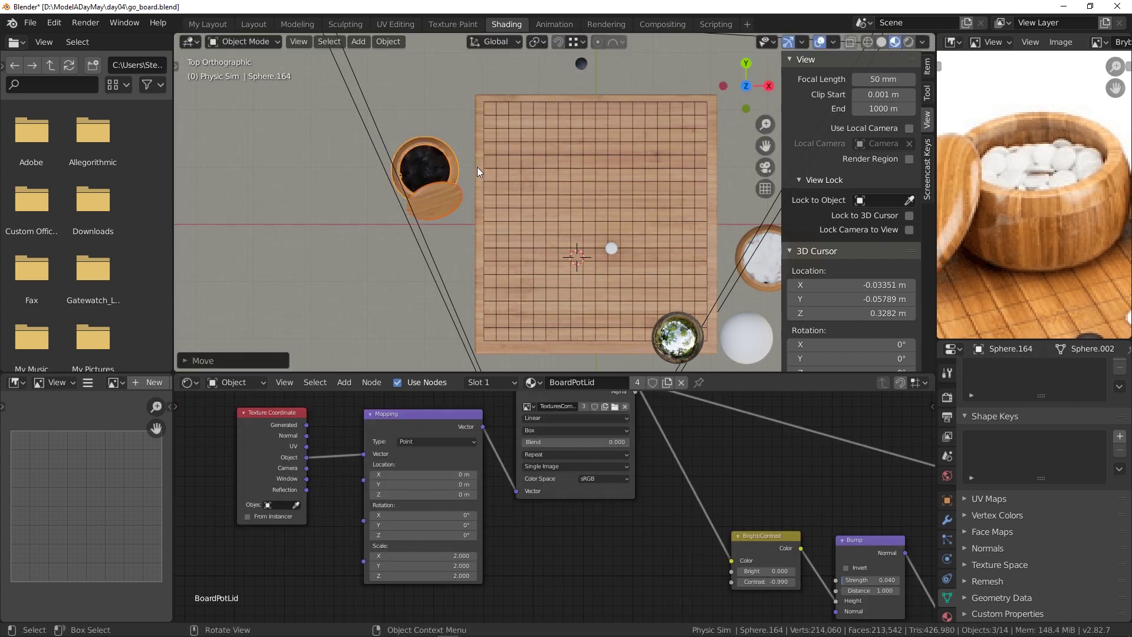
Delete the loose black stone and the loose white stone left over around the board.
click(581, 64)
click(613, 247)
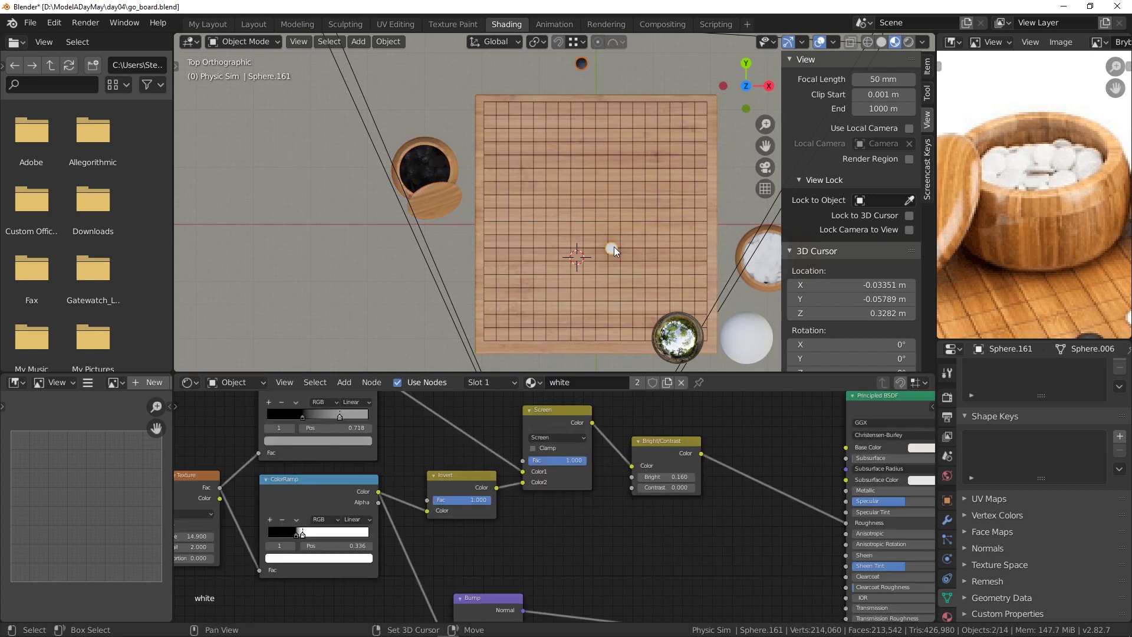
key(x)
click(594, 161)
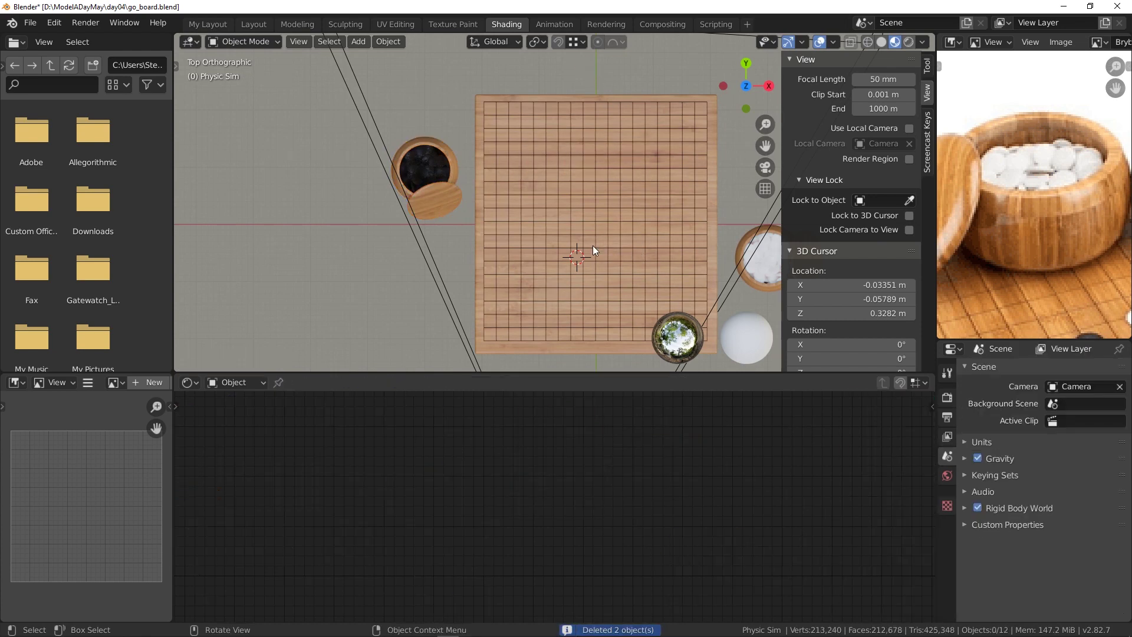
Replace the bowl reference image with the Outliner and unhide the room collection.
key(KP_0)
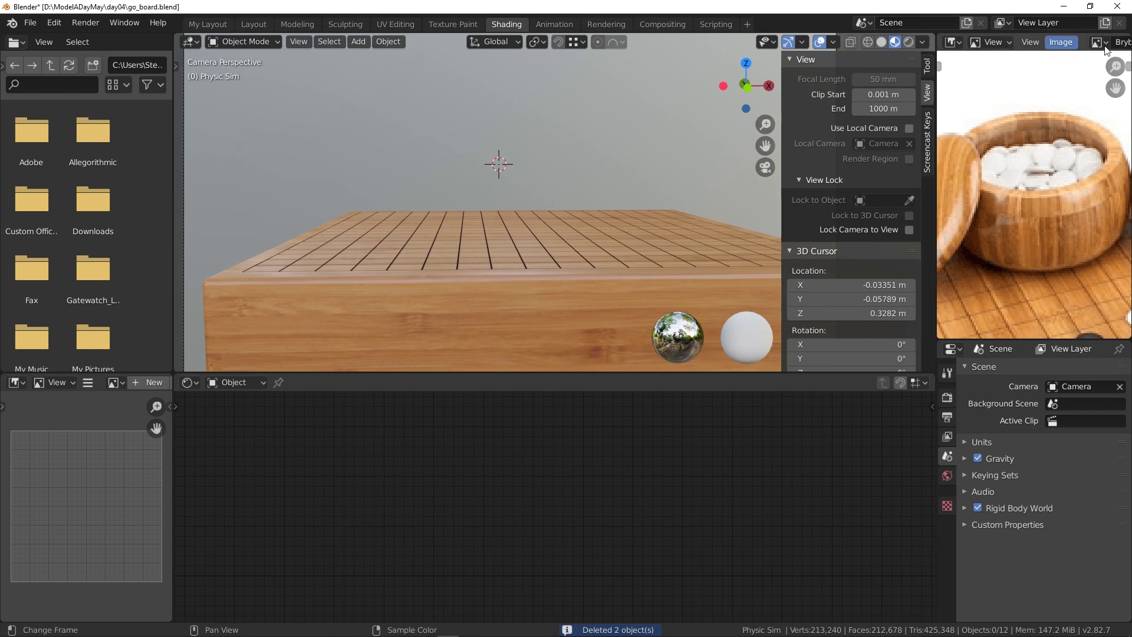
click(954, 43)
click(885, 92)
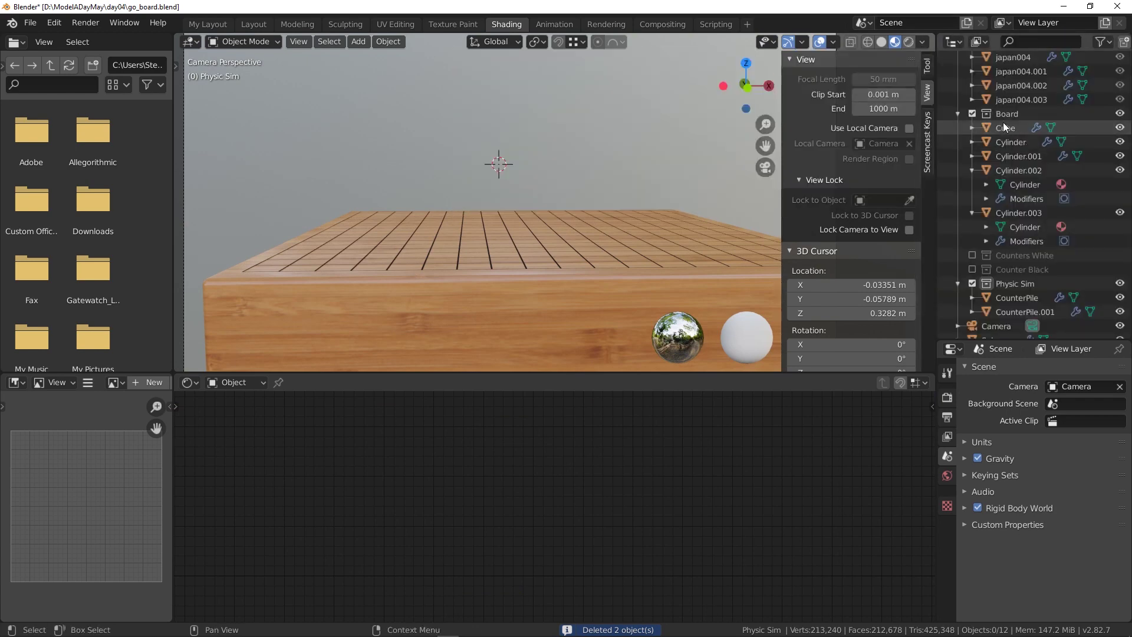
scroll(1003, 123, down, 3)
scroll(1000, 188, up, 5)
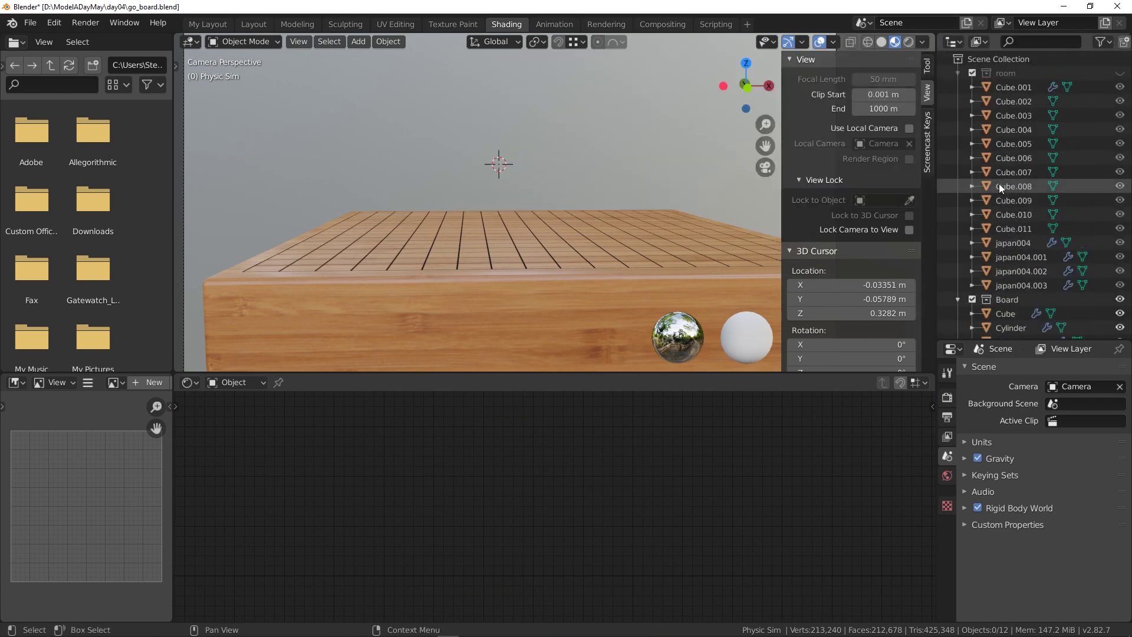
click(1120, 72)
scroll(1048, 195, down, 5)
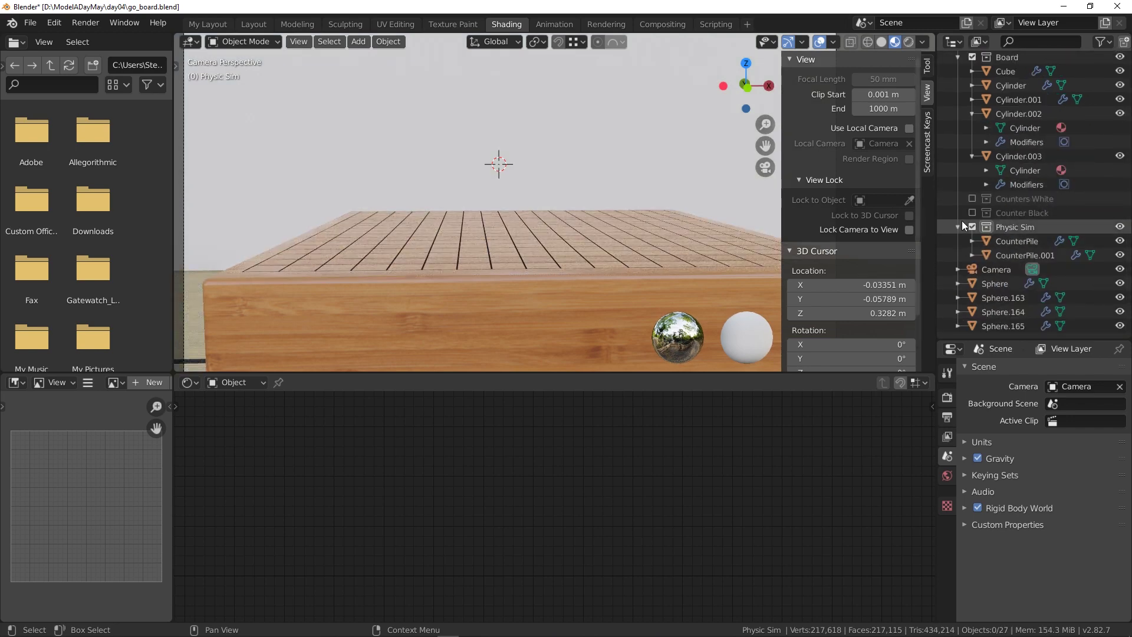
Return to the camera view and enable Lock Camera to View.
scroll(960, 227, up, 4)
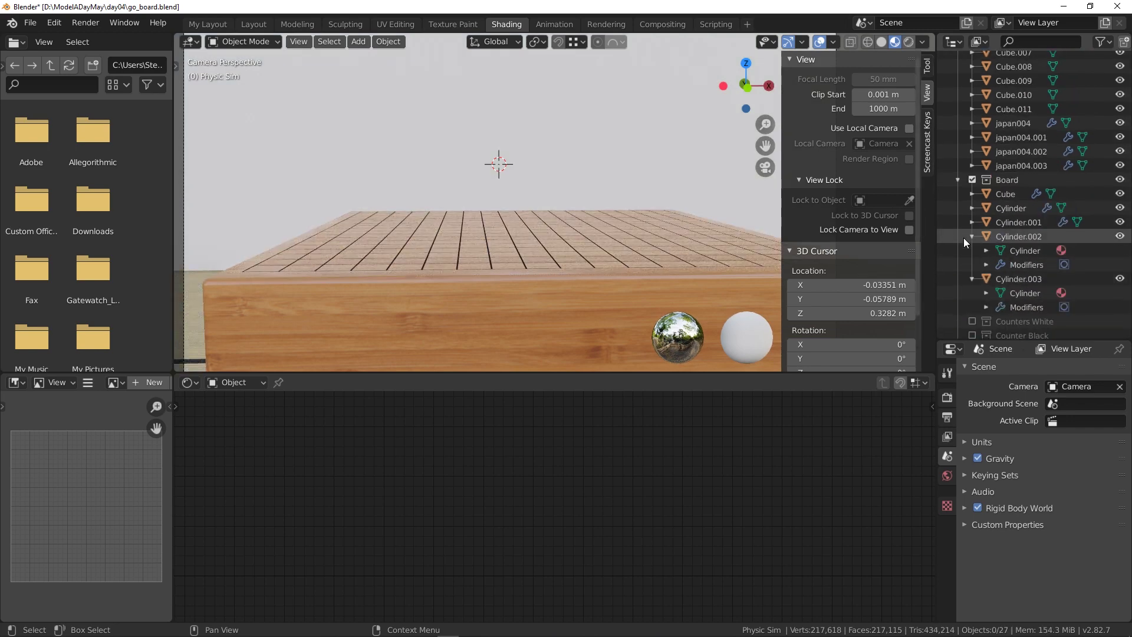
click(972, 236)
scroll(982, 252, up, 5)
middle_drag(758, 143, 779, 212)
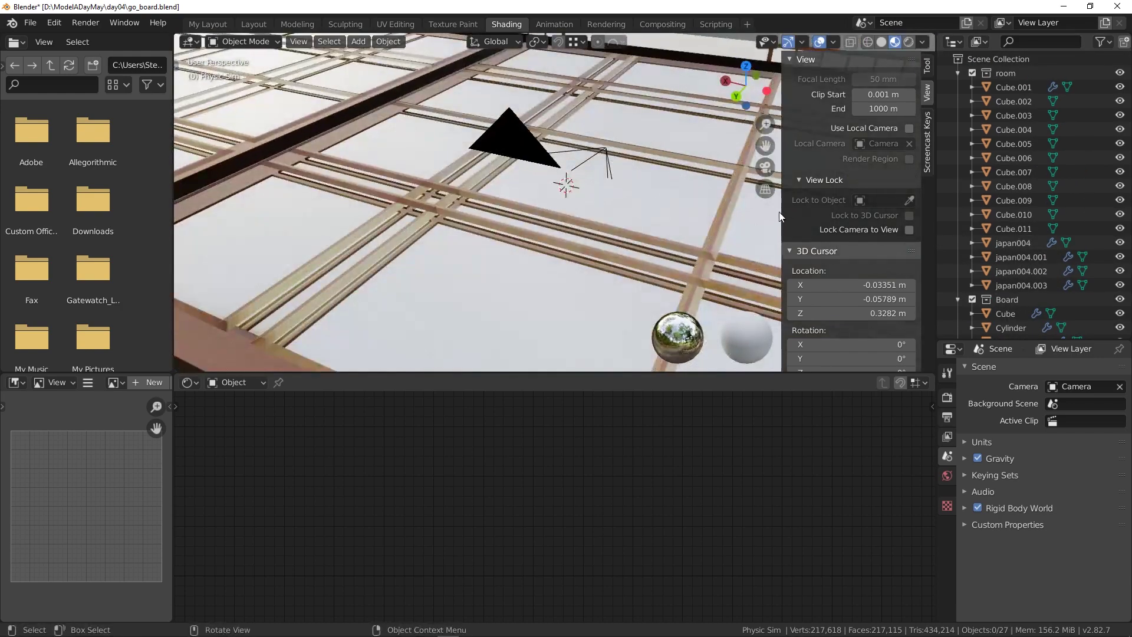
key(KP_0)
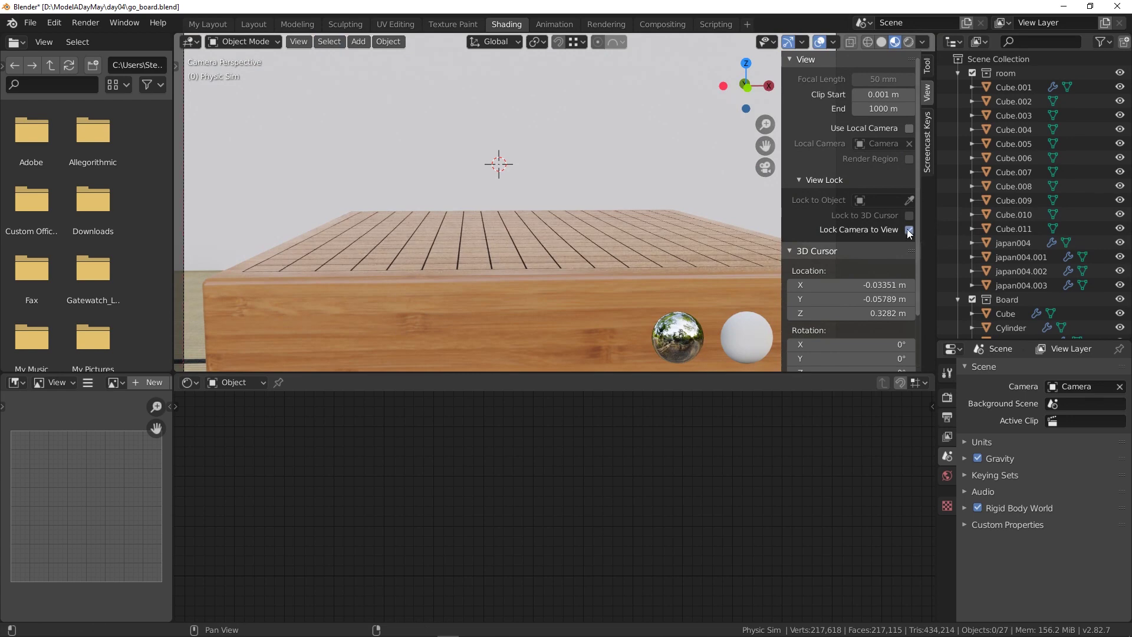
Collapse the room and Board collections in the Outliner and enable the Counters White and Counter Black collections.
click(959, 73)
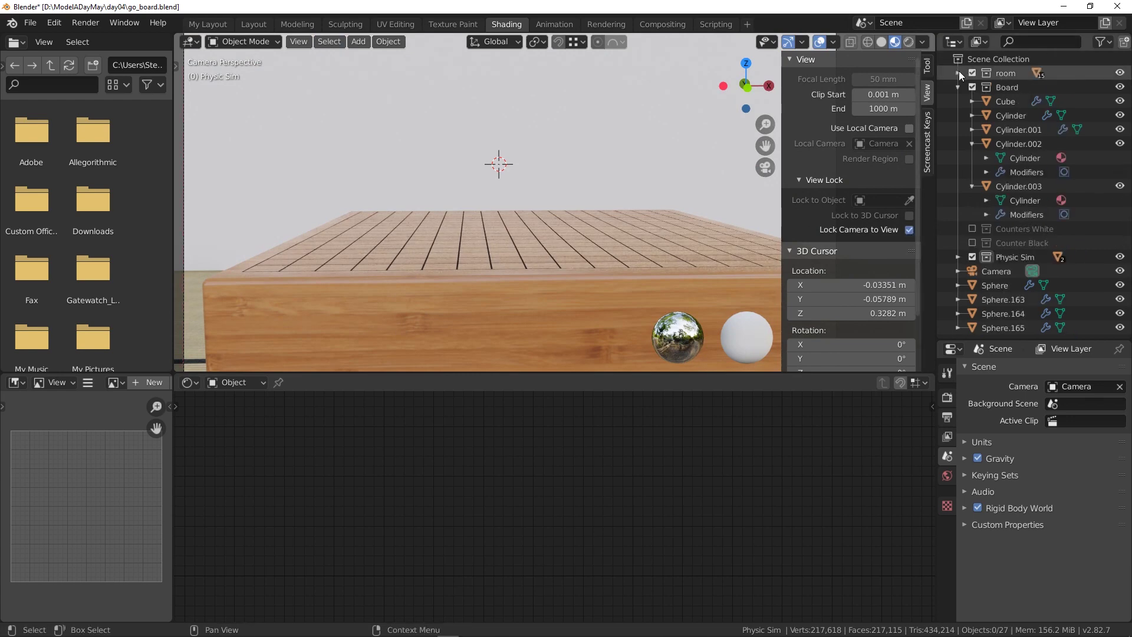
click(958, 87)
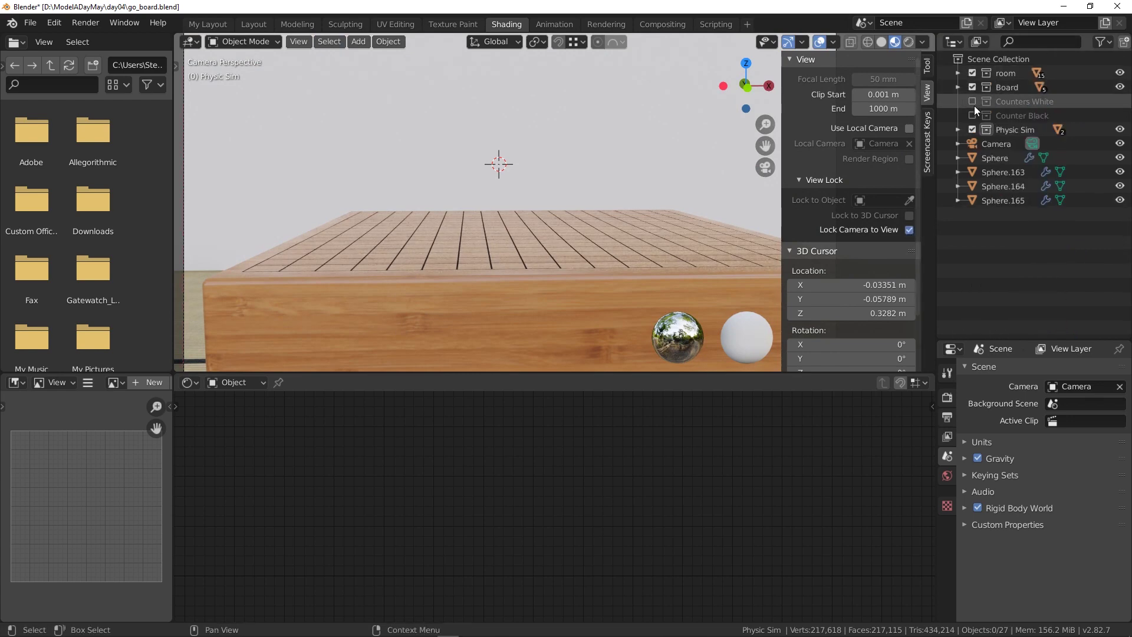
click(973, 103)
click(956, 102)
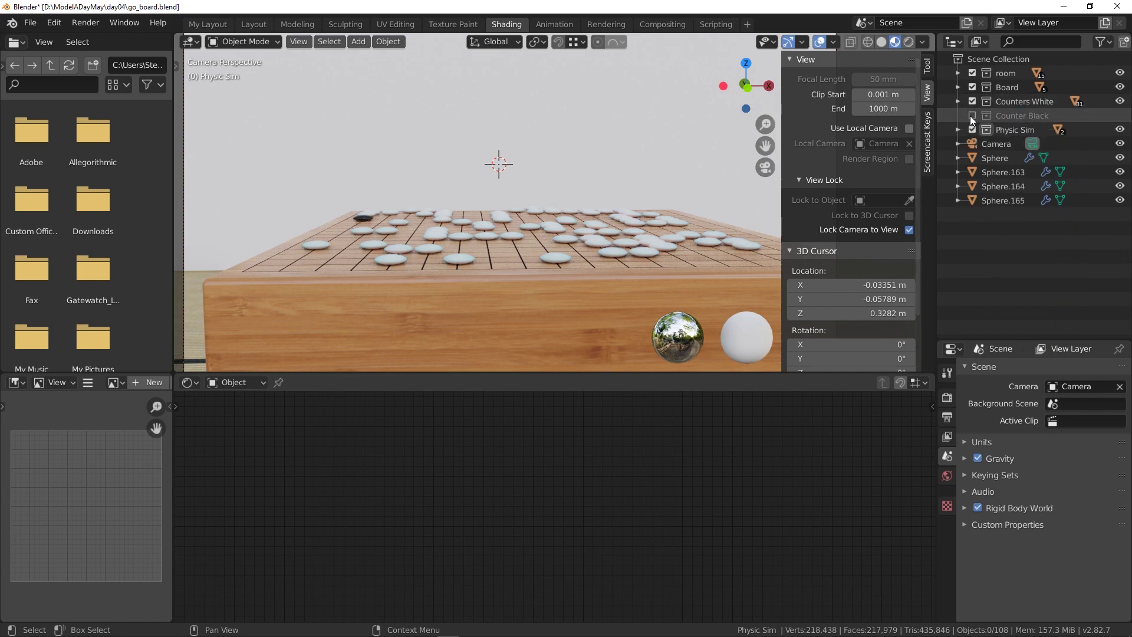
click(972, 116)
click(957, 117)
Frame the camera inside the room on the whole go board with a stone bowl on each side, and render the image.
middle_drag(302, 187, 456, 198)
scroll(455, 198, up, 3)
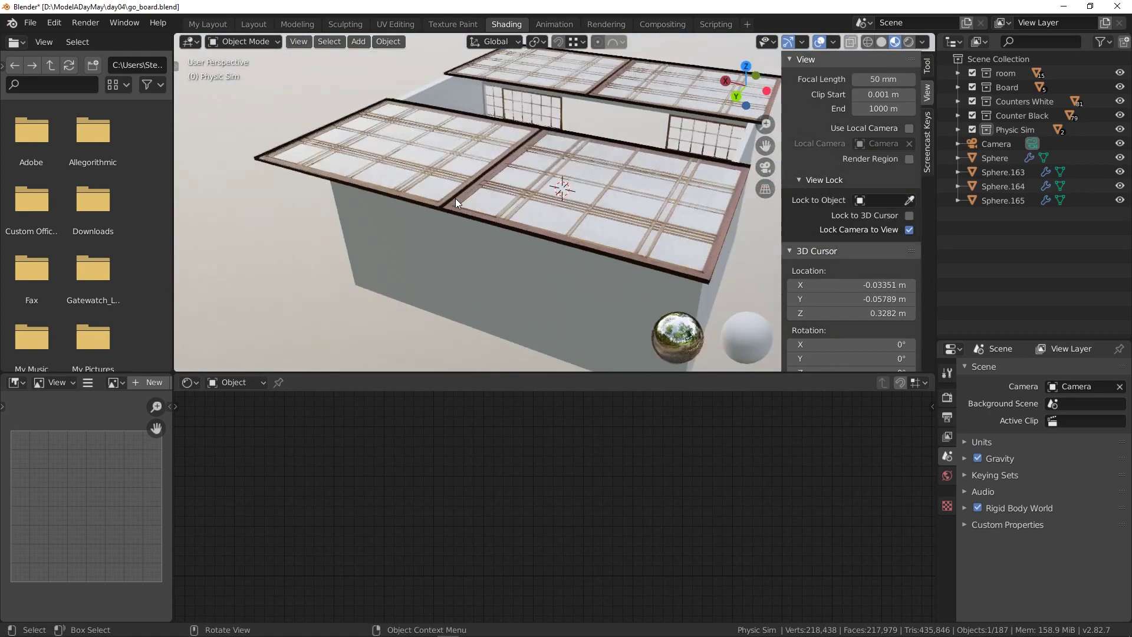
mouse_move(455, 198)
middle_down()
mouse_move(464, 207)
mouse_move(441, 183)
middle_up()
scroll(441, 183, up, 2)
middle_drag(465, 223, 462, 222)
click(684, 237)
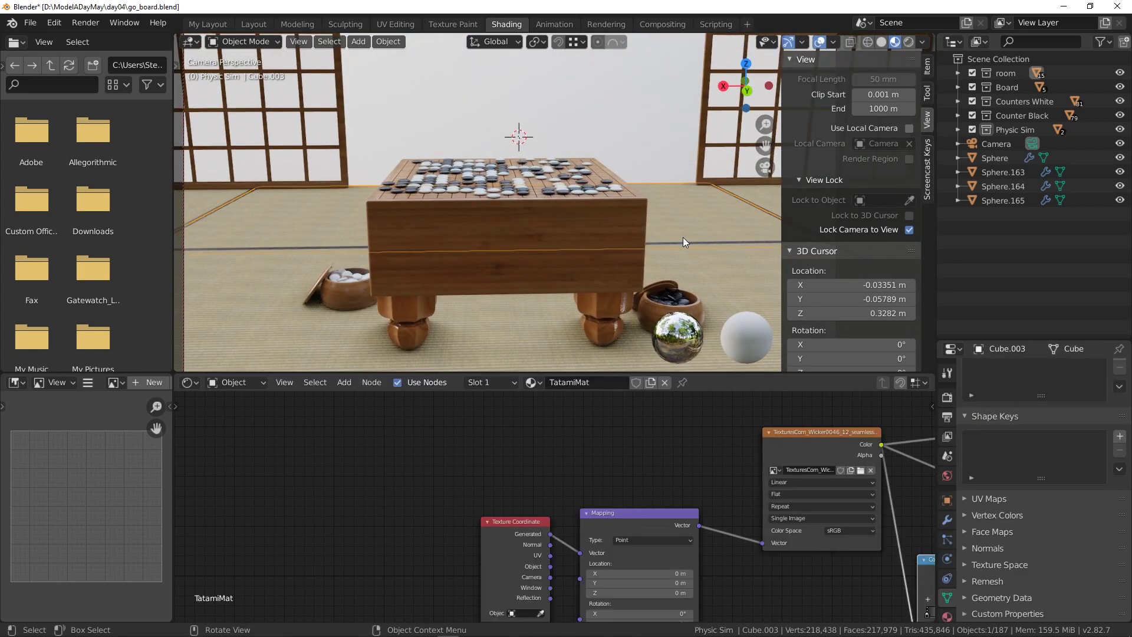
click(87, 23)
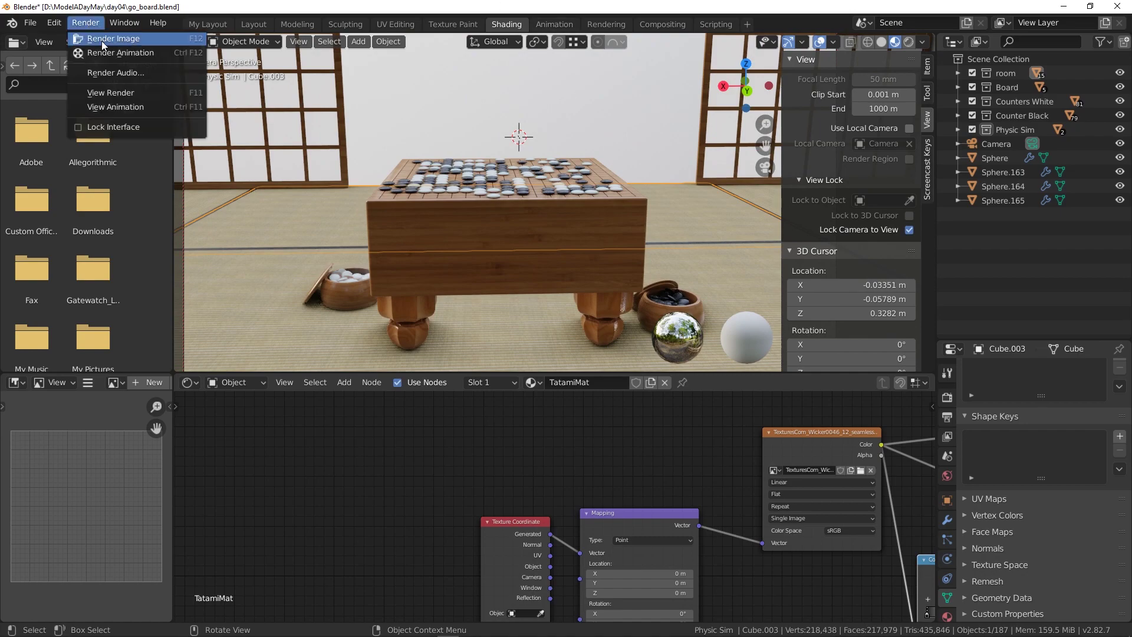
click(101, 41)
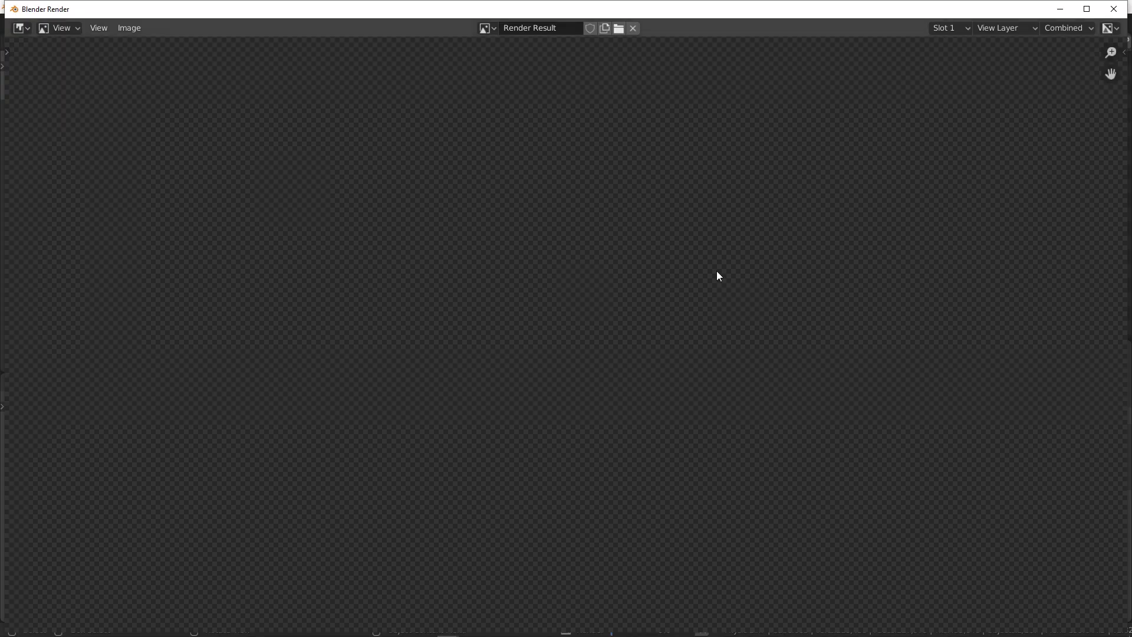